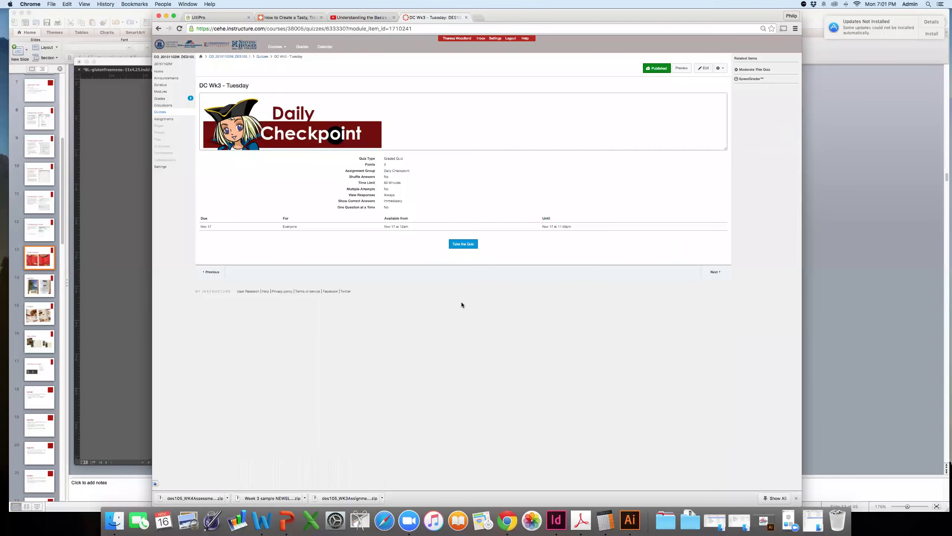
# Step: Take the DC Wk3 - Tuesday quiz, answer the federal aid eligibility question with FAFSA, and submit it
pyautogui.click(466, 246)
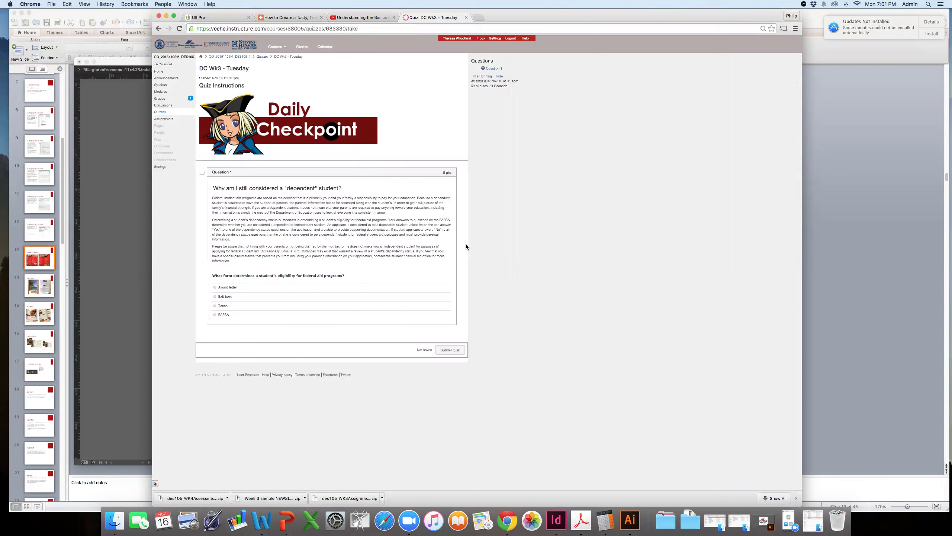
pyautogui.click(216, 316)
pyautogui.click(450, 350)
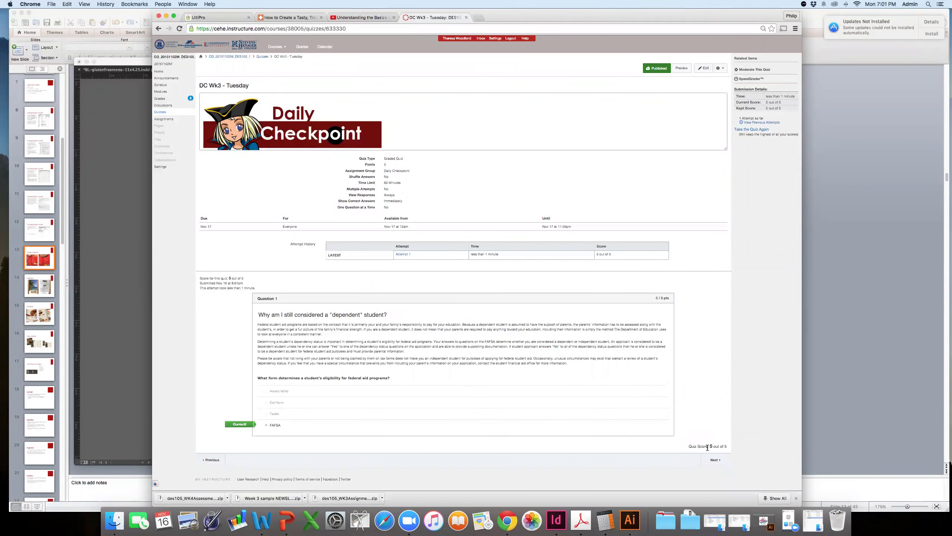
# Step: Take the DC Wk3 - Wednesday quiz, answer True to the Big Spaceship workflow question, and submit it
pyautogui.click(716, 461)
pyautogui.click(462, 244)
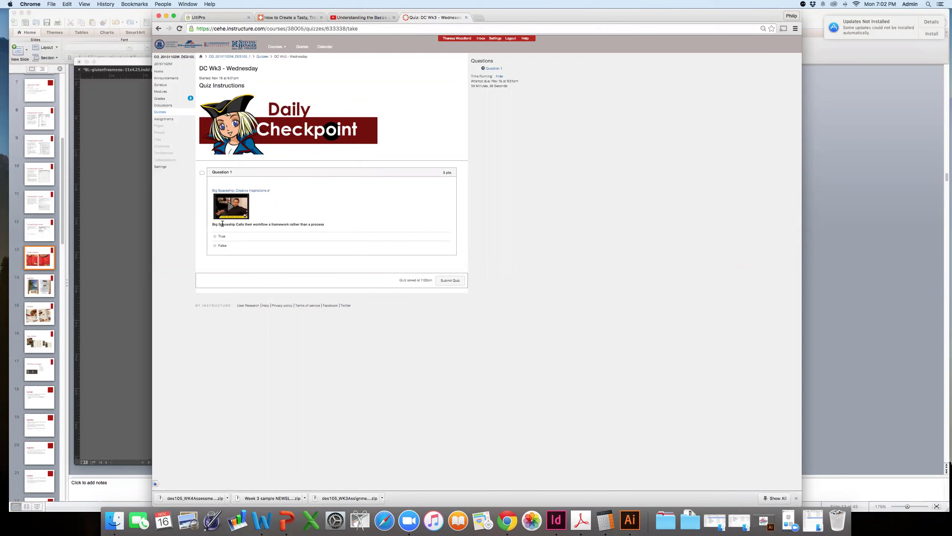
pyautogui.click(215, 236)
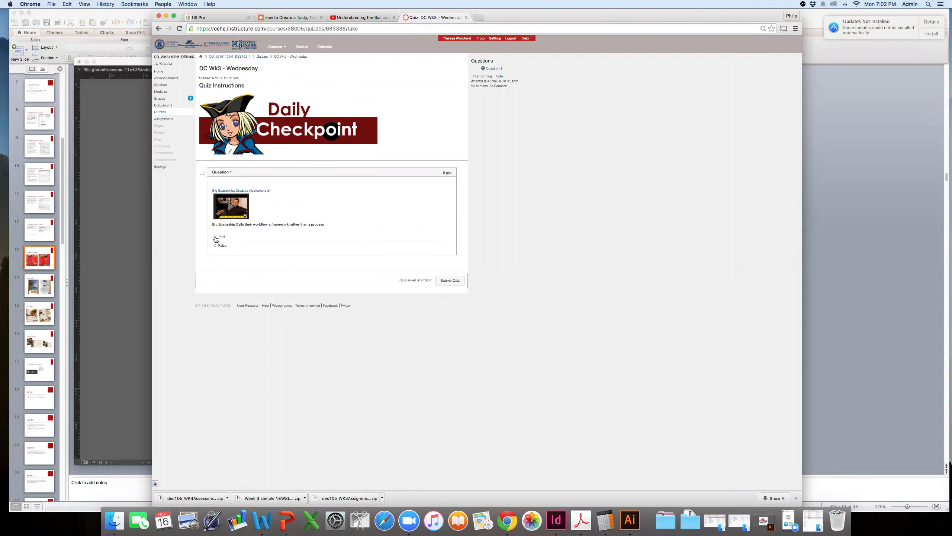
pyautogui.click(447, 281)
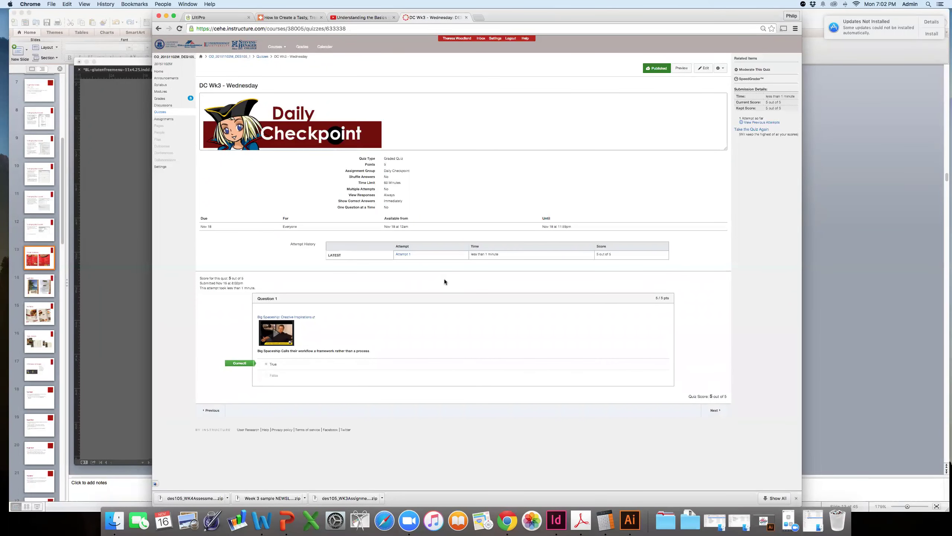
# Step: Take the DC Wk3 - Thursday quiz, answer False to the question about a picture frame's colored fill, and submit it
pyautogui.click(715, 411)
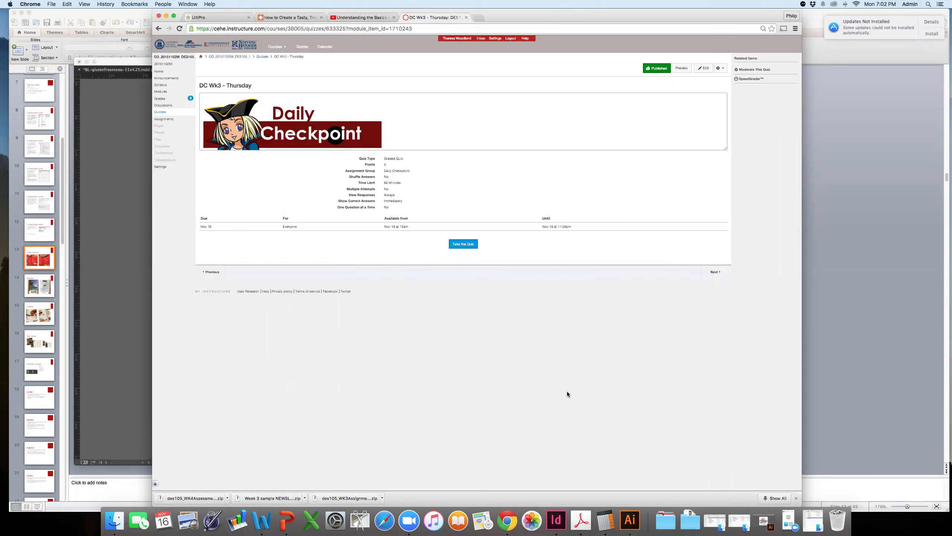
pyautogui.click(457, 246)
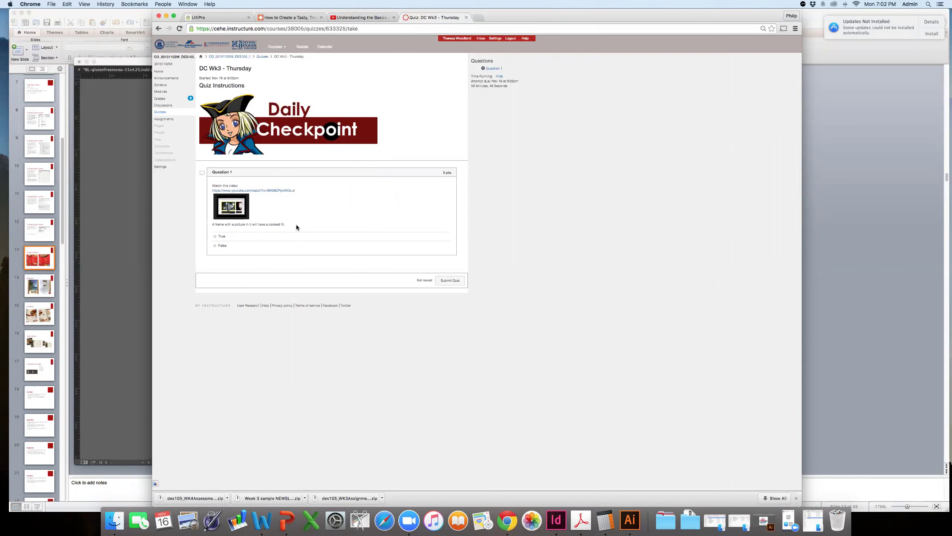
pyautogui.click(215, 247)
pyautogui.click(216, 247)
pyautogui.click(452, 281)
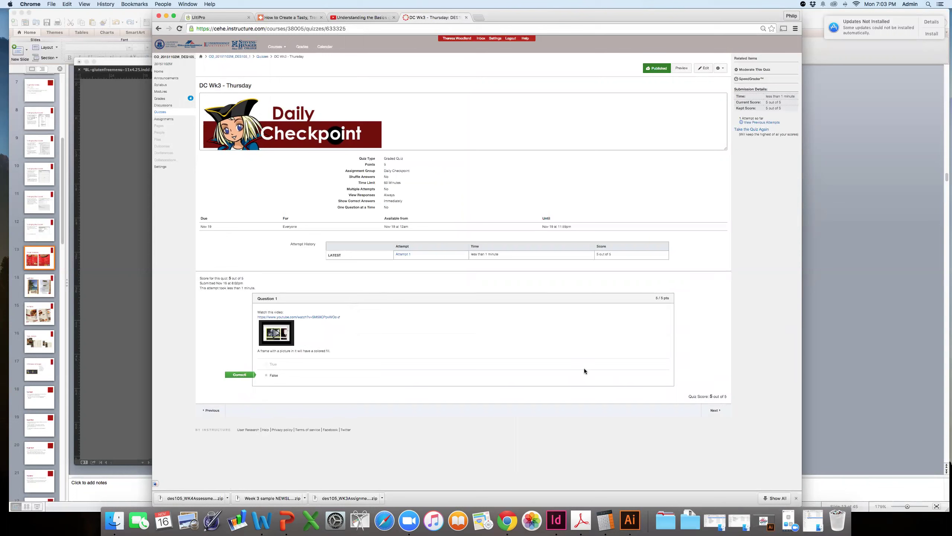
# Step: Take the DC Wk3 - Friday quiz, answer the stroke colour question with The Foreground, and submit it
pyautogui.click(713, 409)
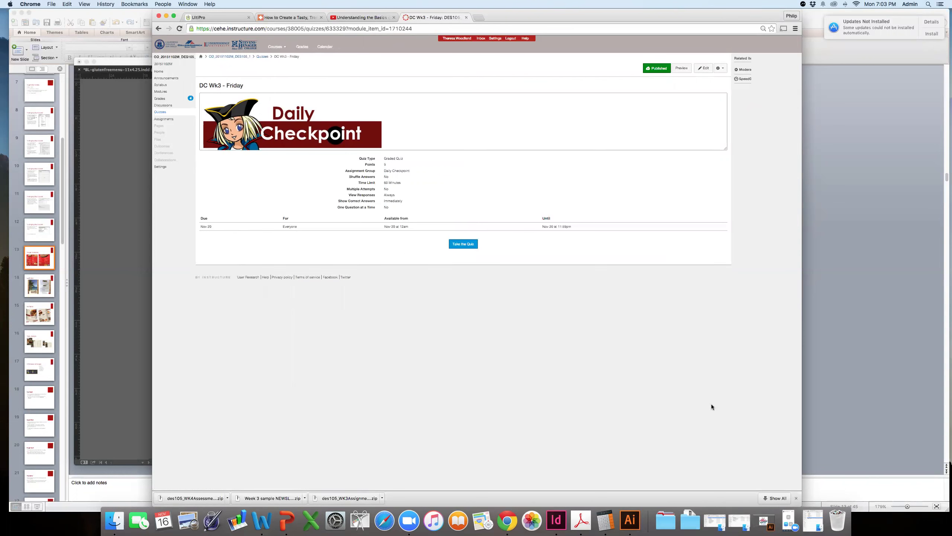
pyautogui.click(458, 244)
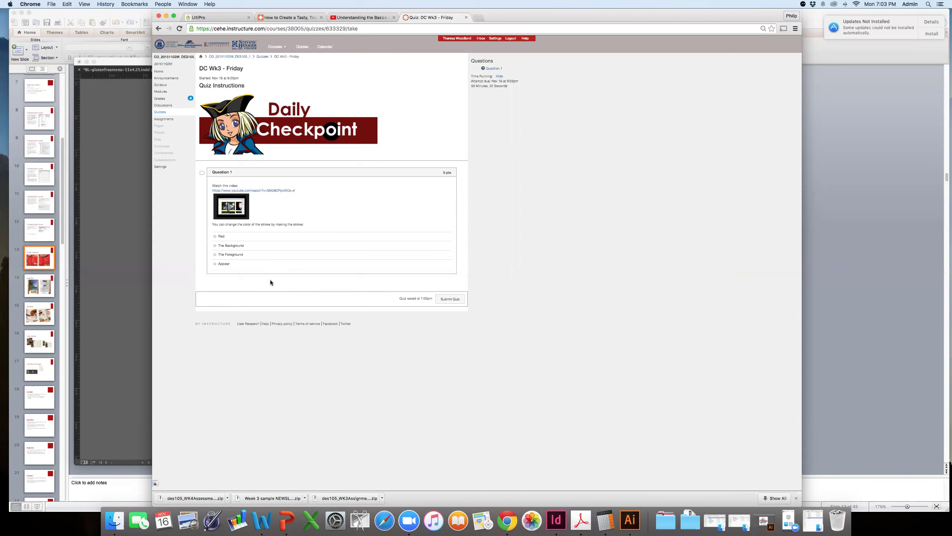
pyautogui.click(214, 256)
pyautogui.click(451, 300)
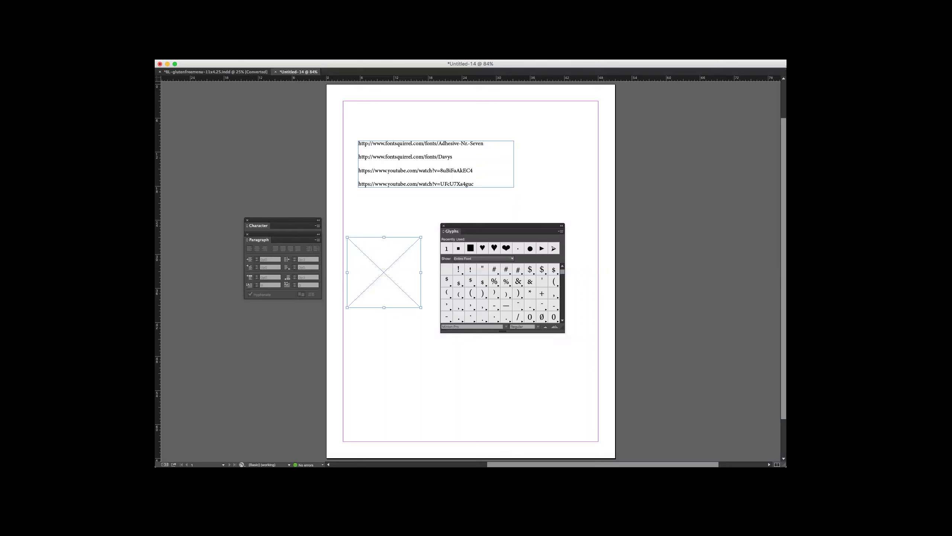
pyautogui.moveTo(492, 228); pyautogui.dragTo(241, 99)
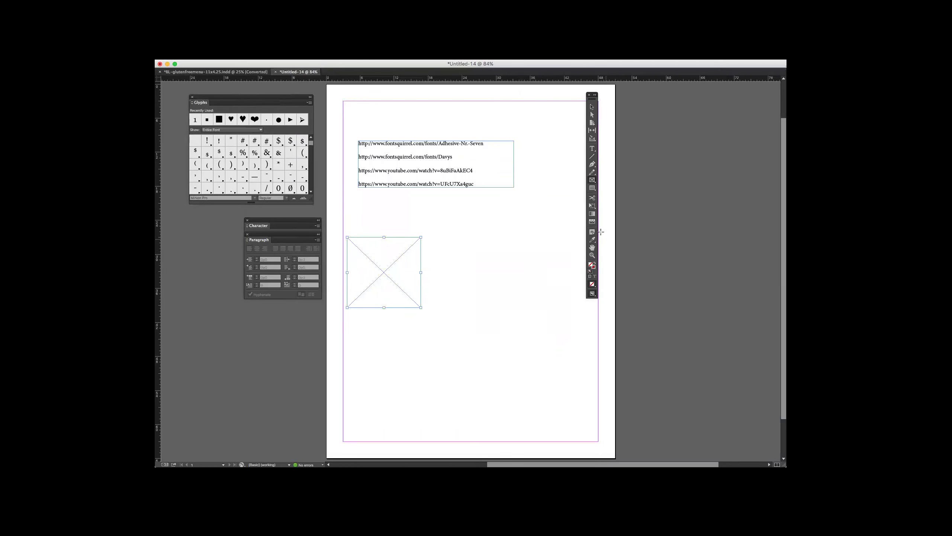
pyautogui.click(591, 266)
pyautogui.click(592, 267)
pyautogui.click(591, 267)
pyautogui.click(592, 266)
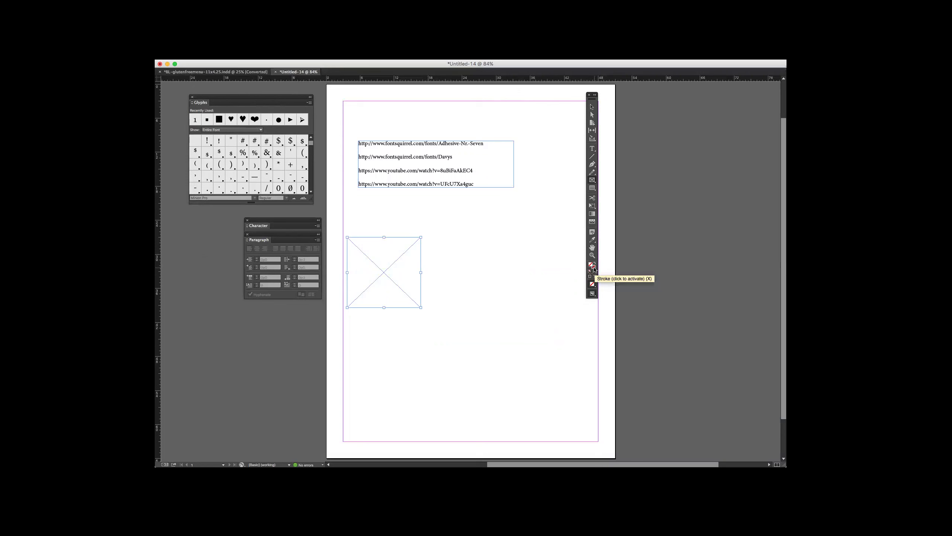
pyautogui.doubleClick(593, 267)
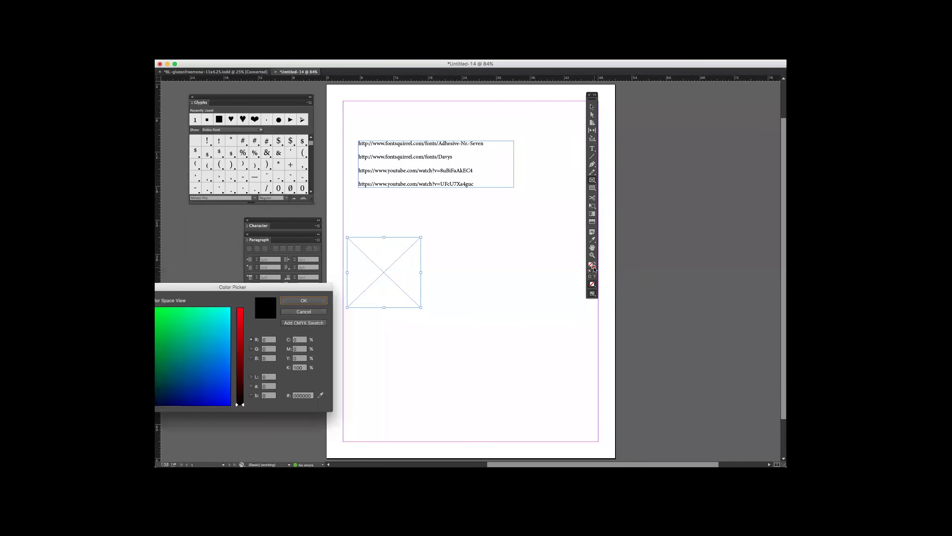
pyautogui.press('Escape')
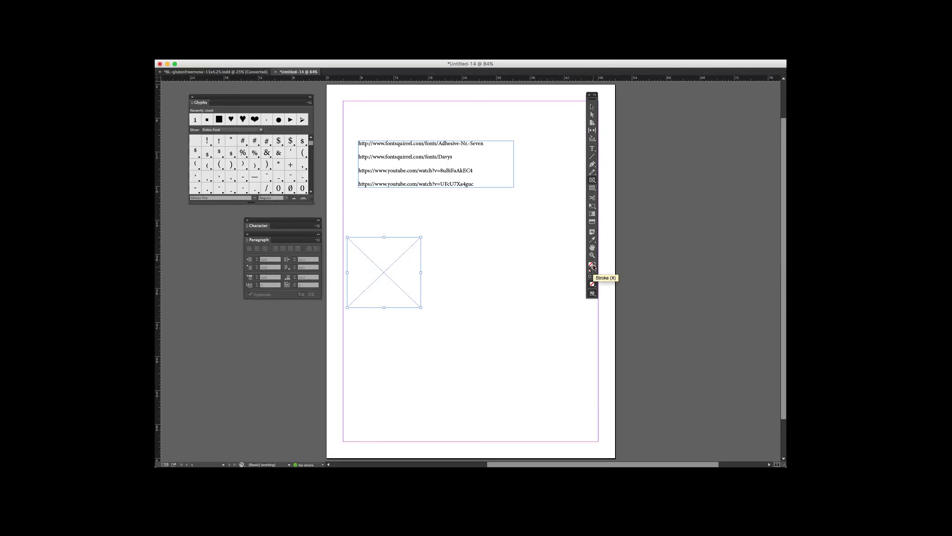
# Step: Set the selected empty frame's stroke colour to red, hex ce0000
pyautogui.doubleClick(593, 267)
pyautogui.click(240, 327)
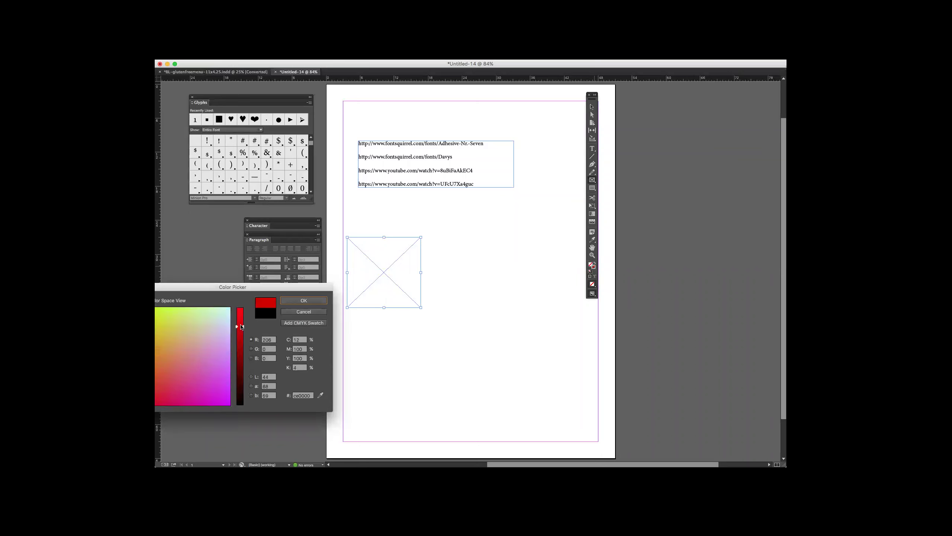
pyautogui.click(306, 302)
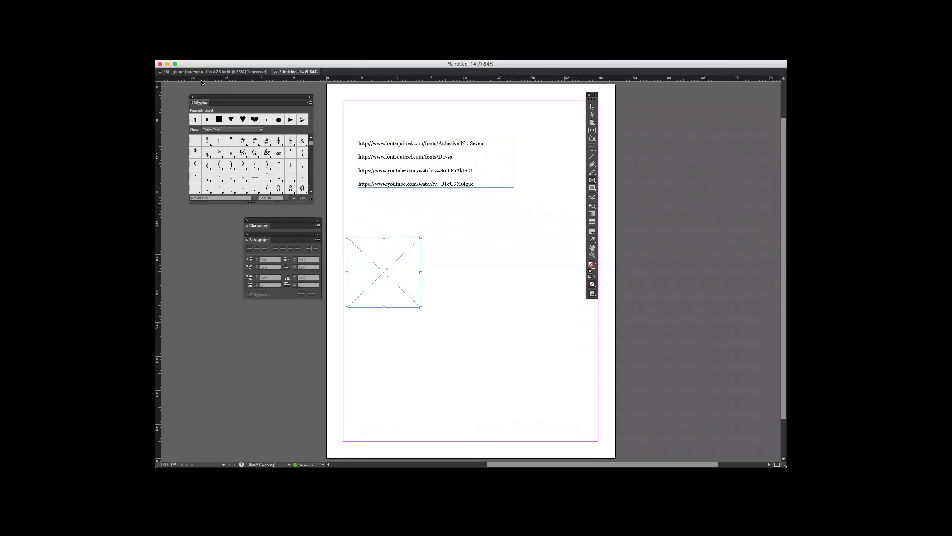
# Step: Arrange the workspace with the Tools on one side of the page and Glyphs, Character and Paragraph stacked on the other
pyautogui.moveTo(229, 97); pyautogui.dragTo(215, 96)
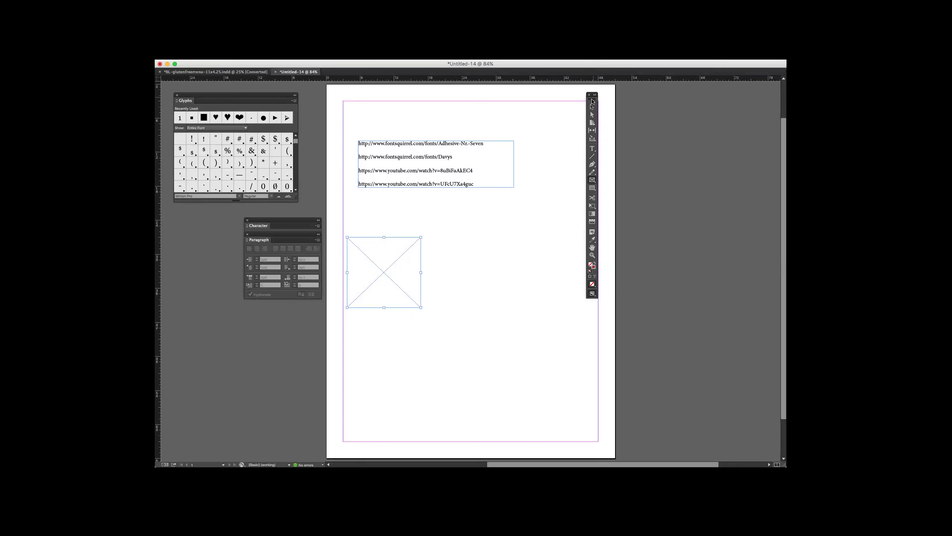
pyautogui.moveTo(591, 100); pyautogui.dragTo(694, 89)
pyautogui.moveTo(273, 224); pyautogui.dragTo(680, 204)
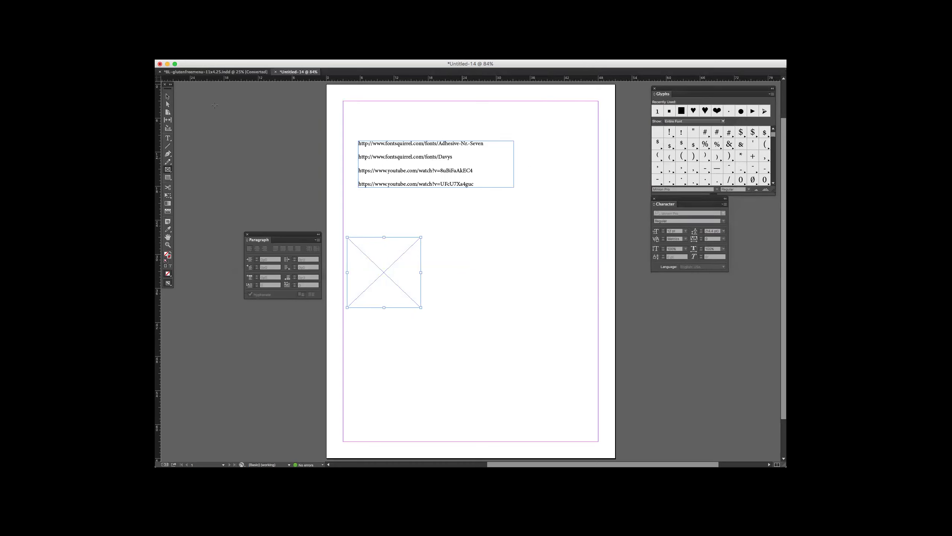
pyautogui.moveTo(164, 85); pyautogui.dragTo(167, 87)
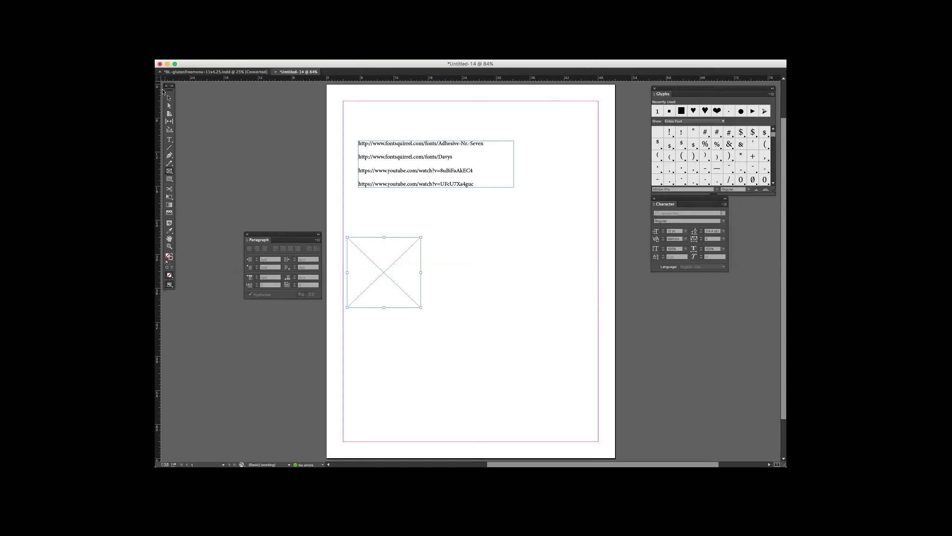
pyautogui.moveTo(269, 235); pyautogui.dragTo(677, 283)
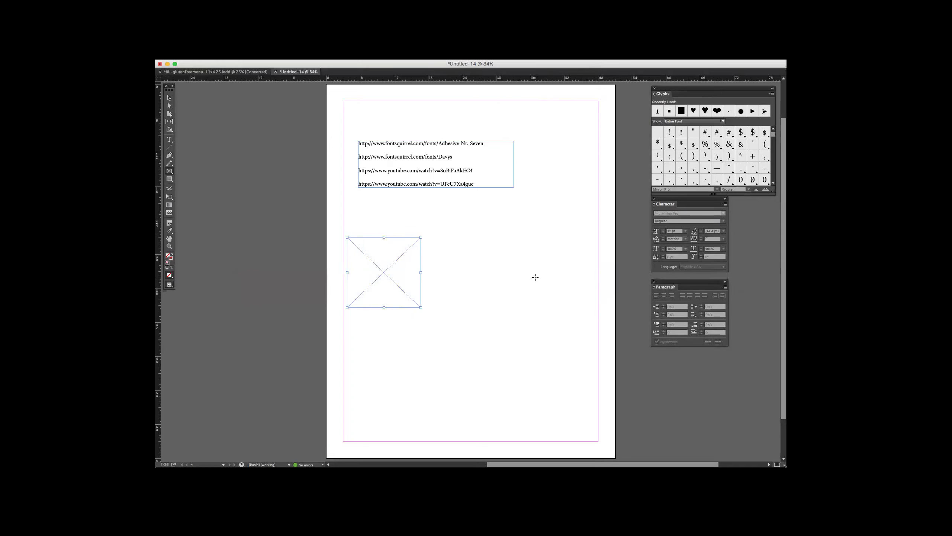
# Step: Delete the empty graphic frame below the text links
pyautogui.click(170, 97)
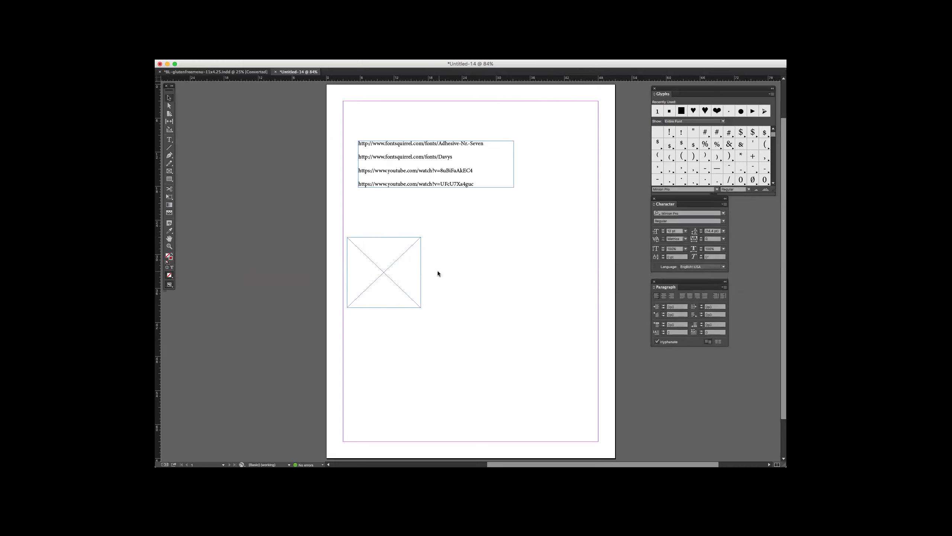
pyautogui.press('Delete')
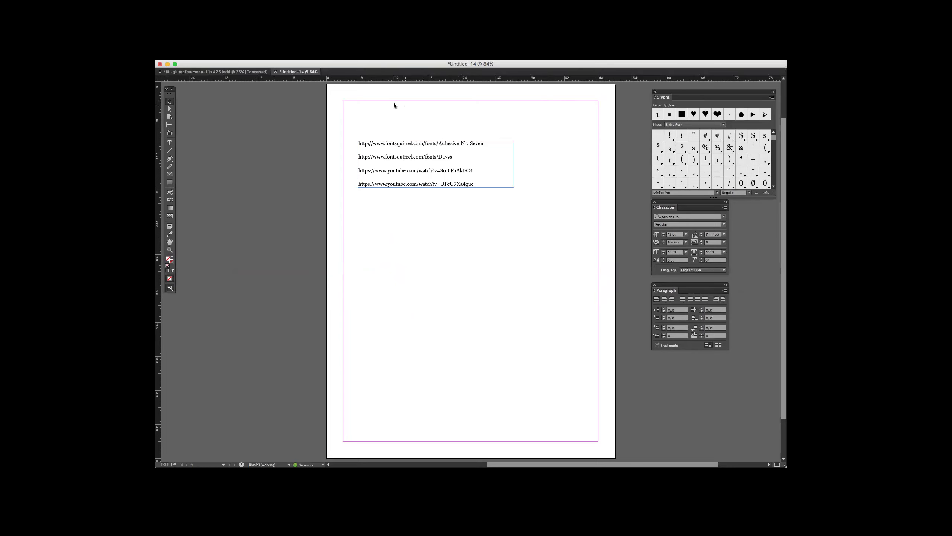
# Step: Switch to Chrome and review the instruction paragraphs of Assignment 3: Final Newsletter Design by highlighting them
pyautogui.click(352, 67)
pyautogui.press('Tab')
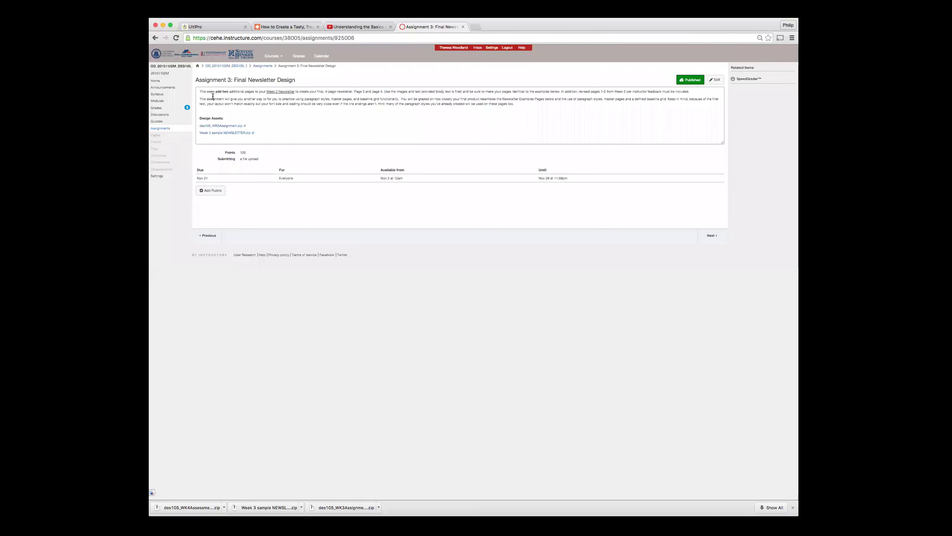
pyautogui.moveTo(201, 91); pyautogui.dragTo(705, 92)
pyautogui.moveTo(200, 99); pyautogui.dragTo(525, 104)
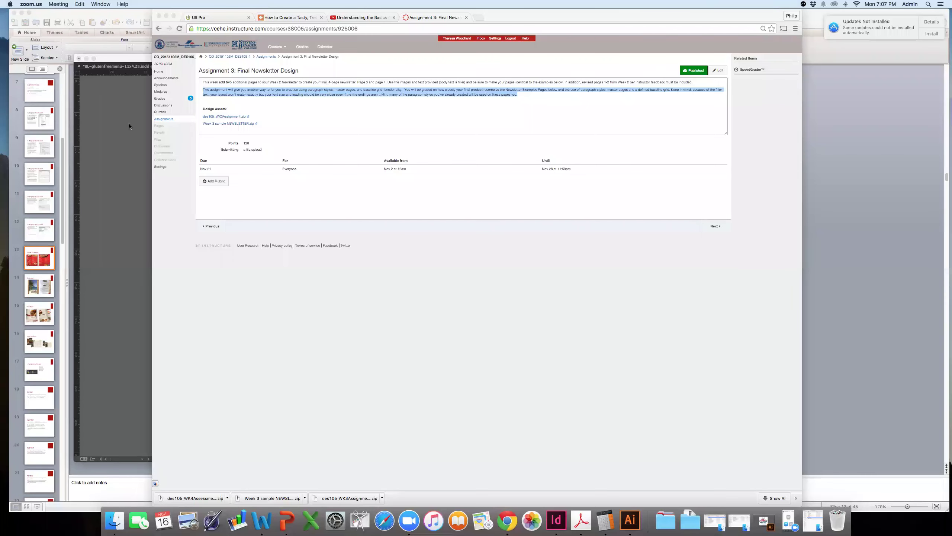
# Step: Switch to InDesign and begin a new document with Facing Pages turned off
pyautogui.click(129, 126)
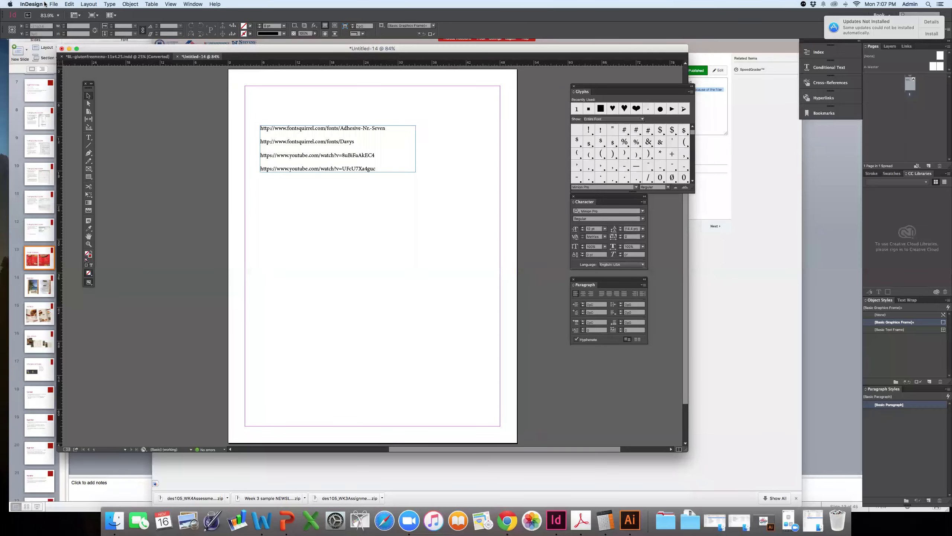
pyautogui.click(54, 4)
pyautogui.moveTo(112, 13)
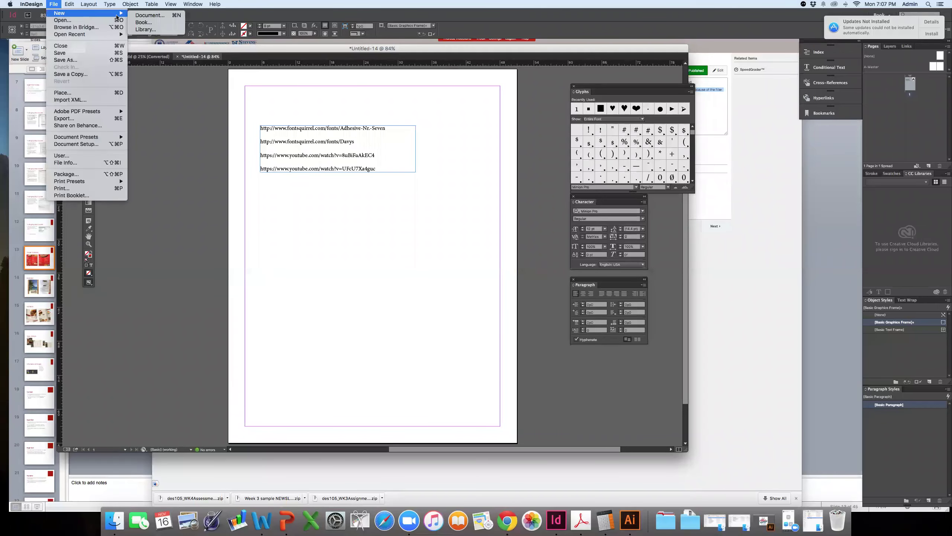
pyautogui.click(159, 18)
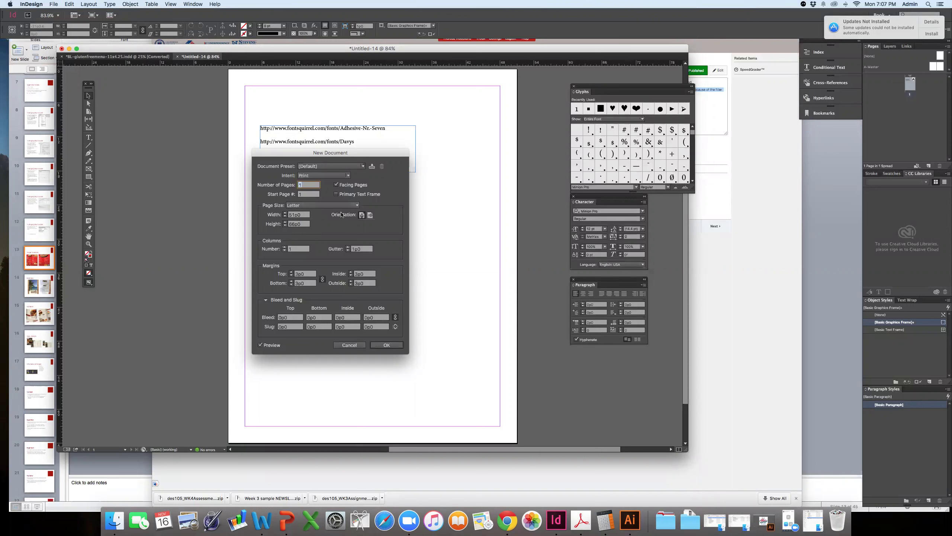
pyautogui.click(336, 185)
pyautogui.click(336, 185)
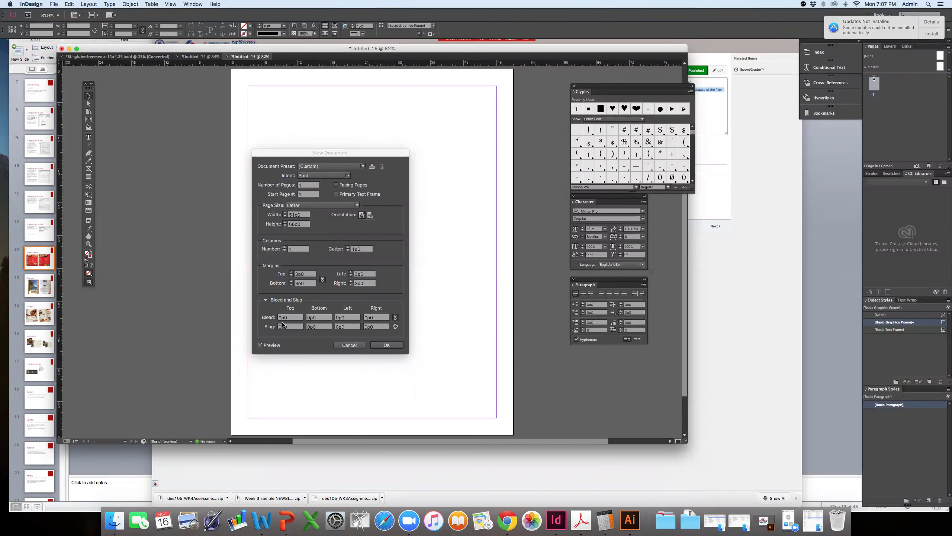
# Step: Set the new document's bleed to 1/4 in on all sides
pyautogui.click(281, 300)
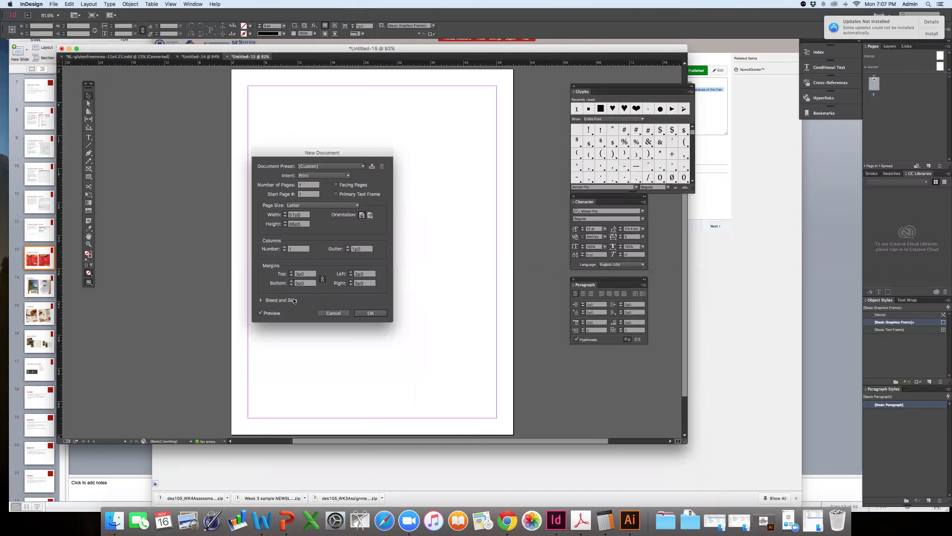
pyautogui.click(261, 302)
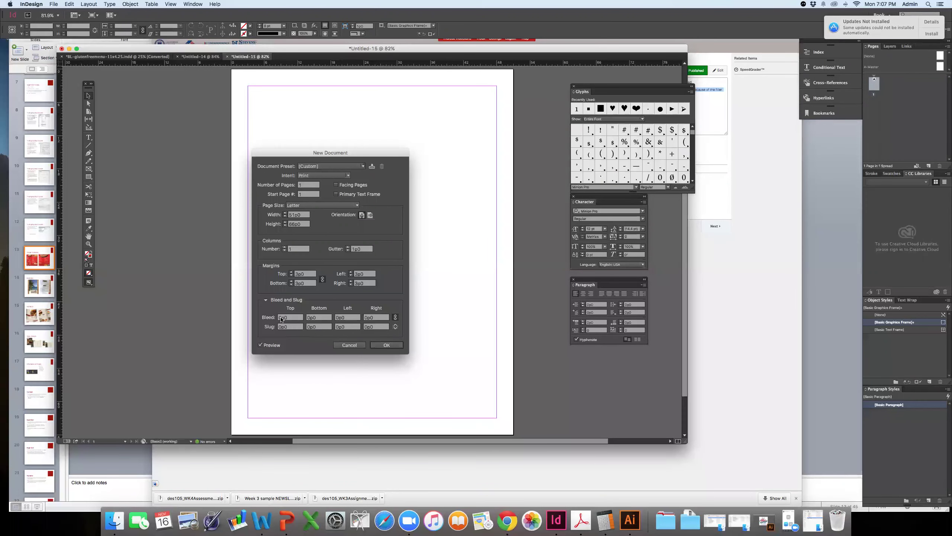
pyautogui.moveTo(296, 318); pyautogui.dragTo(280, 318)
pyautogui.click(292, 317)
pyautogui.moveTo(291, 316); pyautogui.dragTo(276, 317)
pyautogui.write('1/4in')
pyautogui.press('Tab')
# Step: Set the bleed on all sides to 1/8 inch, then re-enter it as .125 inch
pyautogui.doubleClick(294, 318)
pyautogui.write('1/8')
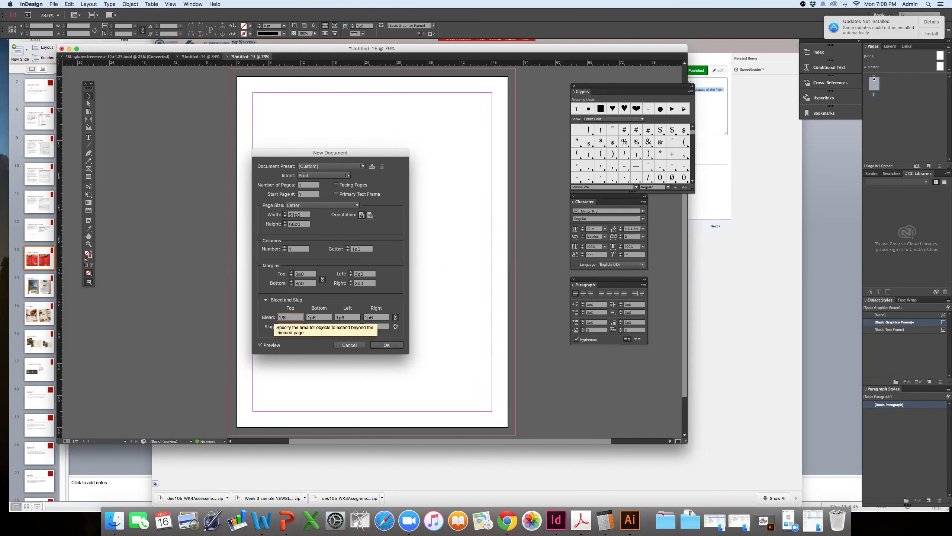
pyautogui.press('Tab')
pyautogui.hotkey('shift', 'Tab')
pyautogui.write('.1')
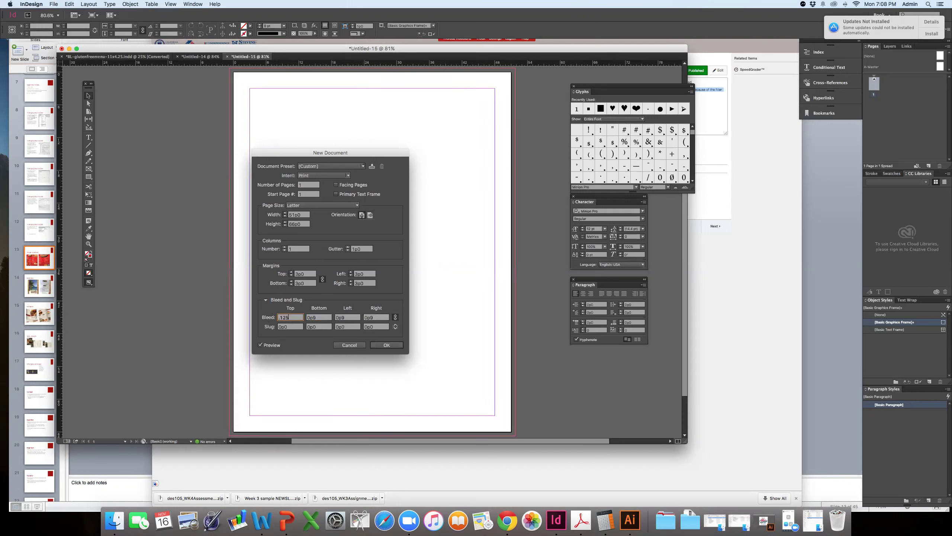
pyautogui.press('Tab')
pyautogui.click(295, 319)
# Step: Move the New Document dialog aside to examine the bleed guides around the page preview, then bring it back over the page
pyautogui.moveTo(334, 151); pyautogui.dragTo(153, 134)
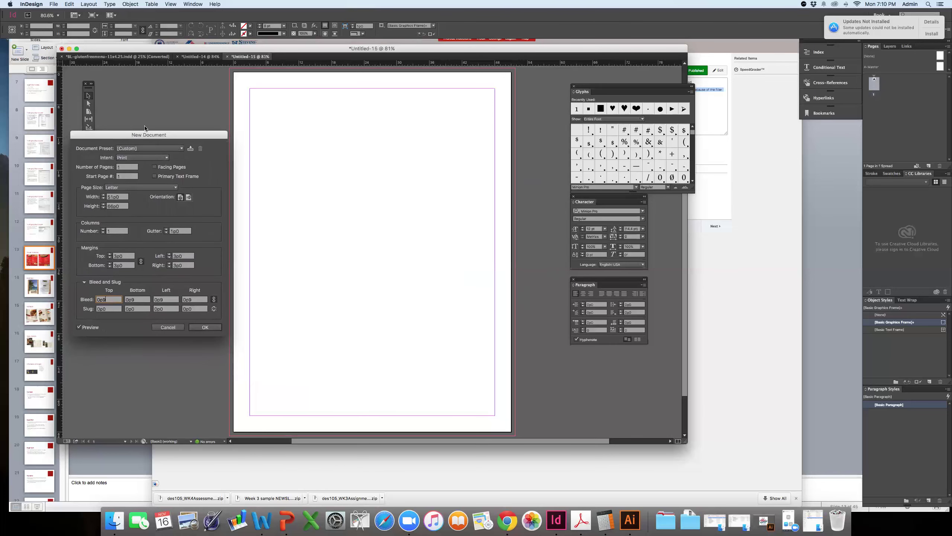
pyautogui.click(52, 4)
pyautogui.click(143, 136)
pyautogui.moveTo(144, 136); pyautogui.dragTo(295, 141)
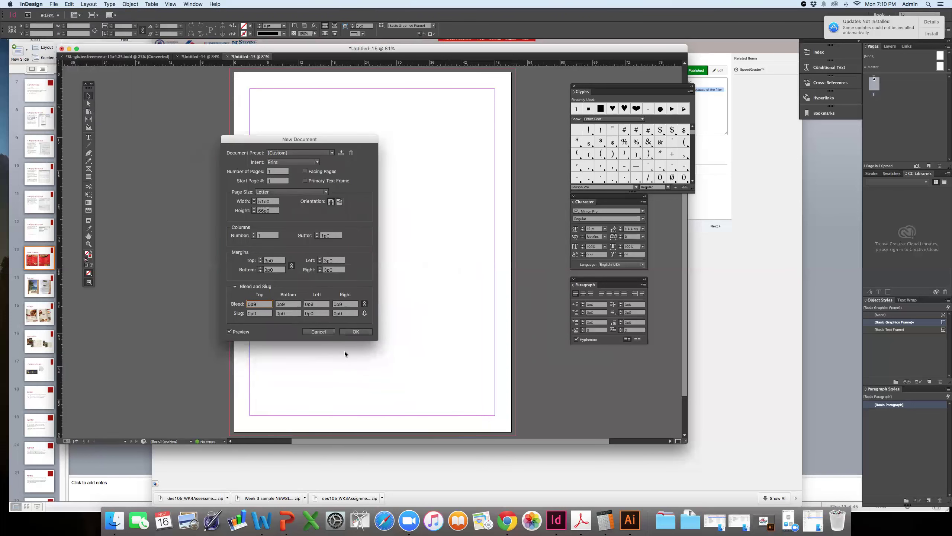
# Step: Discard the current document setup and begin a new 4-page document with Facing Pages turned off
pyautogui.click(315, 331)
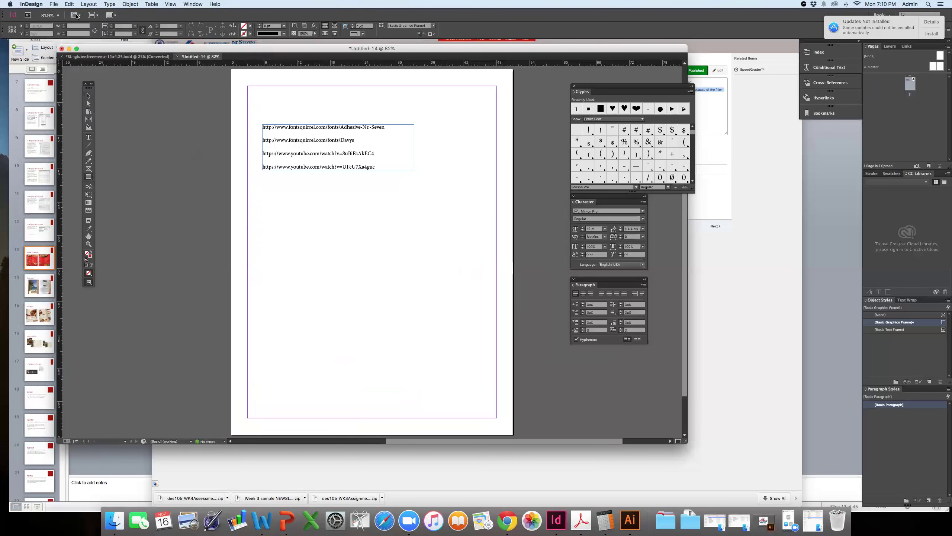
pyautogui.click(54, 3)
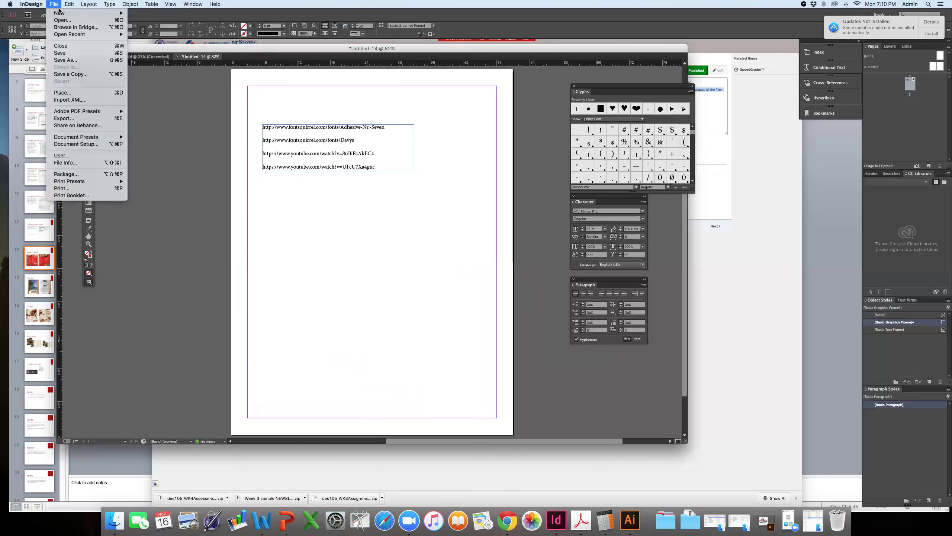
pyautogui.moveTo(113, 13)
pyautogui.click(155, 16)
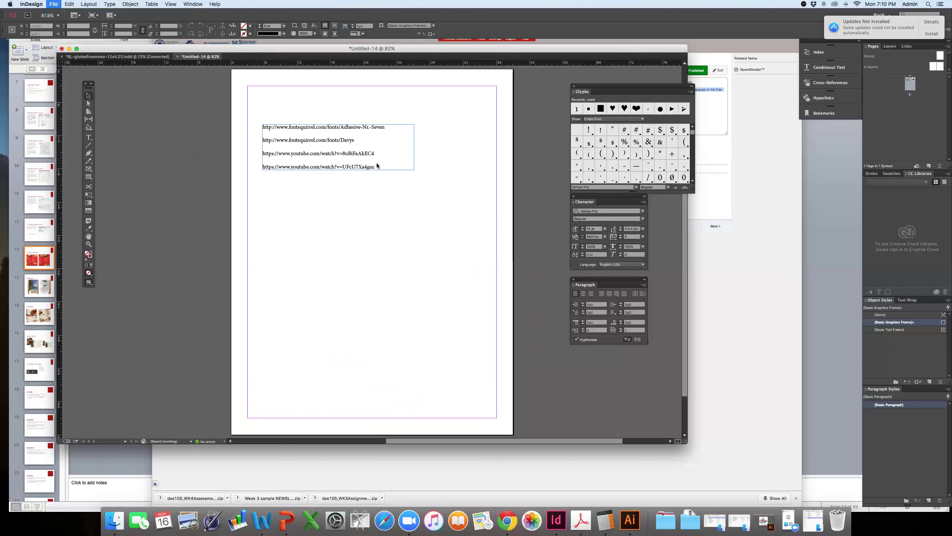
pyautogui.click(305, 171)
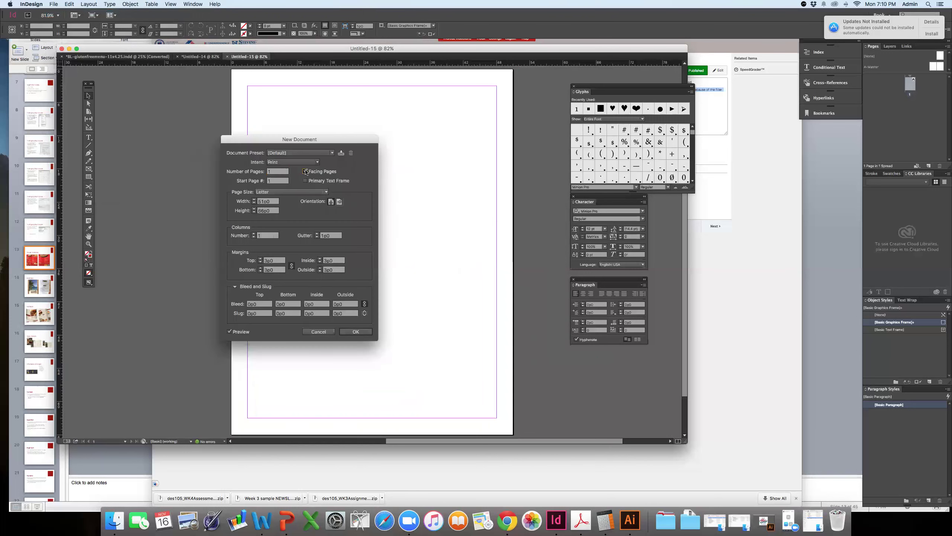
pyautogui.click(268, 171)
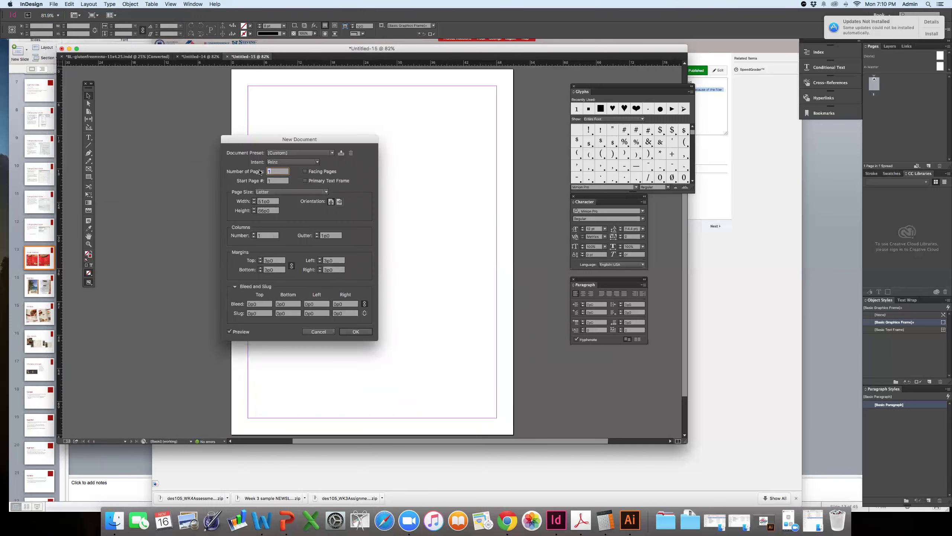
pyautogui.press('Tab')
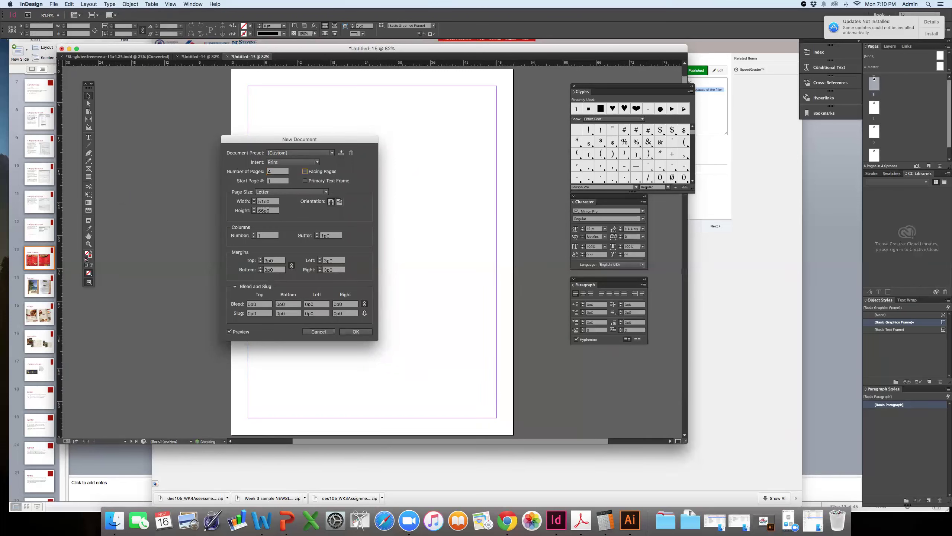
# Step: Set the bleed to .125 in on all sides and create the document
pyautogui.click(259, 304)
pyautogui.write('.125in')
pyautogui.press('Tab')
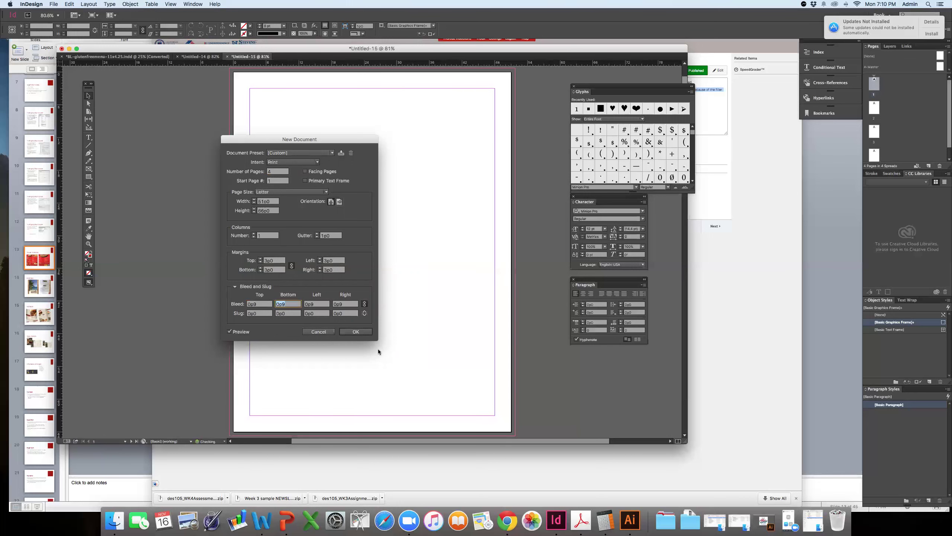
pyautogui.click(356, 332)
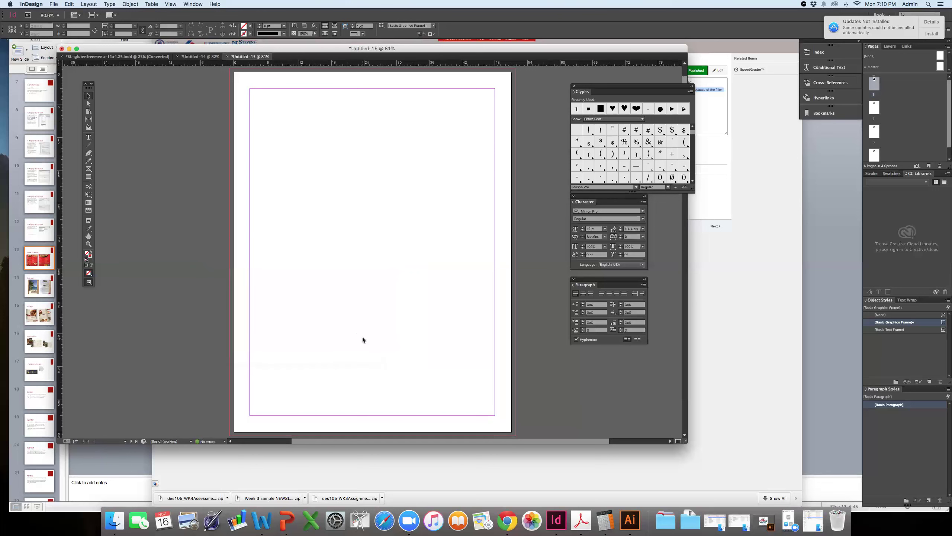
# Step: Draw a dark red filled rectangle on page 1 and stretch it to cover nearly the whole page, then deselect it
pyautogui.click(88, 177)
pyautogui.moveTo(230, 68); pyautogui.dragTo(407, 229)
pyautogui.press('v')
pyautogui.moveTo(319, 148); pyautogui.dragTo(366, 184)
pyautogui.moveTo(366, 103); pyautogui.dragTo(365, 72)
pyautogui.moveTo(455, 168); pyautogui.dragTo(512, 168)
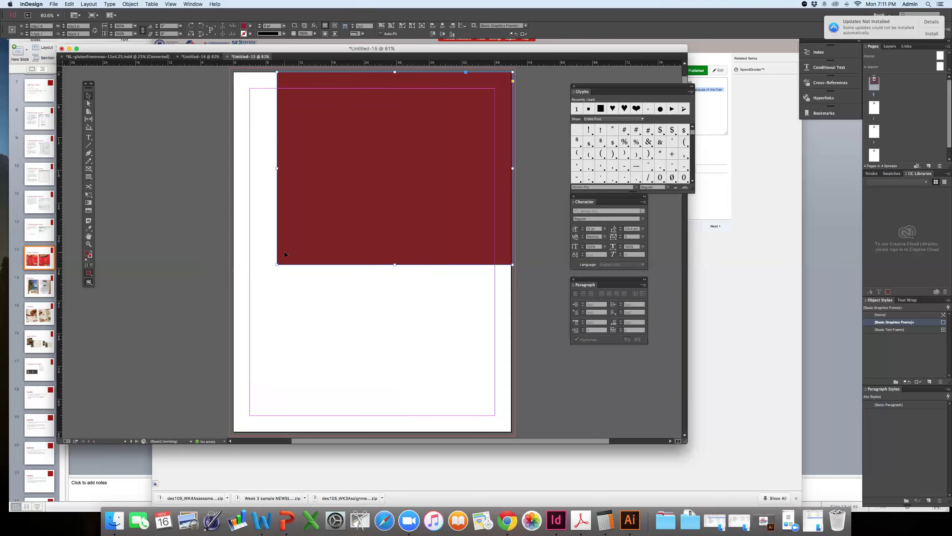
pyautogui.moveTo(278, 265); pyautogui.dragTo(235, 432)
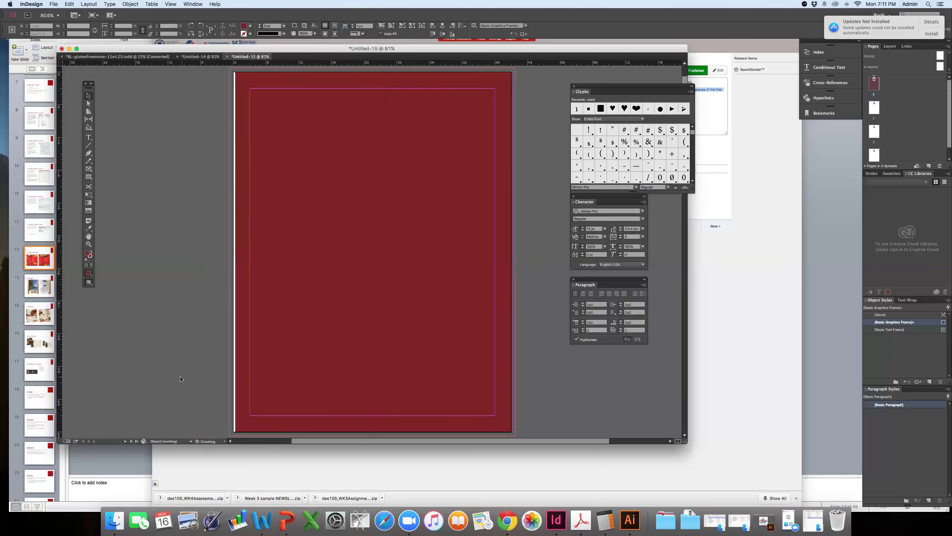
pyautogui.click(187, 379)
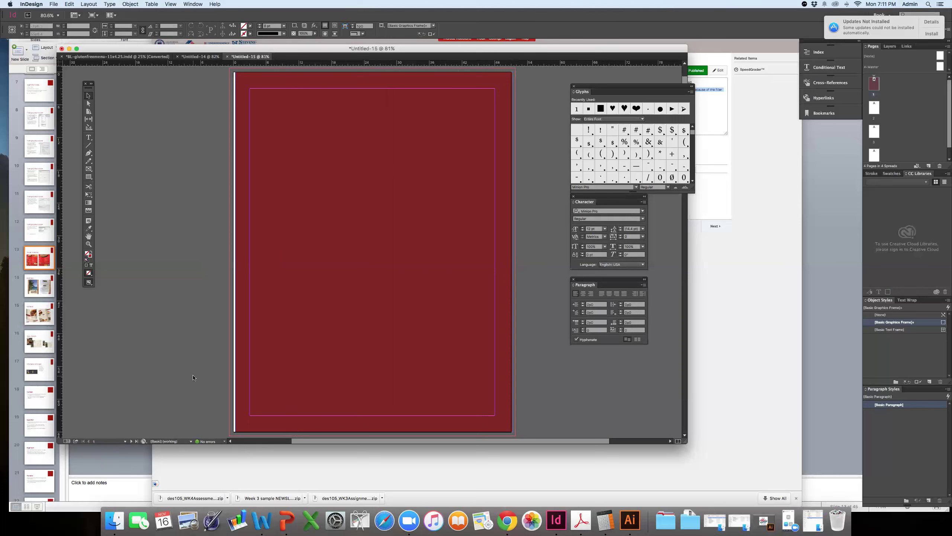
# Step: Extend the red rectangle's left and bottom edges out to the bleed guides
pyautogui.click(259, 160)
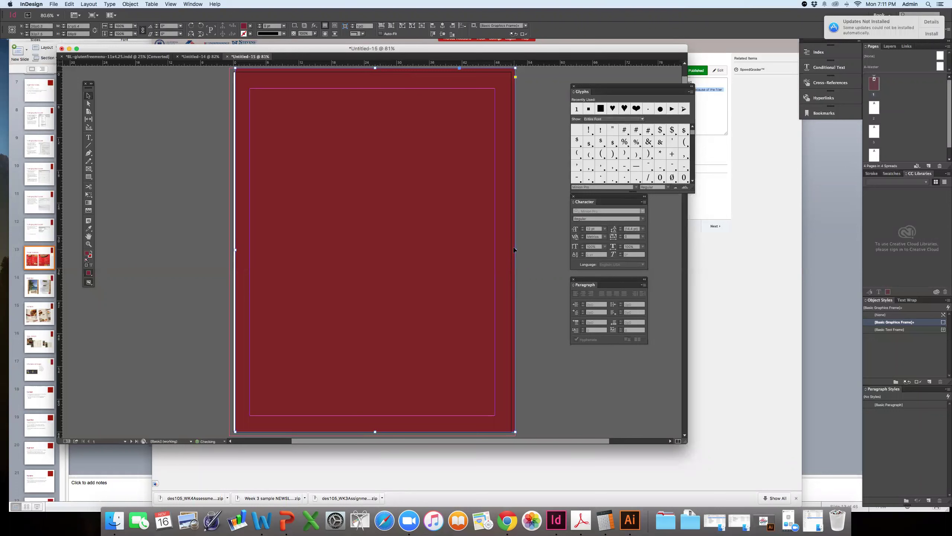
pyautogui.moveTo(236, 254); pyautogui.dragTo(230, 254)
pyautogui.moveTo(372, 432); pyautogui.dragTo(373, 432)
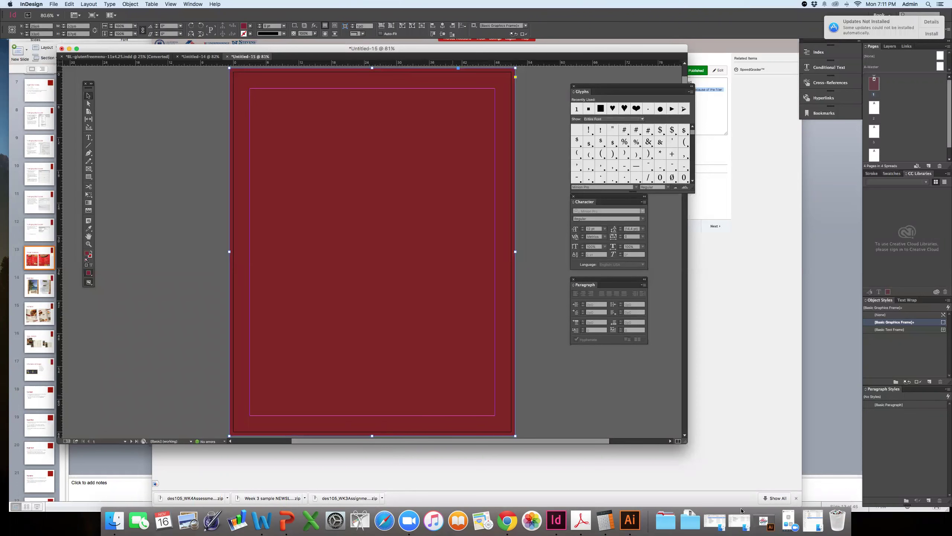
# Step: Enlarge the document window, then pull the rectangle's top edge back to the page edge and its right edge just inside the page
pyautogui.moveTo(685, 443); pyautogui.dragTo(705, 482)
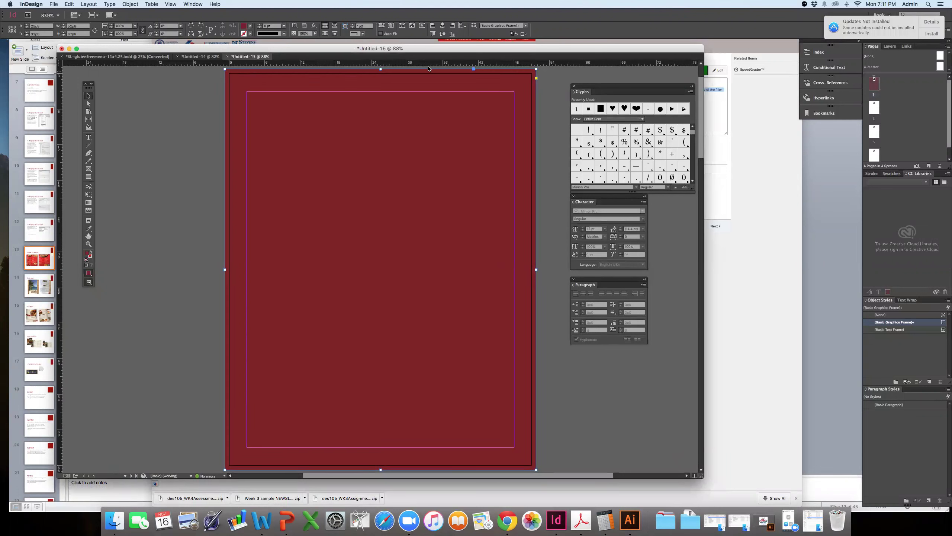
pyautogui.moveTo(381, 69); pyautogui.dragTo(381, 74)
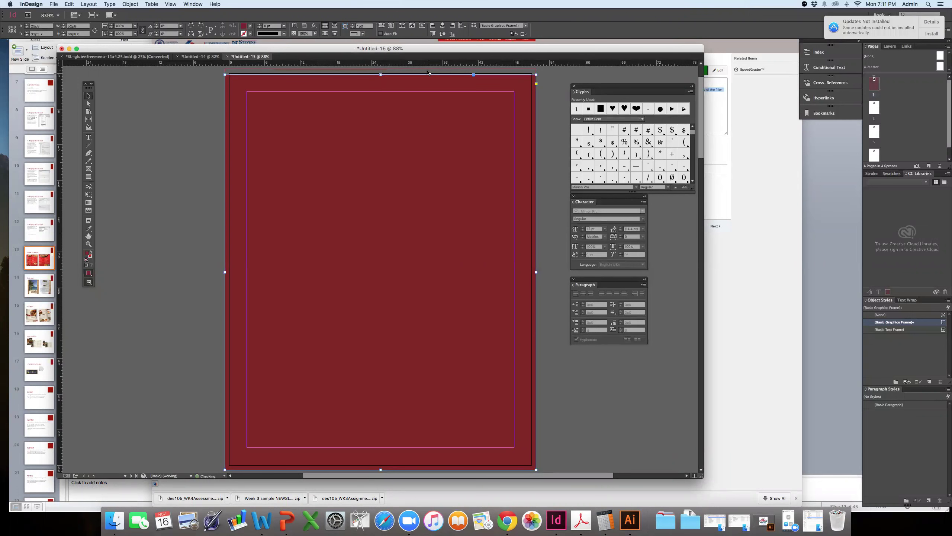
pyautogui.moveTo(536, 271); pyautogui.dragTo(528, 277)
pyautogui.click(544, 270)
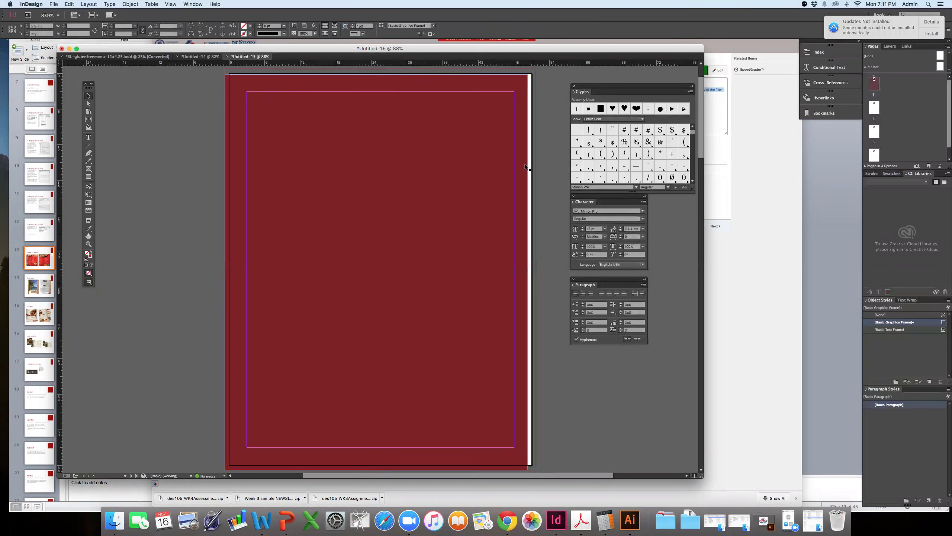
# Step: Stretch the rectangle's right and top edges back out to the bleed guides and deselect it
pyautogui.click(518, 336)
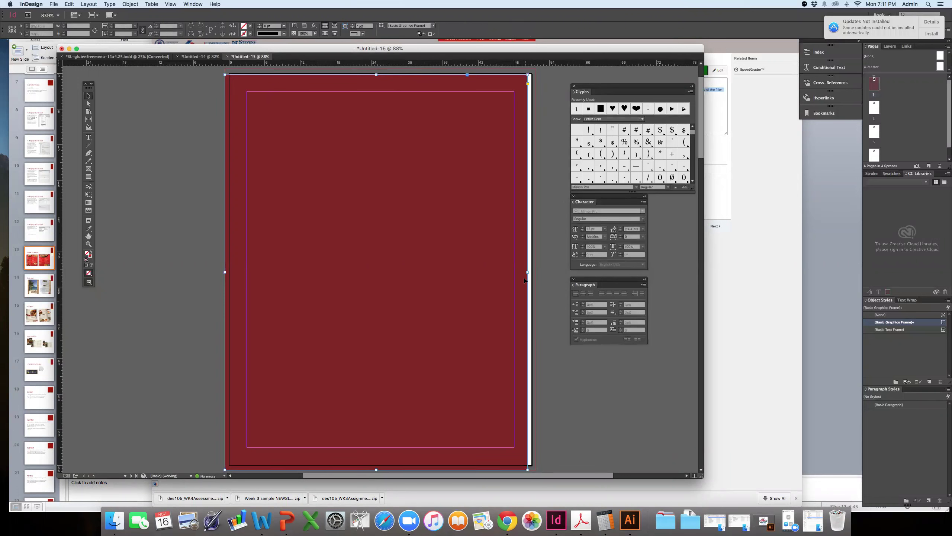
pyautogui.moveTo(536, 273); pyautogui.dragTo(536, 272)
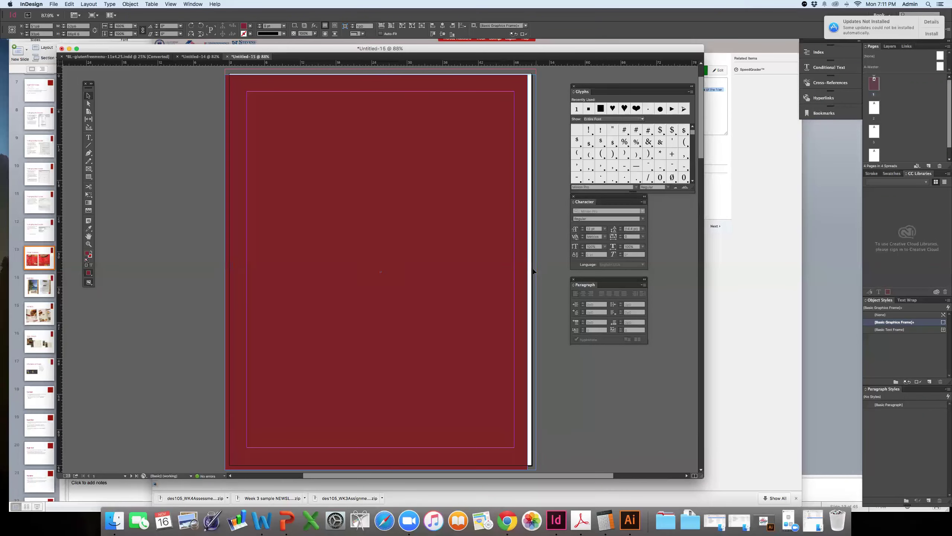
pyautogui.moveTo(380, 74); pyautogui.dragTo(380, 69)
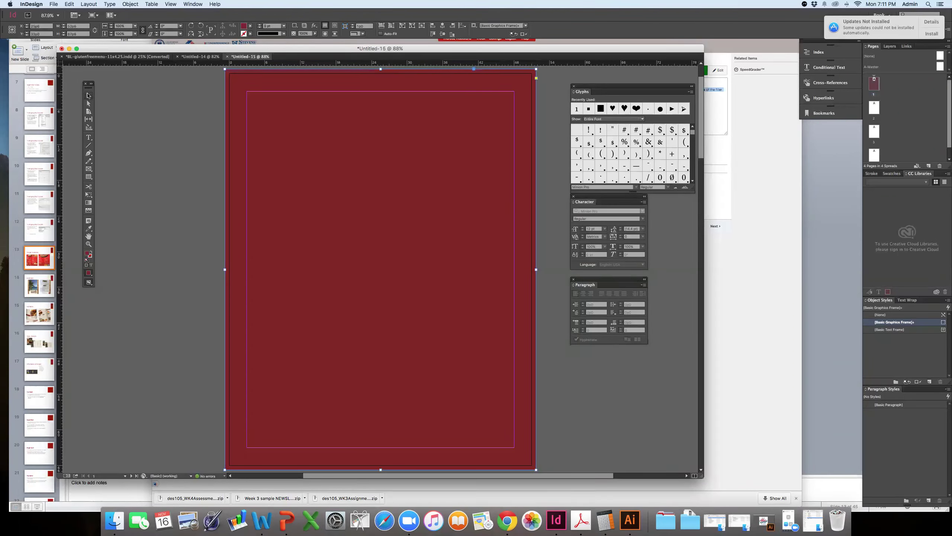
pyautogui.click(160, 109)
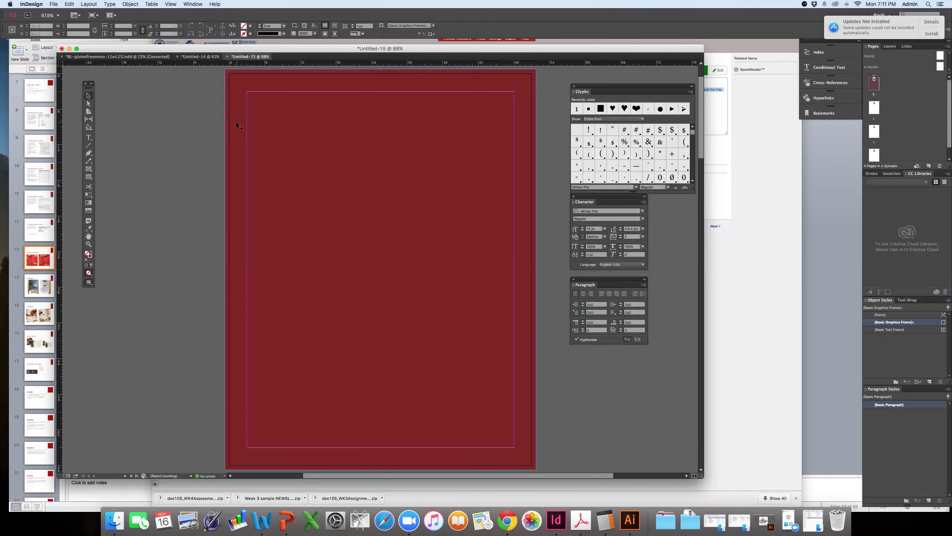
# Step: Start exporting the document as Adobe PDF (Print) named bleed example in the DESKTOP folder
pyautogui.click(54, 4)
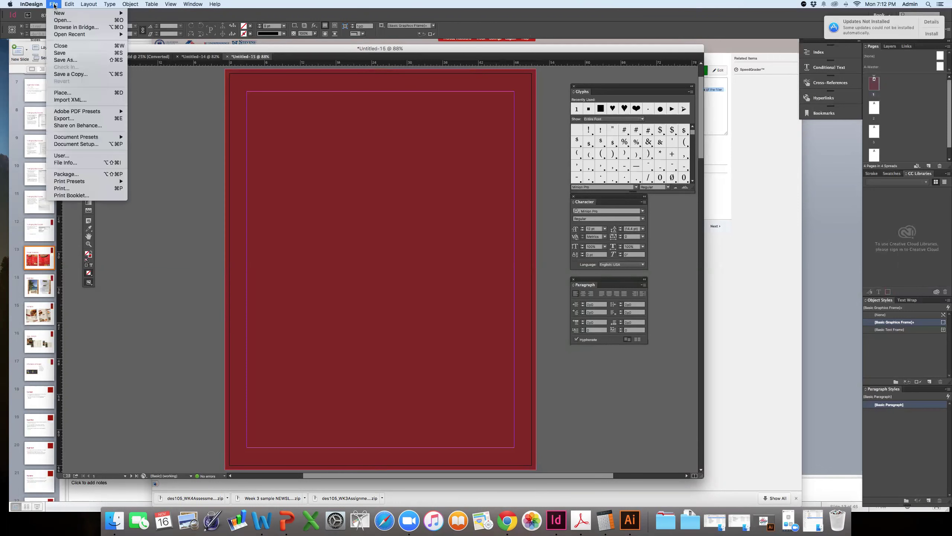
pyautogui.click(55, 4)
pyautogui.click(311, 83)
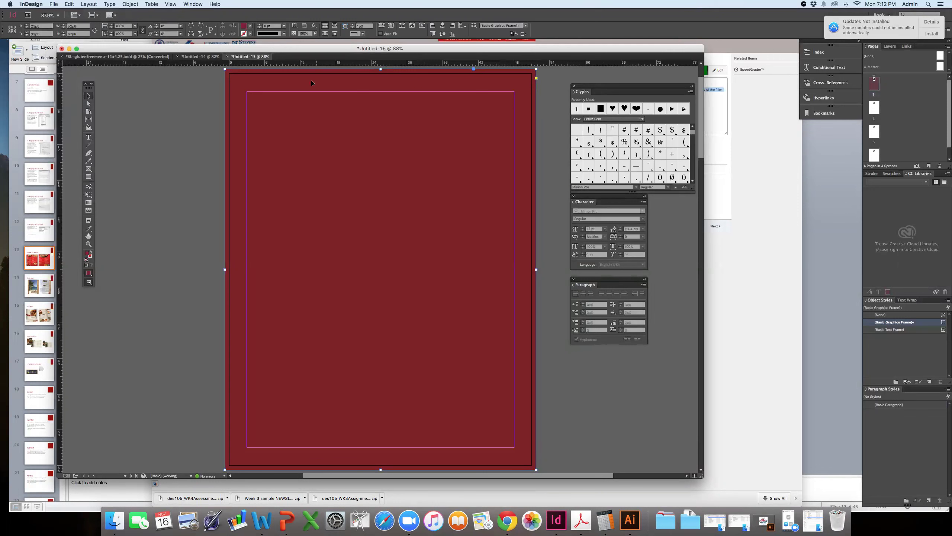
pyautogui.click(54, 5)
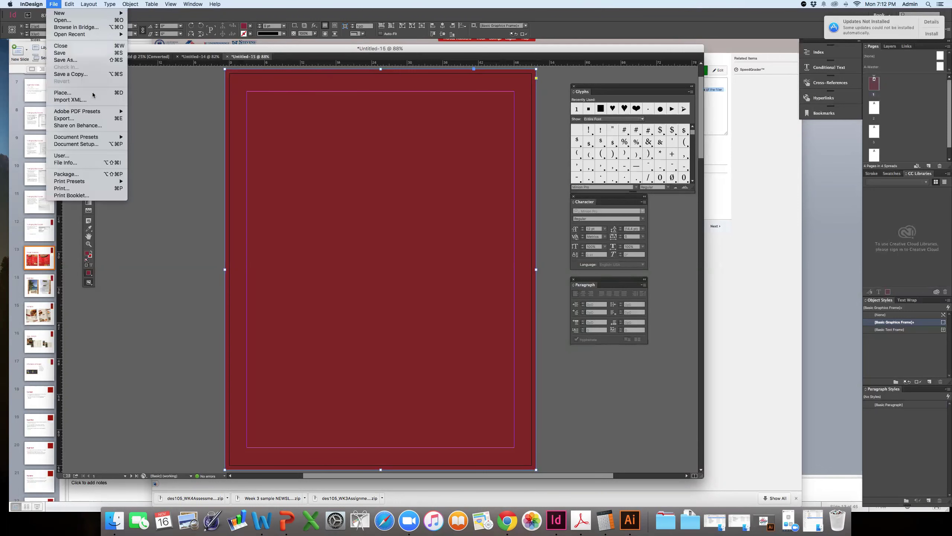
pyautogui.click(76, 118)
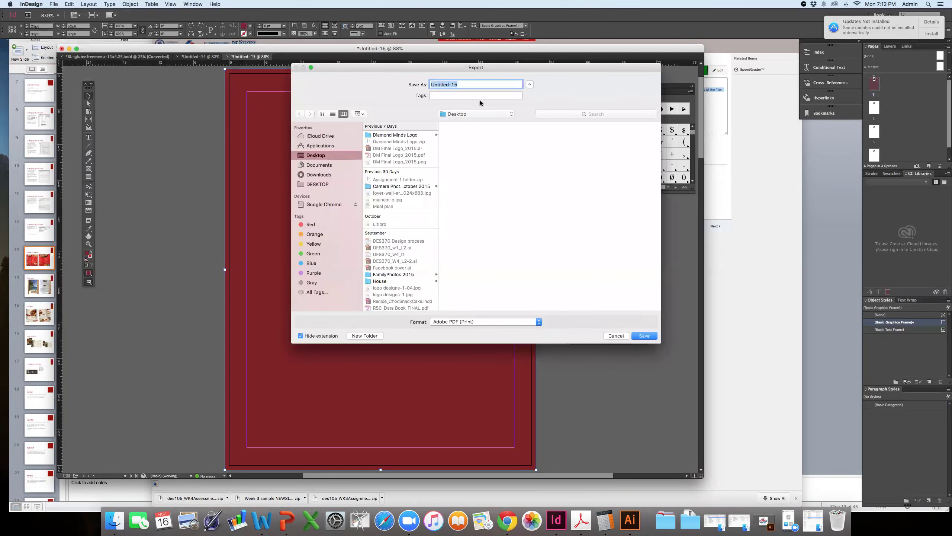
pyautogui.write('bleed example')
pyautogui.click(318, 185)
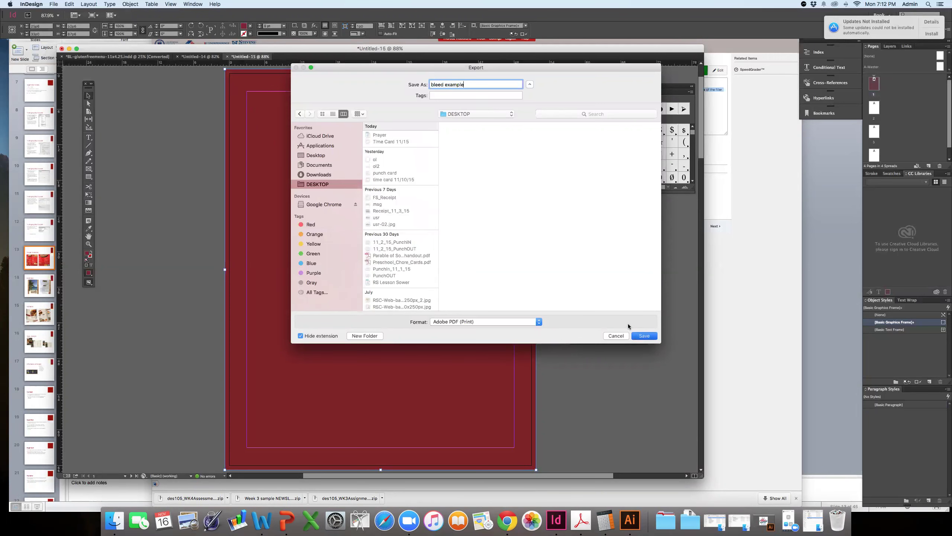
pyautogui.press('Return')
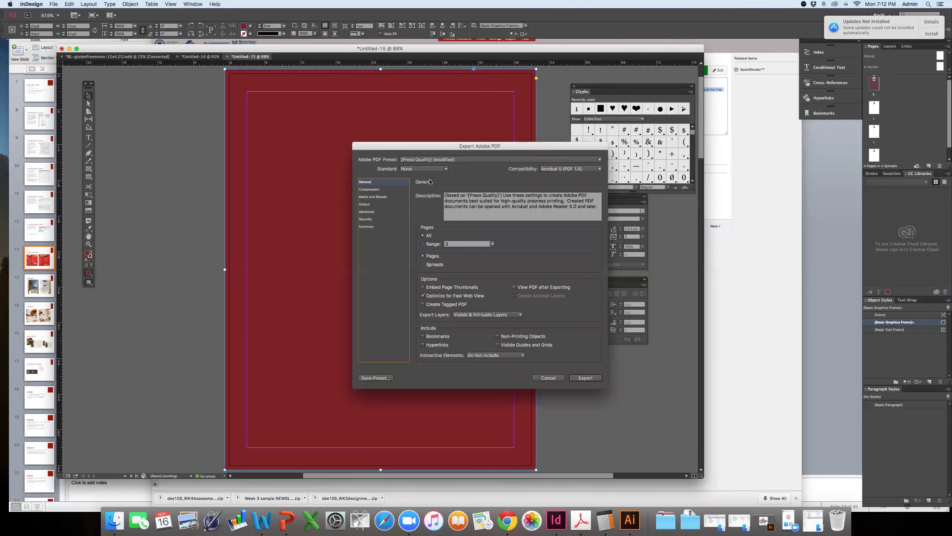
# Step: Move the PDF export dialog aside and enable Crop Marks and Bleed Marks in its Marks and Bleeds settings
pyautogui.moveTo(469, 147); pyautogui.dragTo(381, 98)
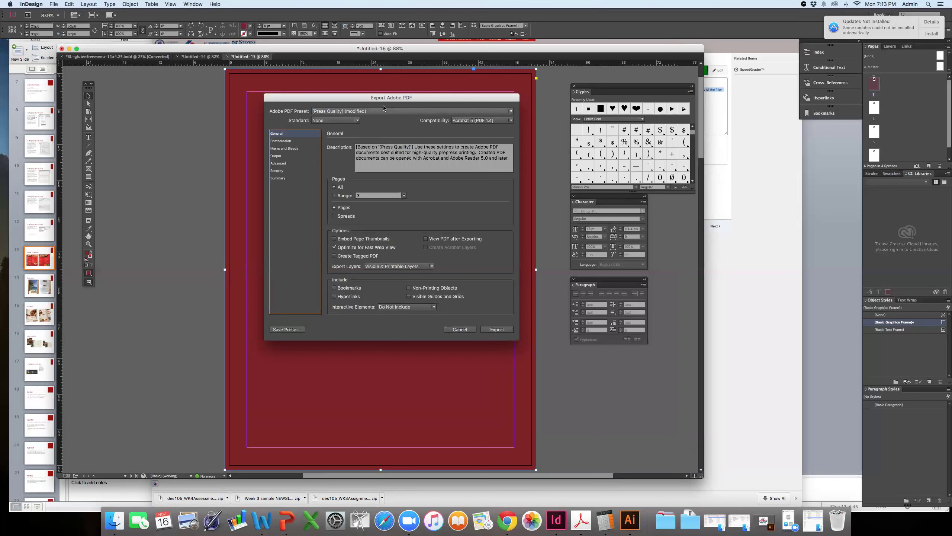
pyautogui.moveTo(384, 97); pyautogui.dragTo(380, 98)
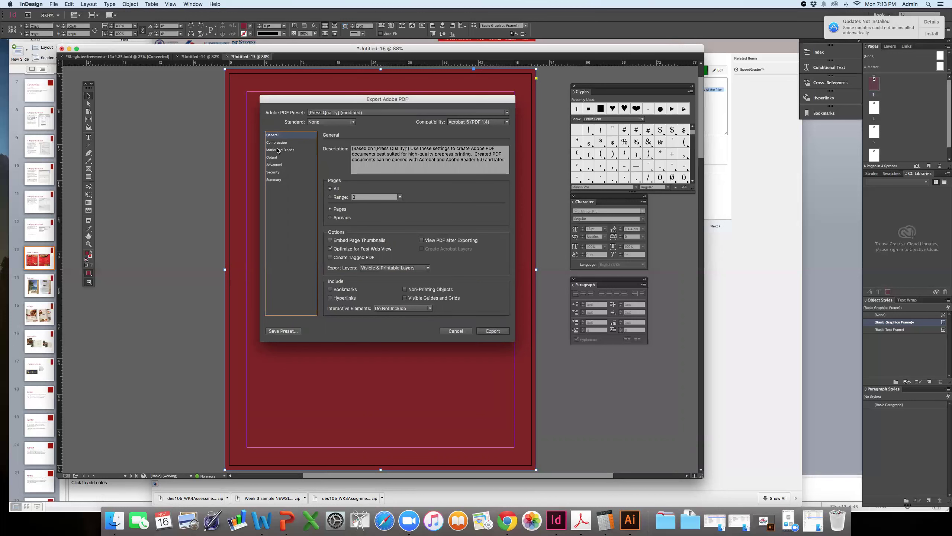
pyautogui.click(278, 151)
pyautogui.click(330, 157)
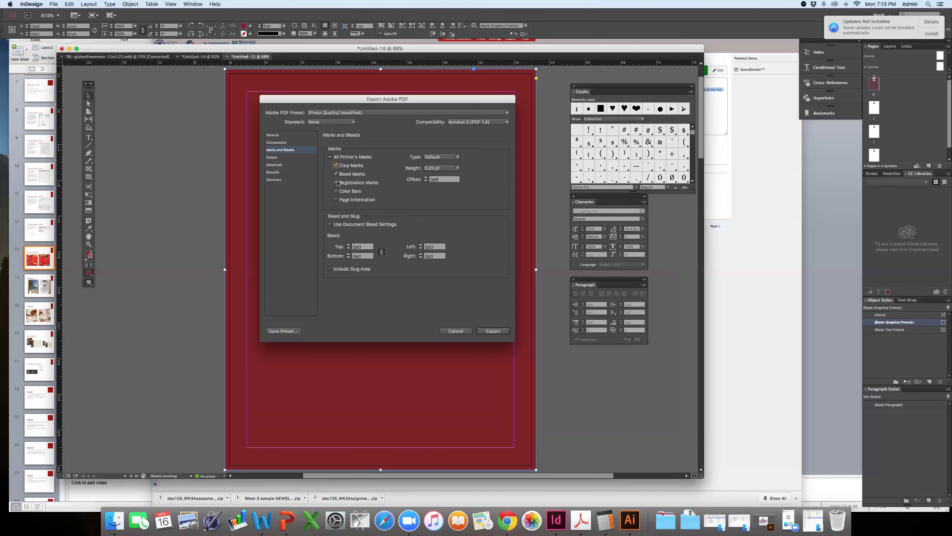
# Step: Toggle Registration Marks, Color Bars and Page Information until all printer's marks are on, then cancel the PDF export
pyautogui.click(336, 200)
pyautogui.click(335, 200)
pyautogui.click(335, 199)
pyautogui.click(336, 190)
pyautogui.click(335, 182)
pyautogui.click(336, 182)
pyautogui.click(336, 191)
pyautogui.click(336, 200)
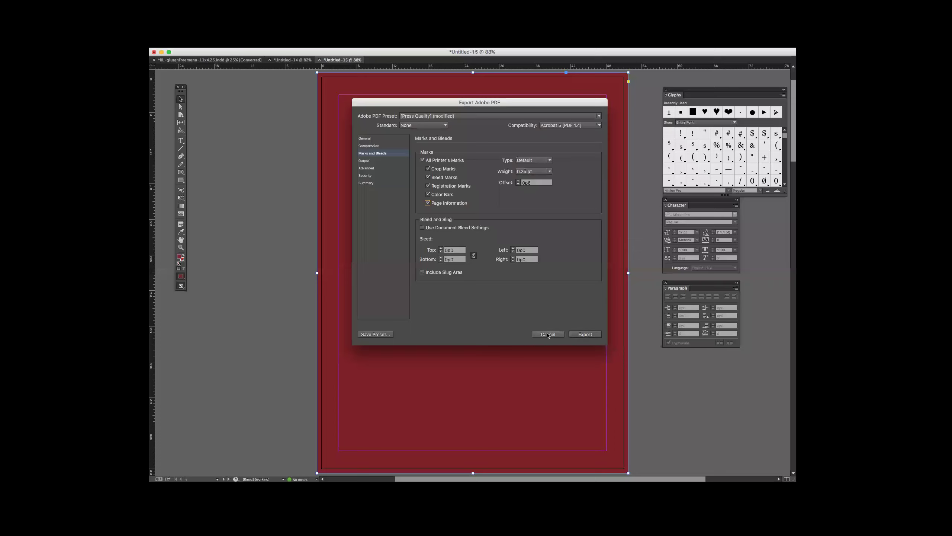
pyautogui.click(548, 334)
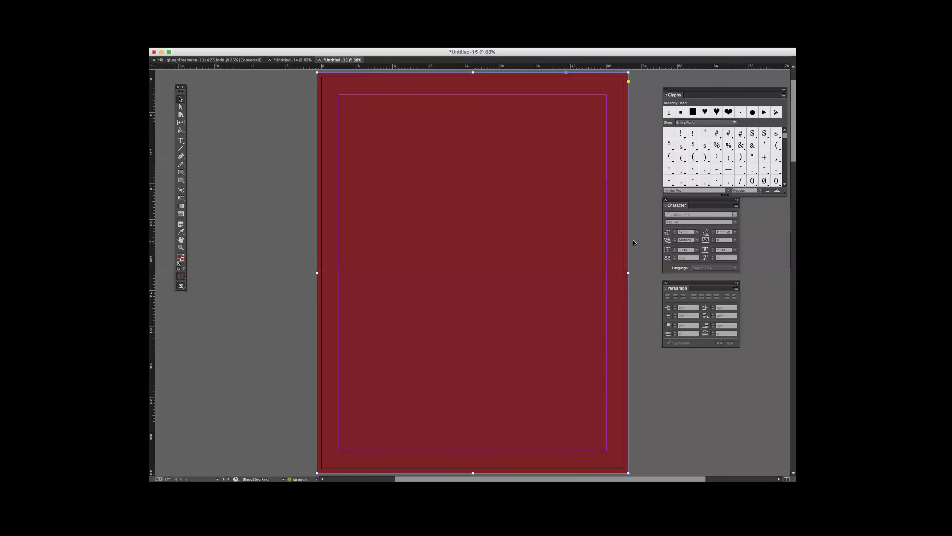
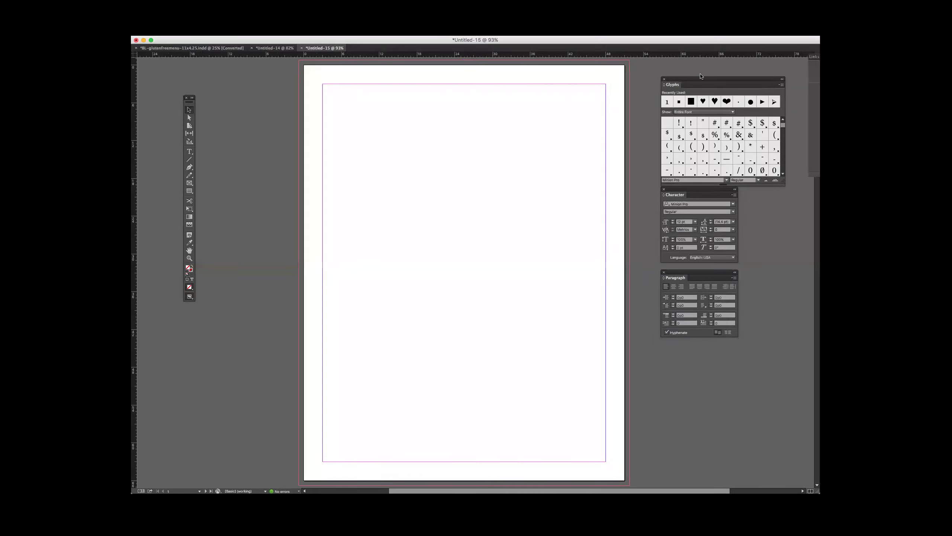
# Step: Minimize the PowerPoint presentation, then bring the InDesign document window forward and reposition it over the desktop
pyautogui.press('super+F12')
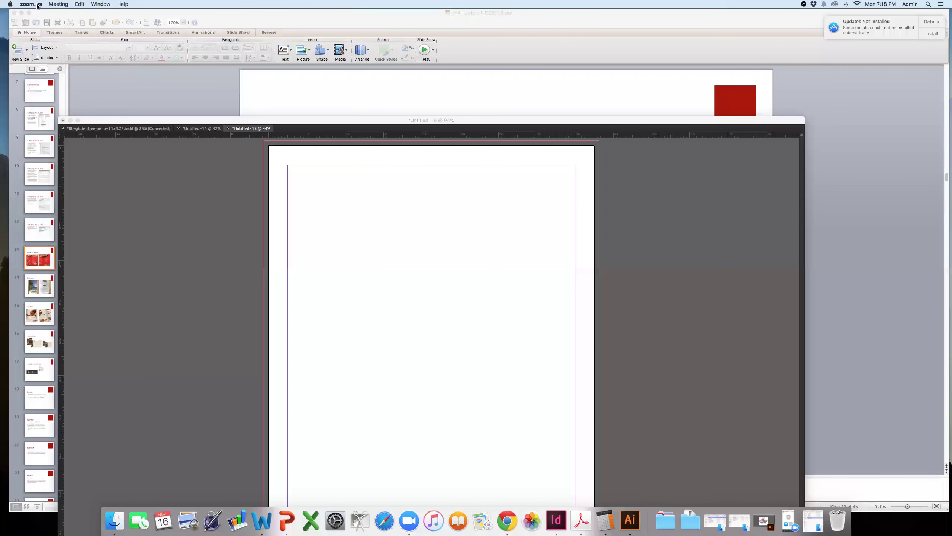
pyautogui.click(21, 13)
pyautogui.moveTo(297, 122); pyautogui.dragTo(368, 35)
pyautogui.click(948, 255)
pyautogui.click(911, 509)
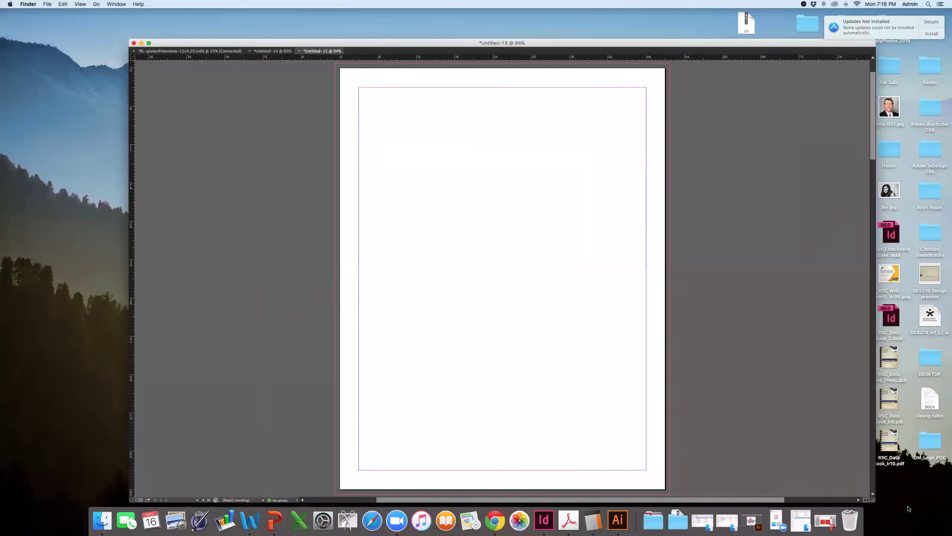
pyautogui.click(760, 47)
pyautogui.moveTo(761, 47); pyautogui.dragTo(724, 46)
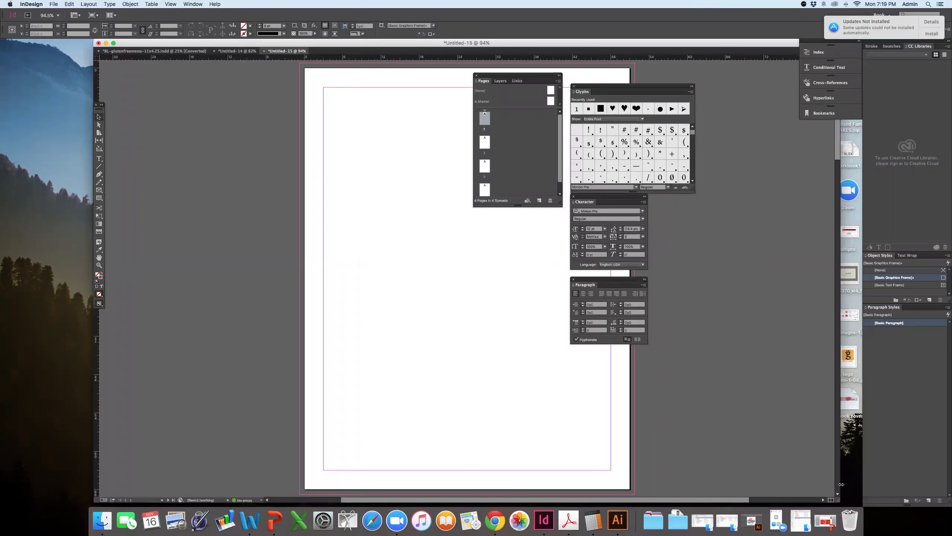
# Step: Enlarge the document window and arrange the Character, Paragraph, Glyphs and Pages panels clear of the page
pyautogui.moveTo(853, 501); pyautogui.dragTo(860, 507)
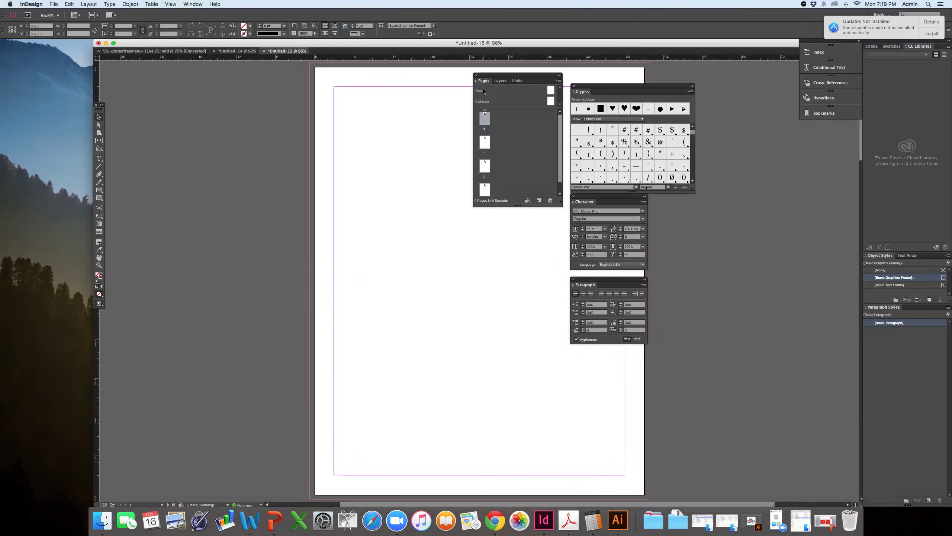
pyautogui.moveTo(94, 375); pyautogui.dragTo(4, 375)
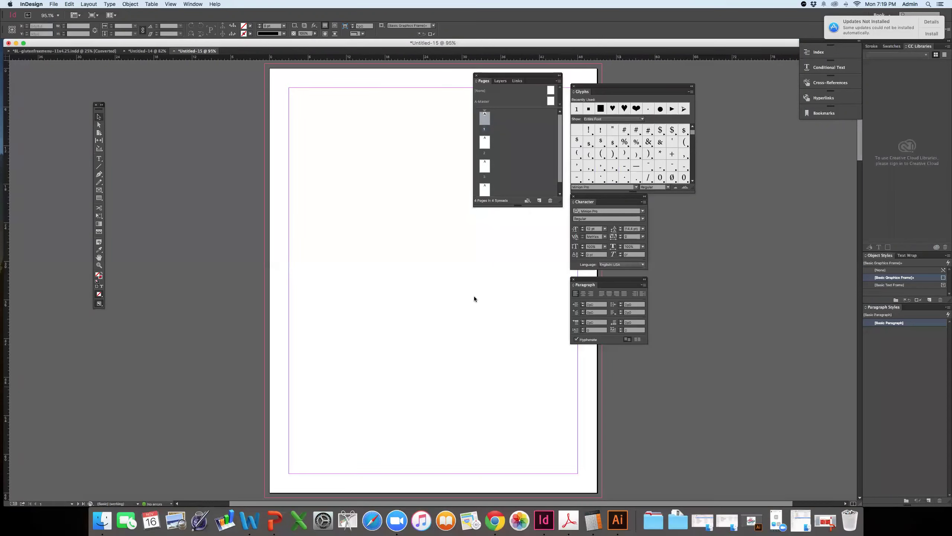
pyautogui.moveTo(613, 198); pyautogui.dragTo(735, 210)
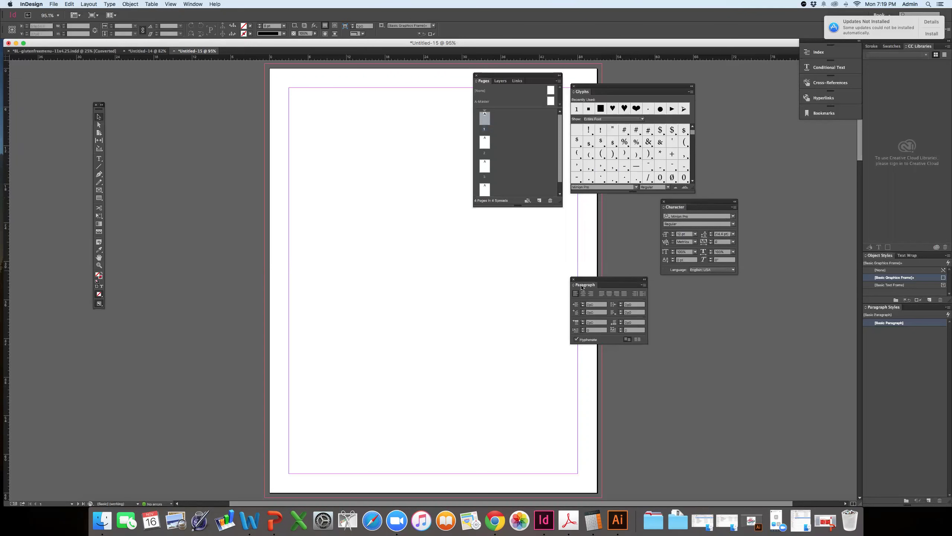
pyautogui.moveTo(597, 281); pyautogui.dragTo(689, 281)
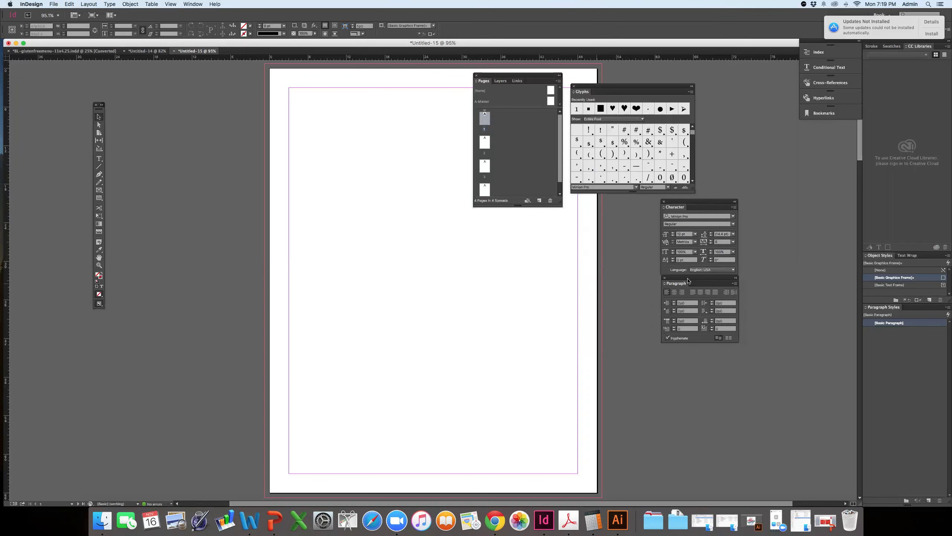
pyautogui.moveTo(598, 88); pyautogui.dragTo(687, 94)
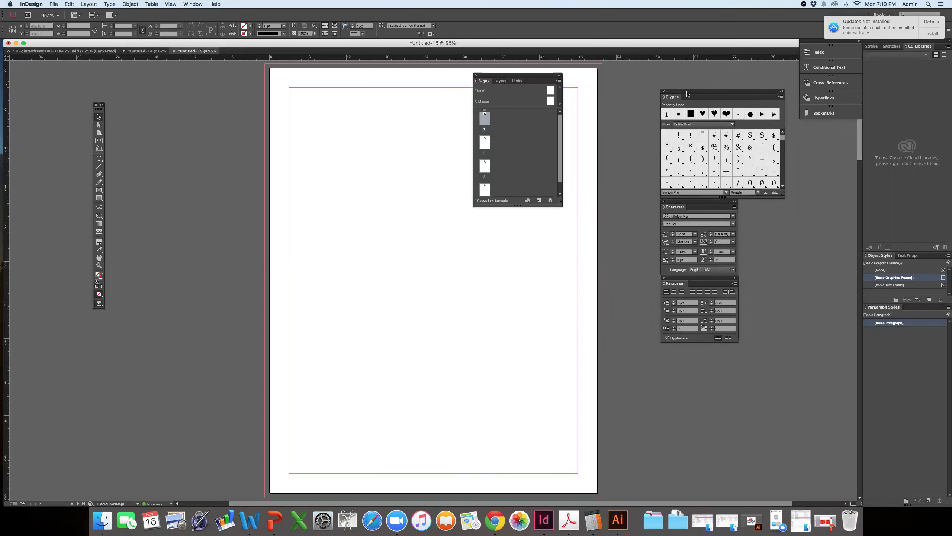
pyautogui.moveTo(498, 75); pyautogui.dragTo(149, 105)
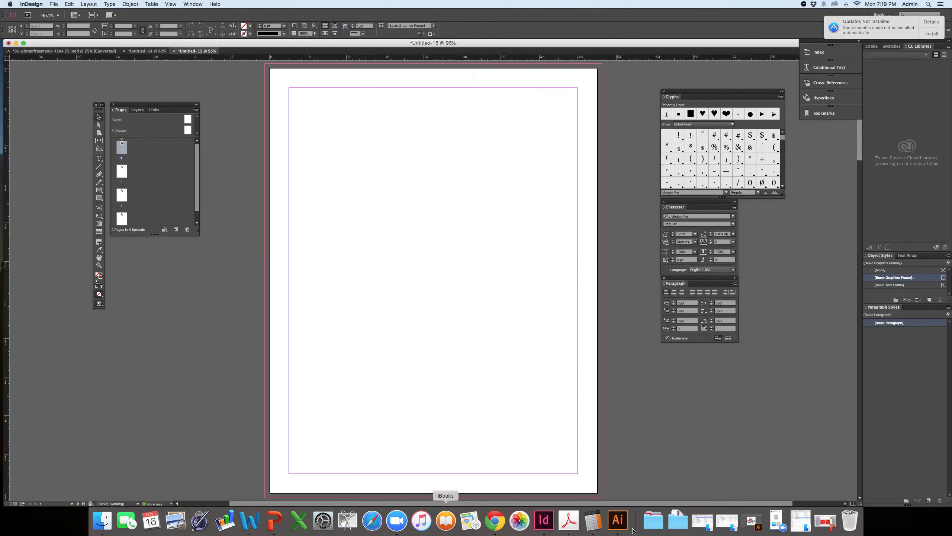
# Step: Switch to Finder, unzip Week 3 sample NEWSLETTER (1).zip in Downloads and open the extracted folder
pyautogui.click(102, 520)
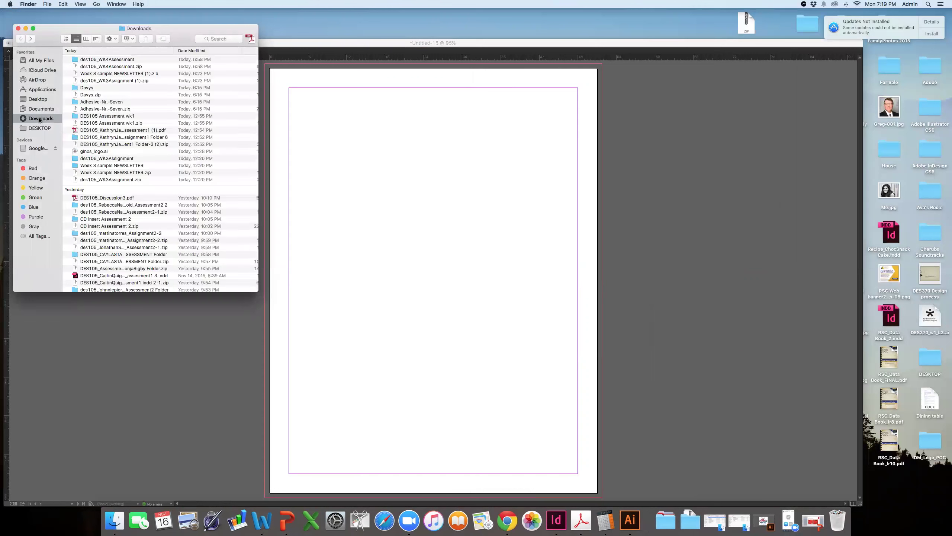
pyautogui.click(102, 74)
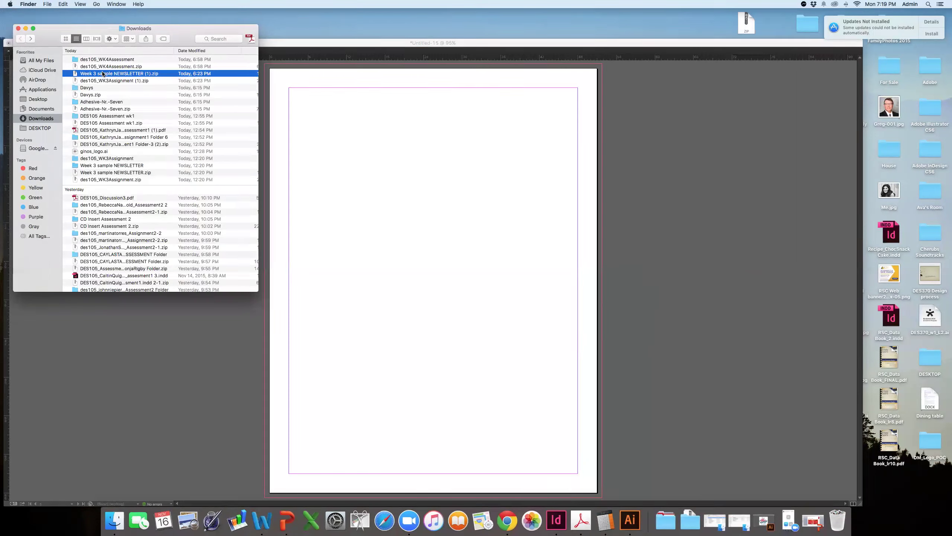
pyautogui.doubleClick(104, 76)
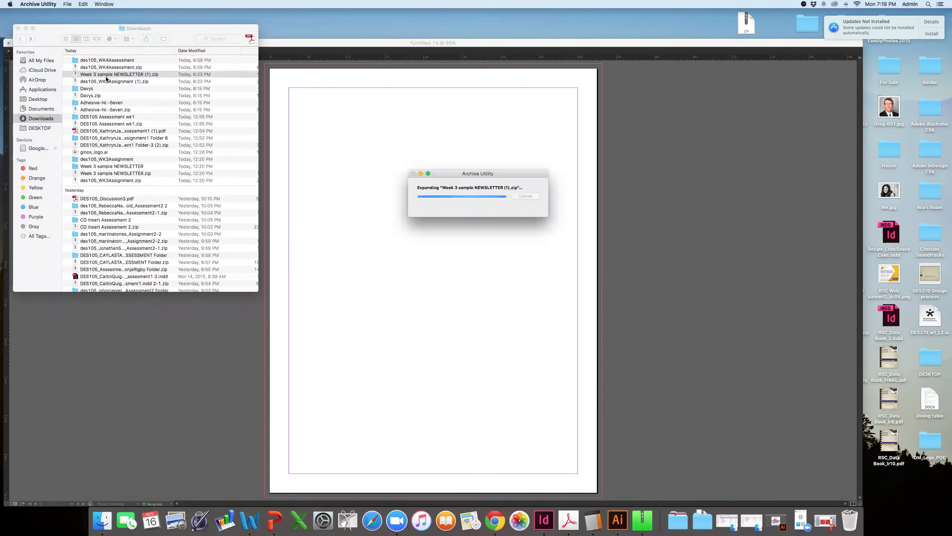
pyautogui.doubleClick(109, 62)
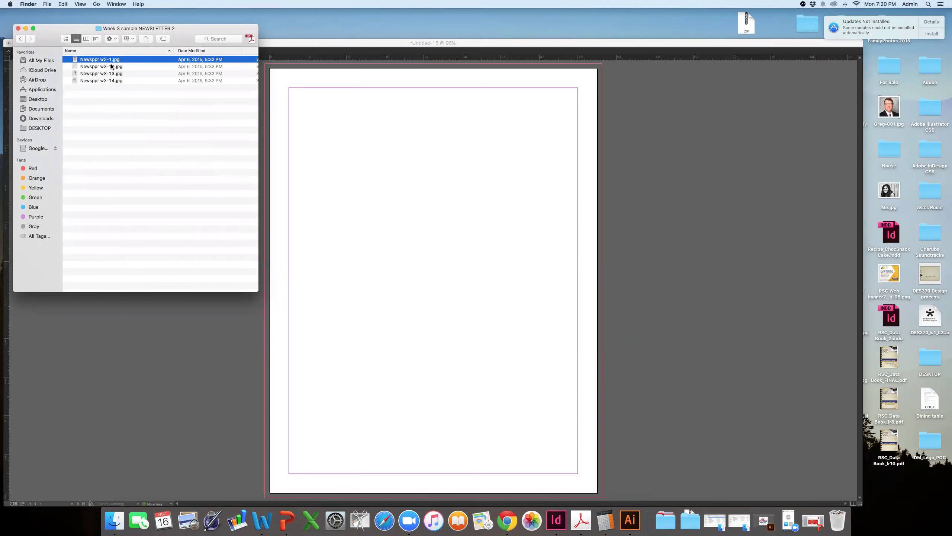
# Step: Preview the sample newsletter page images one after another, starting with Newsppr w3-1.jpg
pyautogui.press('space')
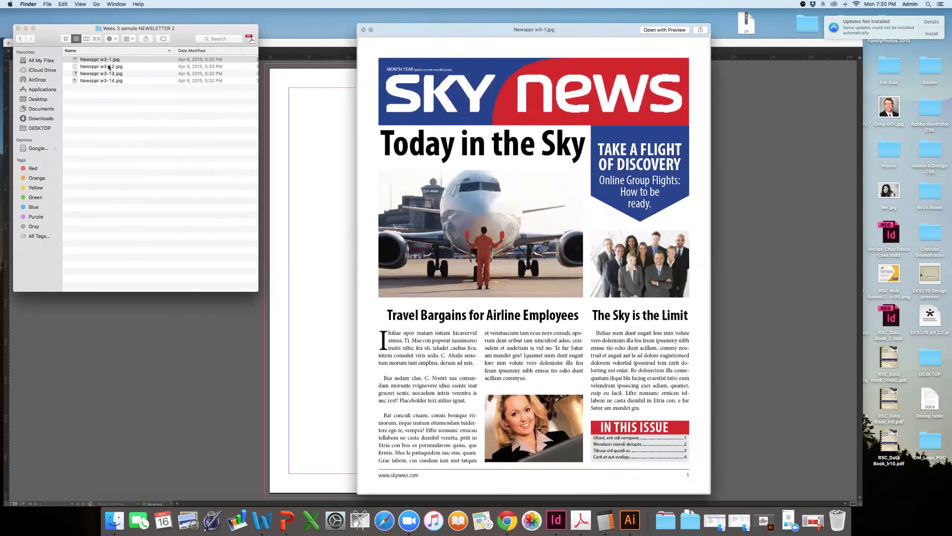
pyautogui.press('Down')
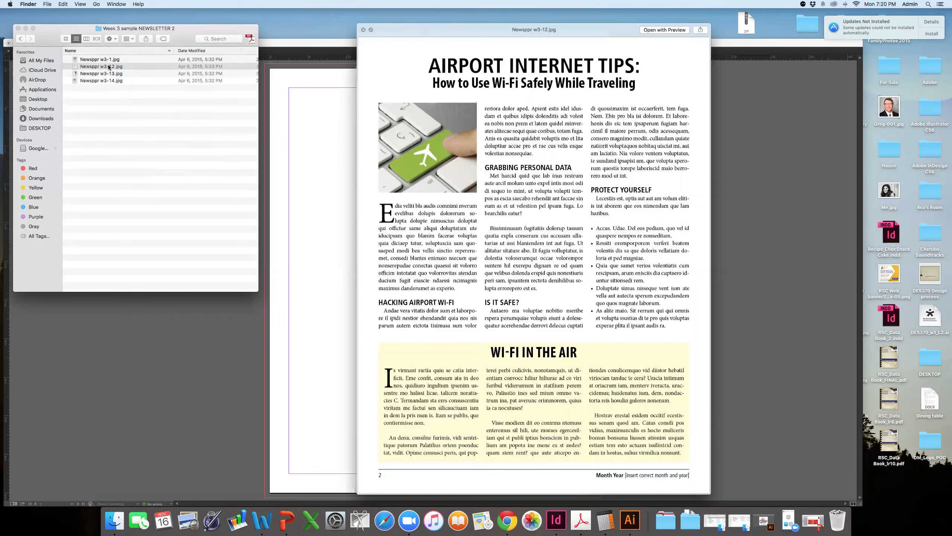
pyautogui.press('Down')
pyautogui.press('space')
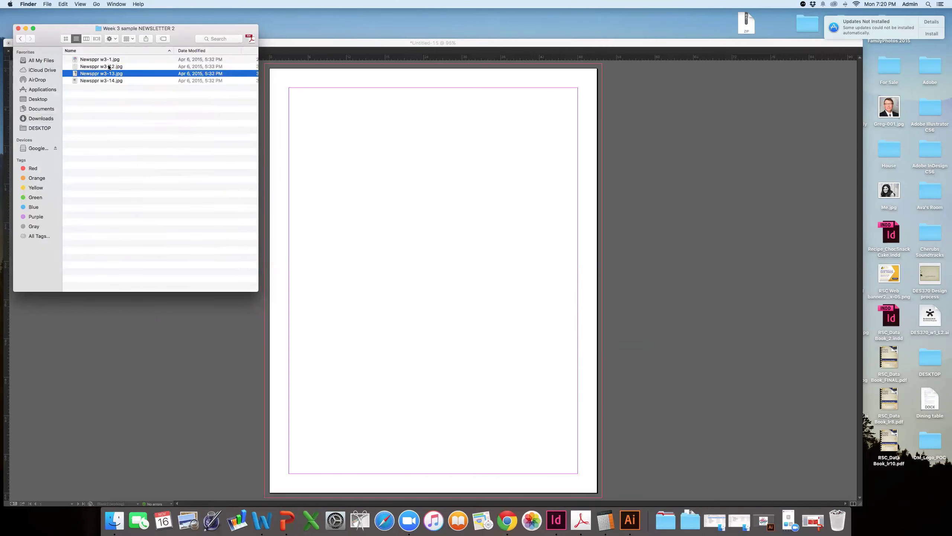
pyautogui.press('space')
pyautogui.press('space')
pyautogui.press('Down')
pyautogui.press('space')
# Step: Place the sample image Newsppr w3-12.jpg on page 1 of the InDesign document and fit it to the page edges
pyautogui.moveTo(101, 81); pyautogui.dragTo(263, 102)
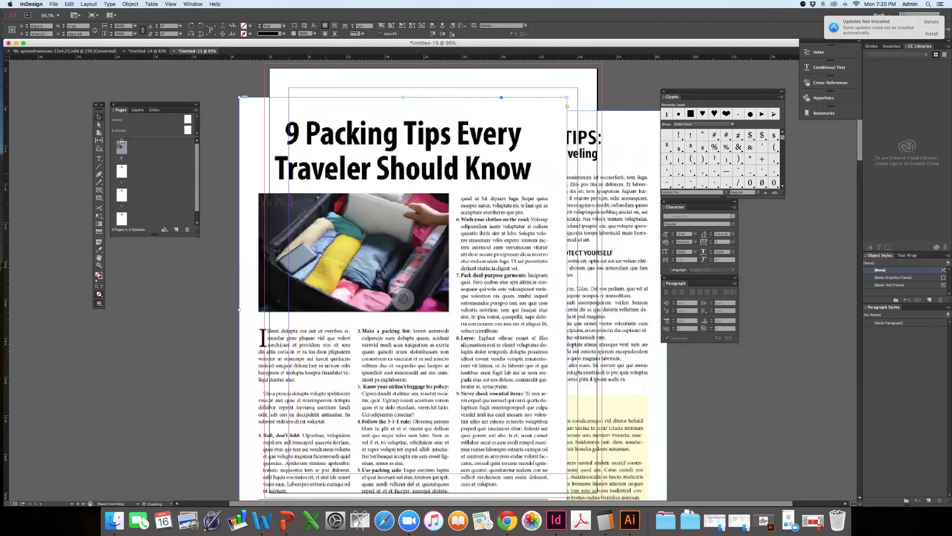
pyautogui.moveTo(354, 186); pyautogui.dragTo(390, 143)
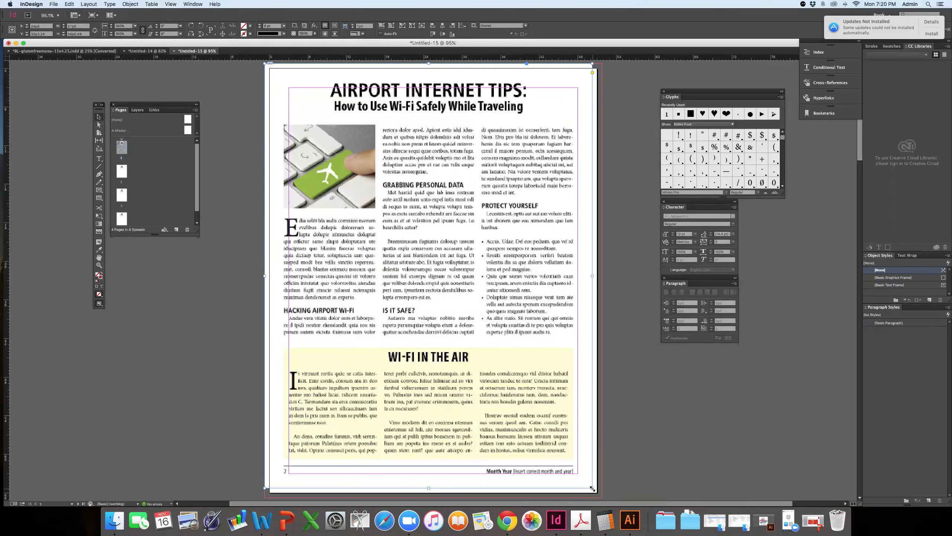
pyautogui.moveTo(558, 466); pyautogui.dragTo(560, 464)
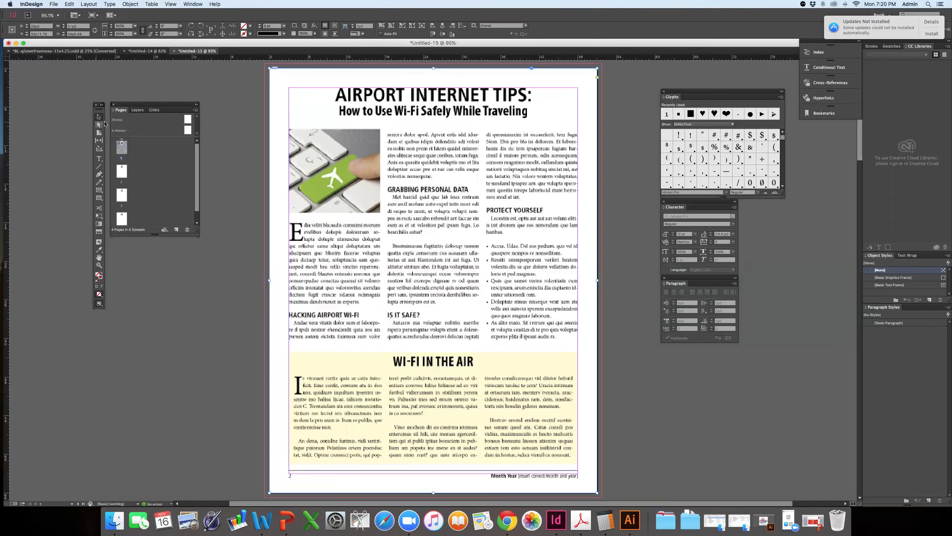
# Step: Show the document's layers, shift their panel group away from the tools, and rename Layer 1 as Example 1
pyautogui.click(137, 109)
pyautogui.moveTo(161, 106); pyautogui.dragTo(208, 107)
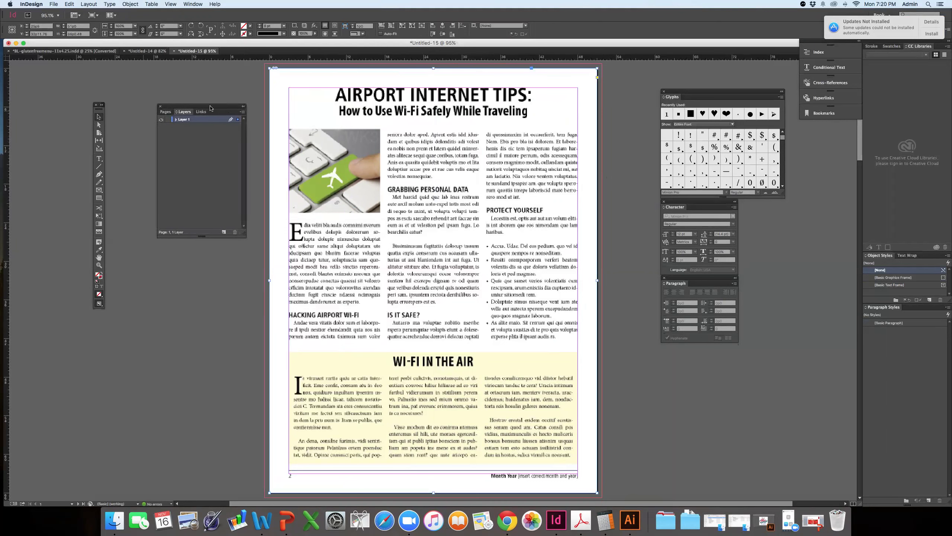
pyautogui.doubleClick(183, 120)
pyautogui.write('Example 1')
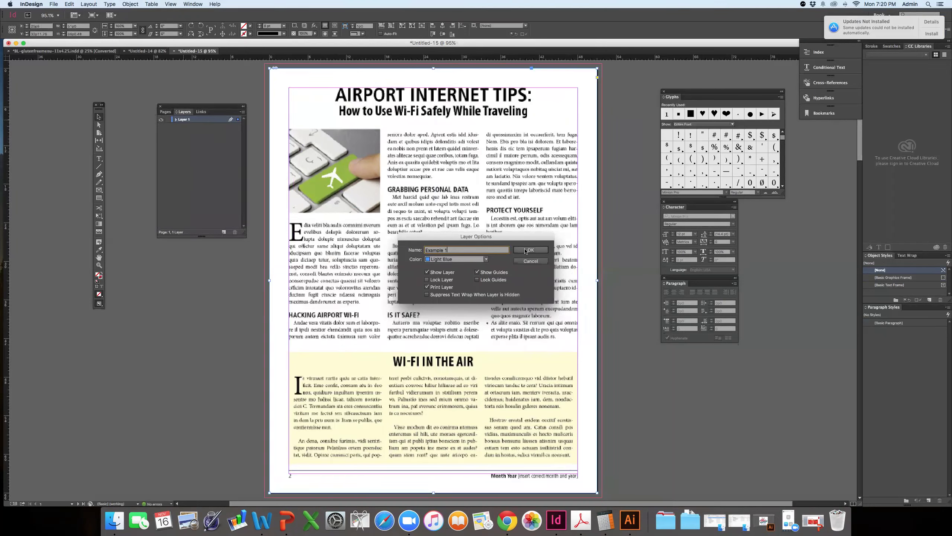
pyautogui.click(427, 279)
pyautogui.click(526, 251)
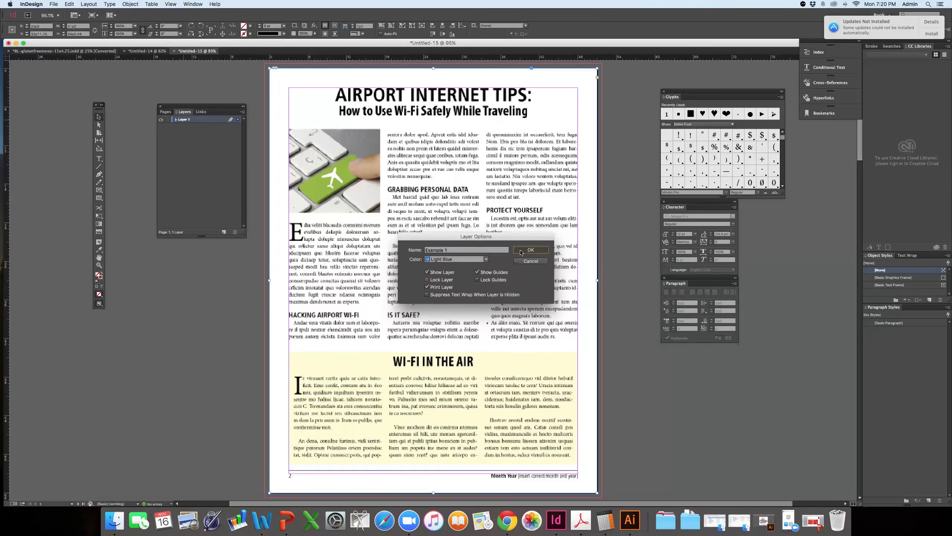
# Step: Fade the placed sample page to a low opacity and lock the Example 1 layer
pyautogui.click(315, 33)
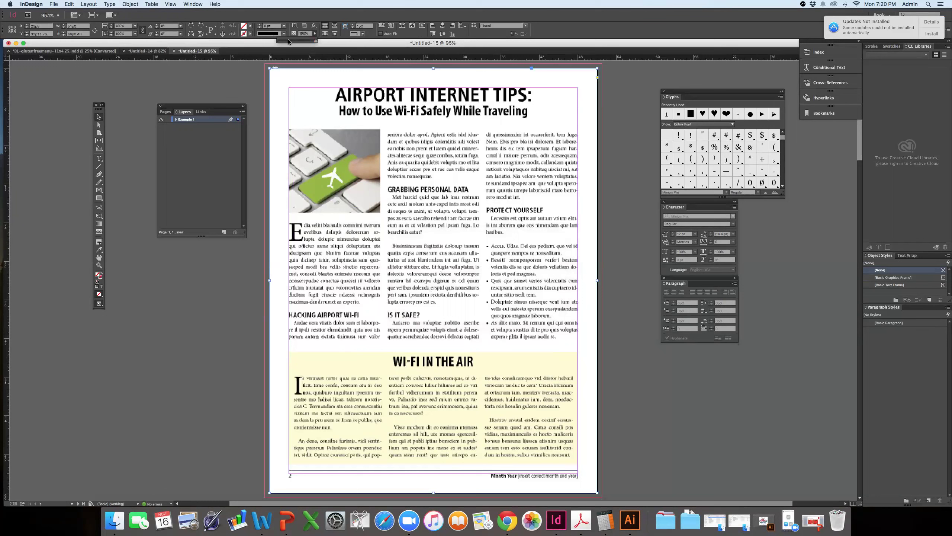
pyautogui.click(283, 42)
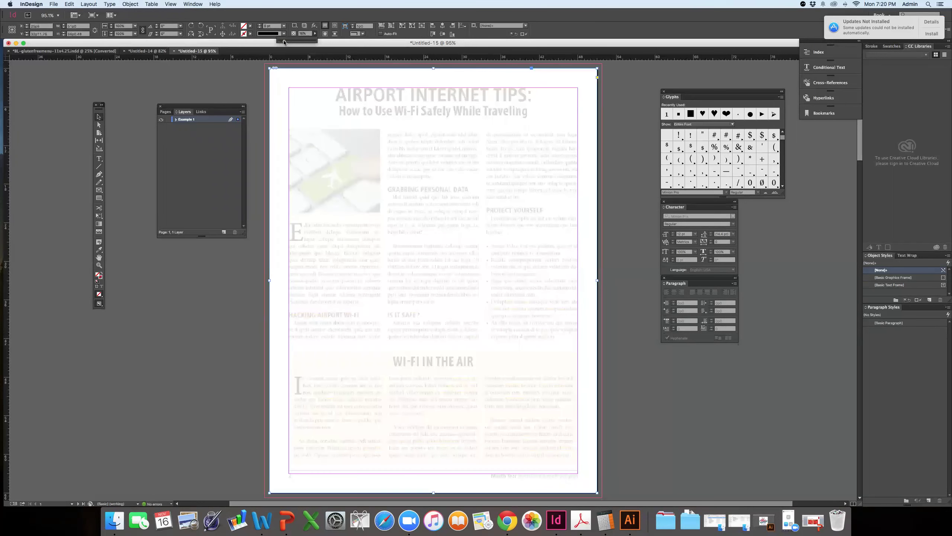
pyautogui.moveTo(284, 42); pyautogui.dragTo(288, 42)
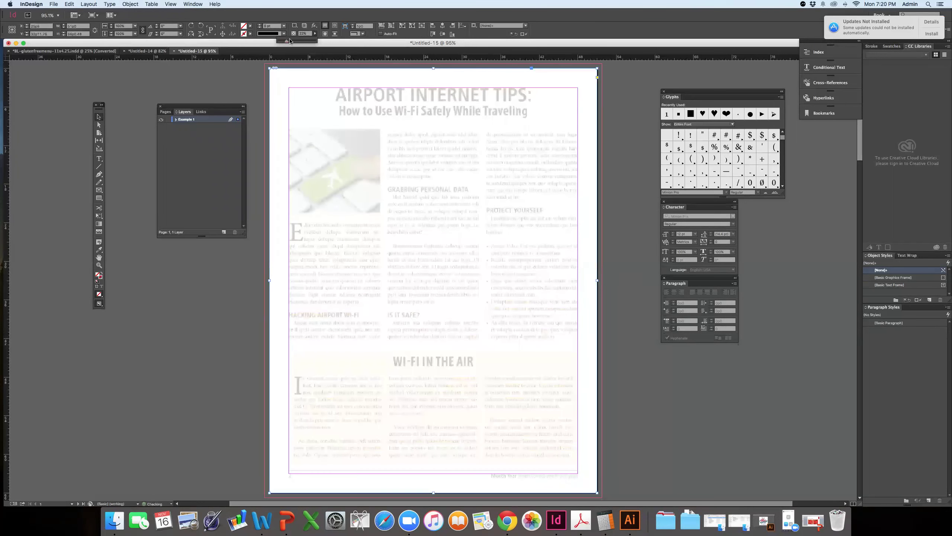
pyautogui.click(187, 139)
pyautogui.click(168, 119)
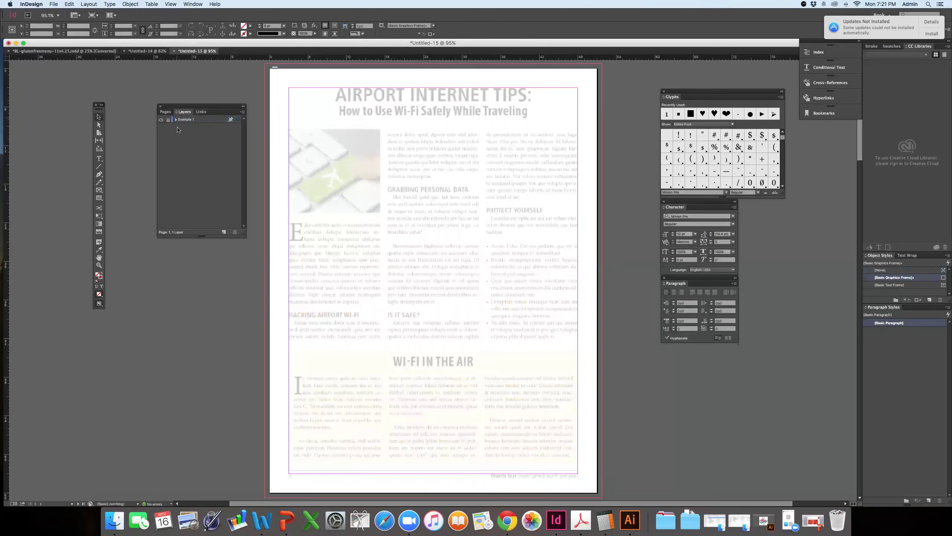
# Step: Add two new layers above Example 1 and name the lower one Text
pyautogui.click(224, 231)
pyautogui.click(224, 232)
pyautogui.doubleClick(183, 127)
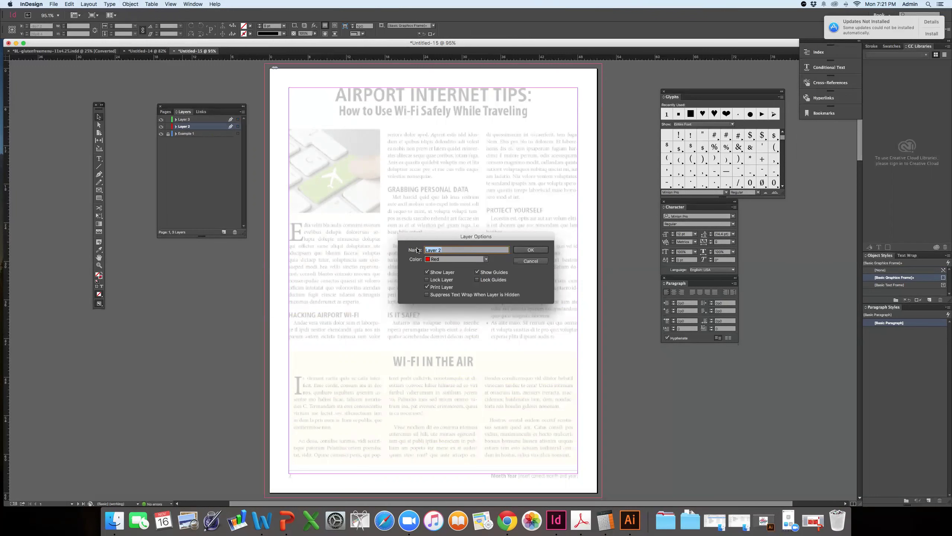
pyautogui.write('Text')
pyautogui.press('Return')
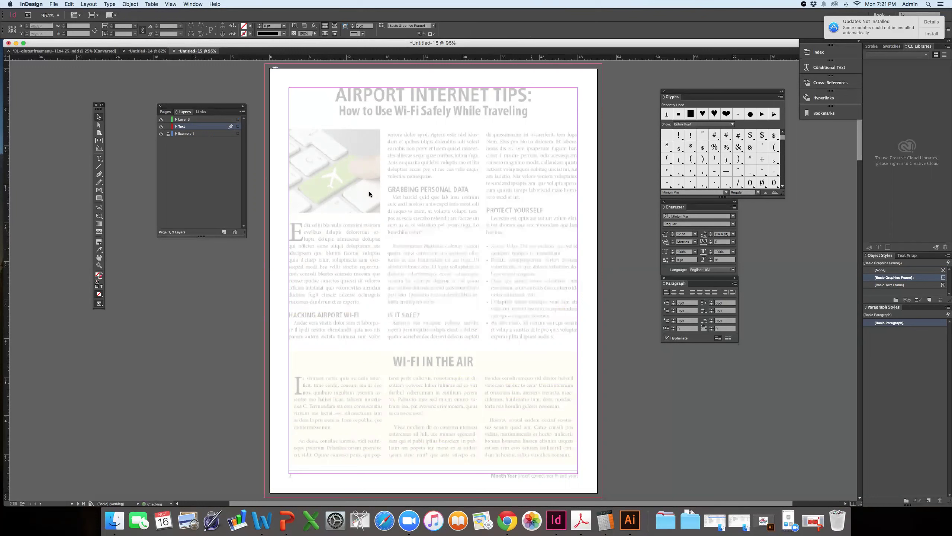
# Step: Rename the topmost layer, Layer 3, as Images
pyautogui.click(185, 120)
pyautogui.doubleClick(185, 120)
pyautogui.write('Images')
pyautogui.press('Return')
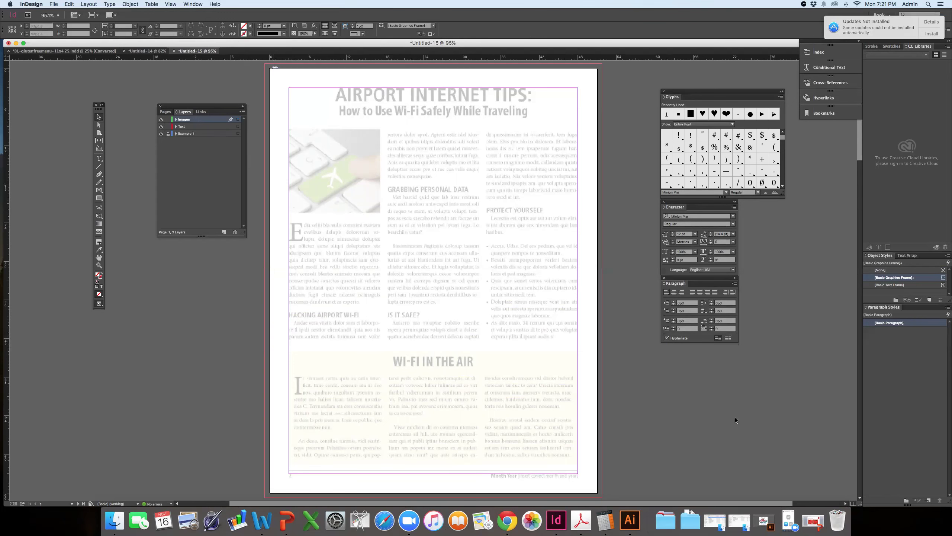
# Step: Resize the document window and draw a text frame across the middle of page 1, spanning the sample's three columns
pyautogui.moveTo(859, 507); pyautogui.dragTo(722, 491)
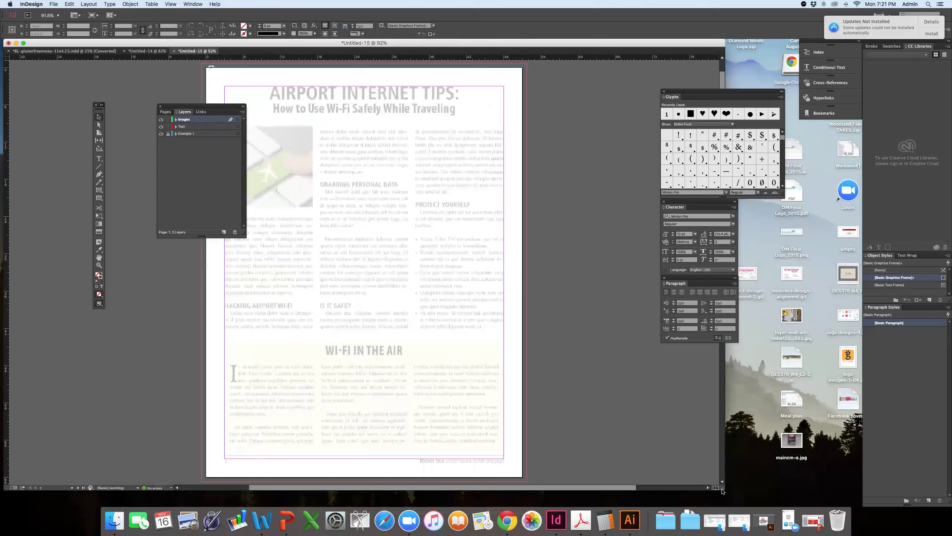
pyautogui.moveTo(852, 501); pyautogui.dragTo(852, 504)
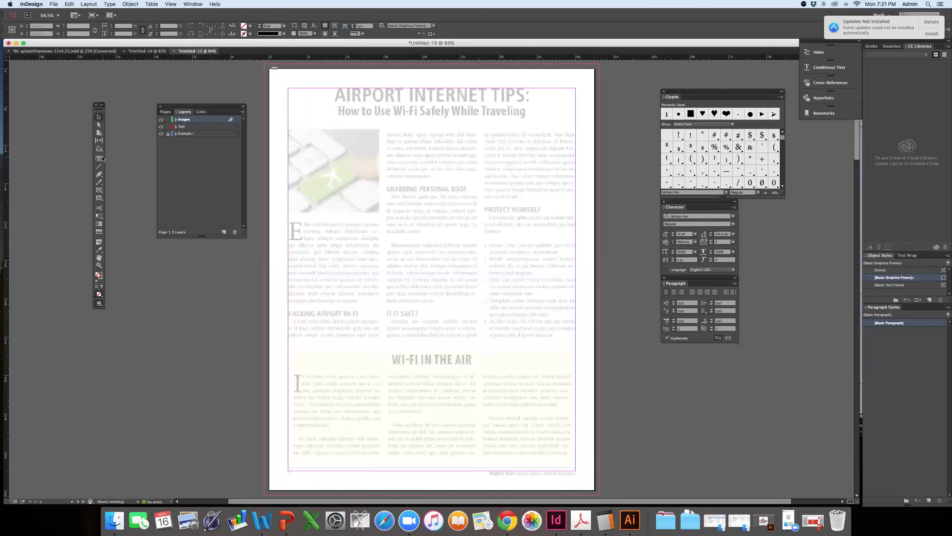
pyautogui.moveTo(296, 184); pyautogui.dragTo(566, 328)
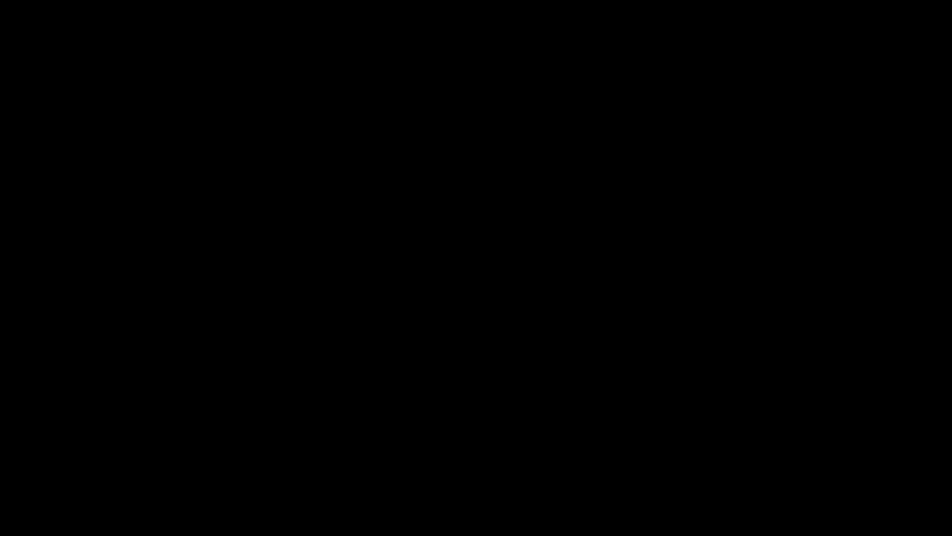
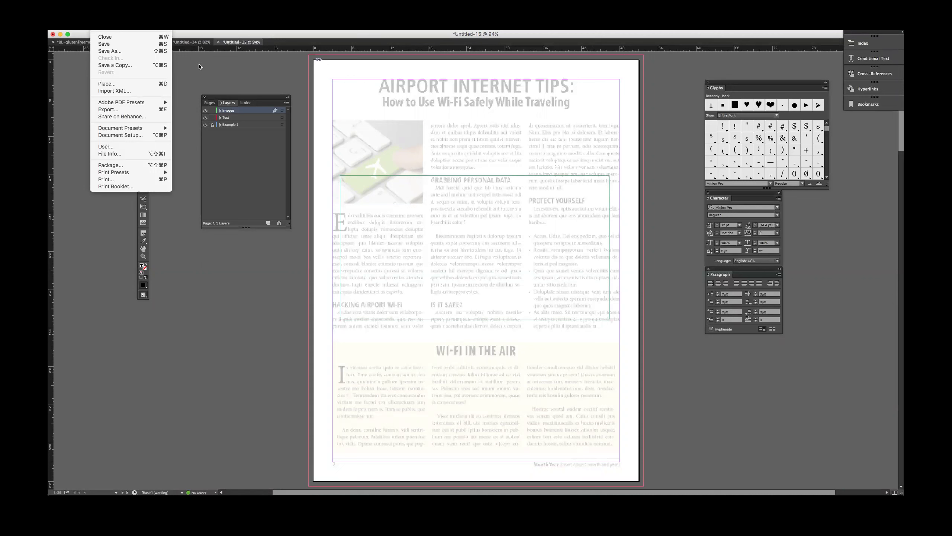
# Step: Separate the Pages panel from the Layers and Links group and float it over the document page
pyautogui.click(230, 35)
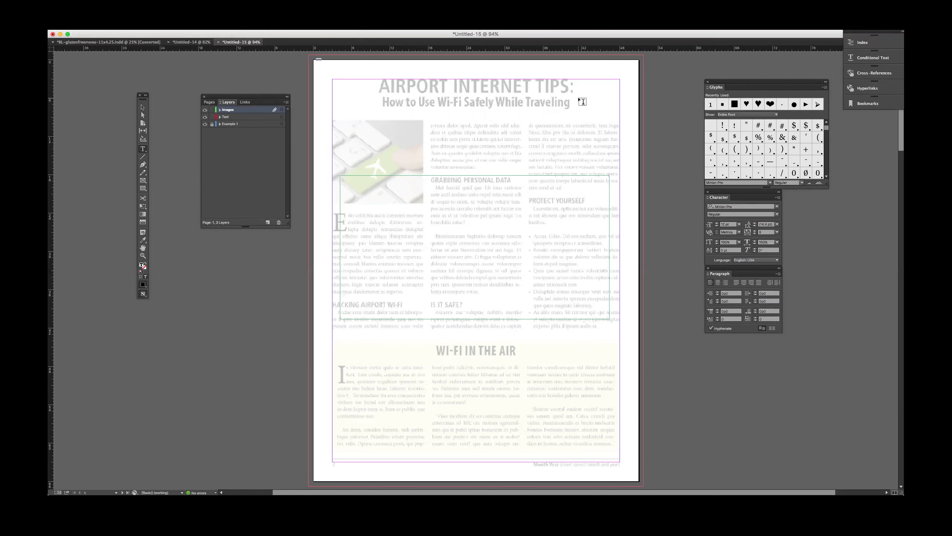
pyautogui.click(209, 102)
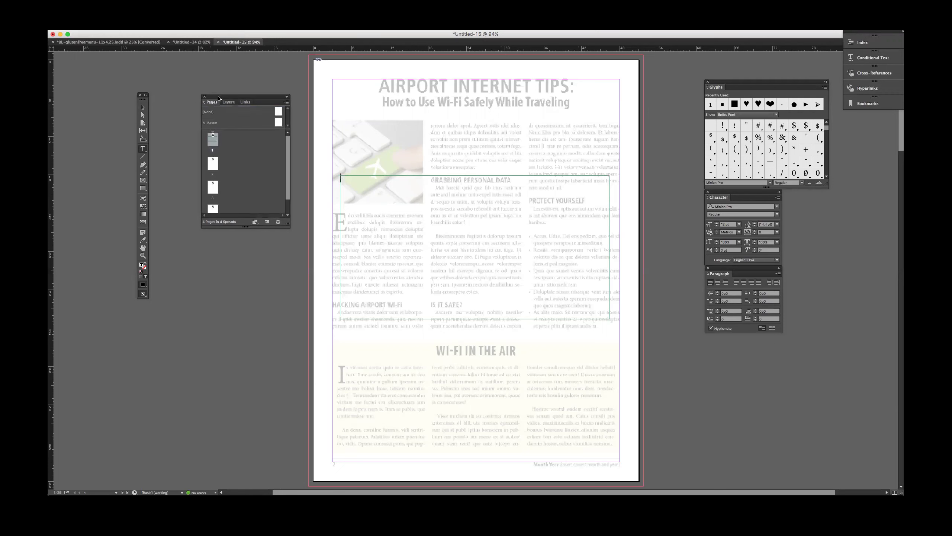
pyautogui.moveTo(218, 98); pyautogui.dragTo(232, 99)
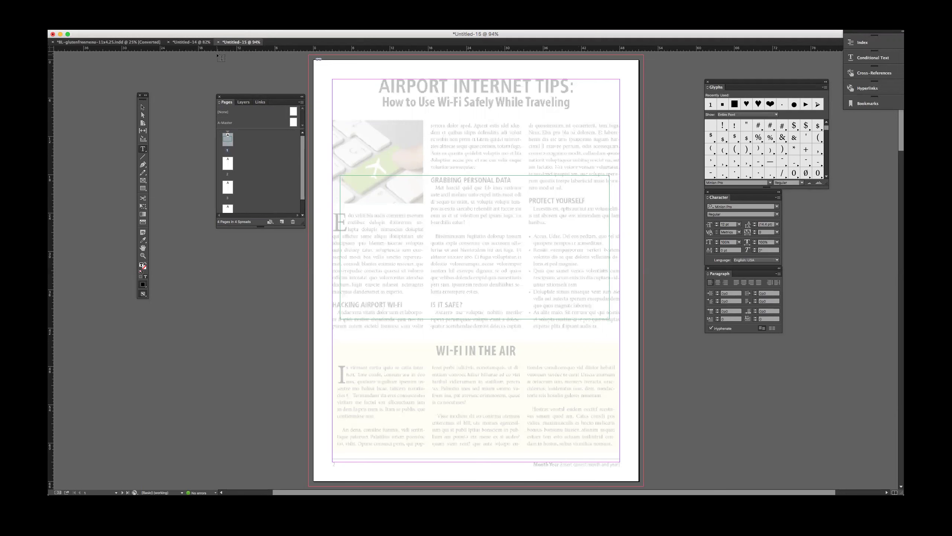
pyautogui.moveTo(226, 102); pyautogui.dragTo(216, 102)
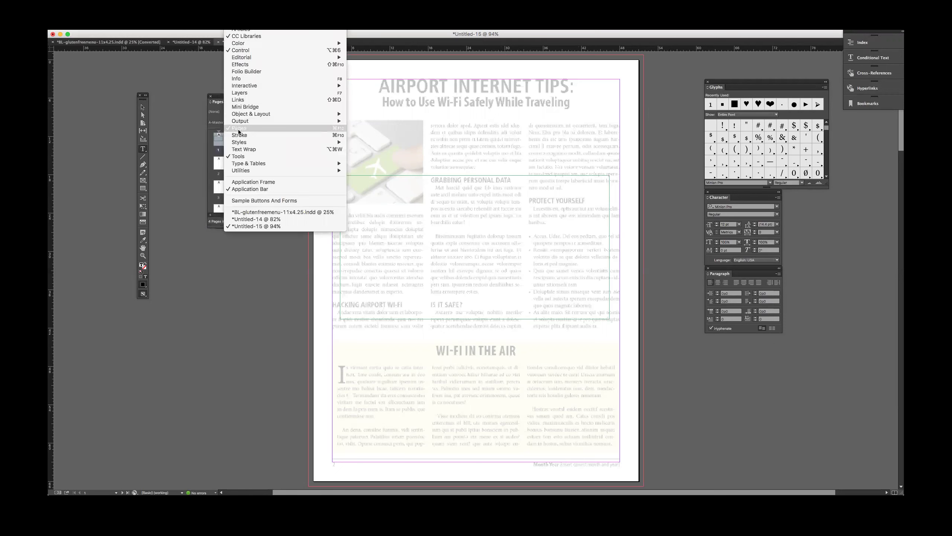
pyautogui.click(219, 98)
pyautogui.moveTo(220, 97); pyautogui.dragTo(443, 165)
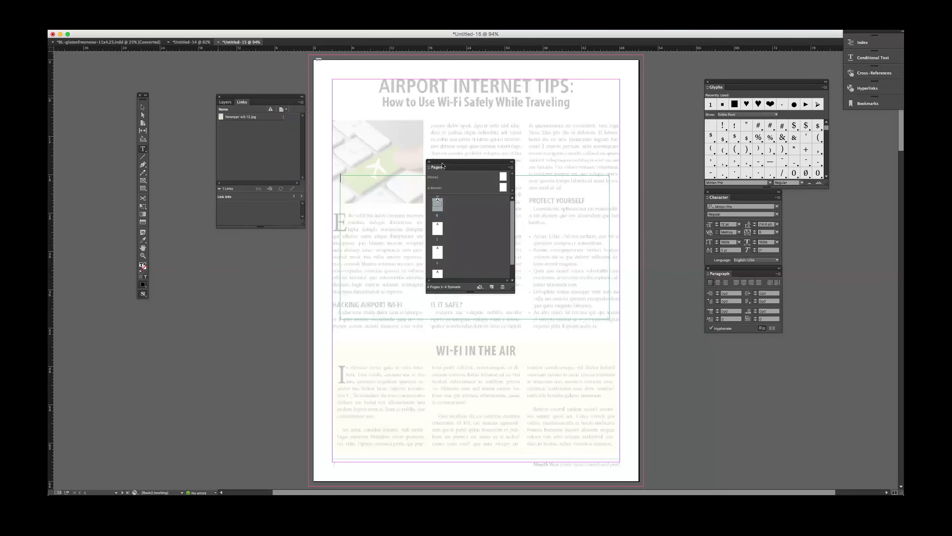
# Step: Try adding several blank pages after page 4 and delete them again, leaving four pages
pyautogui.scroll(-1, 446, 210)
pyautogui.scroll(1, 446, 209)
pyautogui.click(492, 287)
pyautogui.click(492, 287)
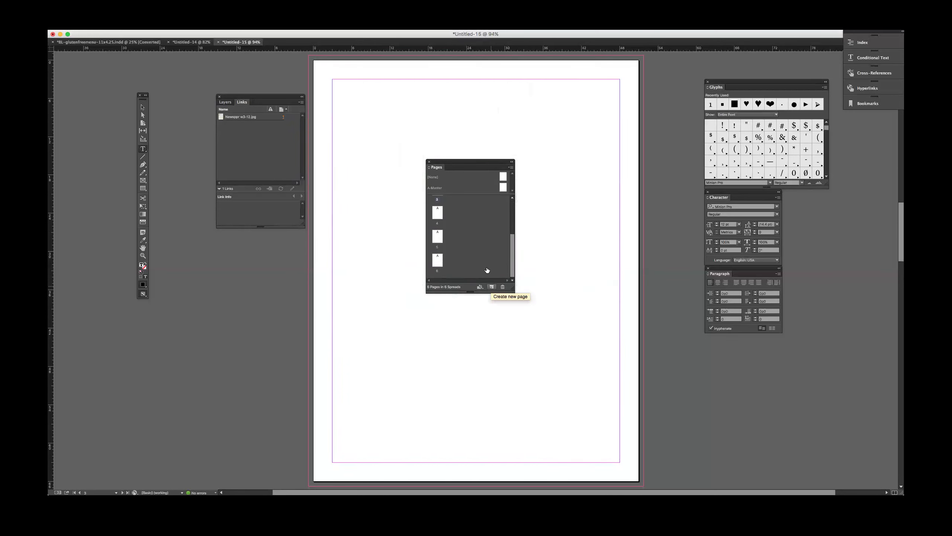
pyautogui.click(492, 287)
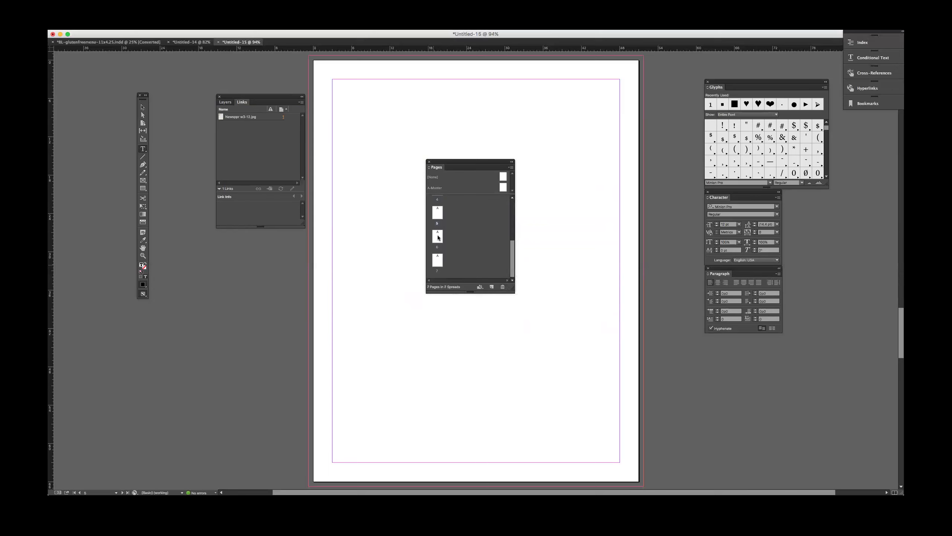
pyautogui.click(492, 286)
pyautogui.moveTo(434, 237); pyautogui.dragTo(502, 287)
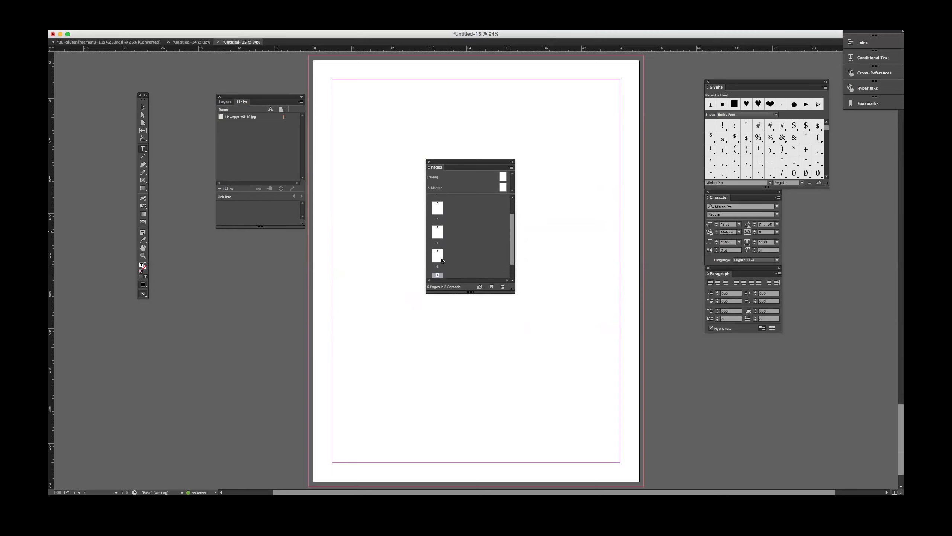
pyautogui.moveTo(435, 260); pyautogui.dragTo(500, 286)
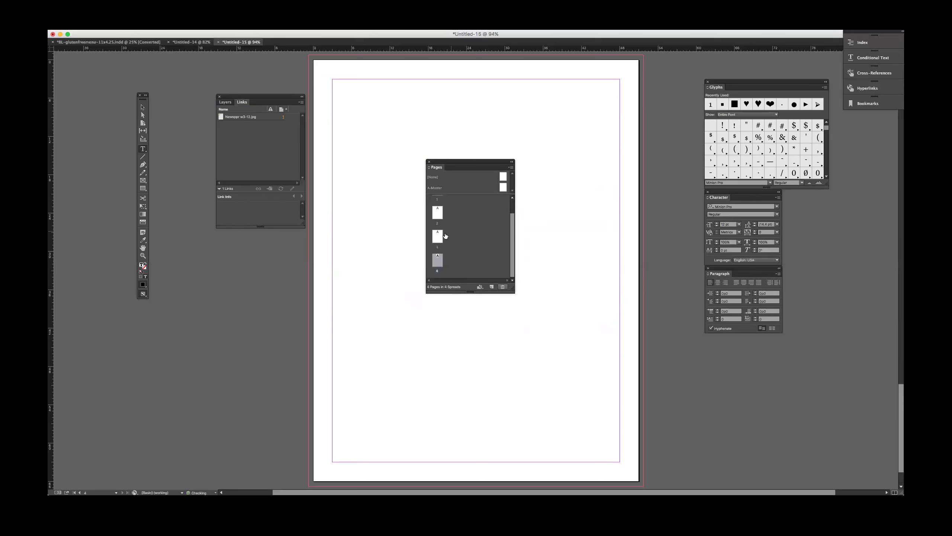
# Step: Return to page 1 and open the A-Master page for editing
pyautogui.scroll(-2, 437, 239)
pyautogui.scroll(2, 471, 245)
pyautogui.click(437, 204)
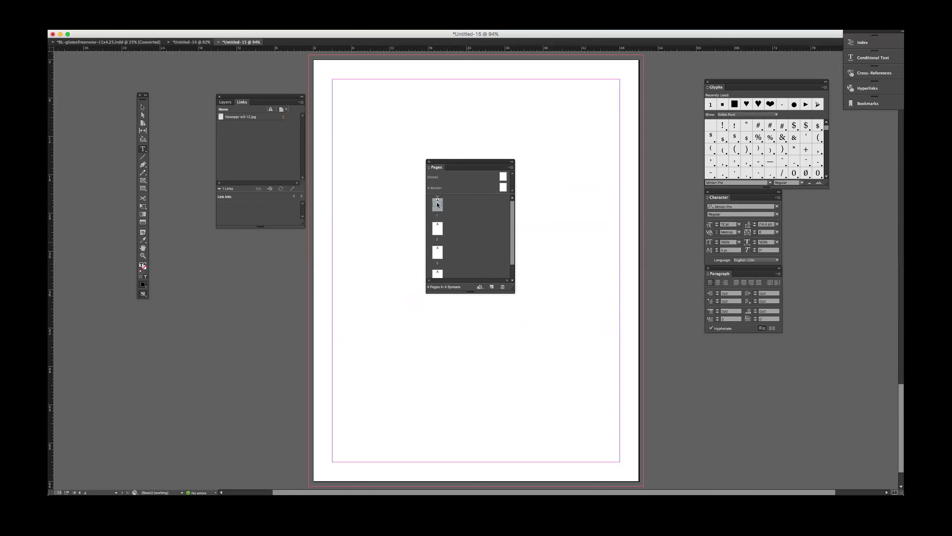
pyautogui.doubleClick(437, 207)
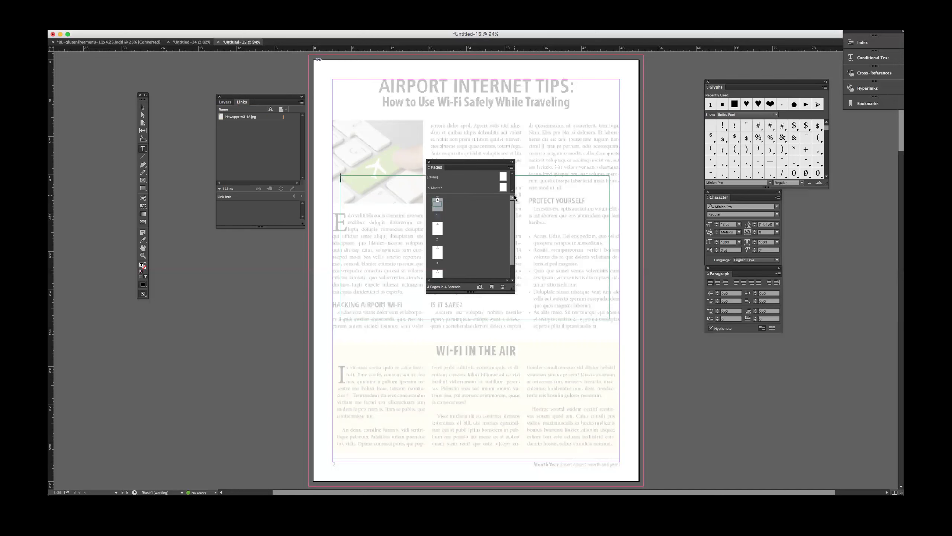
pyautogui.click(503, 188)
pyautogui.scroll(-1, 496, 224)
pyautogui.scroll(1, 497, 224)
pyautogui.doubleClick(505, 190)
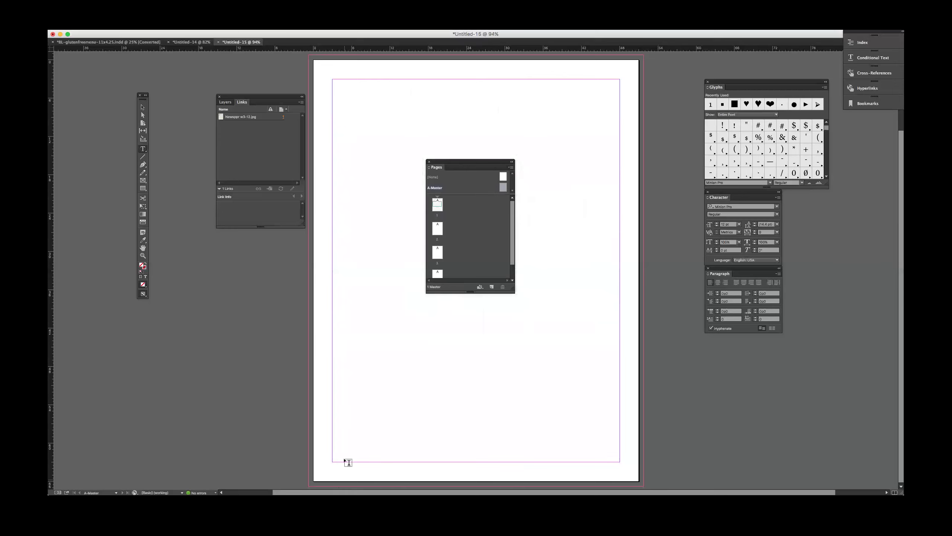
# Step: Draw a shallow text frame between the side margins of A-Master and lower it to straddle the bottom margin line
pyautogui.moveTo(333, 450); pyautogui.dragTo(618, 461)
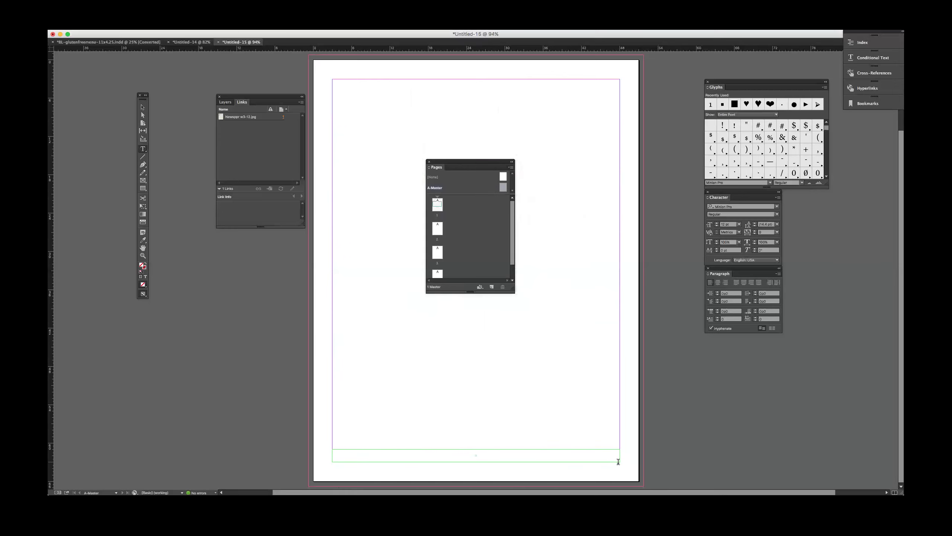
pyautogui.press('Escape')
pyautogui.moveTo(432, 451); pyautogui.dragTo(433, 459)
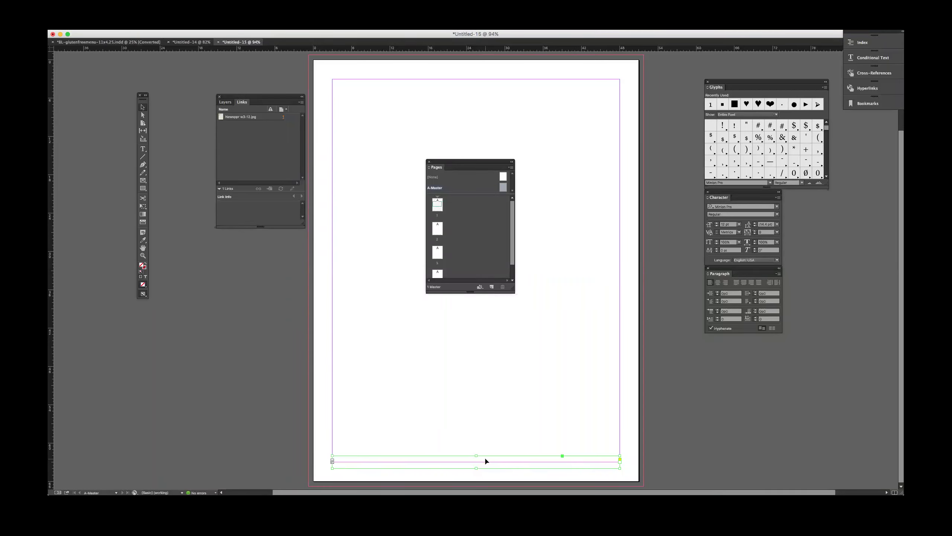
pyautogui.click(144, 149)
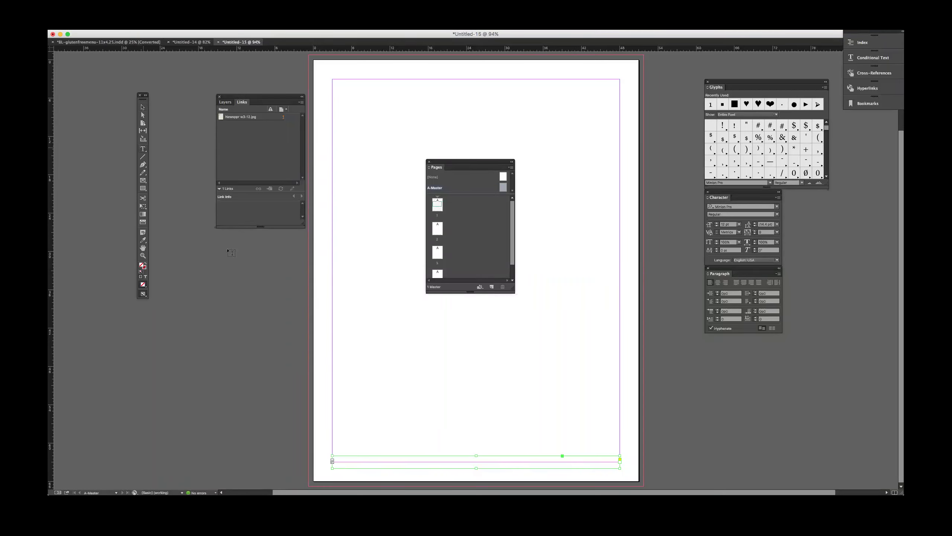
pyautogui.click(347, 457)
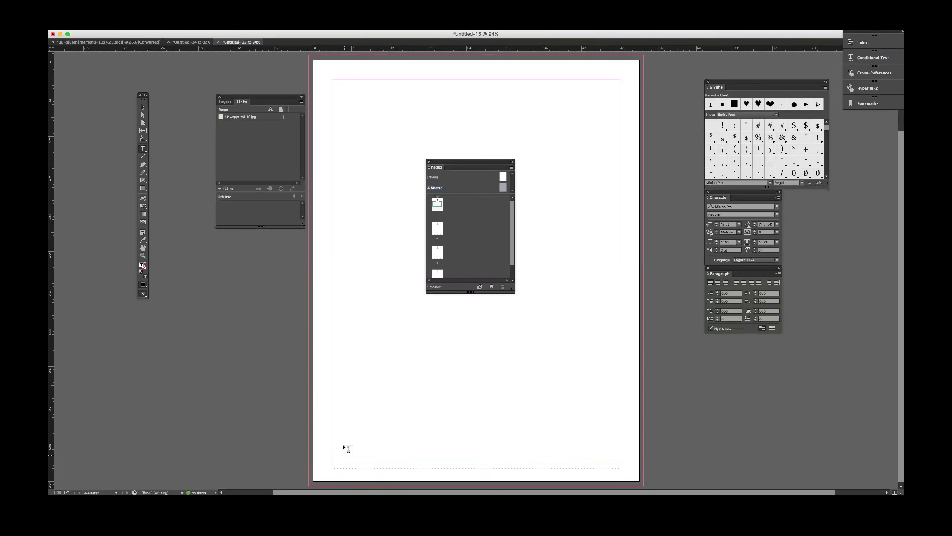
# Step: Insert an automatic page number marker in the A-Master footer frame and check it on page 1
pyautogui.doubleClick(503, 187)
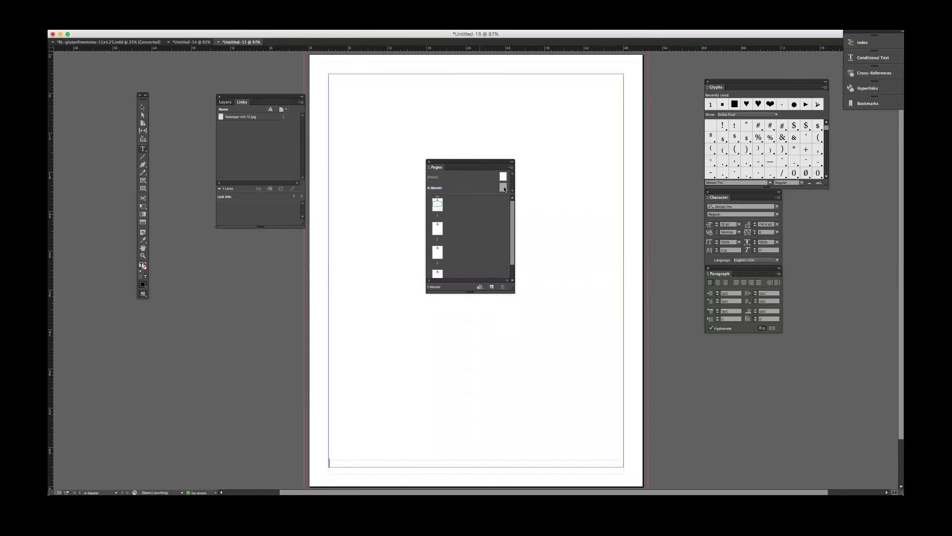
pyautogui.moveTo(481, 195); pyautogui.dragTo(478, 217)
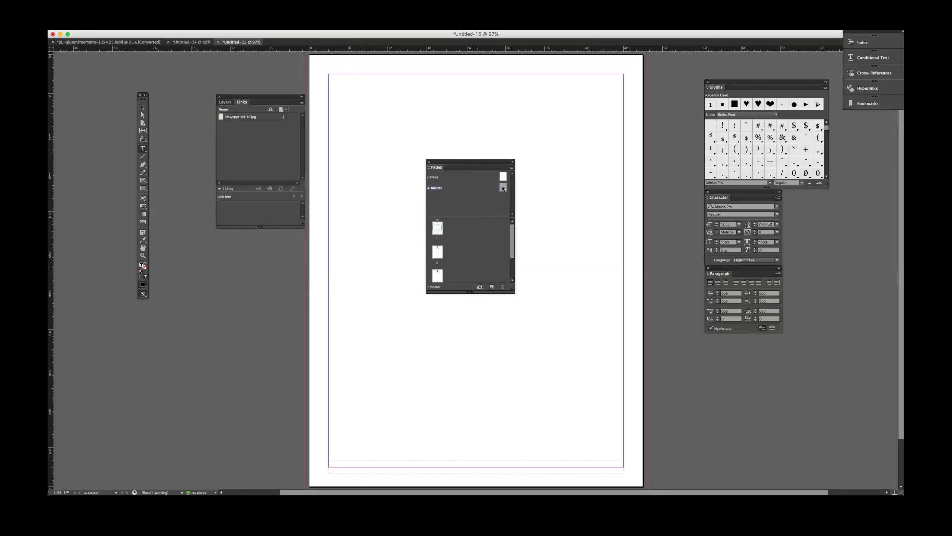
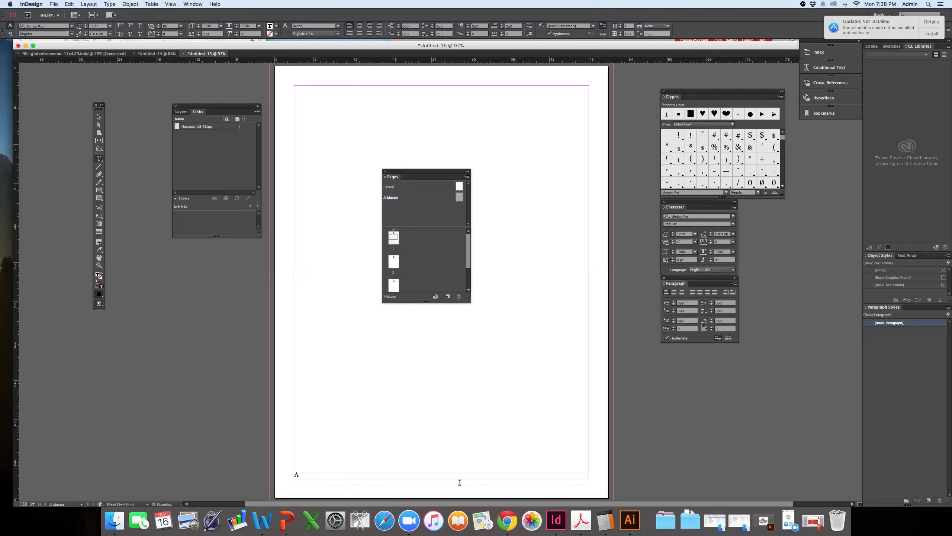
pyautogui.click(504, 474)
pyautogui.press('BackSpace')
pyautogui.doubleClick(394, 237)
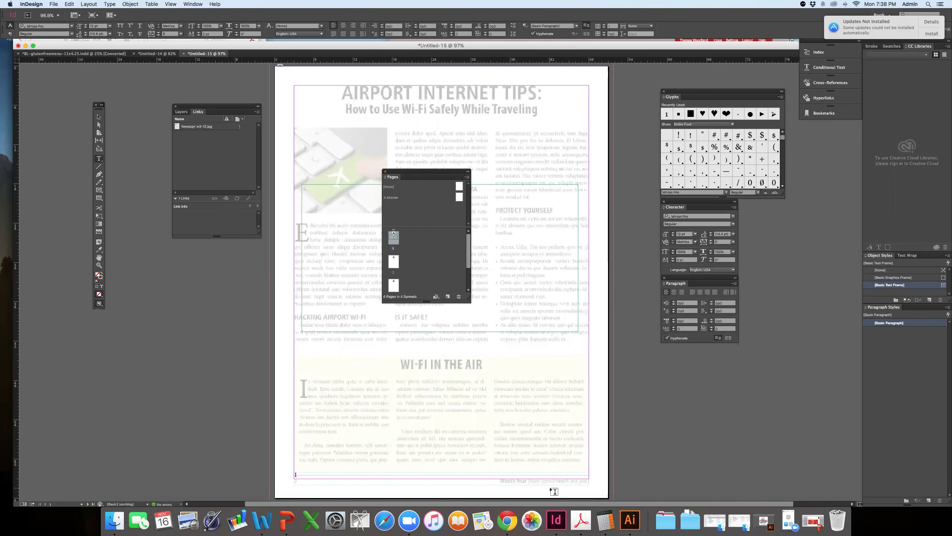
# Step: Add the text "Novemeber | 2015" to the A-Master footer, pushed across to the right margin
pyautogui.click(459, 199)
pyautogui.doubleClick(458, 200)
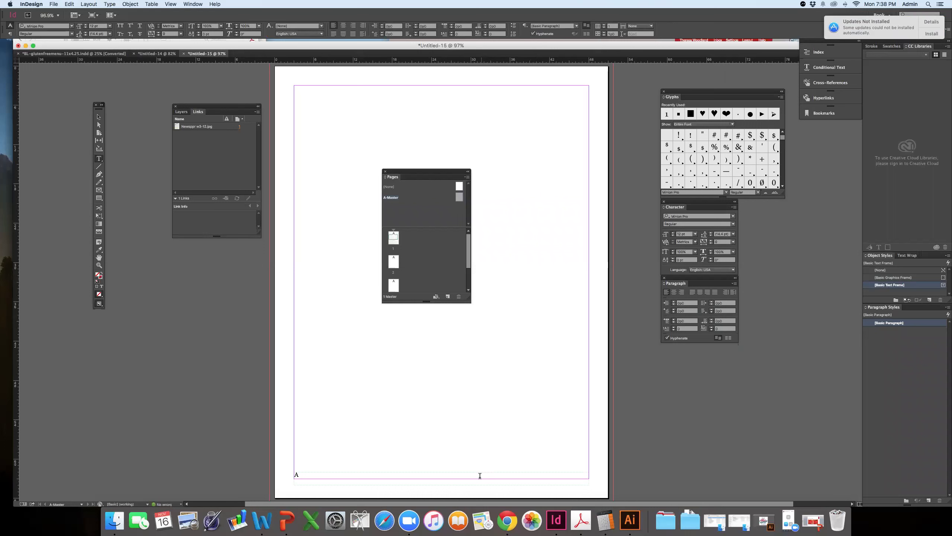
pyautogui.click(540, 475)
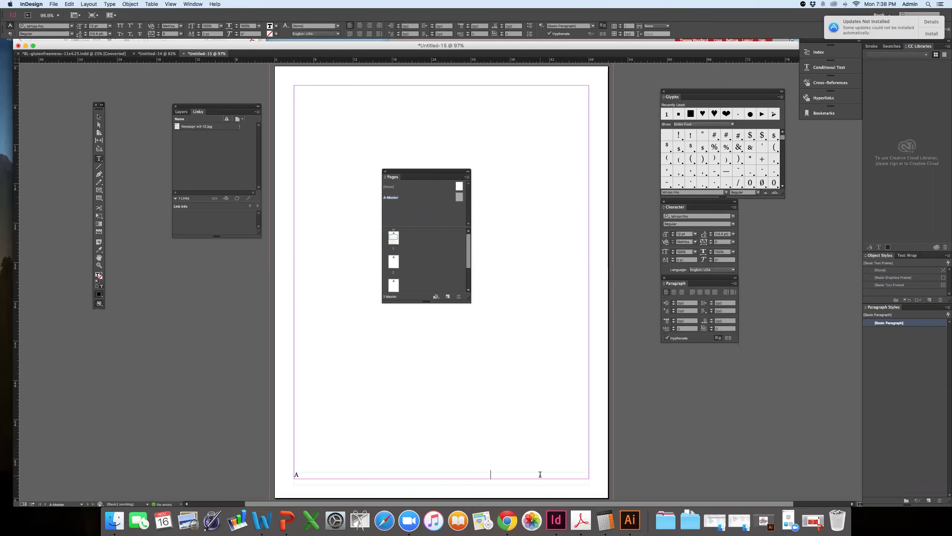
pyautogui.write('Novemeber')
pyautogui.write(' 20')
pyautogui.press('BackSpace')
pyautogui.press('BackSpace')
pyautogui.press('BackSpace')
pyautogui.write('| 2015')
pyautogui.press('super+a')
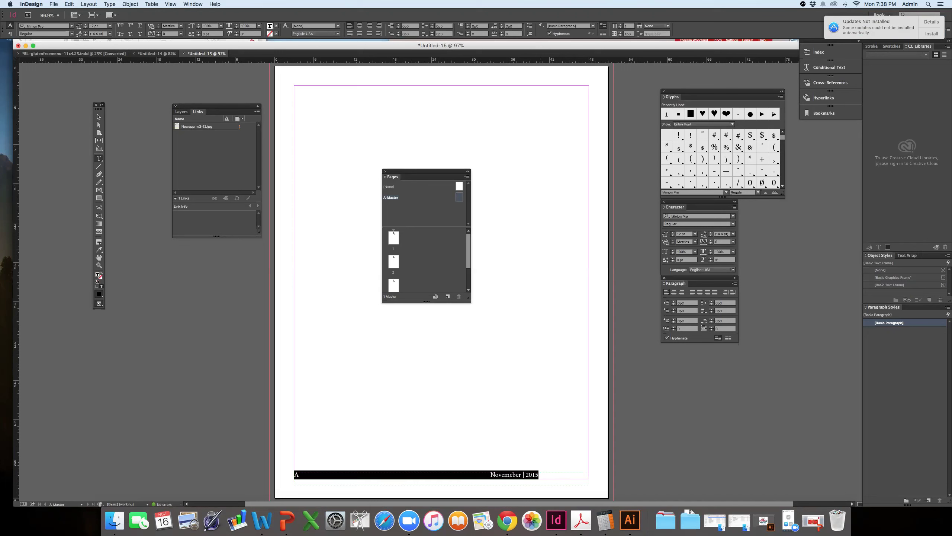
pyautogui.click(491, 473)
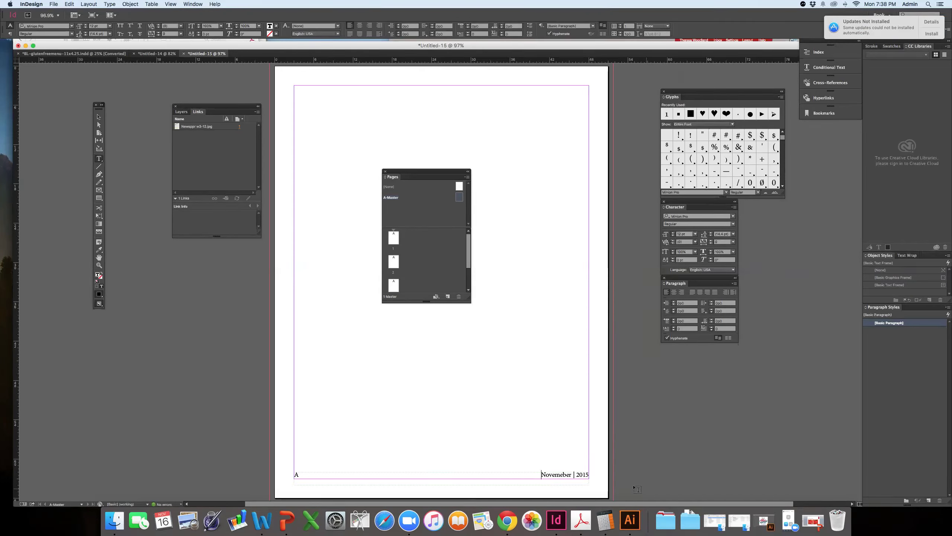
# Step: Set the size of all the footer text to 10 pt
pyautogui.tripleClick(570, 474)
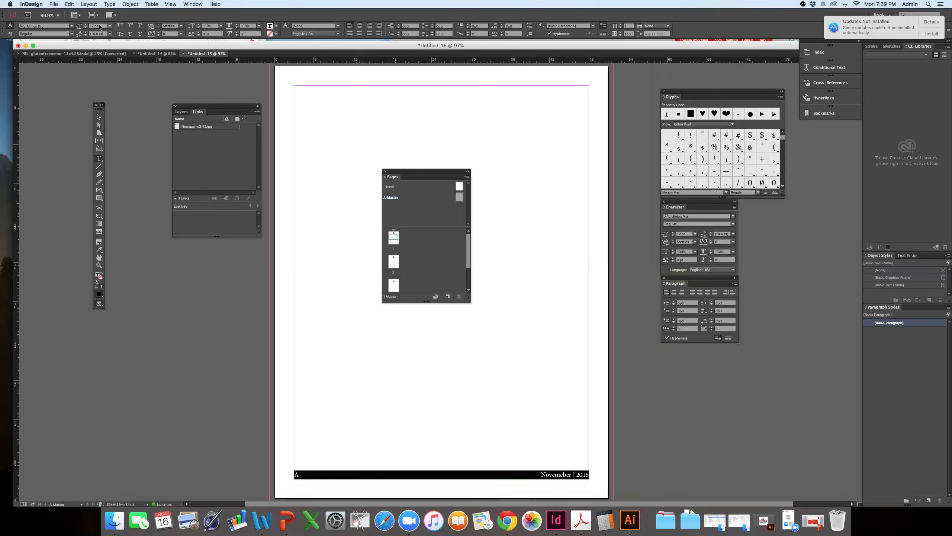
pyautogui.click(100, 27)
pyautogui.write('10')
pyautogui.press('Return')
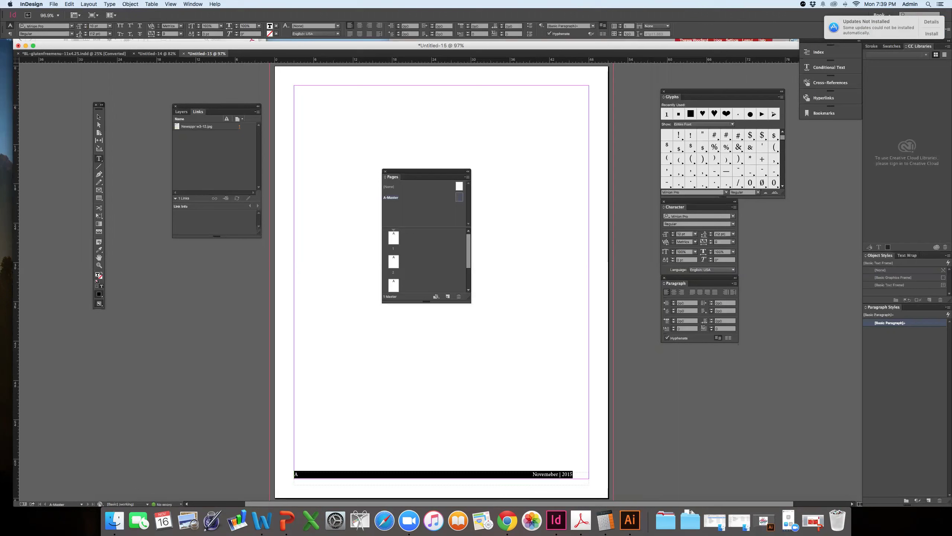
# Step: Change the footer text's font to Helvetica Neue Regular and realign the date with the right margin
pyautogui.click(35, 28)
pyautogui.write('Hel')
pyautogui.press('Return')
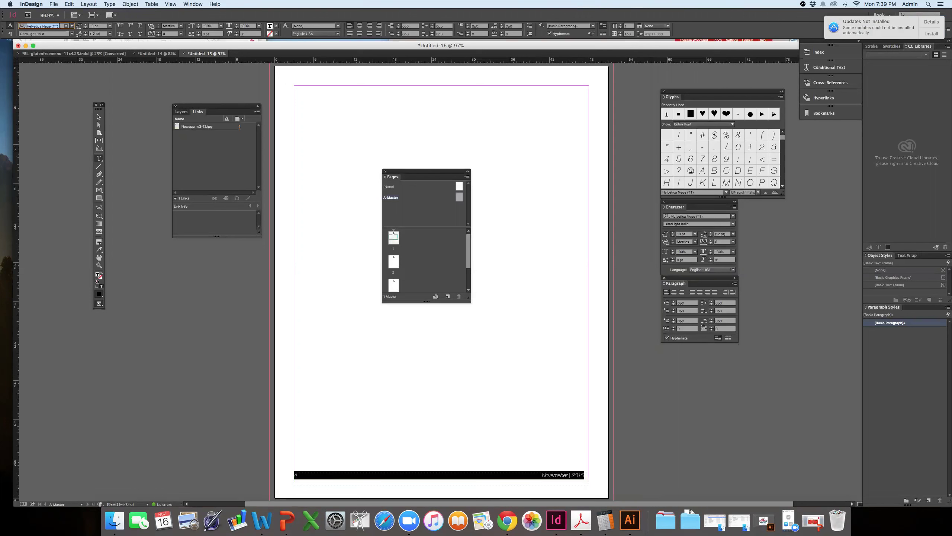
pyautogui.click(72, 34)
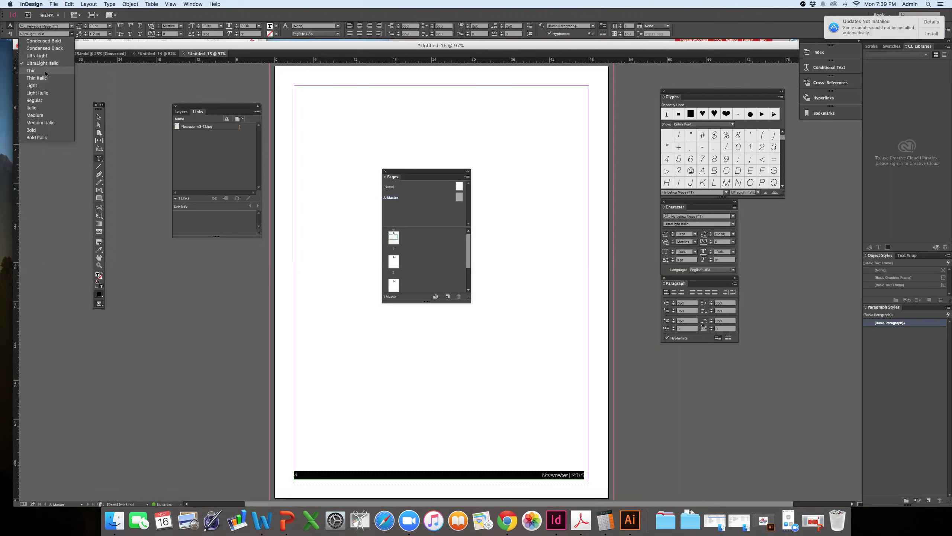
pyautogui.click(44, 102)
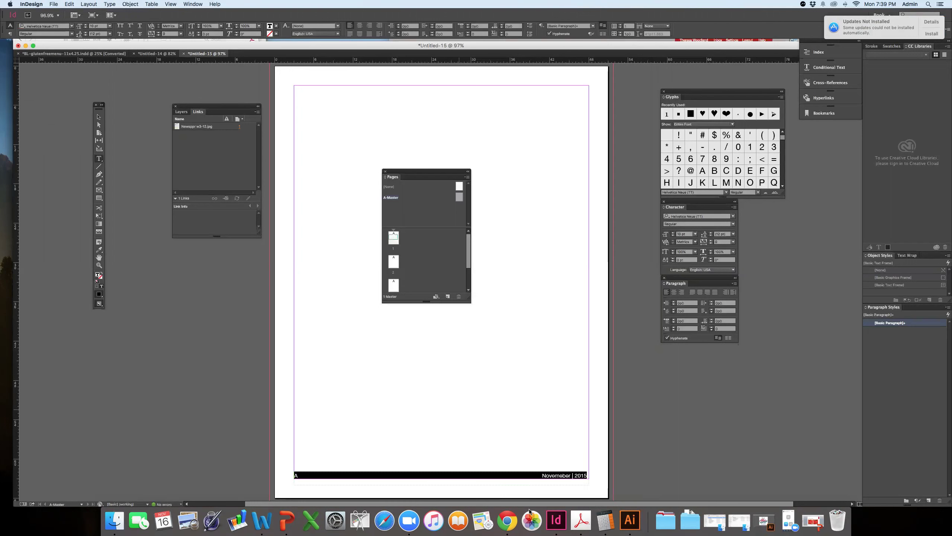
pyautogui.click(542, 475)
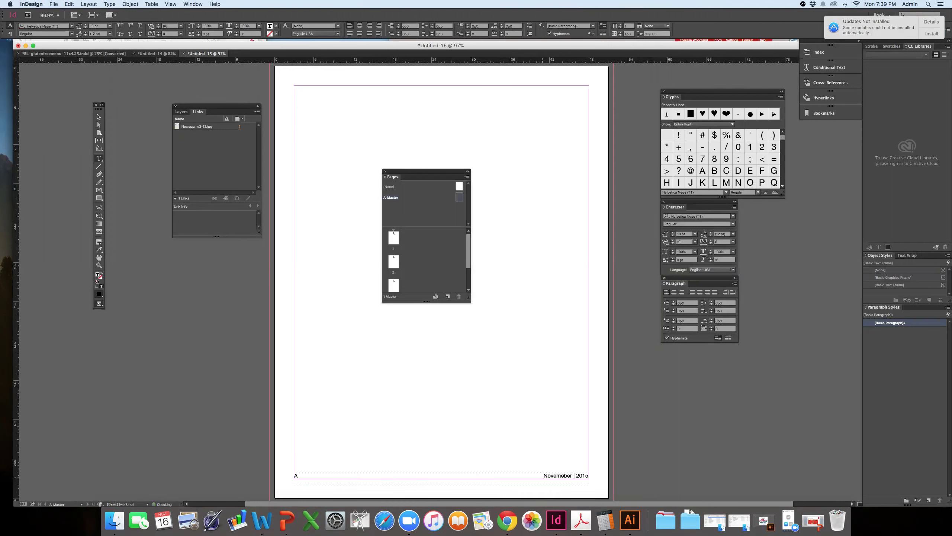
# Step: Set the footer's page number marker to Bold and the year 2015 to Light
pyautogui.moveTo(297, 473); pyautogui.dragTo(294, 482)
pyautogui.click(72, 34)
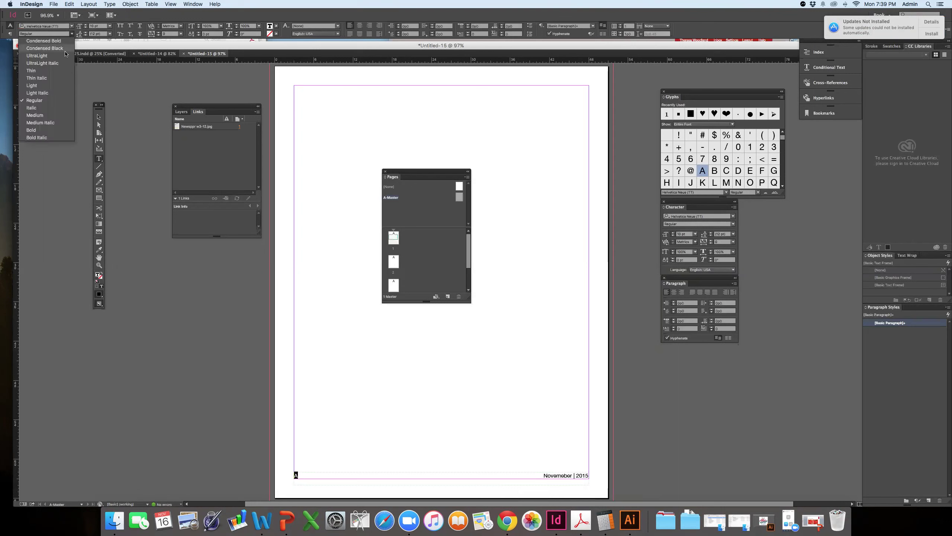
pyautogui.click(46, 130)
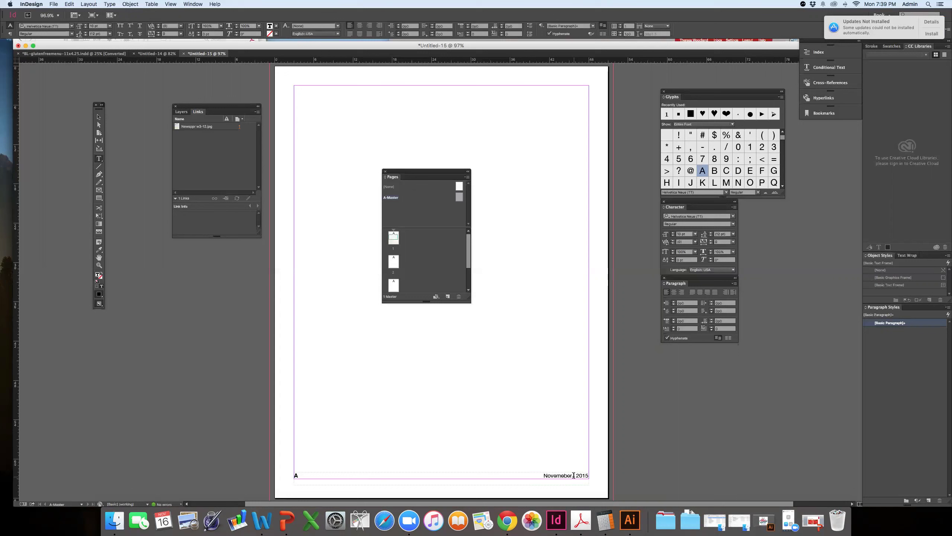
pyautogui.moveTo(576, 475); pyautogui.dragTo(595, 476)
pyautogui.click(72, 34)
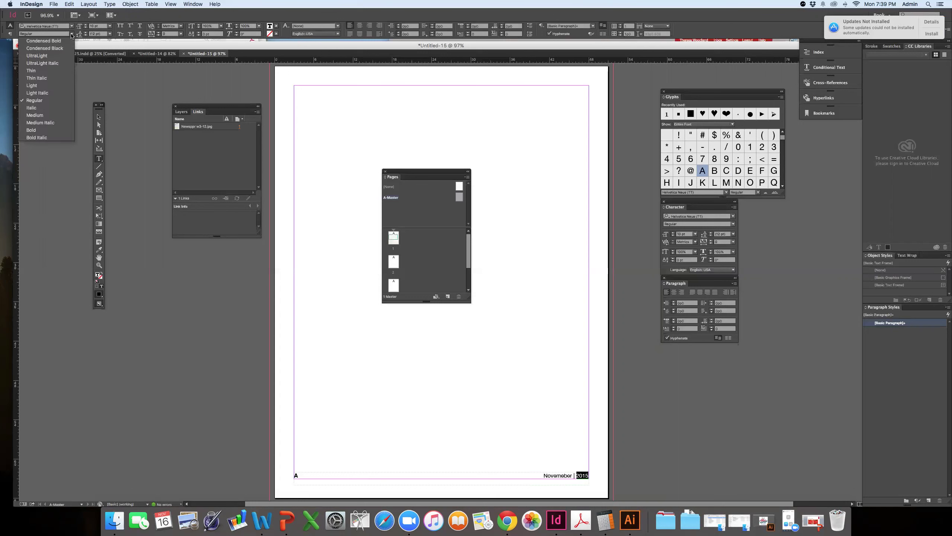
pyautogui.click(44, 85)
pyautogui.click(574, 475)
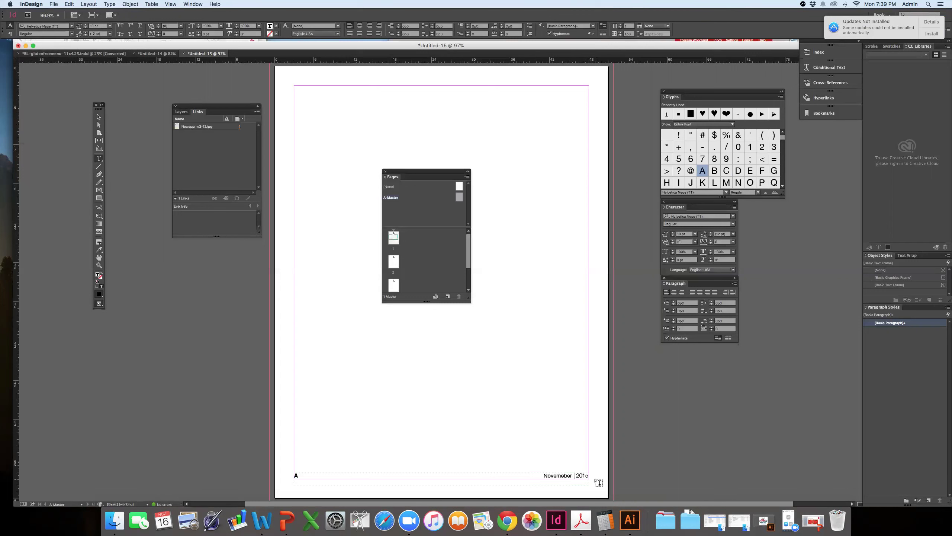
pyautogui.press('Escape')
pyautogui.click(303, 244)
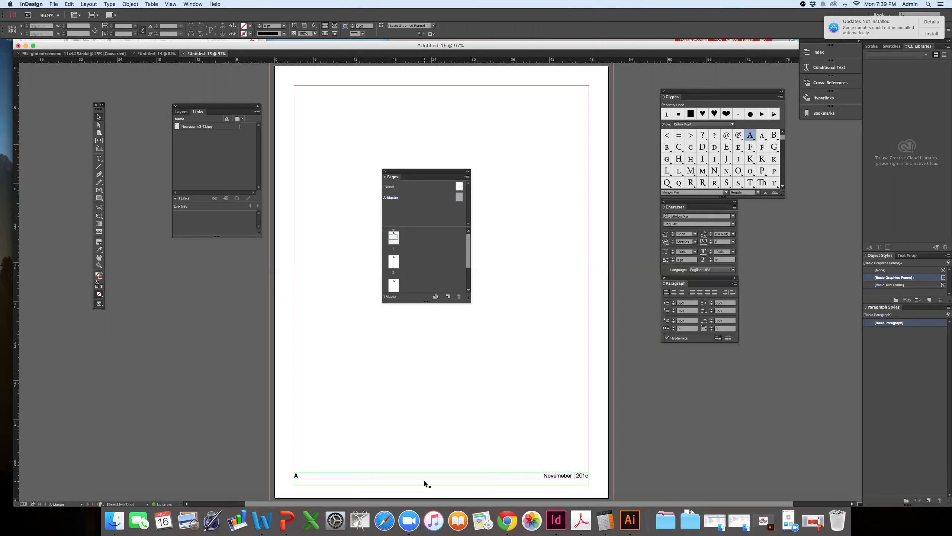
# Step: Select the entire line of footer text on the A-Master page for editing
pyautogui.doubleClick(454, 474)
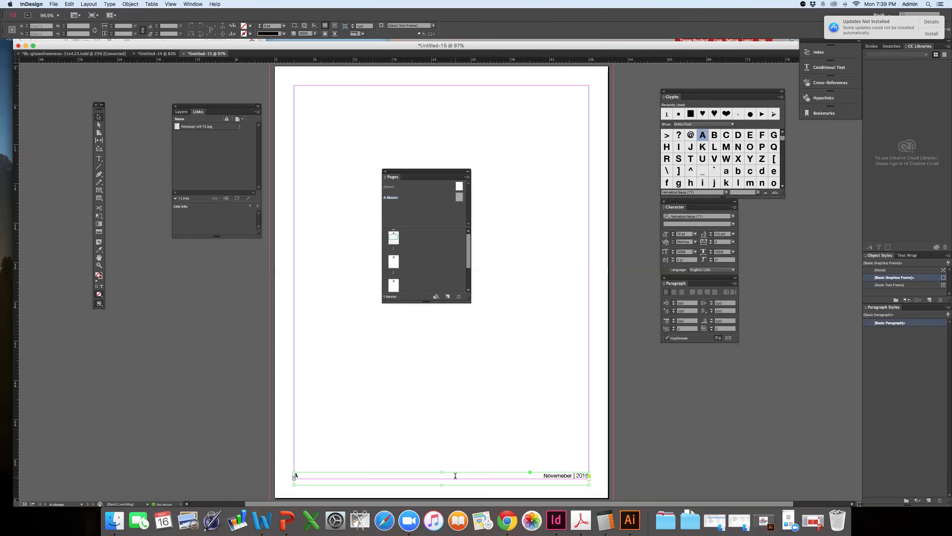
pyautogui.tripleClick(564, 475)
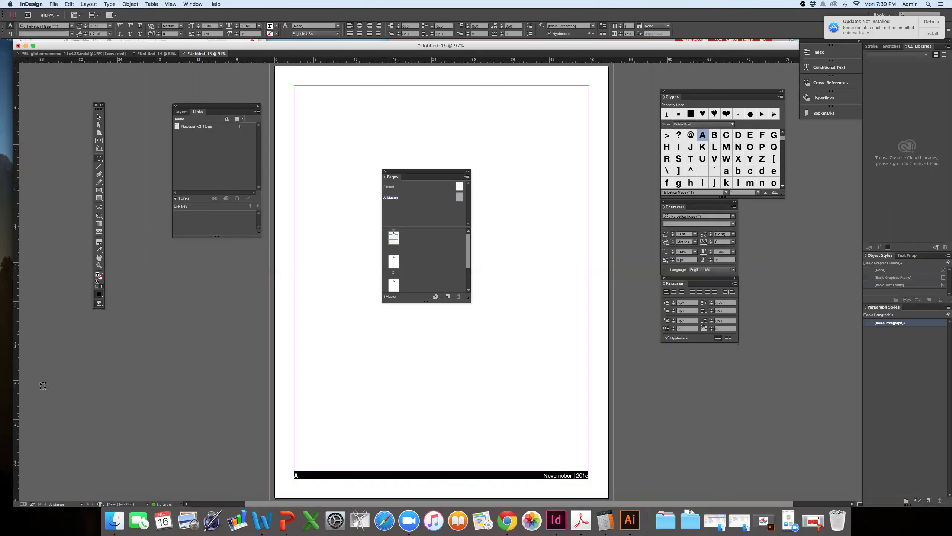
pyautogui.doubleClick(98, 277)
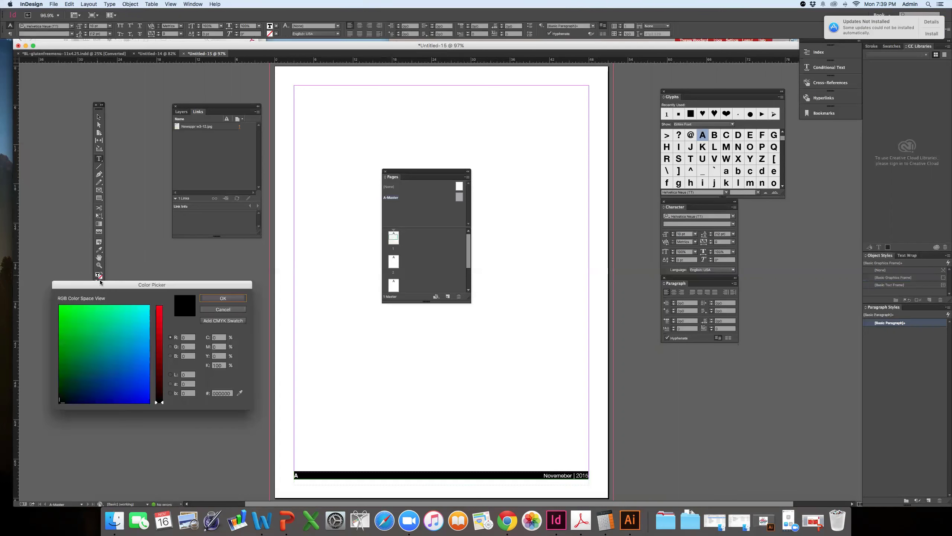
pyautogui.click(236, 311)
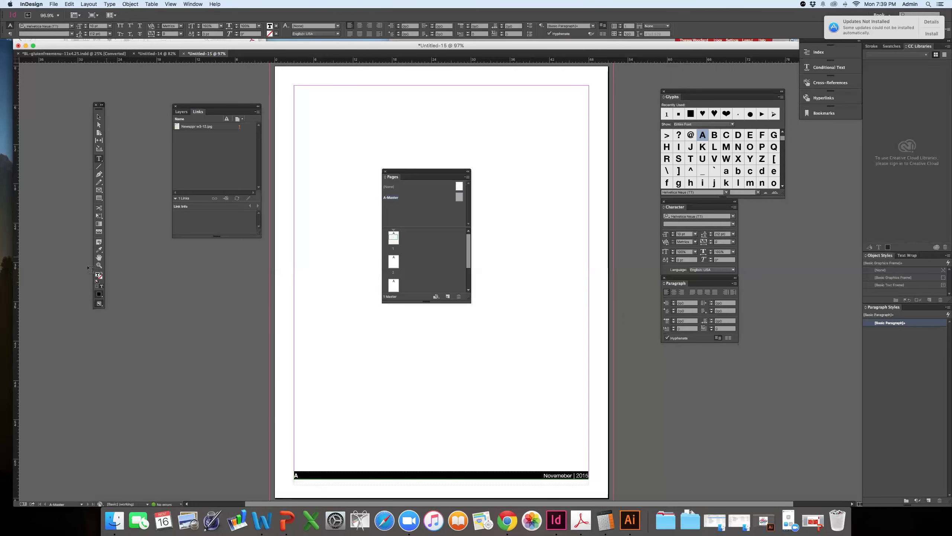
pyautogui.doubleClick(98, 276)
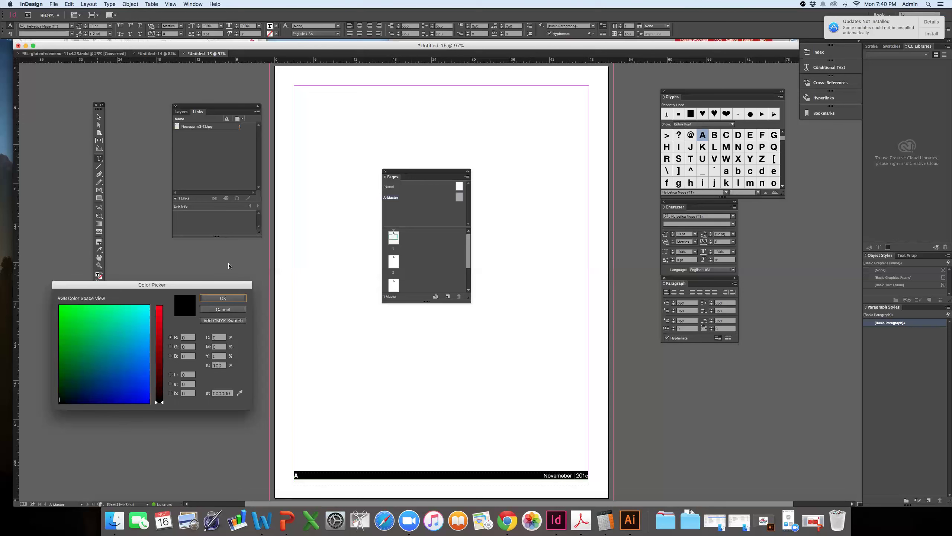
pyautogui.click(223, 309)
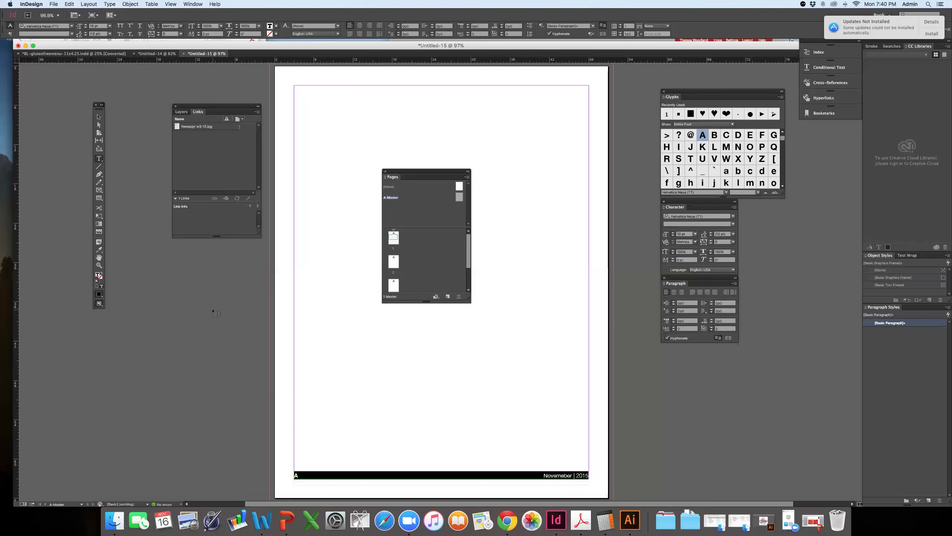
# Step: Show the colour swatches beside the page and set the A-Master footer text to a 50% black tint
pyautogui.click(195, 4)
pyautogui.moveTo(208, 53)
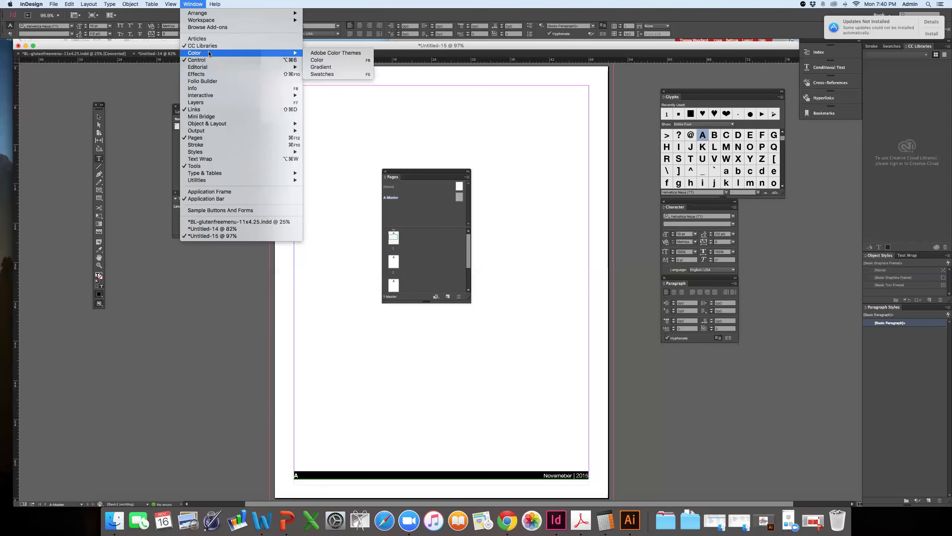
pyautogui.click(315, 75)
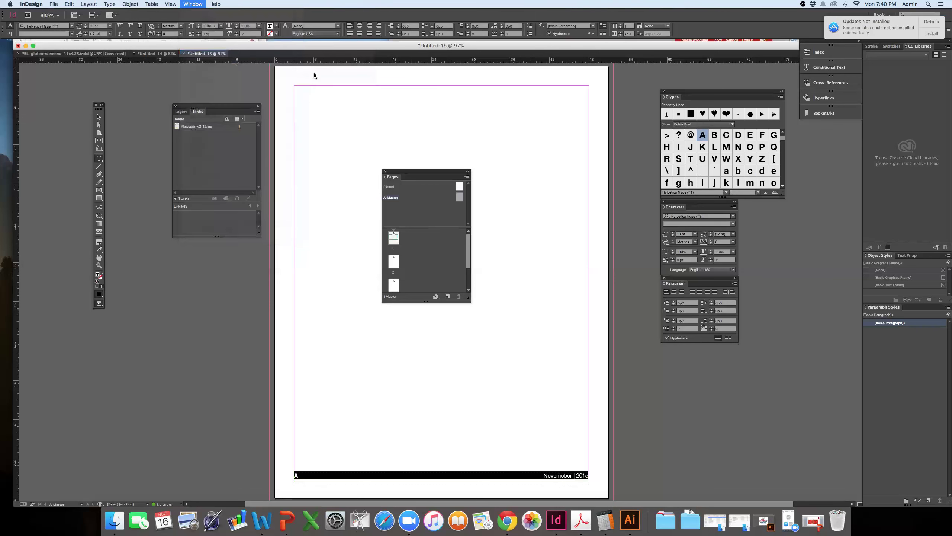
pyautogui.moveTo(906, 44); pyautogui.dragTo(571, 124)
pyautogui.write('5')
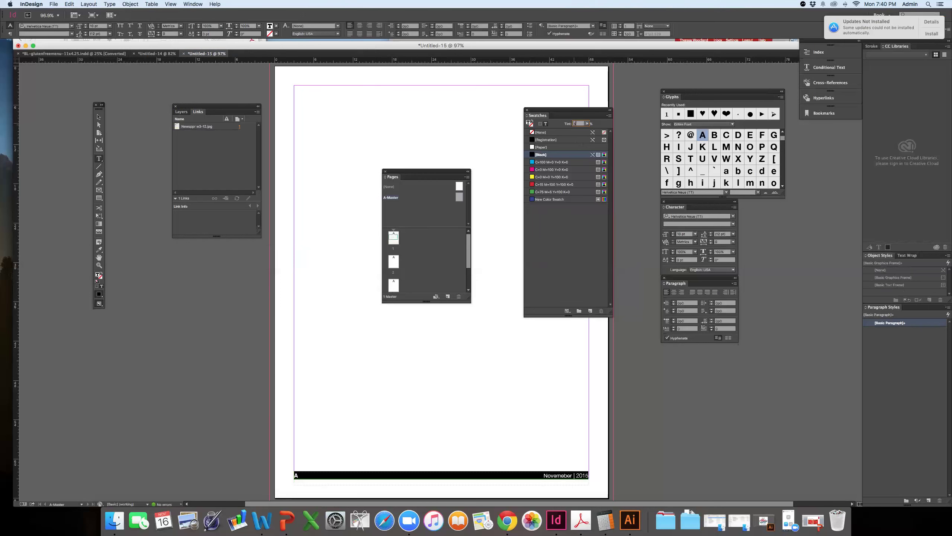
pyautogui.write('0')
pyautogui.press('Return')
pyautogui.click(582, 475)
pyautogui.press('Escape')
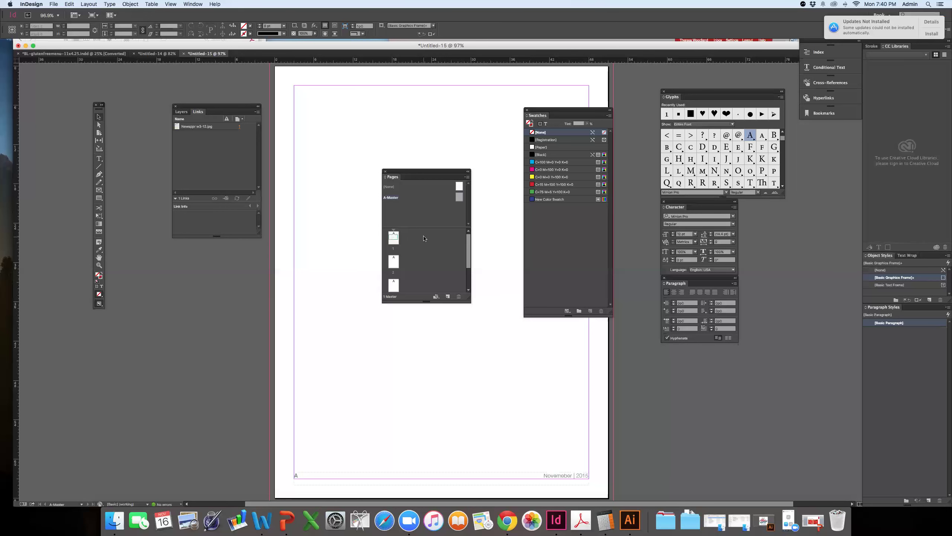
# Step: Check the footer and page number on pages 1 through 4, briefly hiding the Example 1 layer on page 1
pyautogui.doubleClick(393, 239)
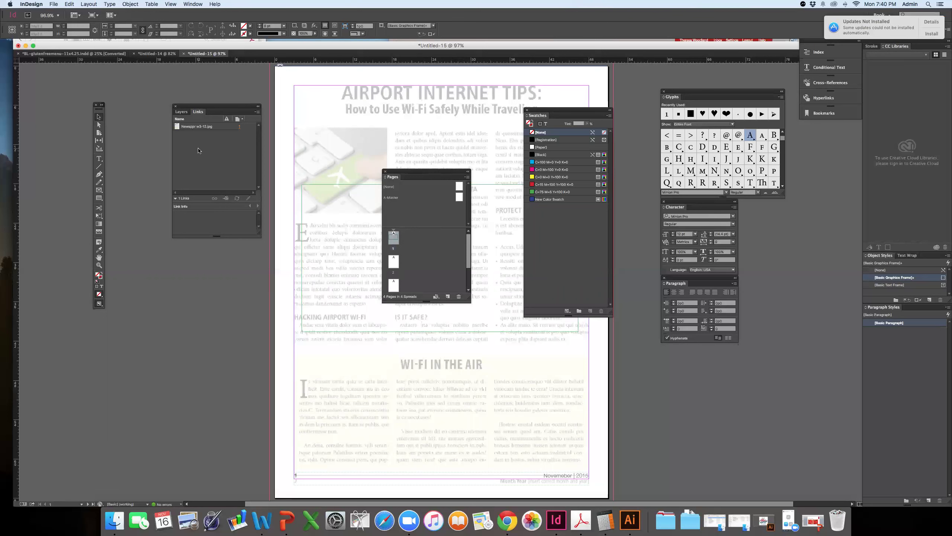
pyautogui.click(184, 115)
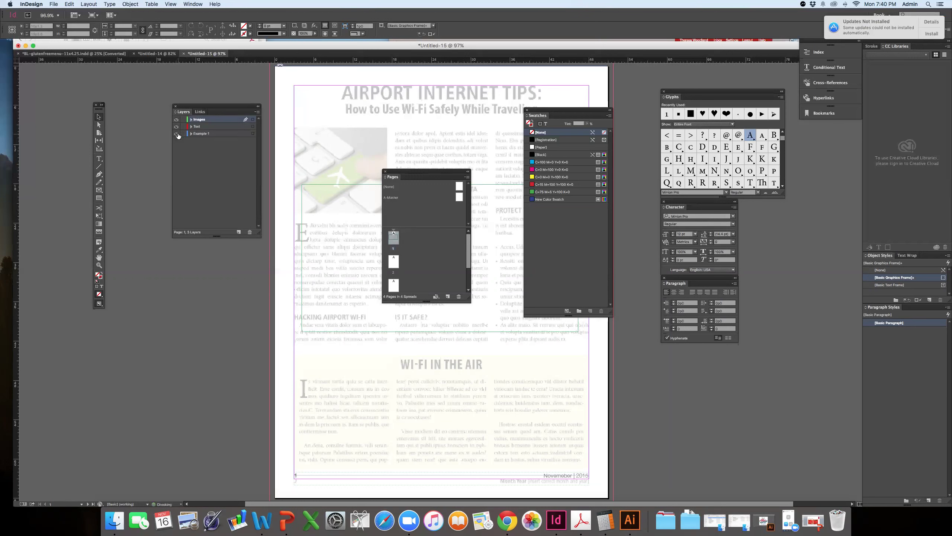
pyautogui.click(176, 134)
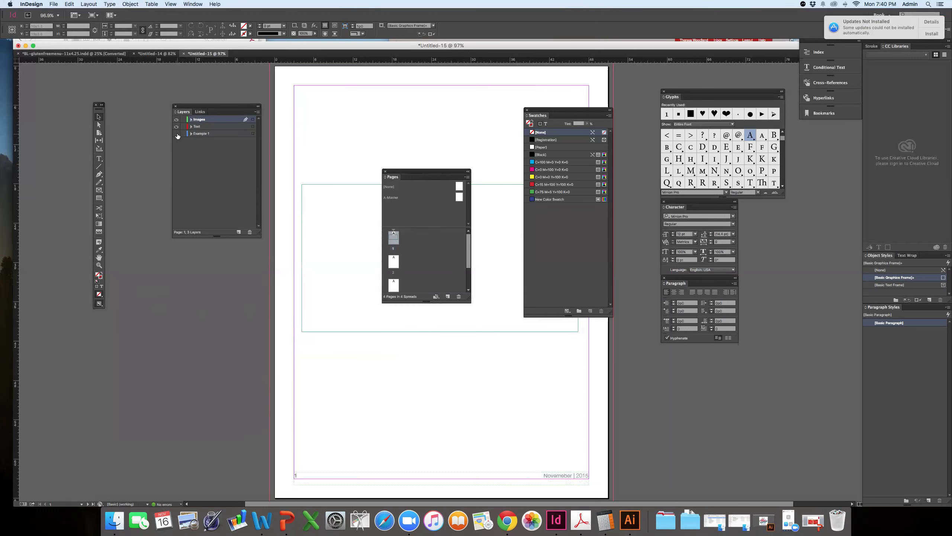
pyautogui.click(176, 134)
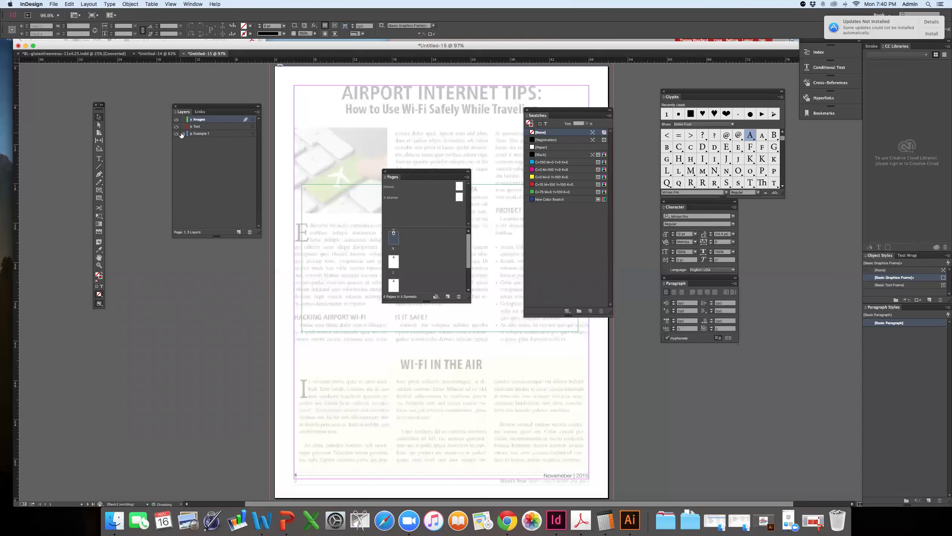
pyautogui.doubleClick(394, 264)
pyautogui.scroll(-2, 394, 271)
pyautogui.doubleClick(391, 251)
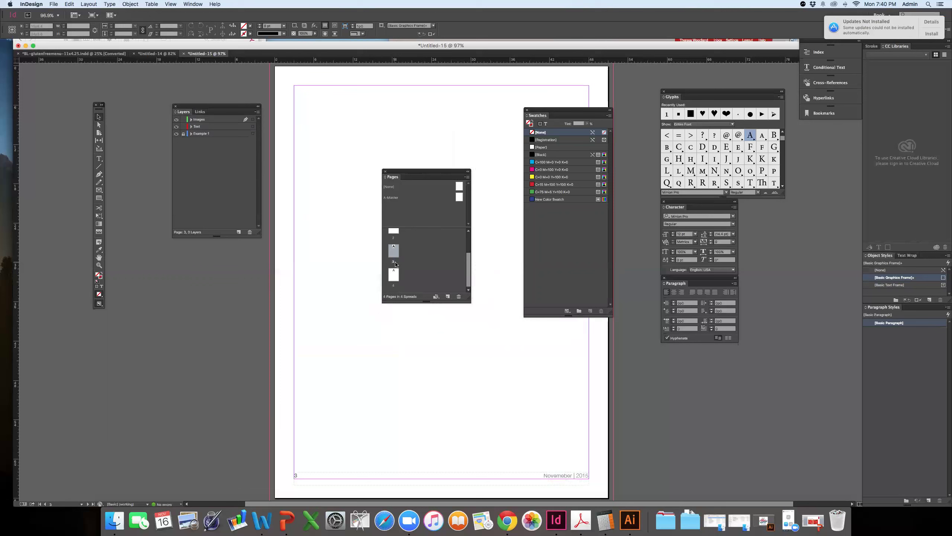
pyautogui.doubleClick(393, 277)
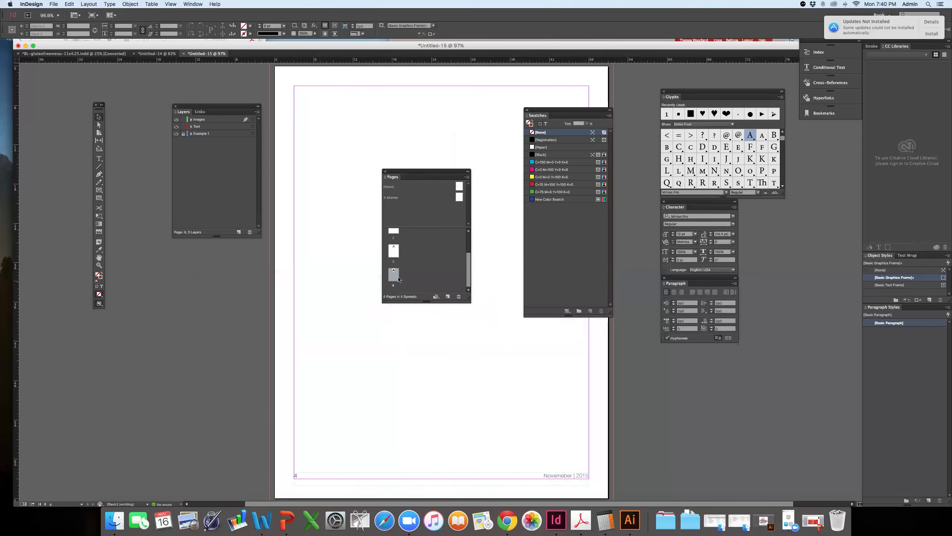
# Step: Return to the A-Master page and apply that master to page 2
pyautogui.click(460, 196)
pyautogui.doubleClick(460, 197)
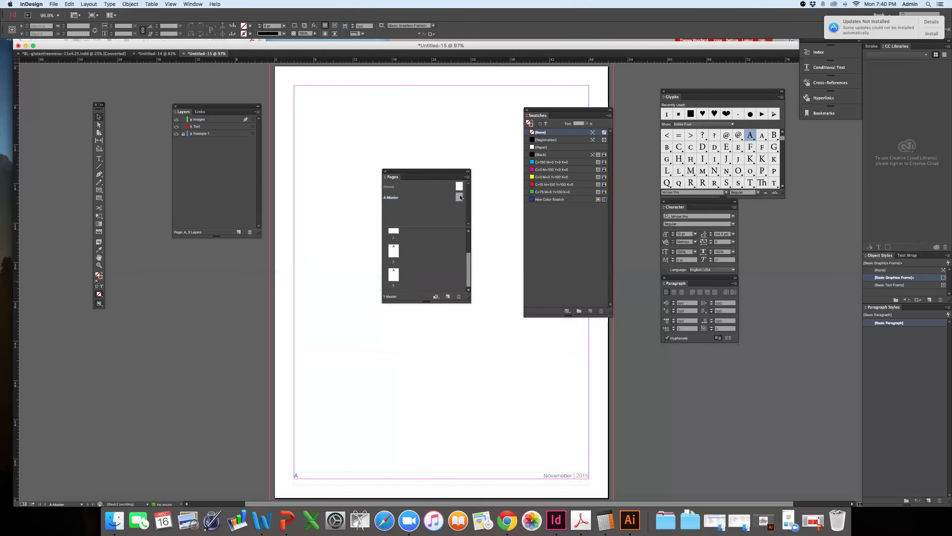
pyautogui.moveTo(461, 197); pyautogui.dragTo(395, 258)
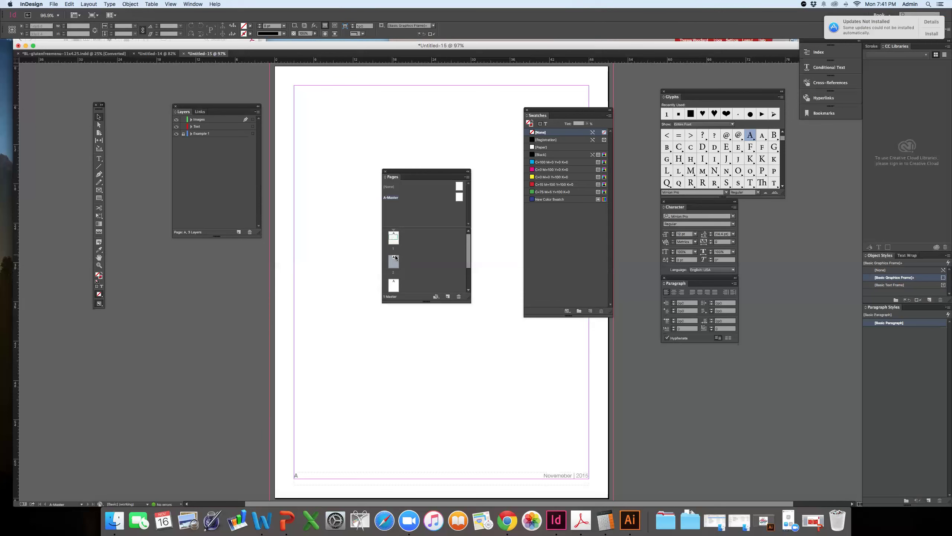
pyautogui.scroll(-2, 393, 262)
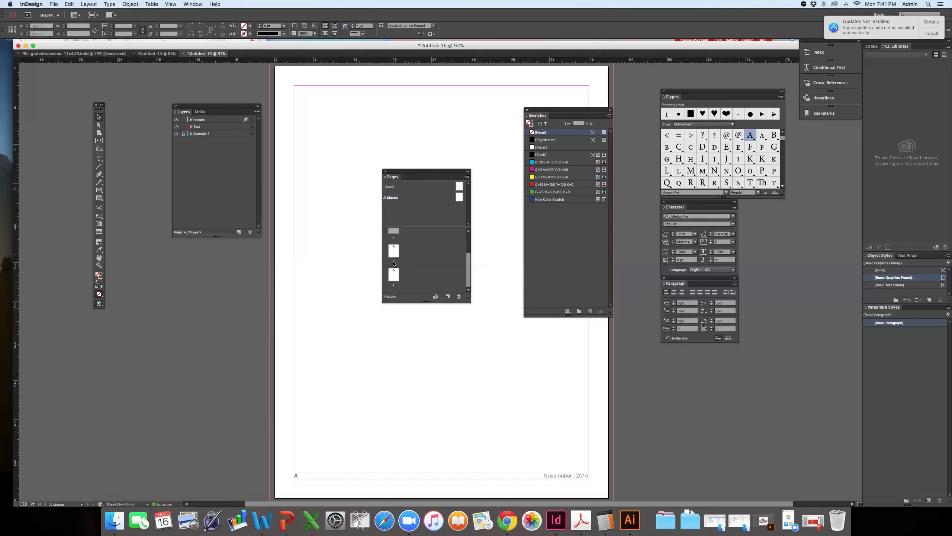
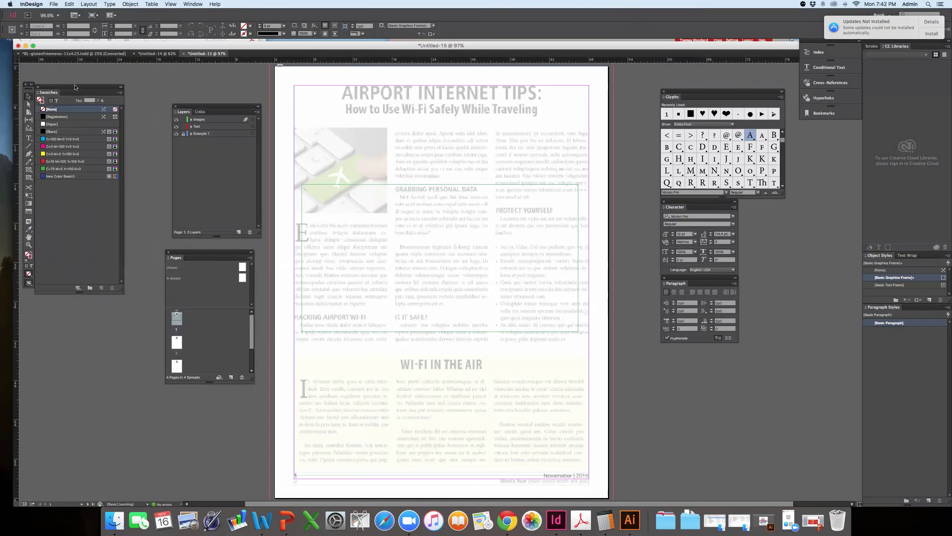
# Step: Move the Layers and Pages panels next to the Swatches panel, clear of the page
pyautogui.moveTo(210, 108); pyautogui.dragTo(179, 87)
pyautogui.moveTo(190, 254); pyautogui.dragTo(167, 225)
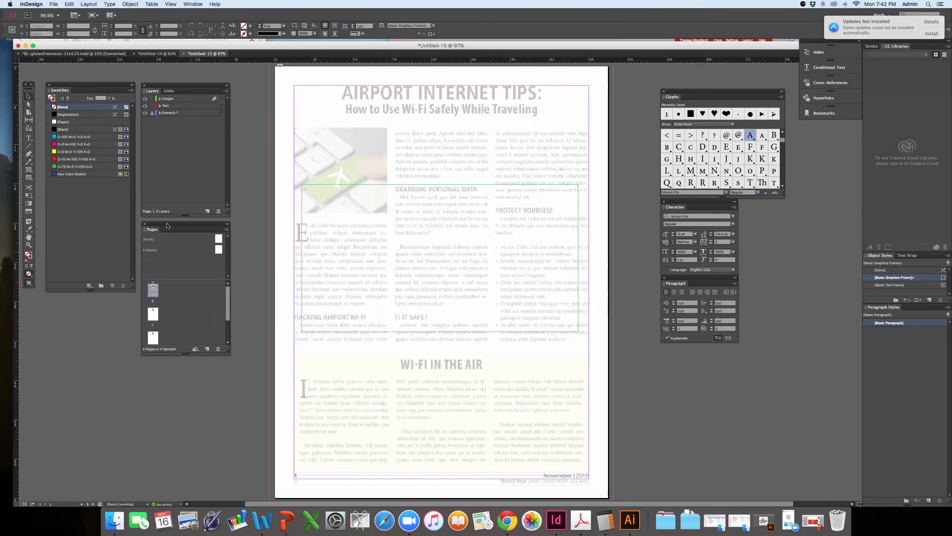
# Step: Delete the large empty text frame in the middle of page 1
pyautogui.click(28, 138)
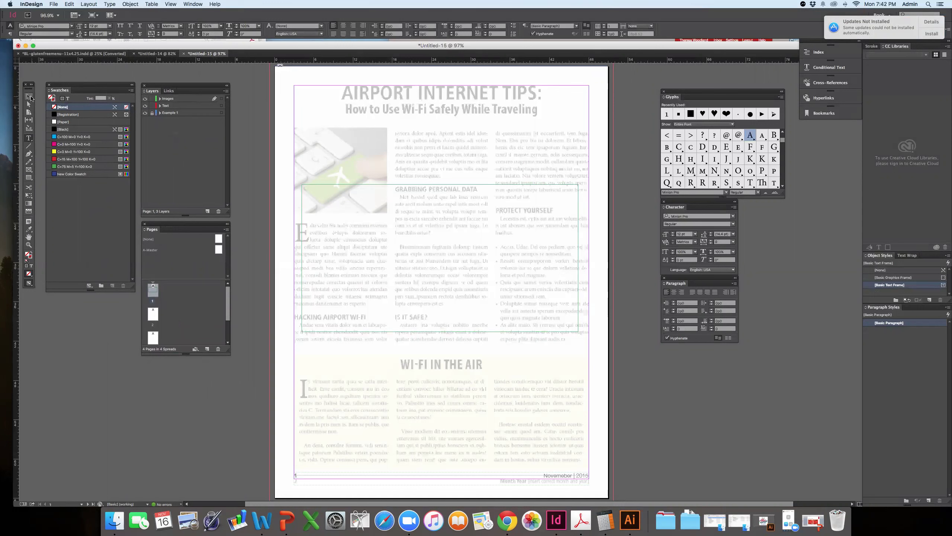
pyautogui.click(30, 97)
pyautogui.click(399, 238)
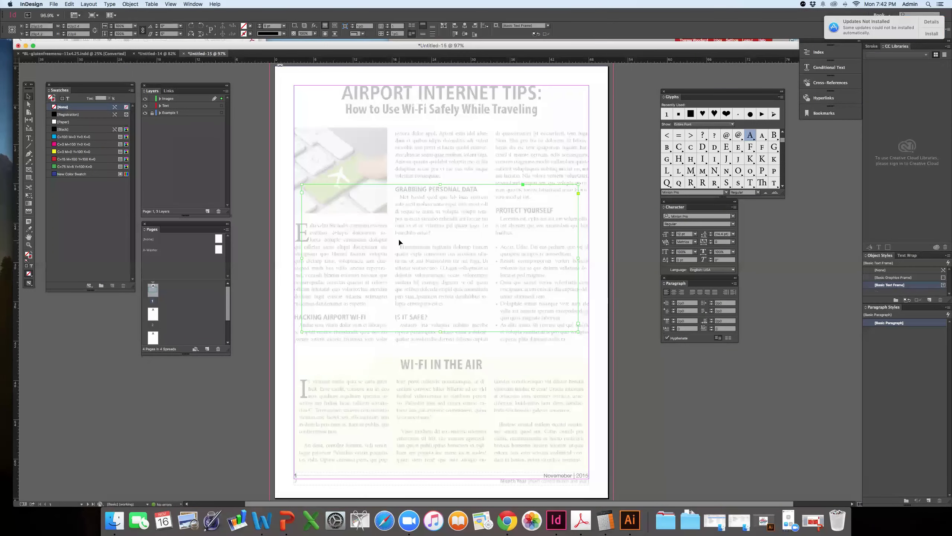
pyautogui.click(376, 247)
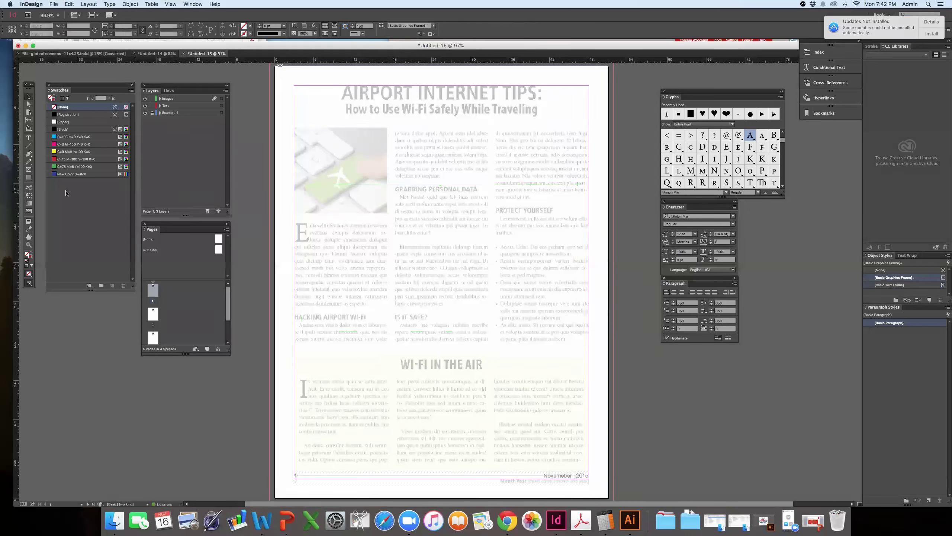
# Step: Draw a text frame over the sample's first column below the photo and fill it with placeholder text
pyautogui.click(29, 138)
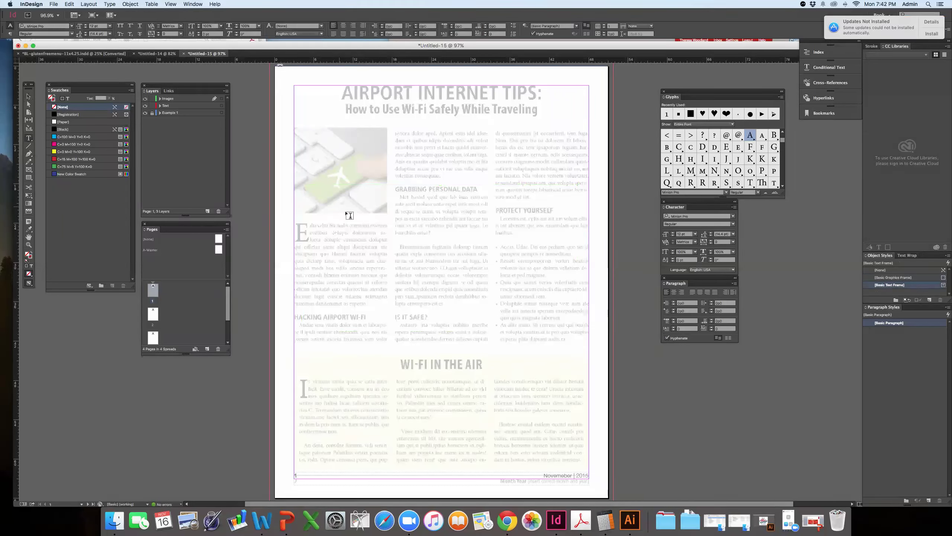
pyautogui.moveTo(295, 223); pyautogui.dragTo(386, 343)
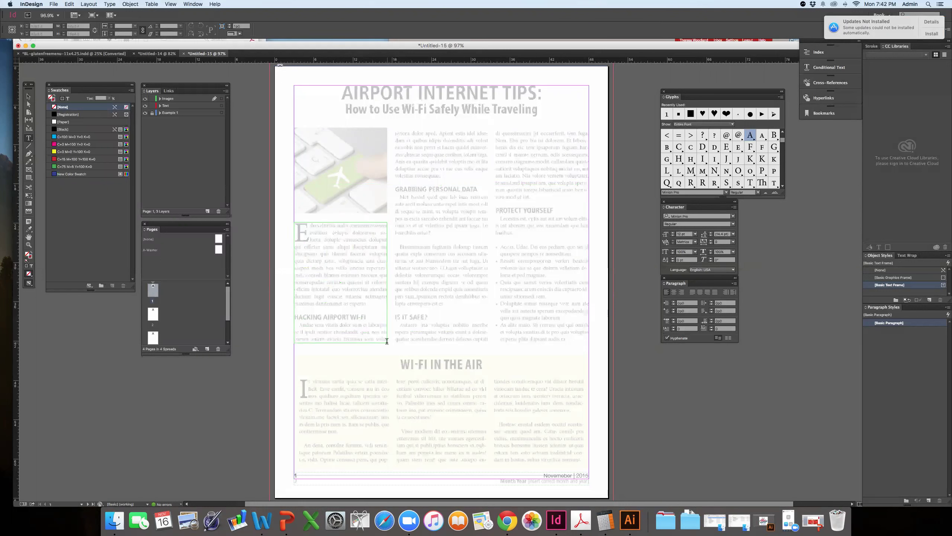
pyautogui.click(109, 4)
pyautogui.click(133, 223)
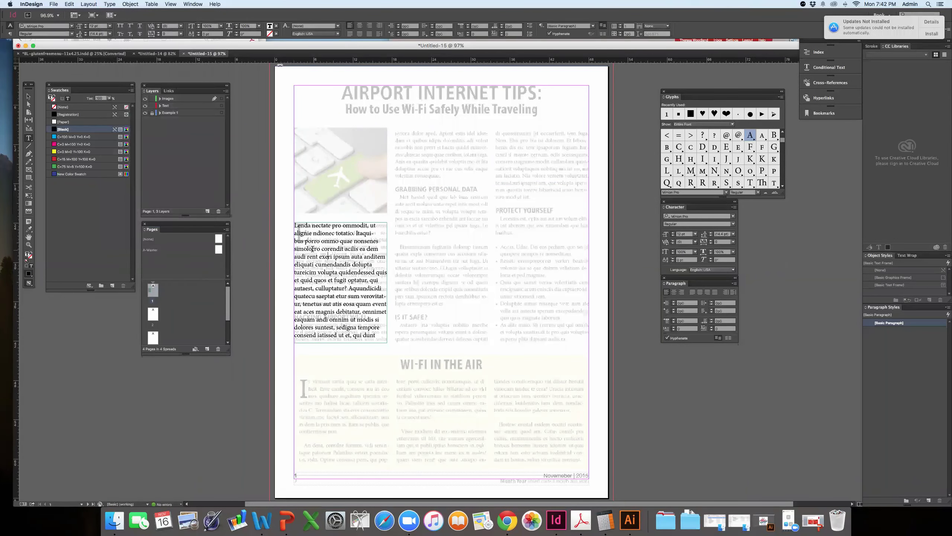
# Step: Change the font of all the placeholder text in the first column to Times New Roman Regular
pyautogui.moveTo(294, 225); pyautogui.dragTo(298, 226)
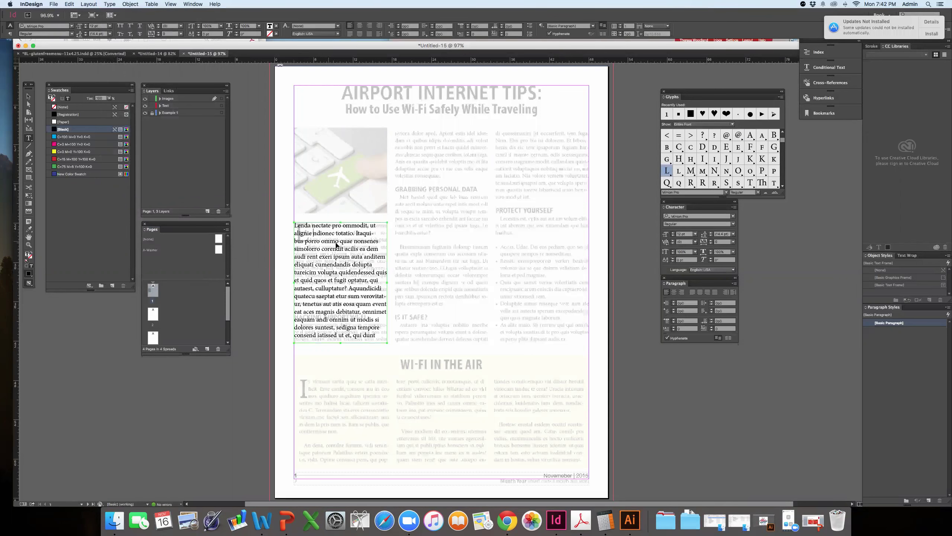
pyautogui.press('super+a')
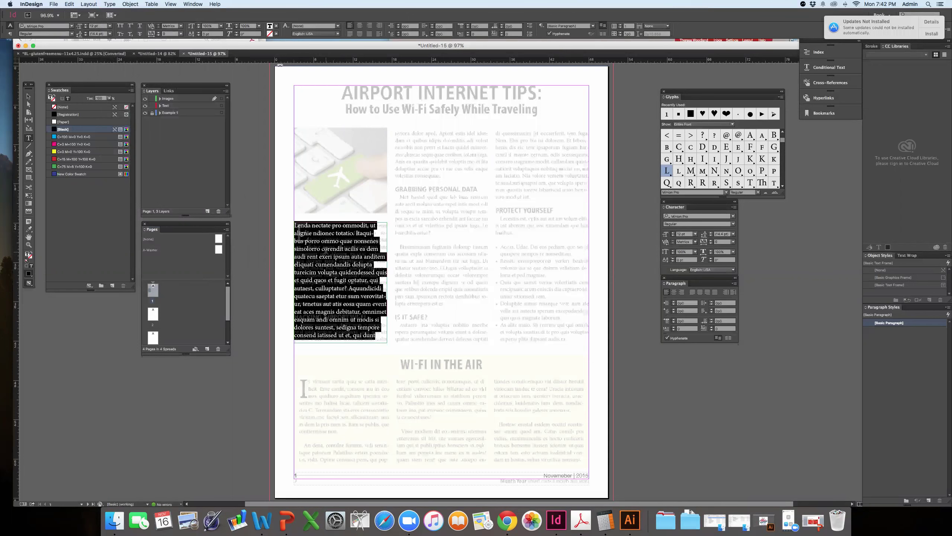
pyautogui.click(60, 28)
pyautogui.write('times new')
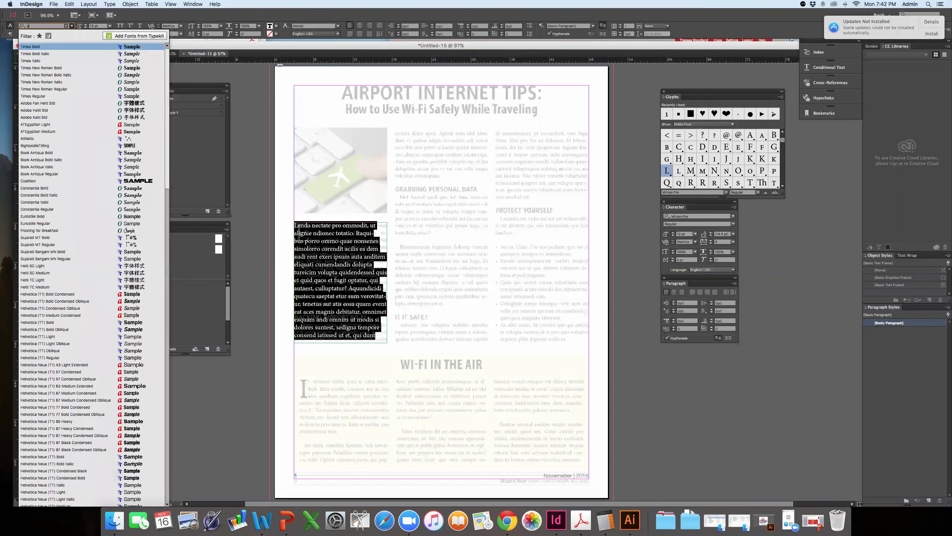
pyautogui.press('Down')
pyautogui.press('Down')
pyautogui.press('Down')
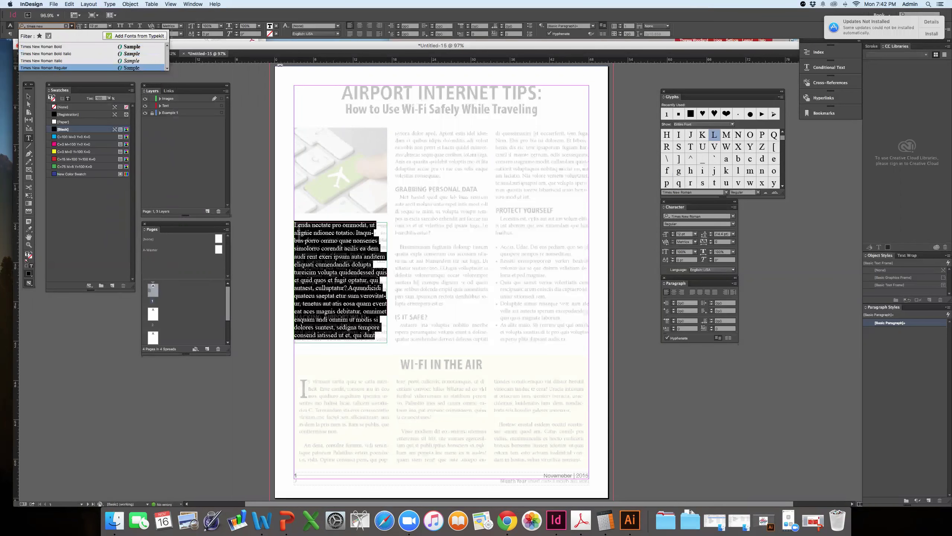
pyautogui.press('Return')
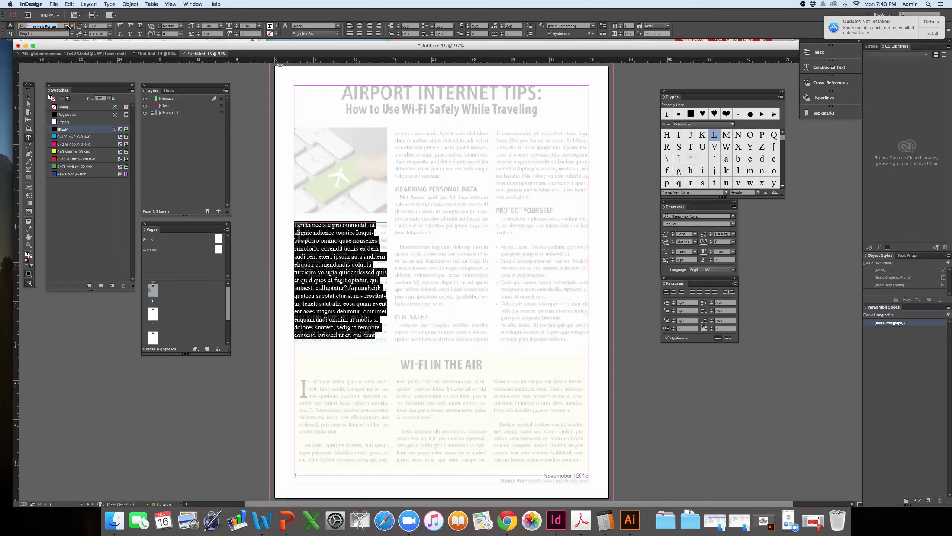
pyautogui.click(363, 271)
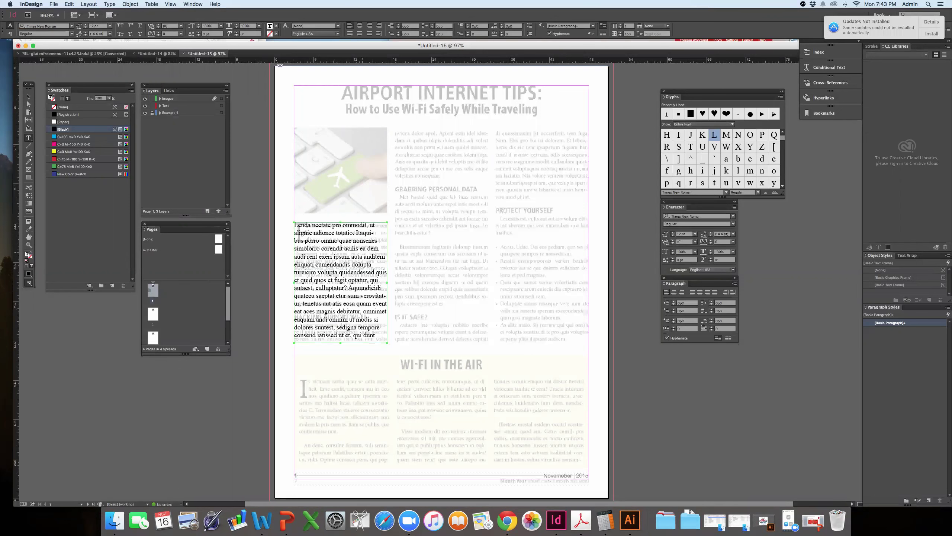
# Step: Set the size of all the first column's placeholder text to 10 pt
pyautogui.press('super+a')
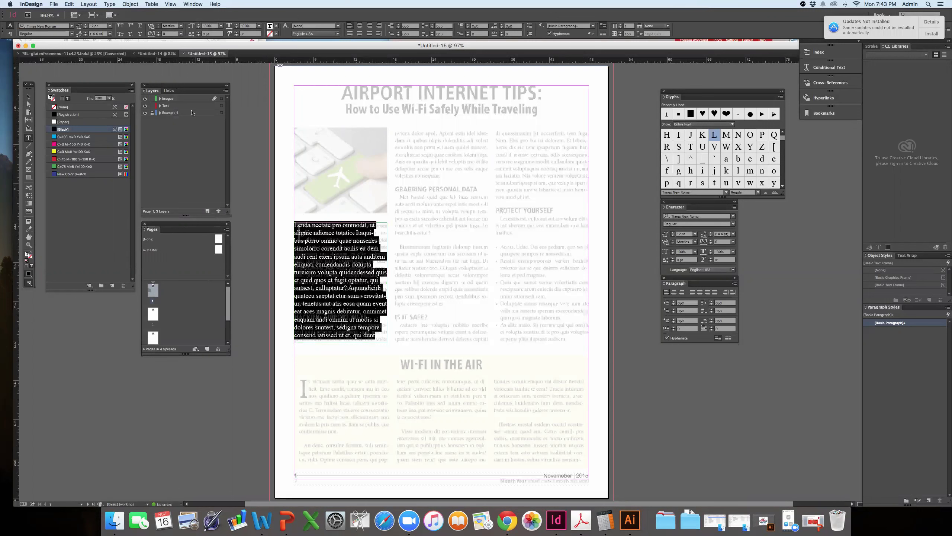
pyautogui.click(97, 26)
pyautogui.write('10')
pyautogui.press('Return')
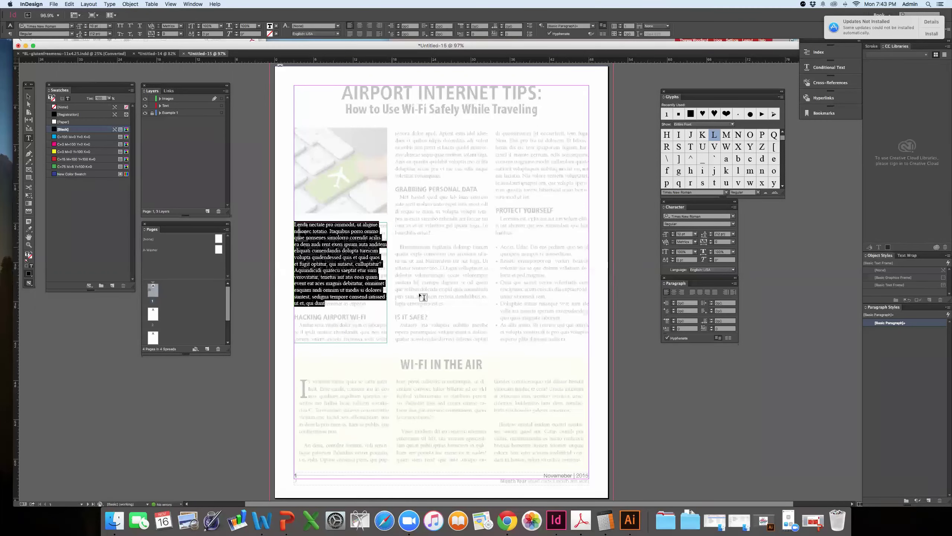
# Step: Set the size of all the first column's placeholder text to 11 pt
pyautogui.click(347, 280)
pyautogui.doubleClick(347, 281)
pyautogui.click(347, 280)
pyautogui.click(347, 280)
pyautogui.click(85, 27)
pyautogui.write('11')
pyautogui.press('Return')
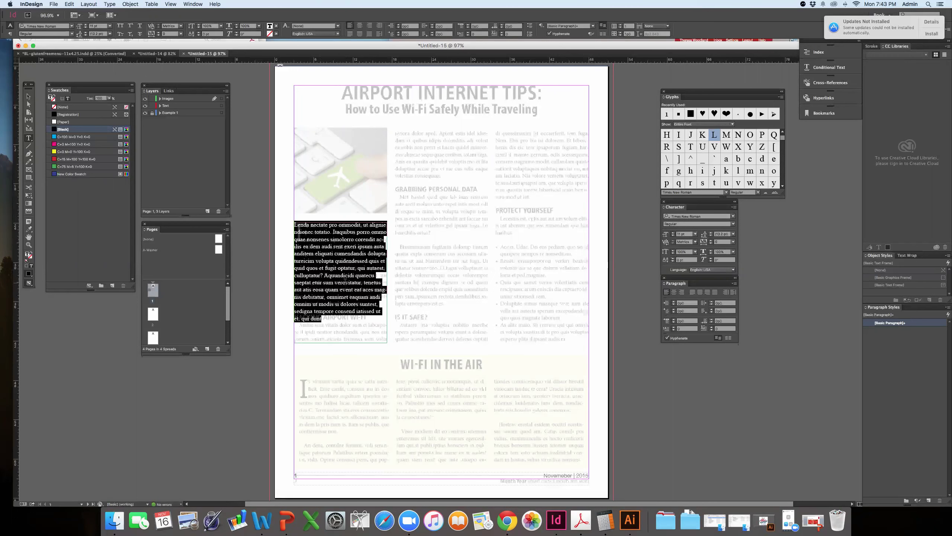
pyautogui.click(346, 281)
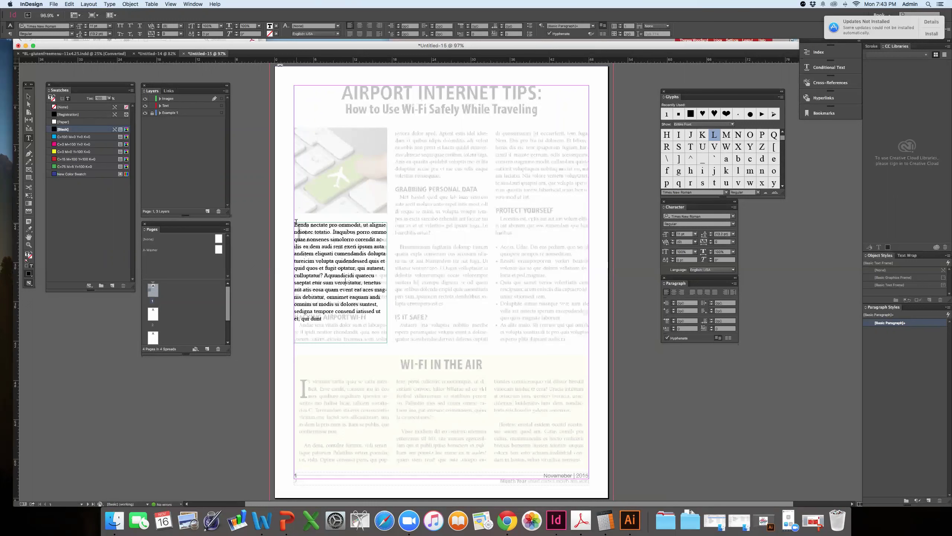
# Step: Trim the end of the first column's placeholder text and close its last sentence with a period after "suntest"
pyautogui.moveTo(295, 225); pyautogui.dragTo(325, 319)
pyautogui.click(324, 319)
pyautogui.moveTo(294, 224); pyautogui.dragTo(289, 319)
pyautogui.click(354, 319)
pyautogui.click(369, 320)
pyautogui.moveTo(324, 319); pyautogui.dragTo(274, 316)
pyautogui.click(359, 318)
pyautogui.press('BackSpace')
pyautogui.press('BackSpace')
pyautogui.press('BackSpace')
pyautogui.press('BackSpace')
pyautogui.press('BackSpace')
pyautogui.press('BackSpace')
pyautogui.press('BackSpace')
pyautogui.press('BackSpace')
pyautogui.press('BackSpace')
pyautogui.press('BackSpace')
pyautogui.press('BackSpace')
pyautogui.press('BackSpace')
pyautogui.press('BackSpace')
pyautogui.press('BackSpace')
pyautogui.press('BackSpace')
pyautogui.press('BackSpace')
pyautogui.press('BackSpace')
pyautogui.press('BackSpace')
pyautogui.press('BackSpace')
pyautogui.press('BackSpace')
pyautogui.write('.  ')
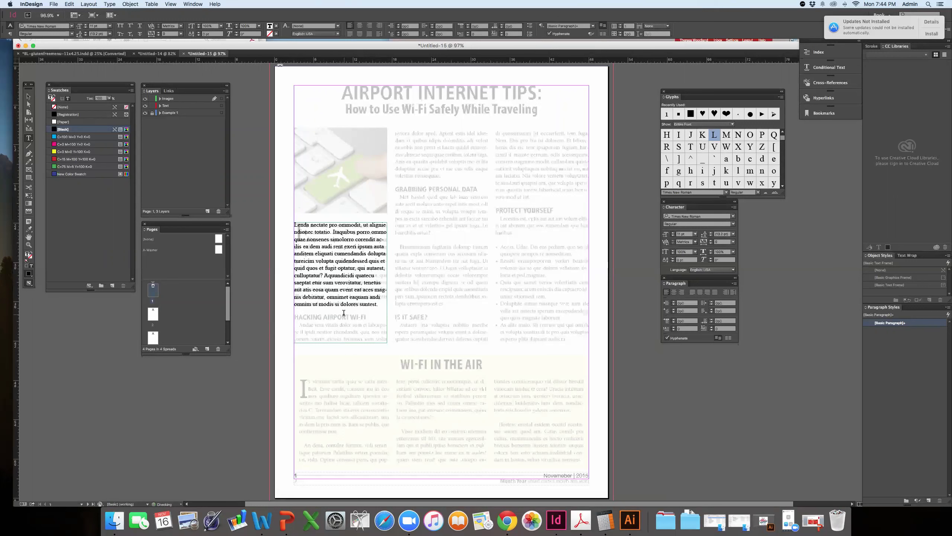
# Step: Add the heading "Hacking Airport WI-FI" below the first paragraph and fill the rest of the column with placeholder text
pyautogui.write('Hacking Airport WI-FI')
pyautogui.click(116, 4)
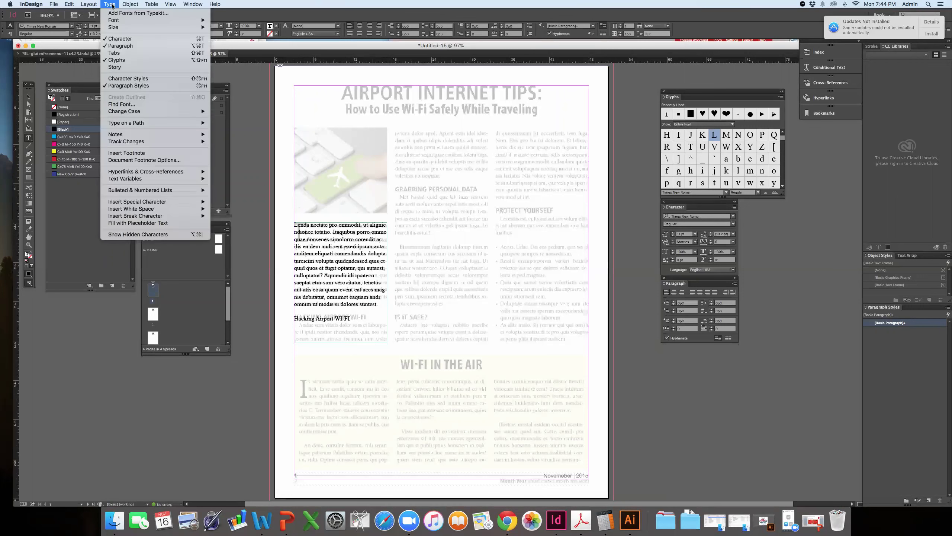
pyautogui.click(148, 223)
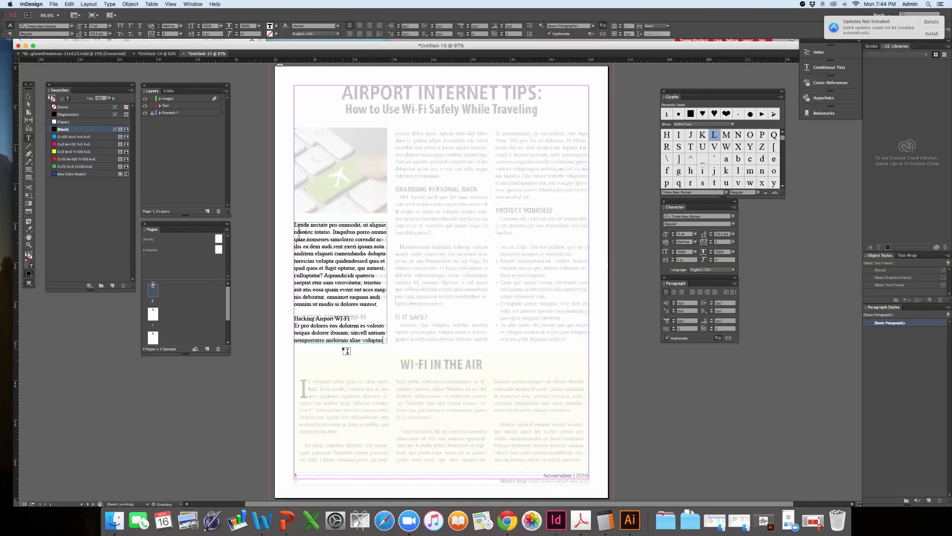
pyautogui.moveTo(295, 325); pyautogui.dragTo(379, 340)
pyautogui.click(328, 334)
pyautogui.click(29, 96)
pyautogui.scroll(-2, 299, 232)
pyautogui.doubleClick(296, 221)
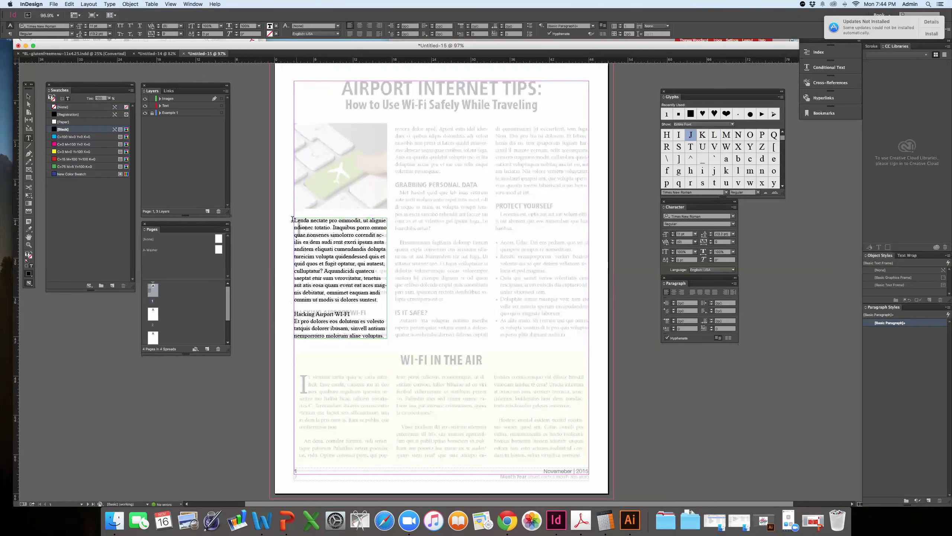
pyautogui.write('L')
pyautogui.tripleClick(303, 314)
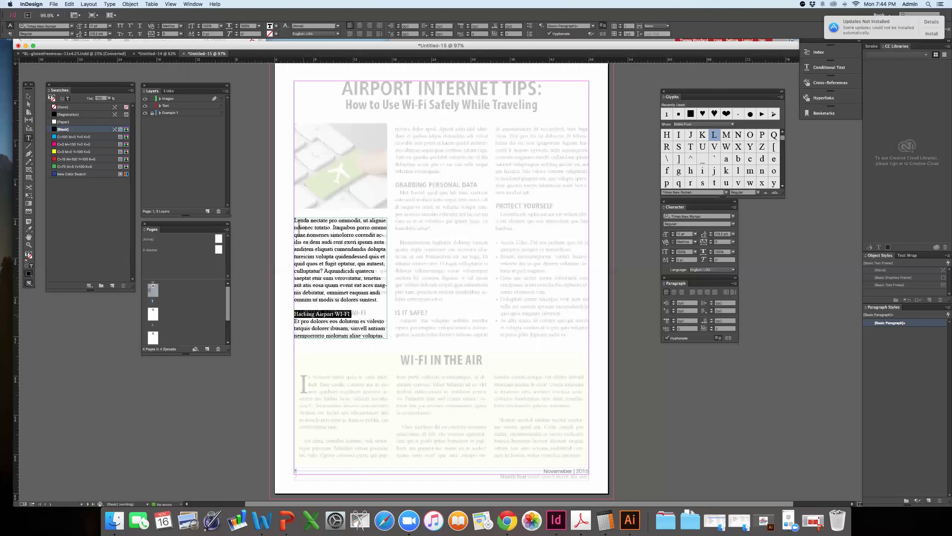
pyautogui.click(385, 314)
pyautogui.moveTo(378, 299); pyautogui.dragTo(293, 222)
pyautogui.click(326, 234)
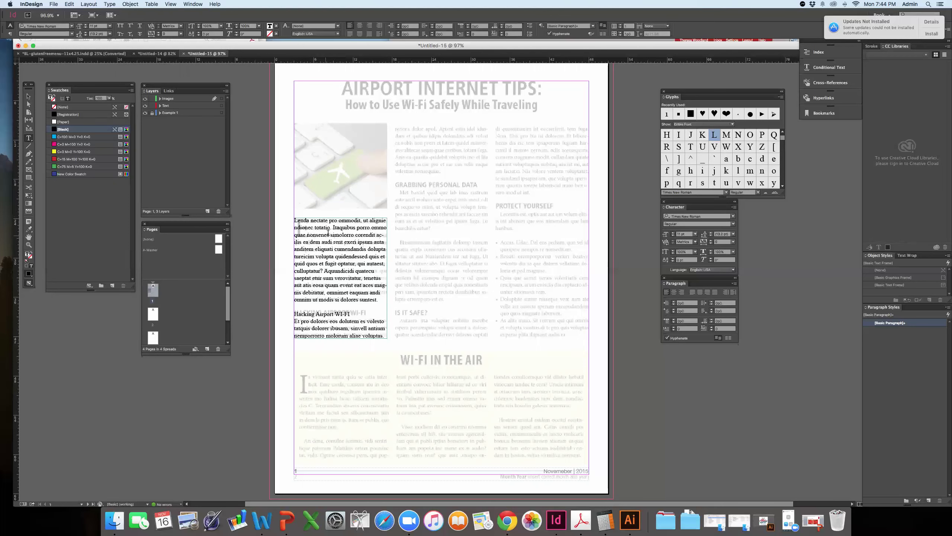
pyautogui.click(344, 262)
# Step: Select the column's first paragraph and float the Paragraph Styles panel over the page beside it
pyautogui.moveTo(378, 300); pyautogui.dragTo(285, 215)
pyautogui.click(192, 4)
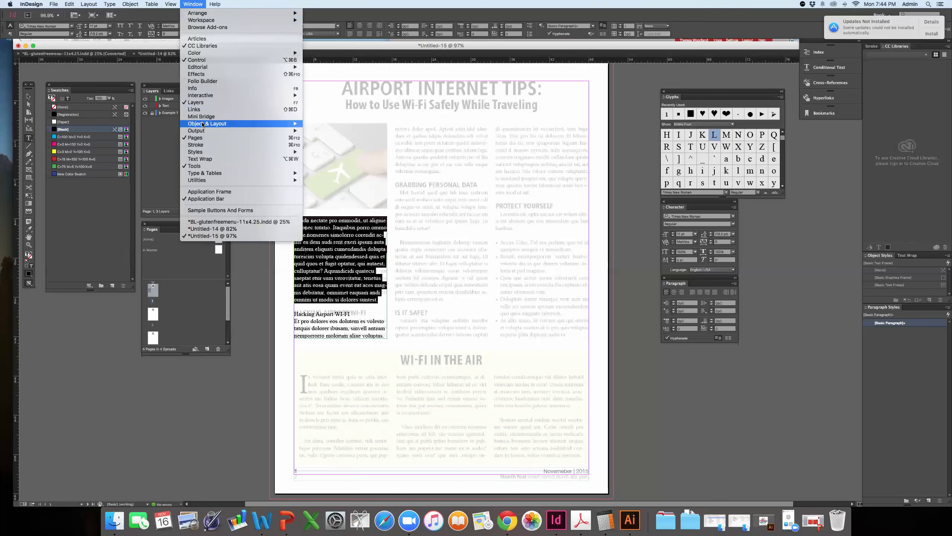
pyautogui.moveTo(203, 125)
pyautogui.moveTo(200, 174)
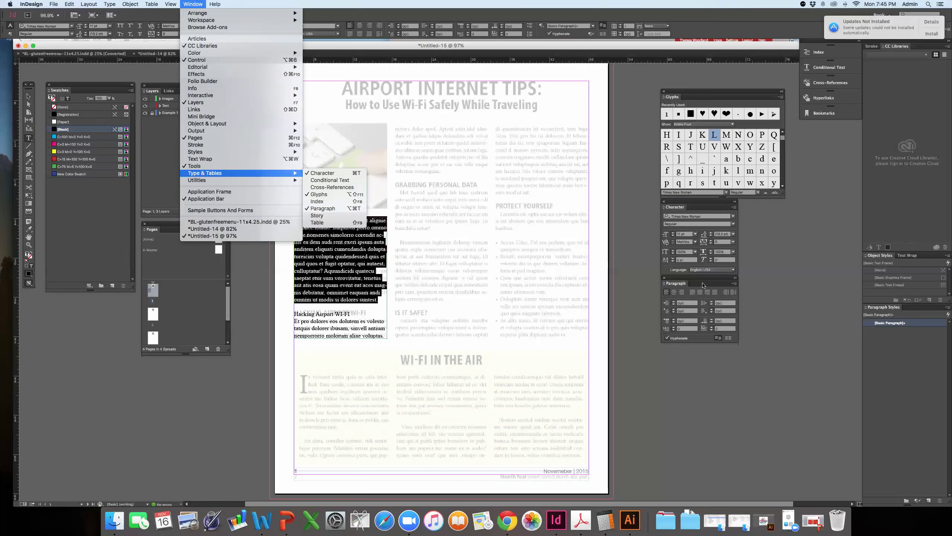
pyautogui.moveTo(883, 307); pyautogui.dragTo(439, 134)
pyautogui.moveTo(521, 246); pyautogui.dragTo(527, 279)
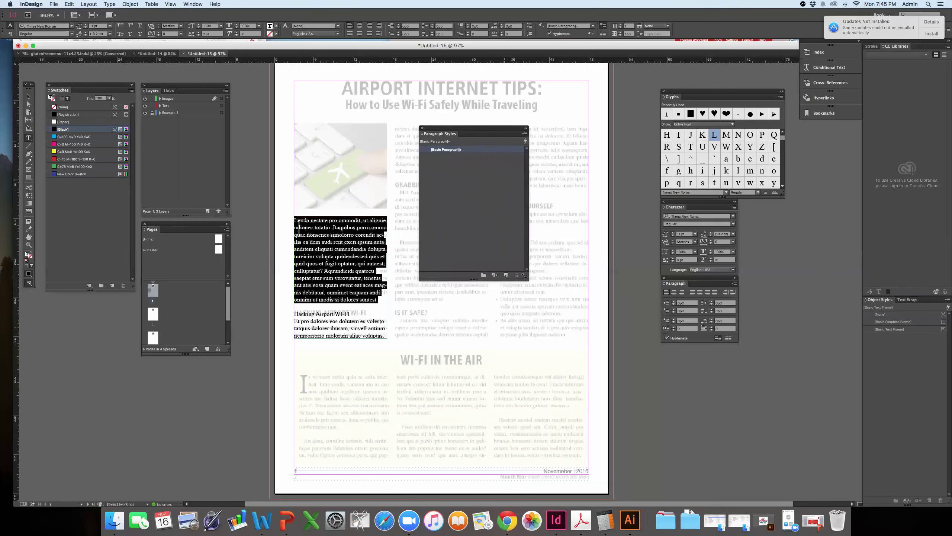
pyautogui.moveTo(496, 131); pyautogui.dragTo(551, 162)
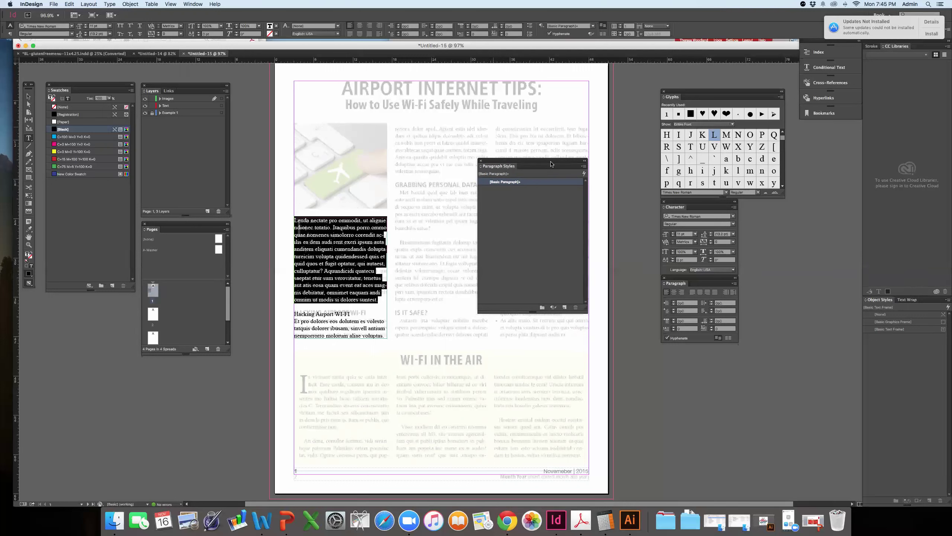
pyautogui.moveTo(520, 165); pyautogui.dragTo(487, 150)
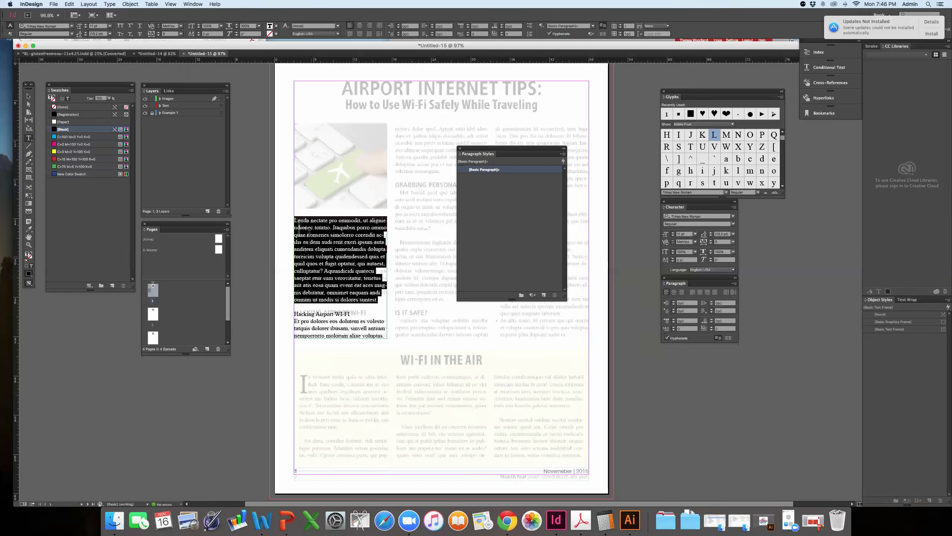
# Step: Create a paragraph style named "Body Text" from the selected first paragraph
pyautogui.click(543, 296)
pyautogui.click(490, 179)
pyautogui.doubleClick(490, 178)
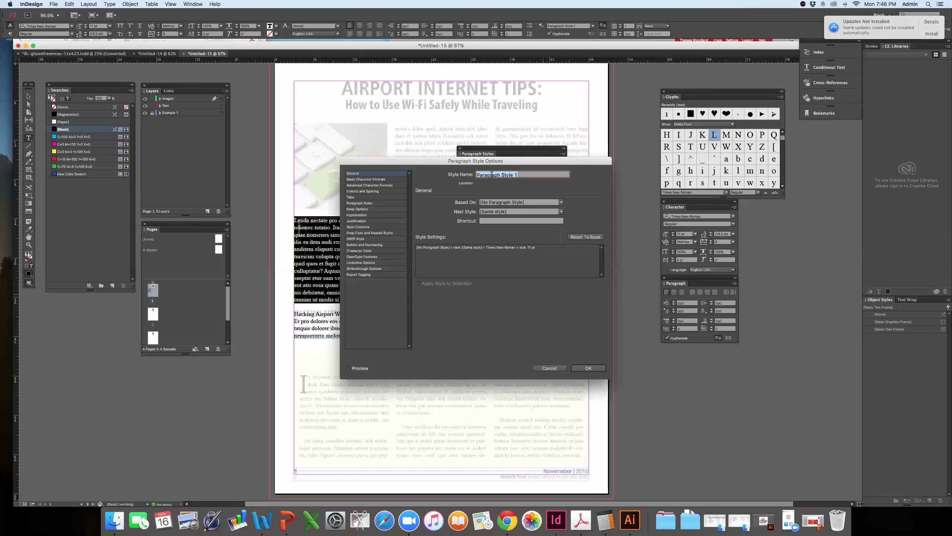
pyautogui.write('Body Text')
pyautogui.click(589, 368)
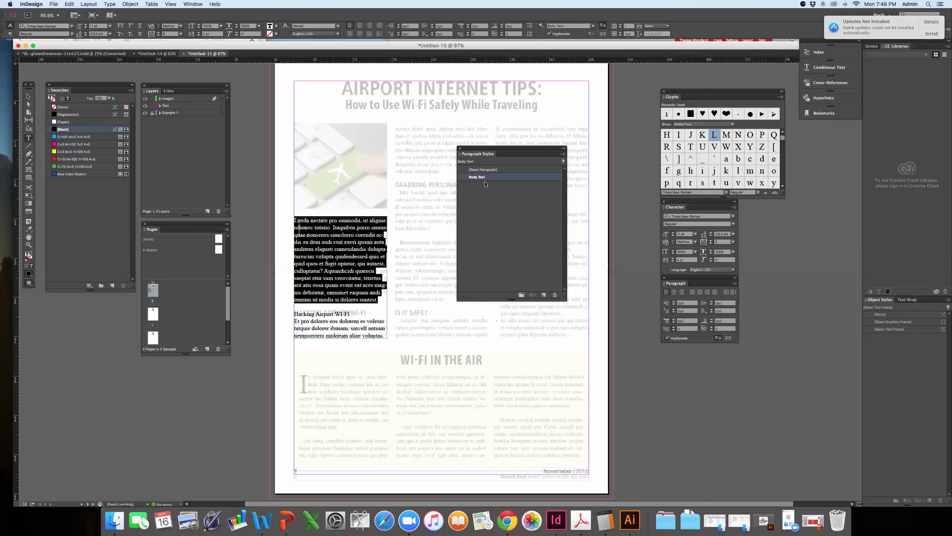
pyautogui.click(323, 227)
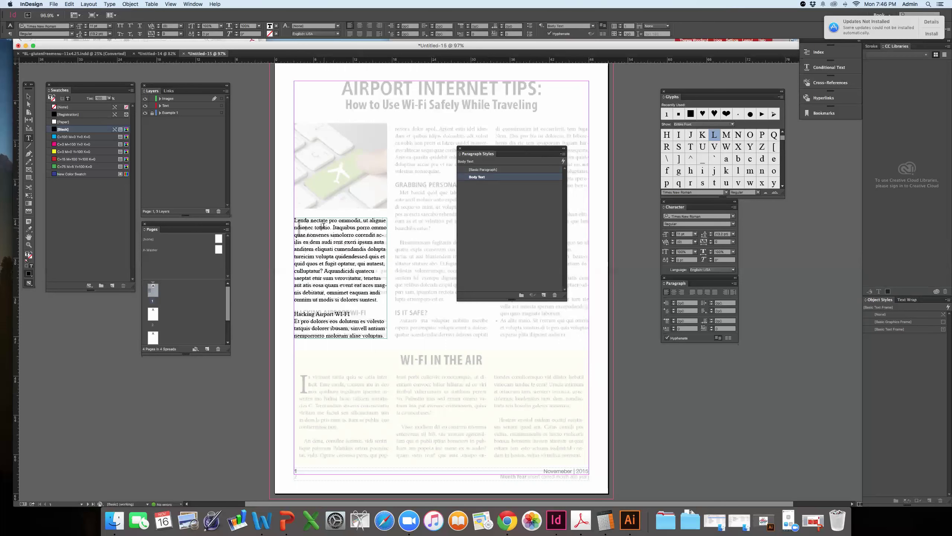
# Step: Create a second paragraph style named "Drop Cap" based on Body Text for the opening paragraph
pyautogui.click(544, 296)
pyautogui.click(496, 185)
pyautogui.doubleClick(496, 185)
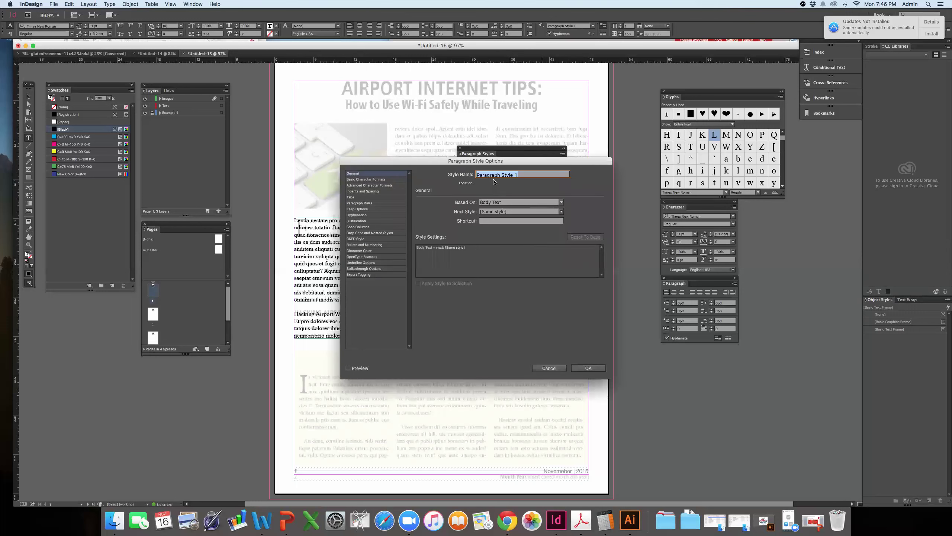
pyautogui.write('Drop Cap')
pyautogui.click(584, 368)
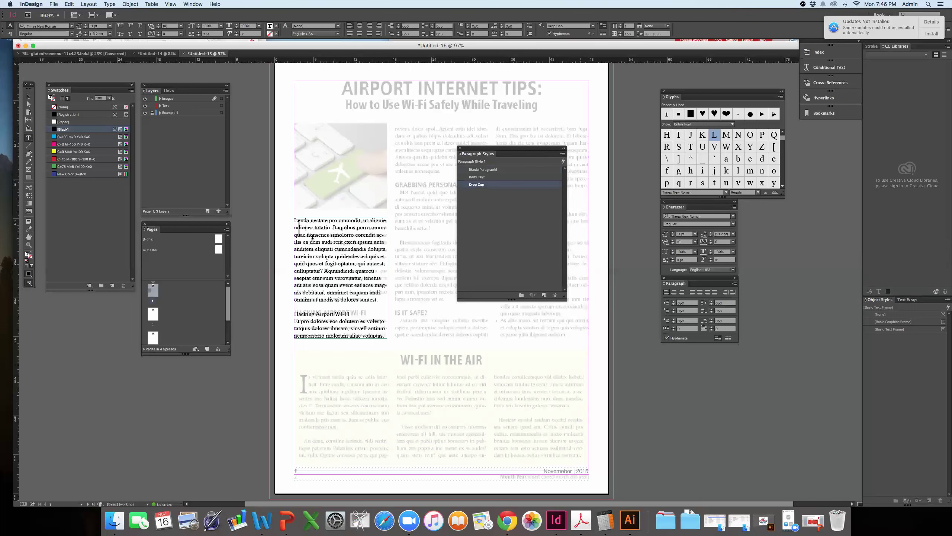
# Step: Give the column's opening paragraph a one-letter drop cap three lines deep
pyautogui.moveTo(296, 220); pyautogui.dragTo(294, 220)
pyautogui.click(198, 36)
pyautogui.click(11, 34)
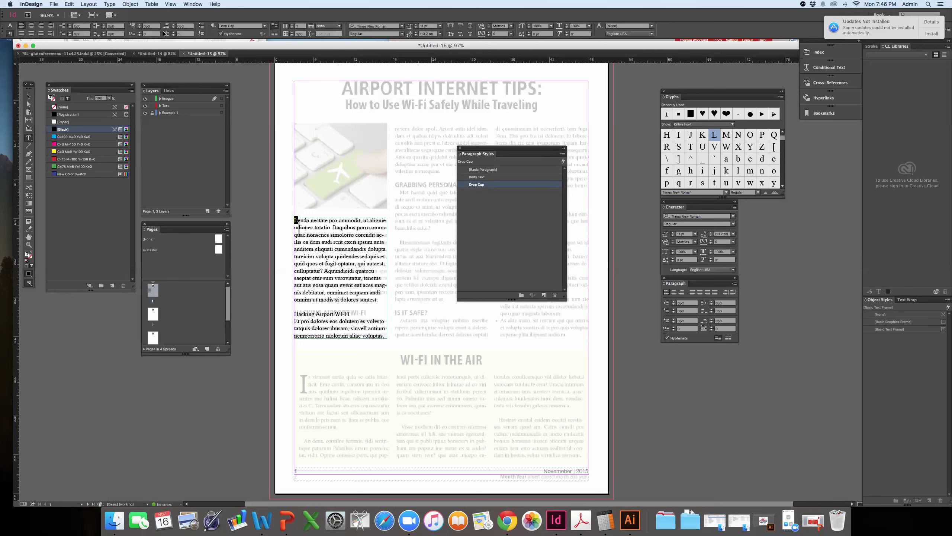
pyautogui.click(141, 33)
pyautogui.click(141, 33)
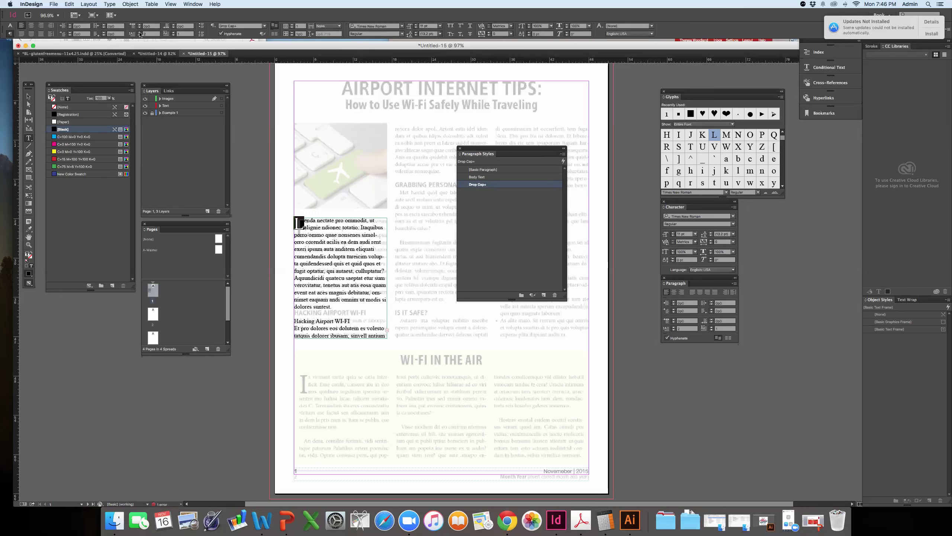
pyautogui.click(140, 33)
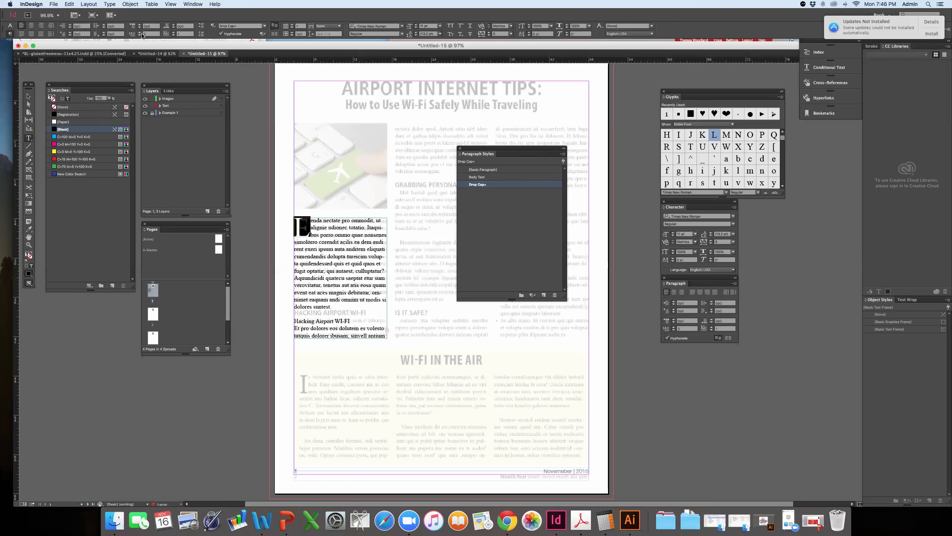
# Step: Shorten the end of the opening paragraph so it no longer spills onto an extra line, ending it with a period
pyautogui.moveTo(331, 306); pyautogui.dragTo(295, 307)
pyautogui.press('BackSpace')
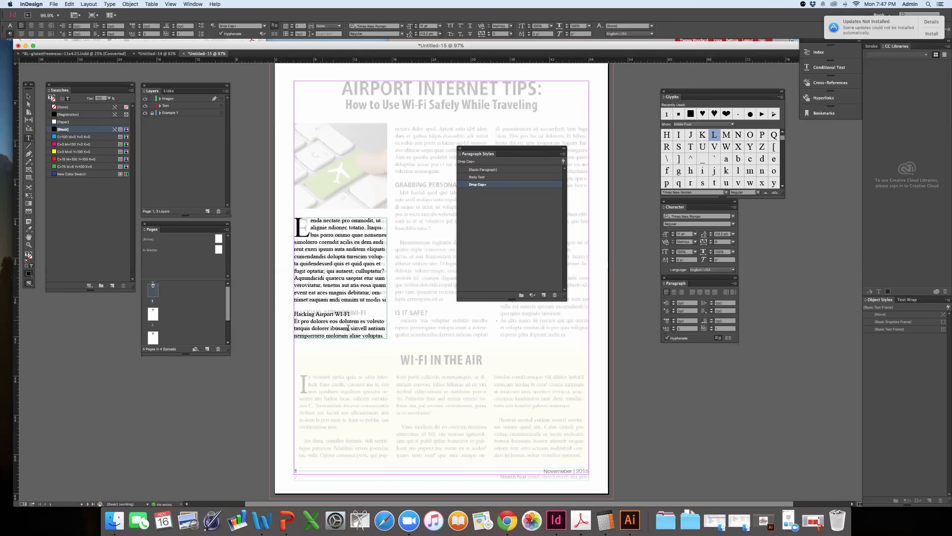
pyautogui.write('.')
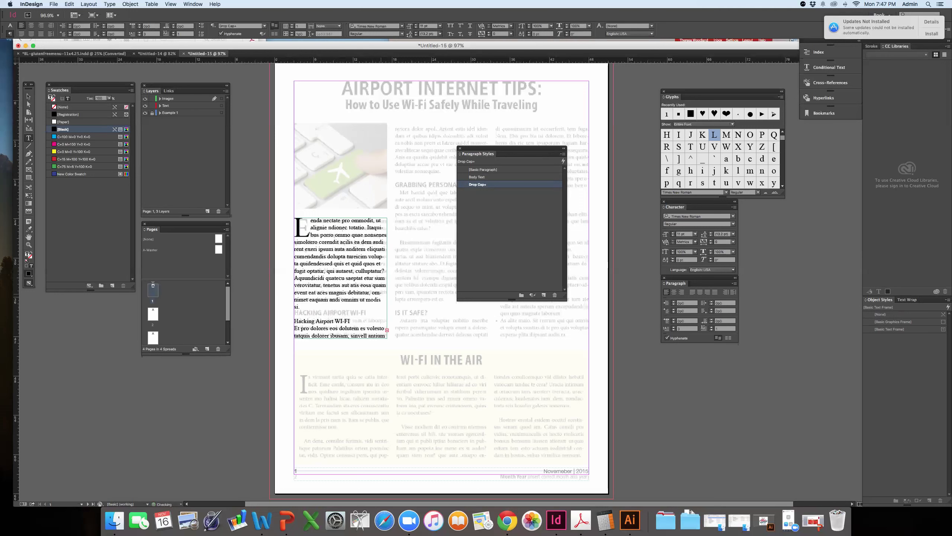
pyautogui.press('BackSpace')
pyautogui.press('BackSpace')
pyautogui.hscroll(3, 332, 314)
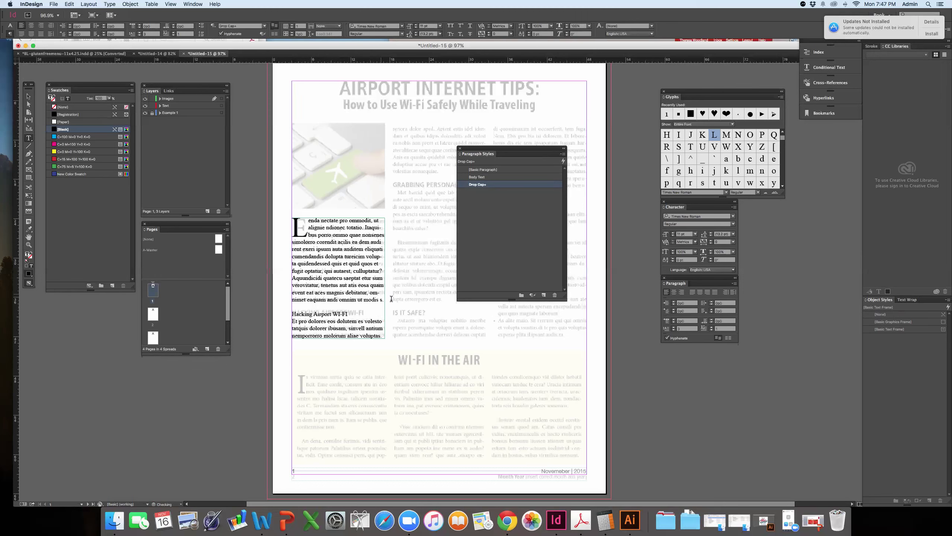
pyautogui.click(336, 313)
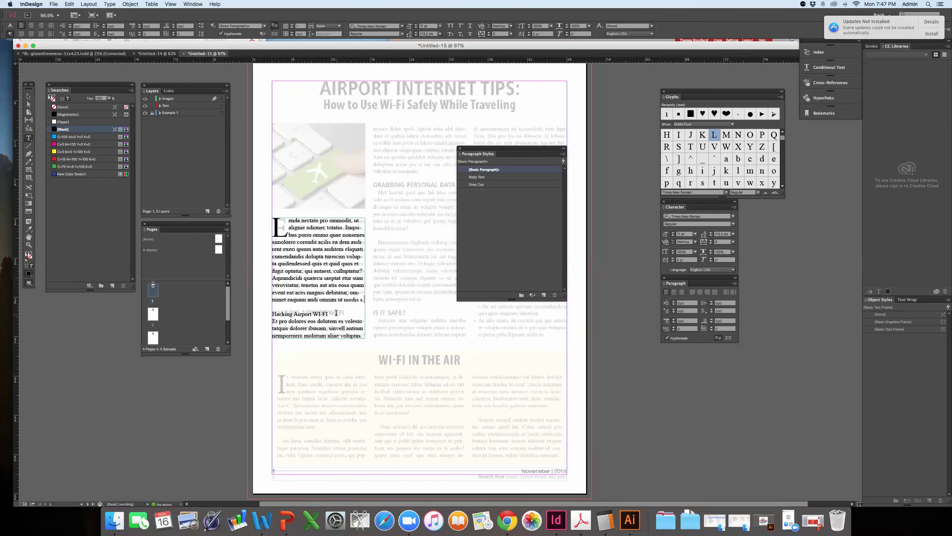
pyautogui.moveTo(288, 221); pyautogui.dragTo(273, 223)
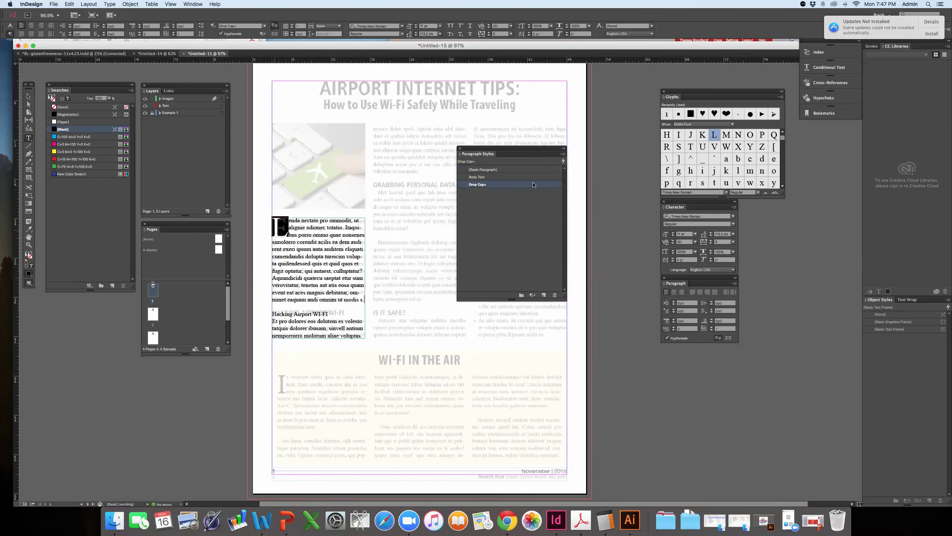
pyautogui.click(287, 321)
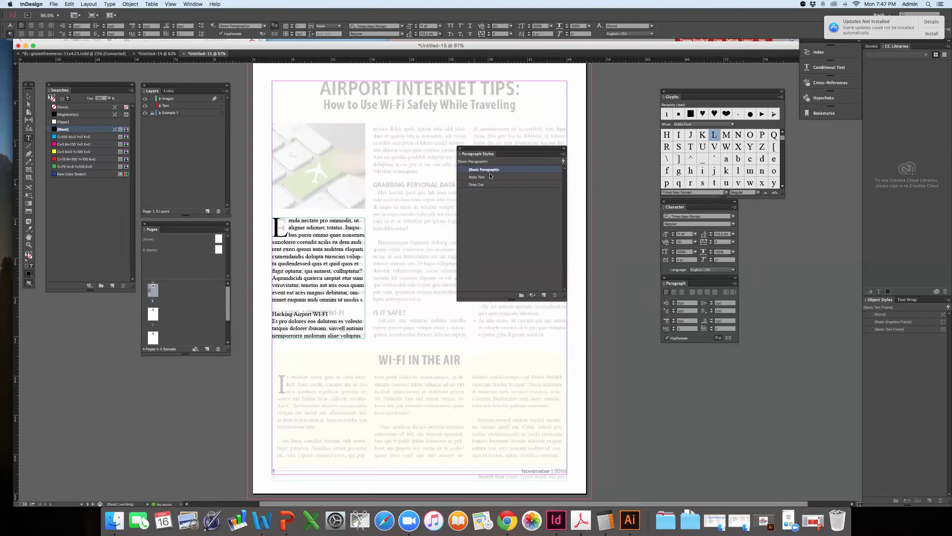
# Step: Change the font of the "Hacking Airport WI-FI" heading to Arial Regular
pyautogui.moveTo(327, 313); pyautogui.dragTo(270, 314)
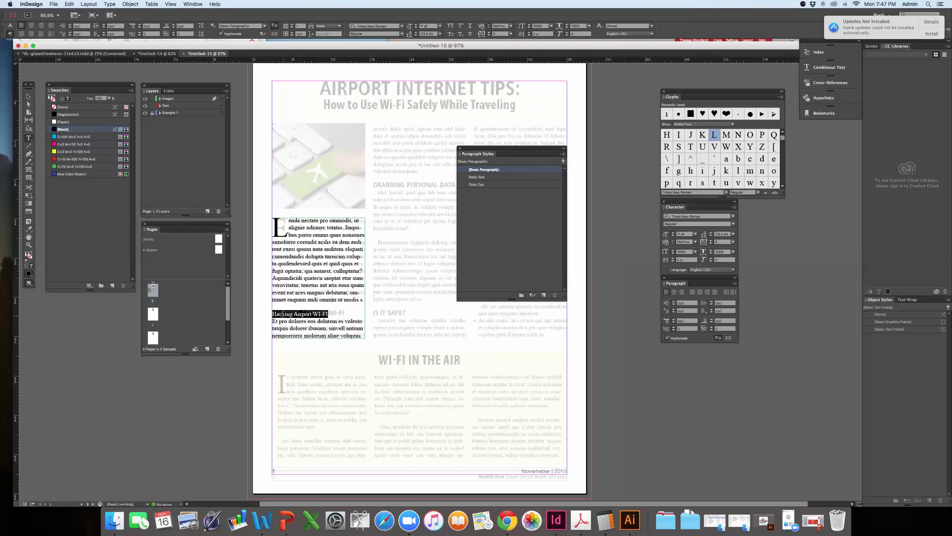
pyautogui.click(11, 25)
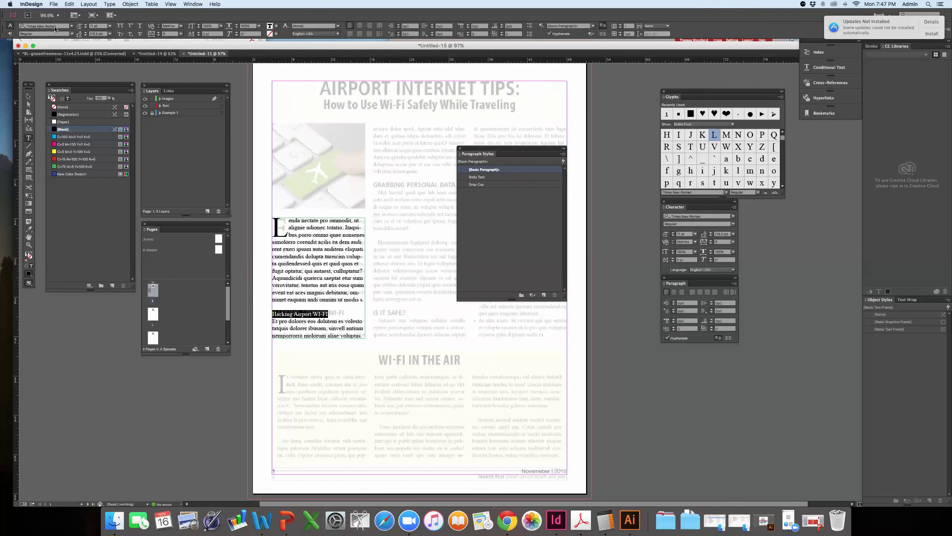
pyautogui.click(27, 27)
pyautogui.press('BackSpace')
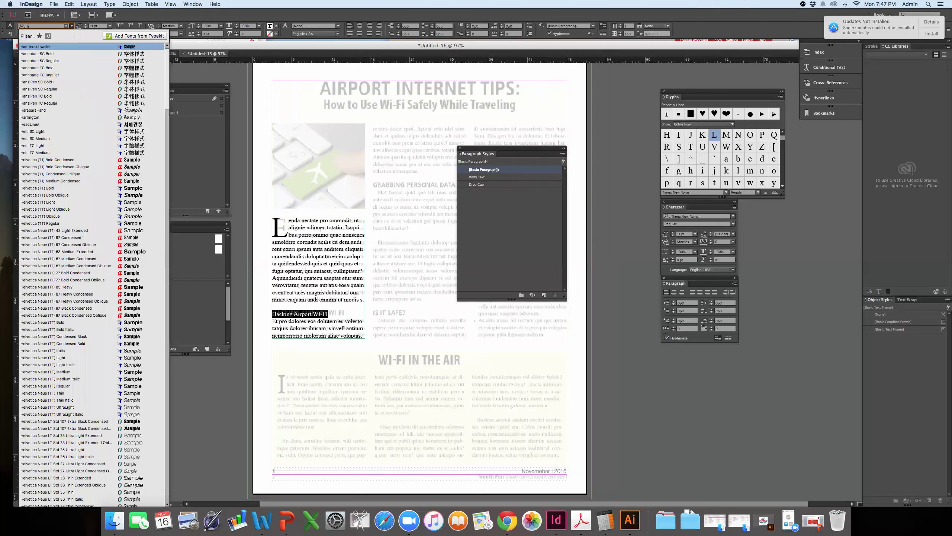
pyautogui.write('arial')
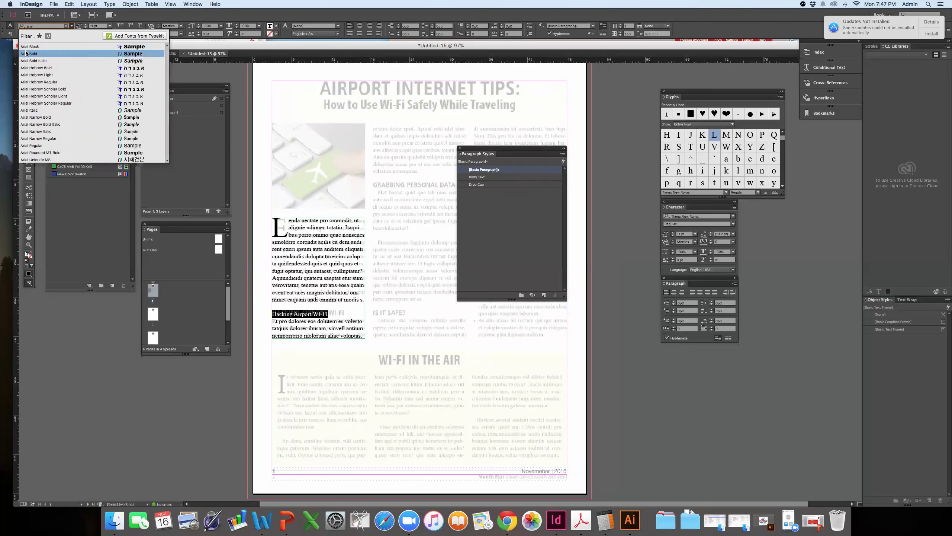
pyautogui.click(46, 145)
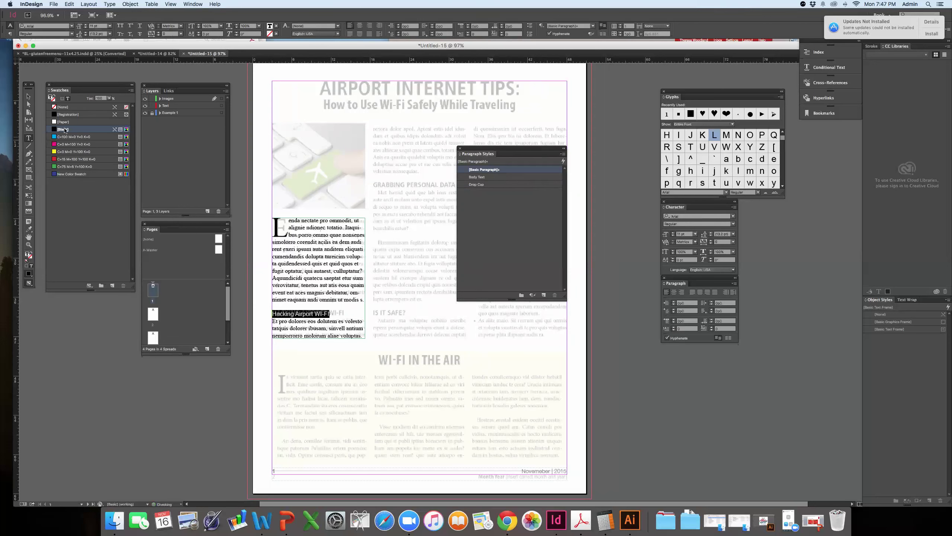
# Step: Convert the "Hacking Airport WI-FI" heading to uppercase
pyautogui.click(110, 4)
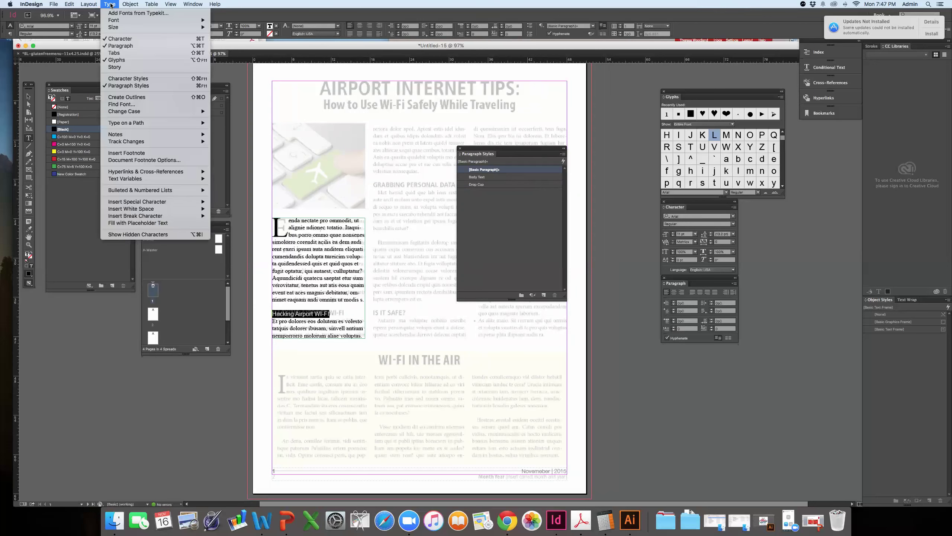
pyautogui.moveTo(129, 112)
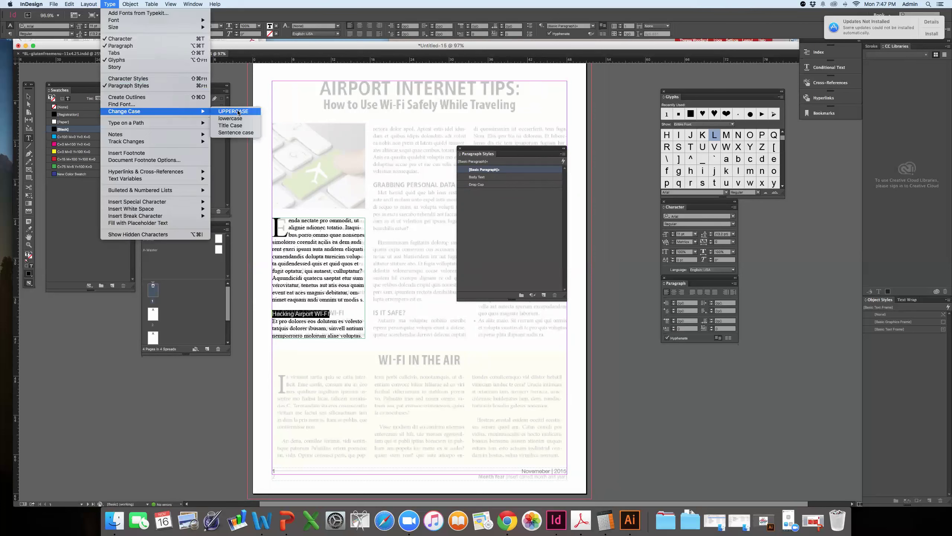
pyautogui.click(234, 111)
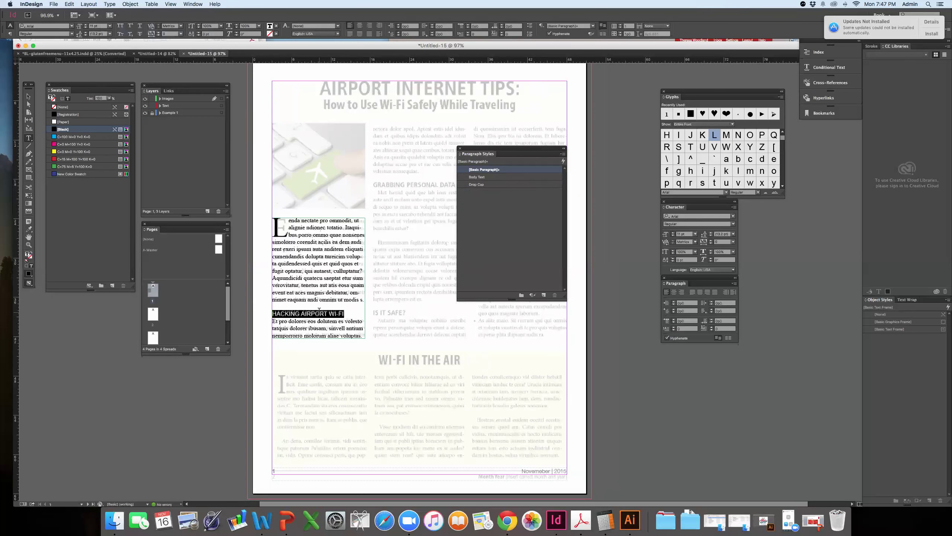
# Step: Change the font style of the "HACKING AIRPORT WI-FI" heading to Bold
pyautogui.click(350, 314)
pyautogui.moveTo(344, 314); pyautogui.dragTo(265, 317)
pyautogui.click(71, 34)
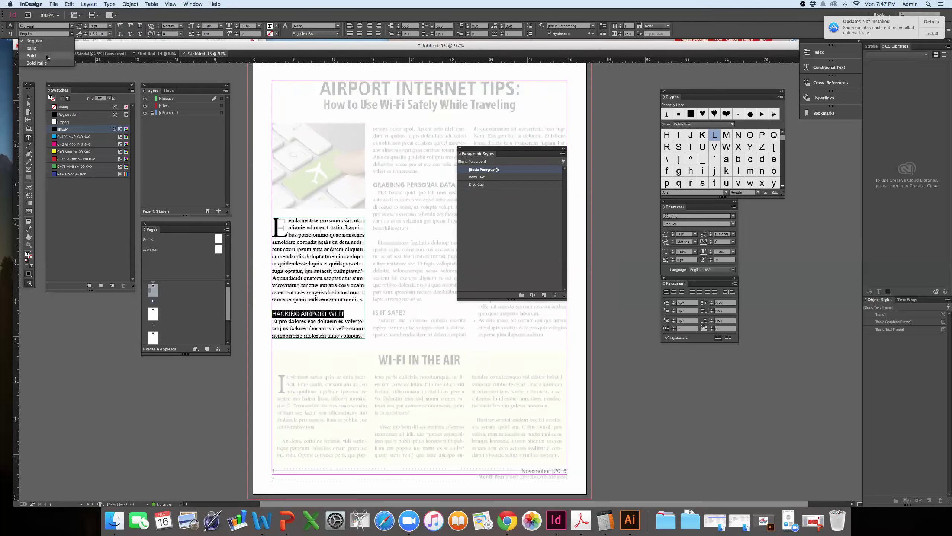
pyautogui.click(47, 56)
pyautogui.click(355, 307)
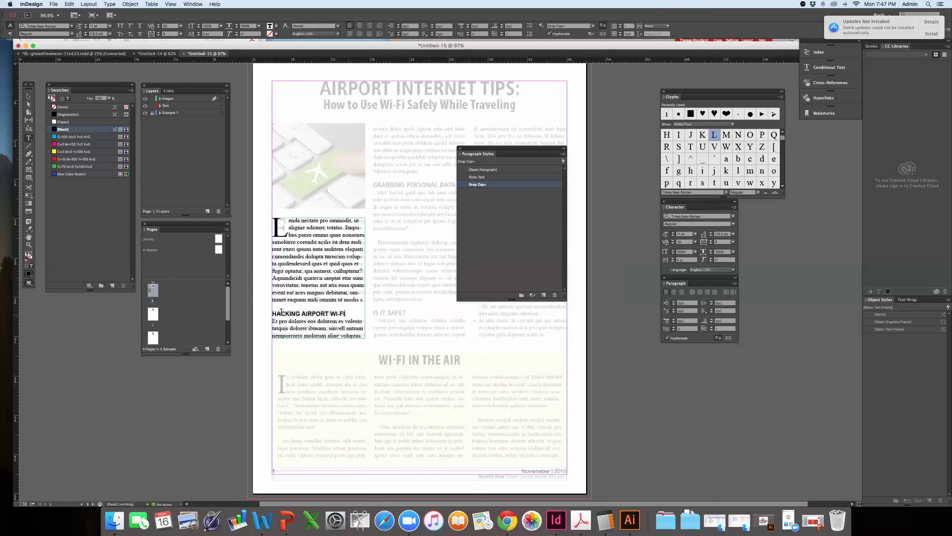
# Step: Set the whole "HACKING AIRPORT WI-FI" heading line, including its end, to the Arial Bold font
pyautogui.moveTo(348, 313); pyautogui.dragTo(263, 310)
pyautogui.moveTo(352, 315); pyautogui.dragTo(277, 314)
pyautogui.moveTo(347, 313); pyautogui.dragTo(272, 313)
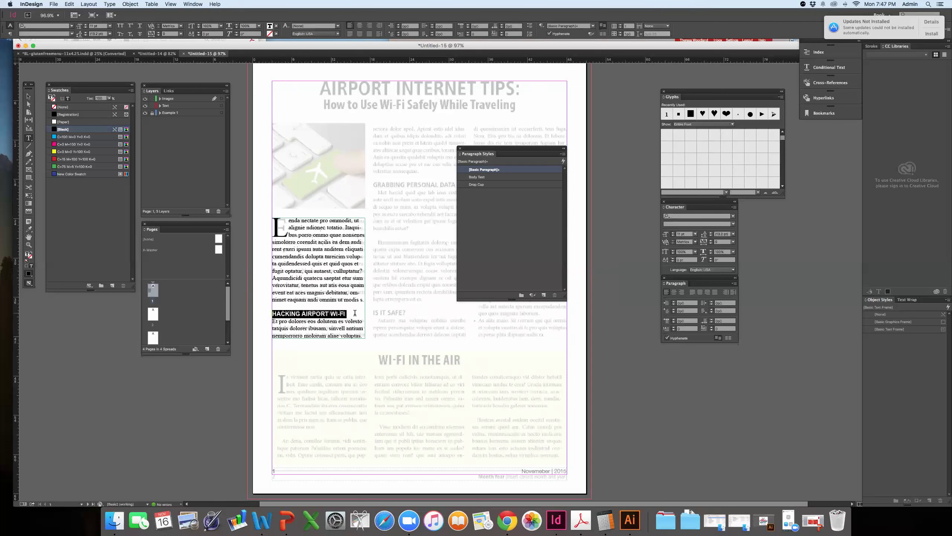
pyautogui.click(56, 26)
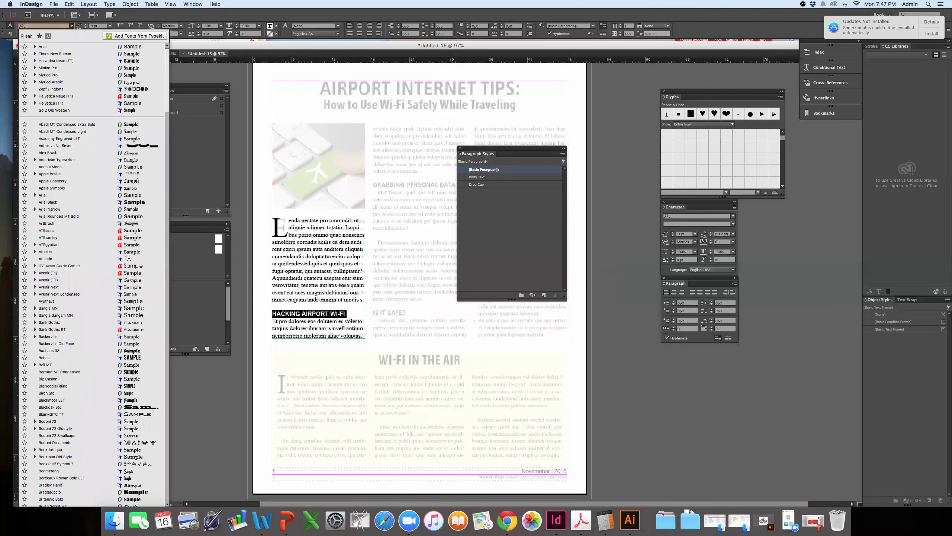
pyautogui.write('arial')
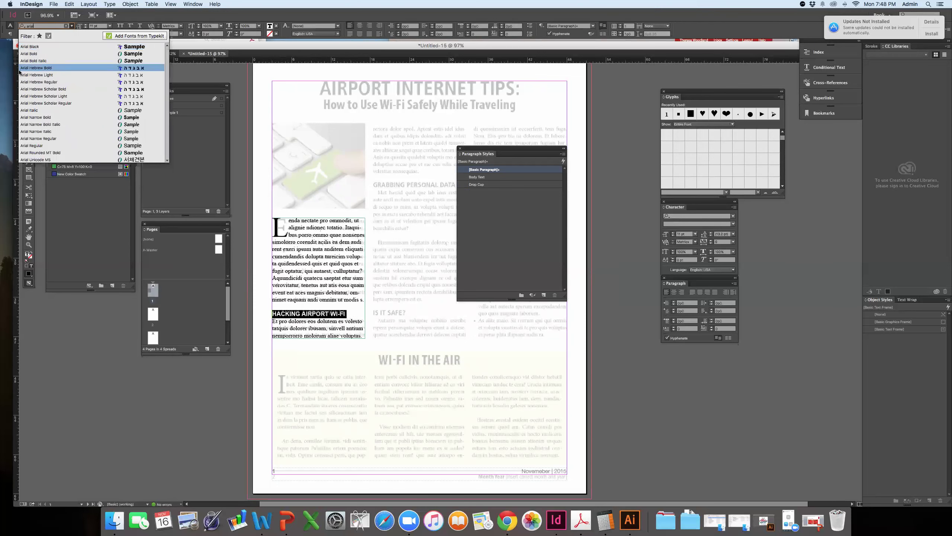
pyautogui.click(33, 54)
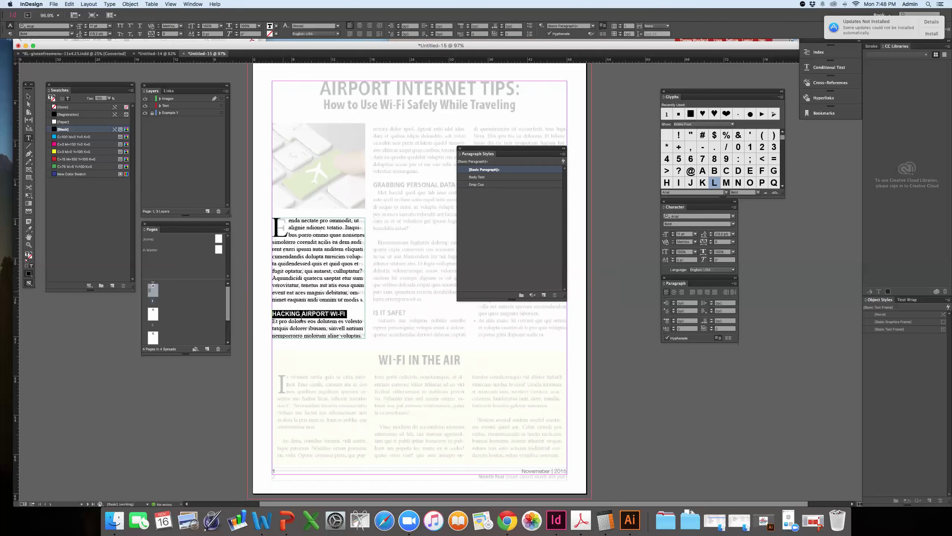
pyautogui.moveTo(359, 313); pyautogui.dragTo(263, 313)
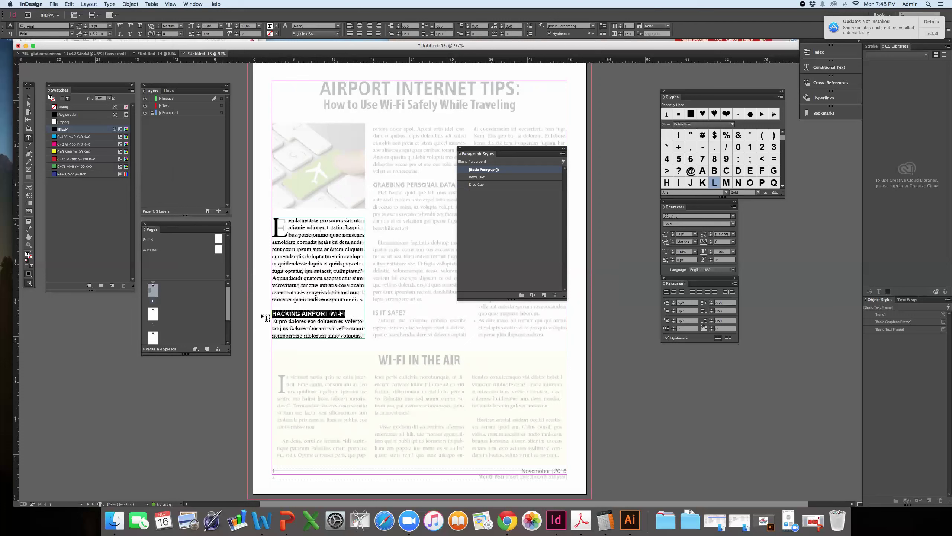
pyautogui.click(284, 313)
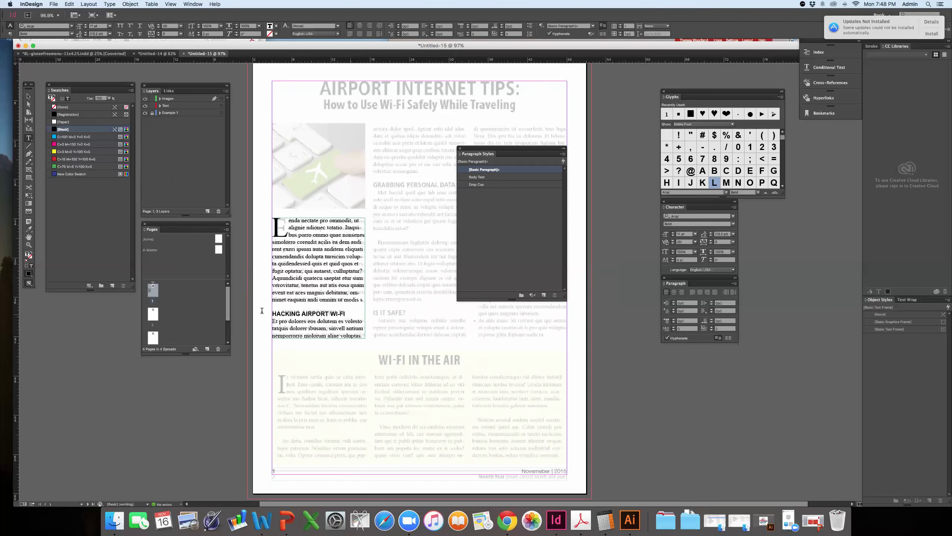
pyautogui.tripleClick(294, 313)
pyautogui.keyDown('alt'); pyautogui.click(483, 169); pyautogui.keyUp('alt')
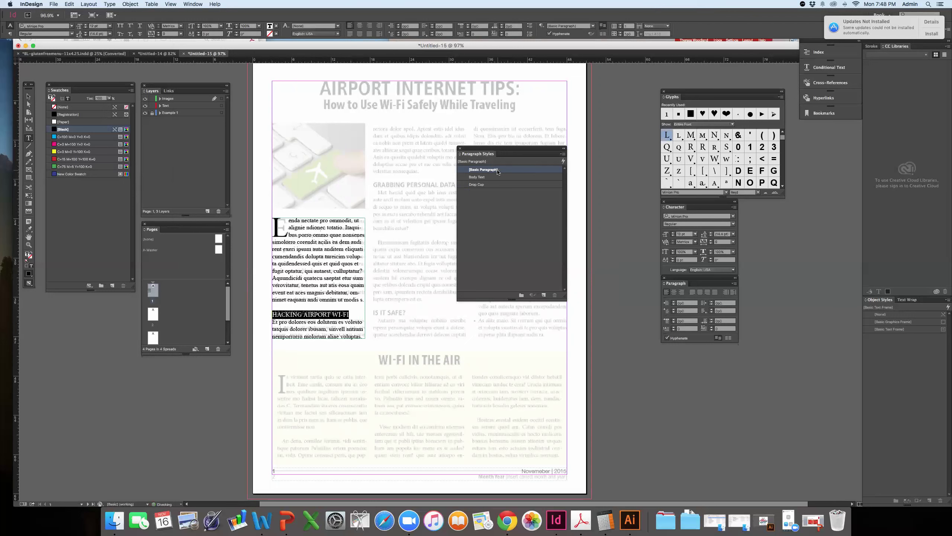
pyautogui.doubleClick(497, 171)
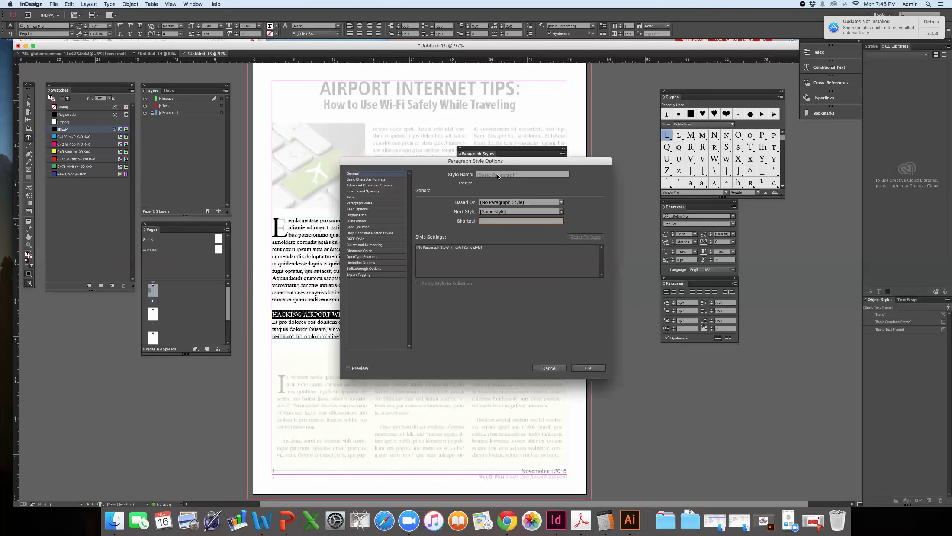
pyautogui.click(550, 368)
# Step: Create a paragraph style named "Sub header" from the "HACKING AIRPORT WI-FI" heading and apply it to that heading
pyautogui.click(543, 295)
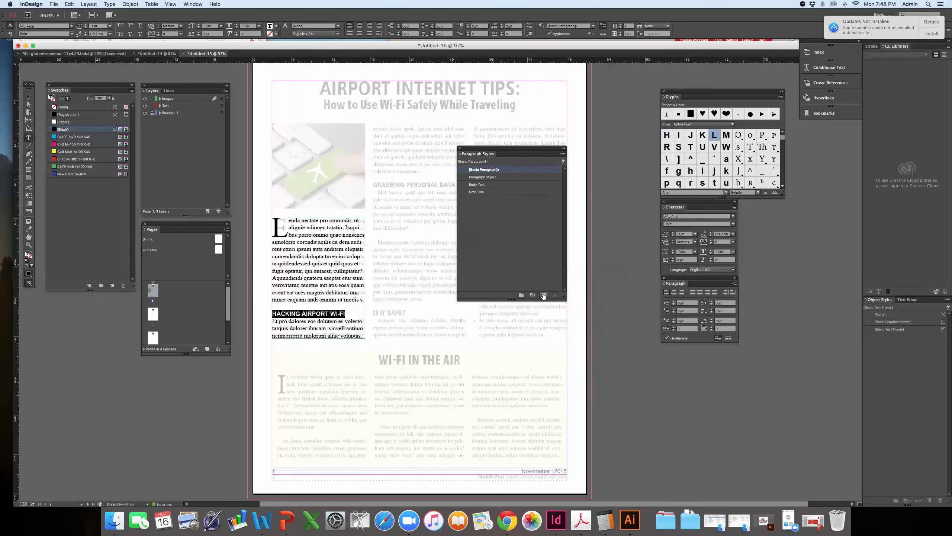
pyautogui.click(494, 178)
pyautogui.doubleClick(495, 178)
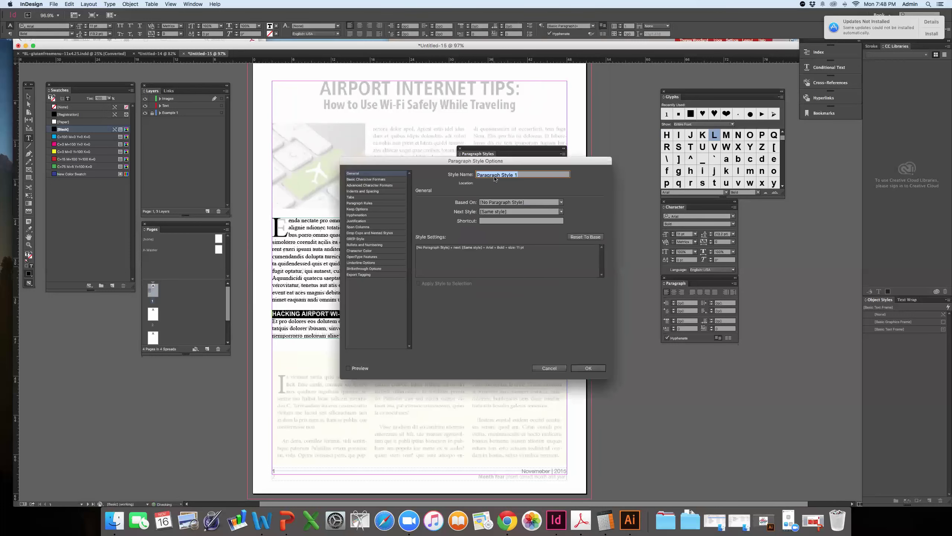
pyautogui.write('Sub header')
pyautogui.click(584, 368)
pyautogui.click(587, 368)
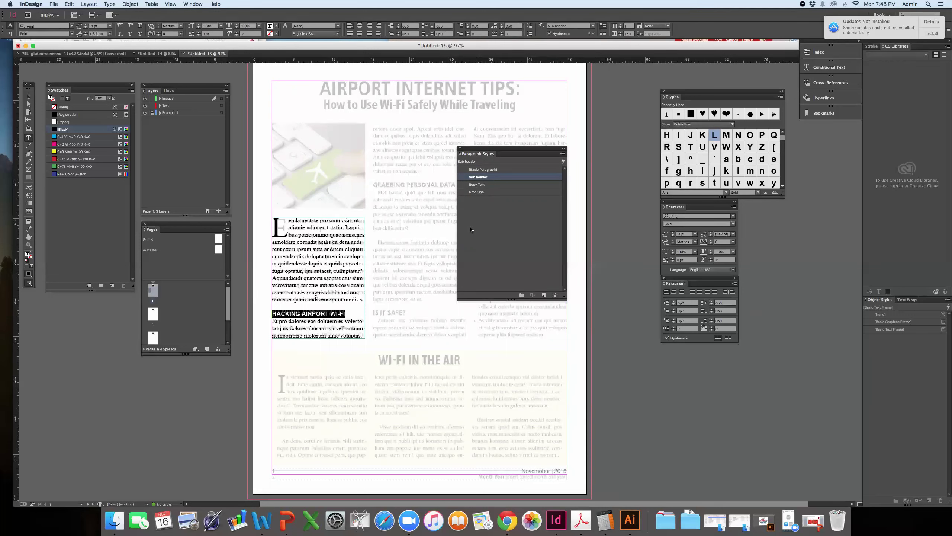
# Step: Clear the Paragraph Styles panel off the page and fill a new text frame over the sample's second column with placeholder text
pyautogui.moveTo(498, 157); pyautogui.dragTo(694, 243)
pyautogui.press('Escape')
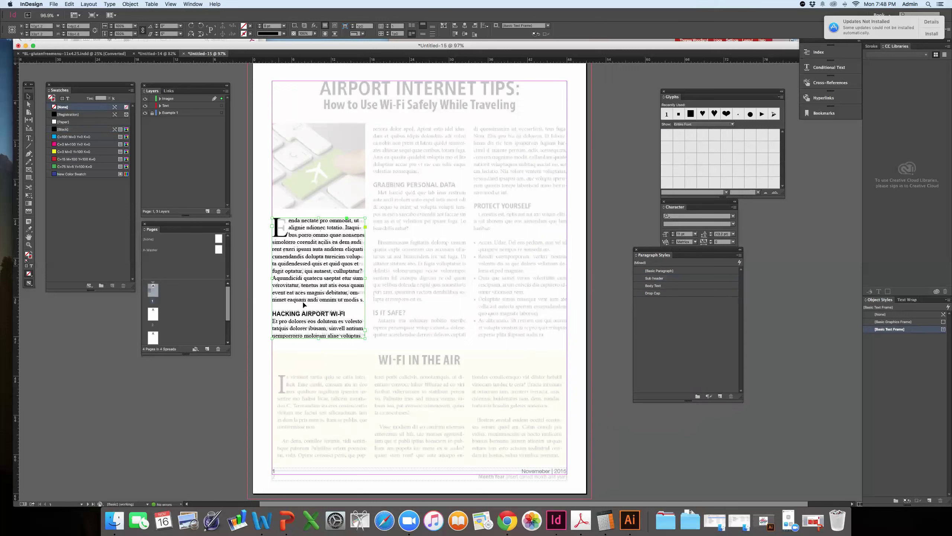
pyautogui.click(29, 138)
pyautogui.moveTo(374, 127); pyautogui.dragTo(468, 341)
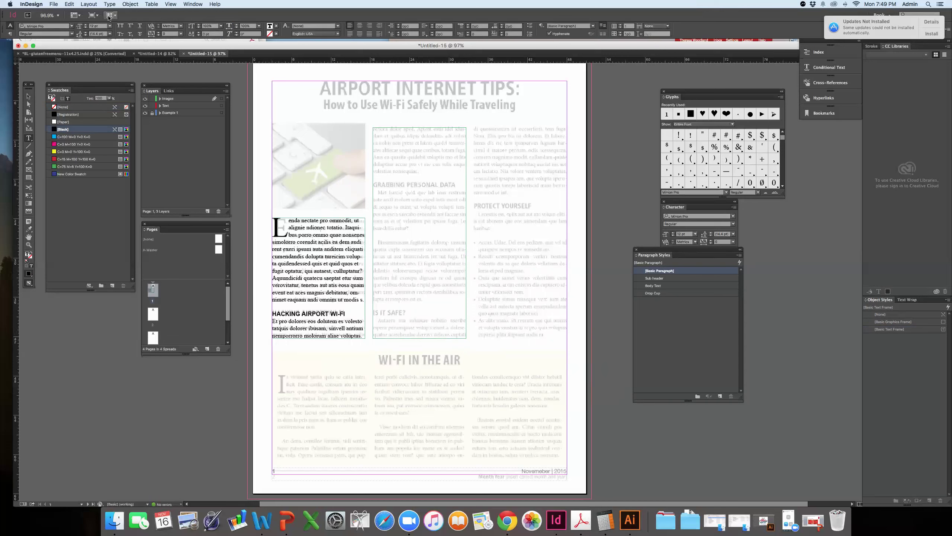
pyautogui.click(111, 4)
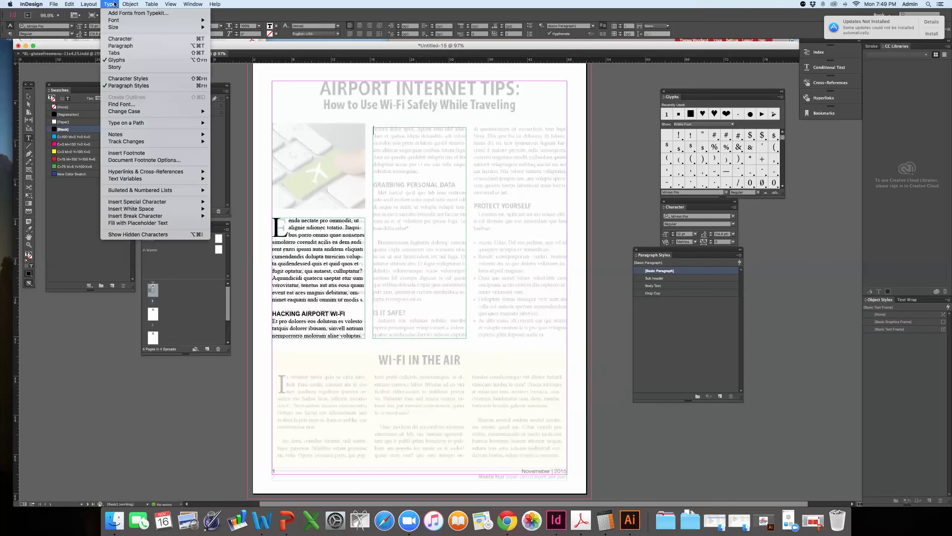
pyautogui.click(125, 224)
# Step: Separate the second column's placeholder text into paragraphs with blank lines before "Em fugit" and "Itaquod igentio"
pyautogui.click(408, 164)
pyautogui.press('Return')
pyautogui.press('Return')
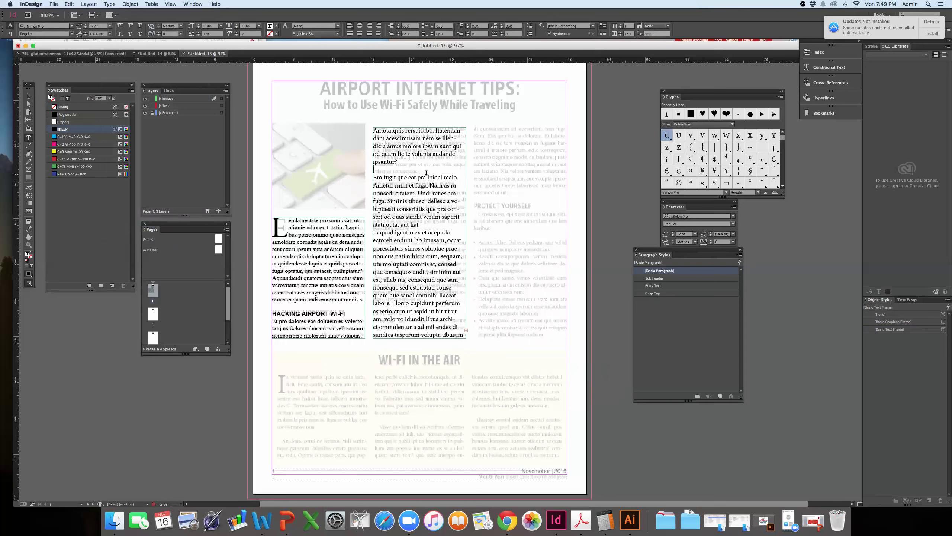
pyautogui.click(430, 232)
pyautogui.press('Return')
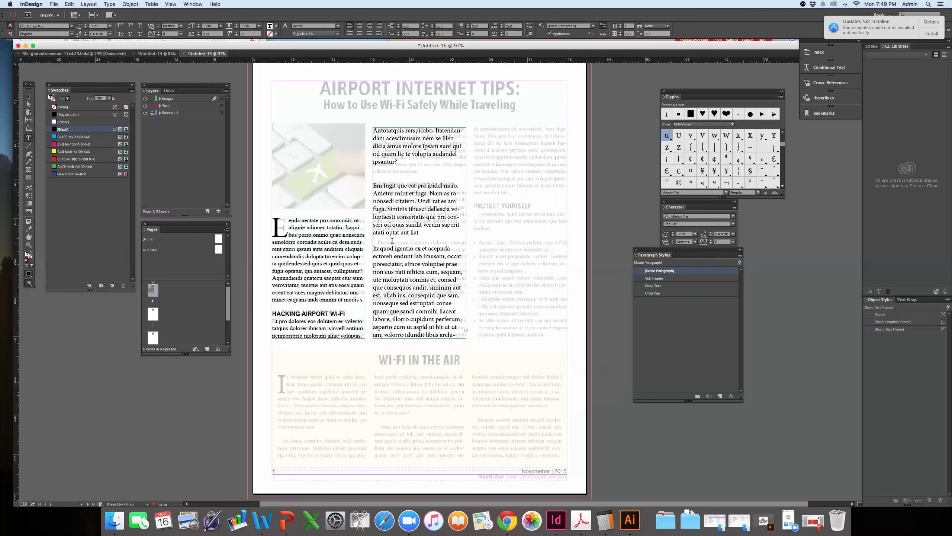
# Step: Add the heading "IS IT SAFE?" on its own line after "nonseque sed estruptati conse" in the second column
pyautogui.click(457, 304)
pyautogui.press('Return')
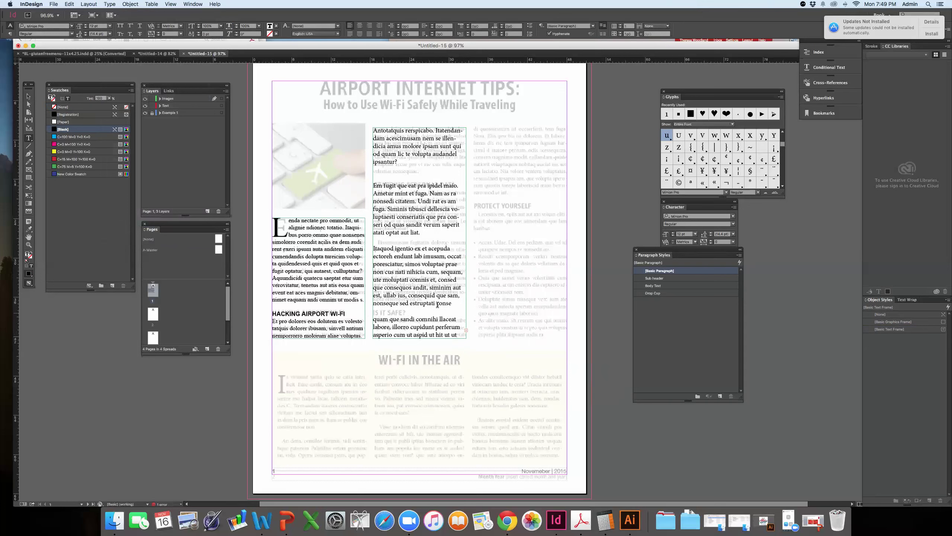
pyautogui.press('Return')
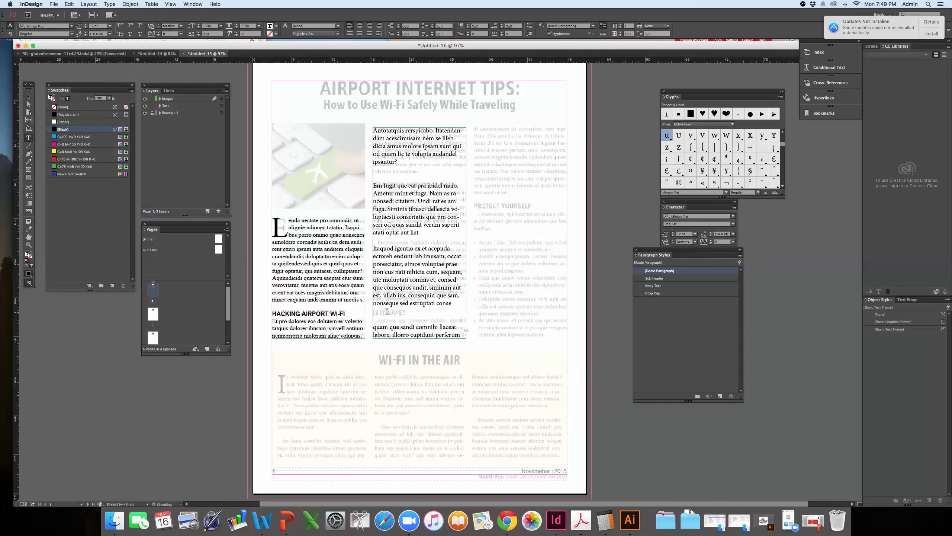
pyautogui.write('IS IT SAFE:')
pyautogui.press('BackSpace')
pyautogui.write('?')
pyautogui.press('Delete')
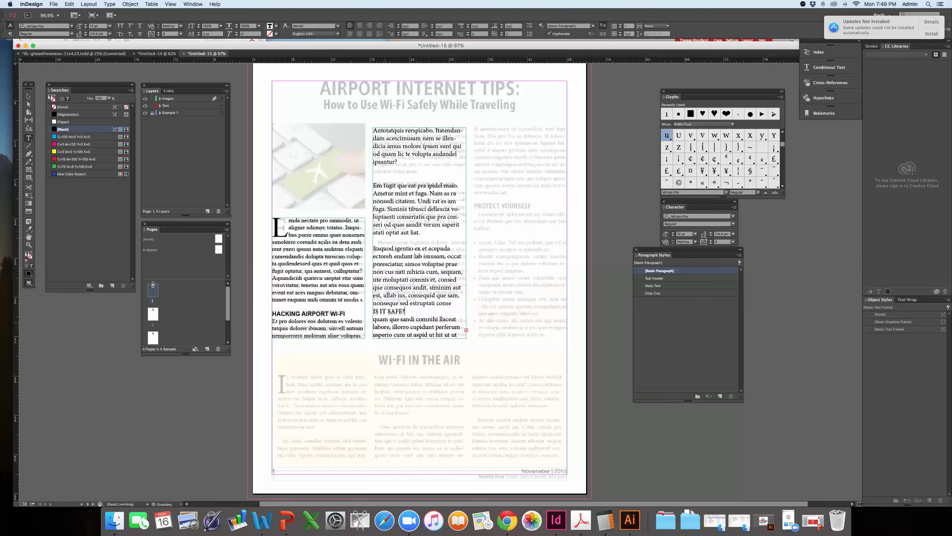
# Step: Apply the Sub header paragraph style to the "IS IT SAFE?" heading
pyautogui.moveTo(366, 312); pyautogui.dragTo(407, 311)
pyautogui.click(654, 278)
# Step: Apply the Body Text paragraph style to all of the second column's text and join "Em fugit" to the opening paragraph
pyautogui.click(382, 144)
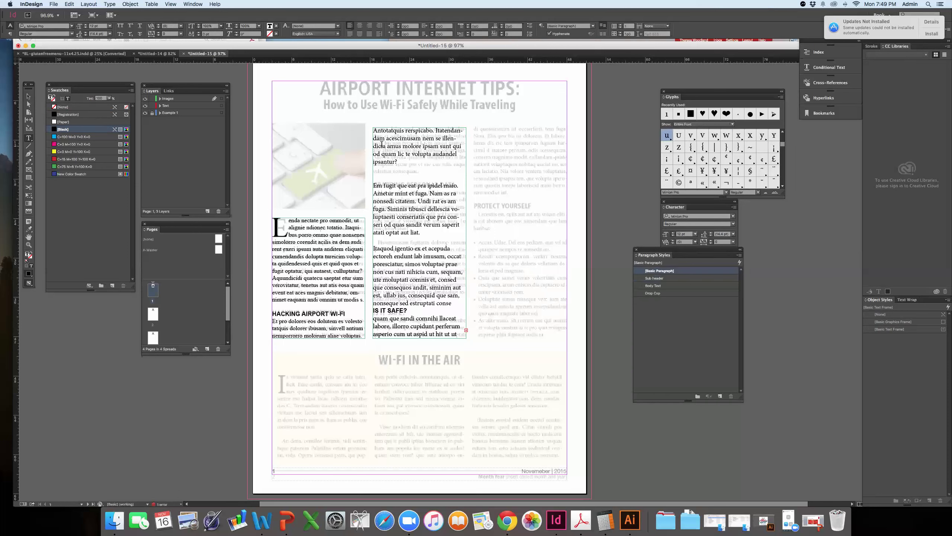
pyautogui.moveTo(373, 131); pyautogui.dragTo(458, 334)
pyautogui.click(654, 285)
pyautogui.click(438, 151)
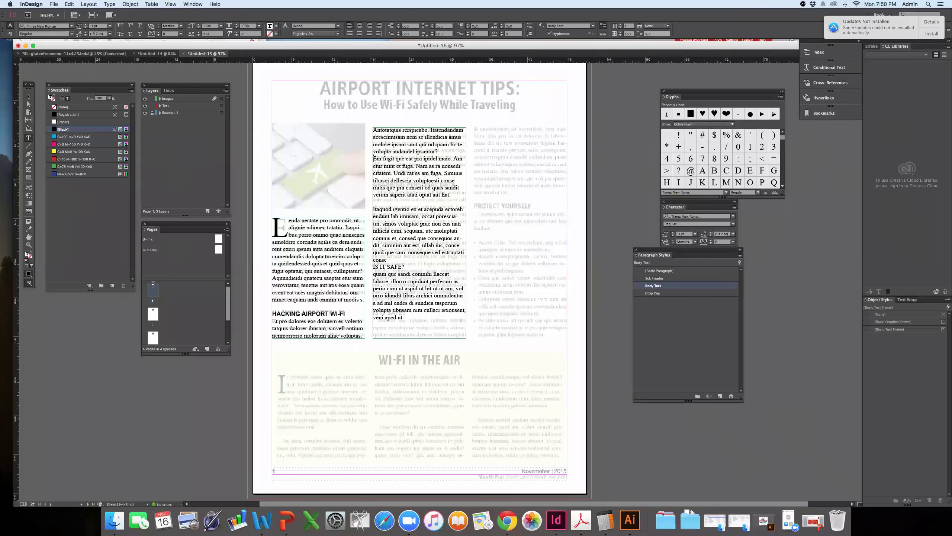
pyautogui.press('Delete')
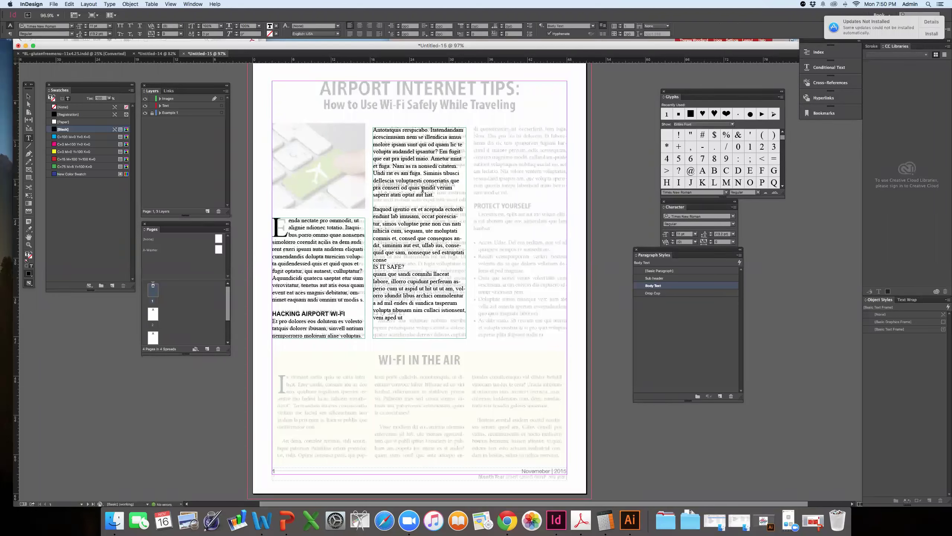
# Step: Break the second column's text after "Siminis tibusci" and enter "GRabbing personal data" below a blank line
pyautogui.click(462, 178)
pyautogui.press('Return')
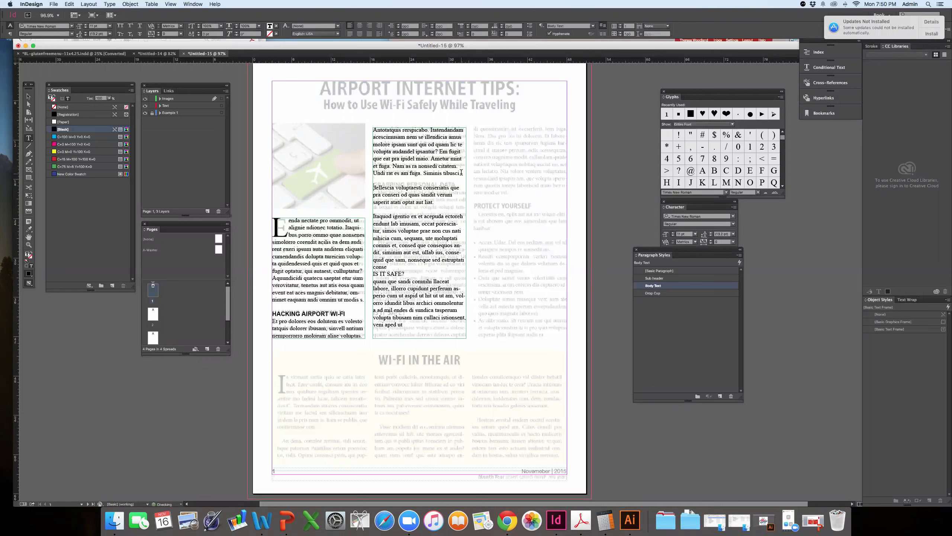
pyautogui.press('Return')
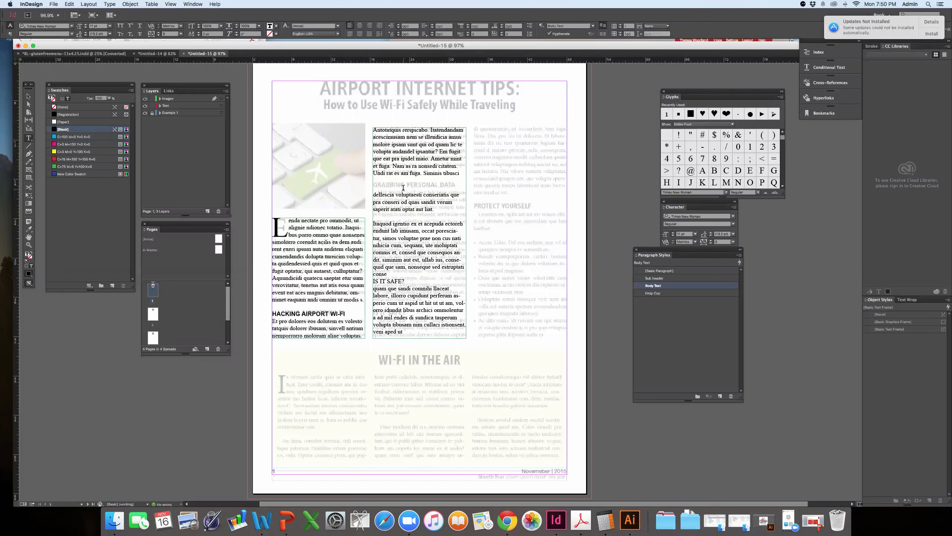
pyautogui.write('GRabbing personal data')
# Step: Apply the Sub header paragraph style to the "GRabbing personal data" line and convert it to uppercase
pyautogui.tripleClick(431, 187)
pyautogui.click(654, 278)
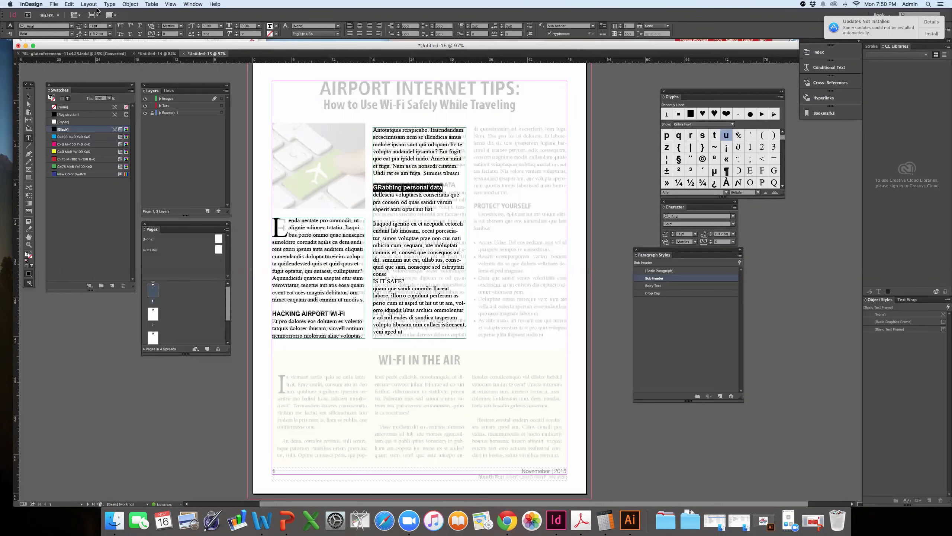
pyautogui.click(110, 4)
pyautogui.moveTo(200, 115)
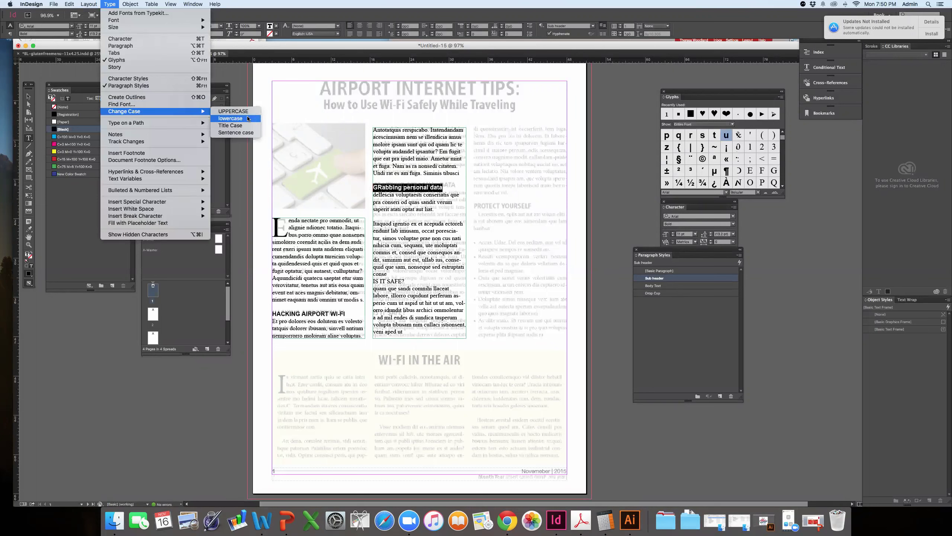
pyautogui.click(241, 111)
pyautogui.click(412, 189)
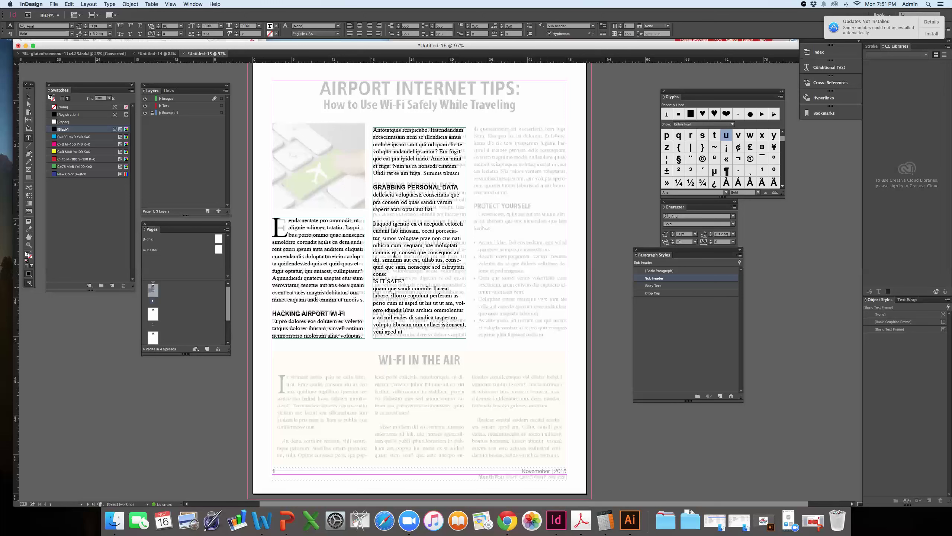
pyautogui.click(404, 275)
pyautogui.press('Return')
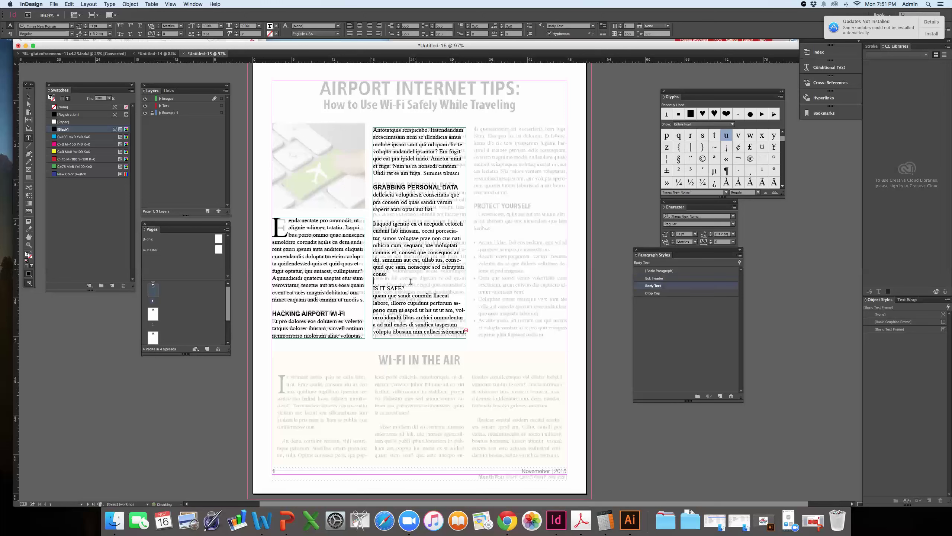
pyautogui.press('BackSpace')
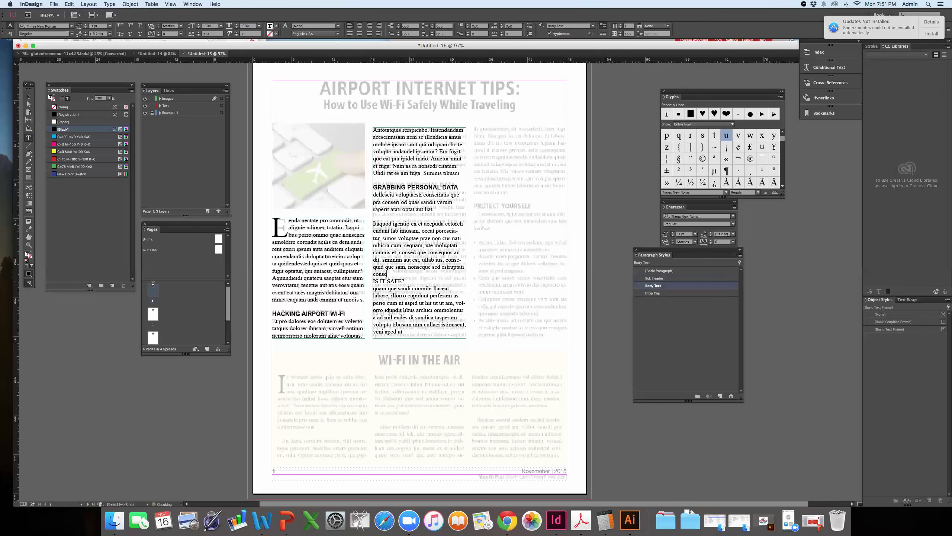
# Step: Move the "IS IT SAFE?" heading down to follow "sundica tasperum", removing the text after it and leaving a blank line above
pyautogui.tripleClick(397, 281)
pyautogui.press('BackSpace')
pyautogui.click(428, 308)
pyautogui.press('super+z')
pyautogui.press('super+z')
pyautogui.press('super+z')
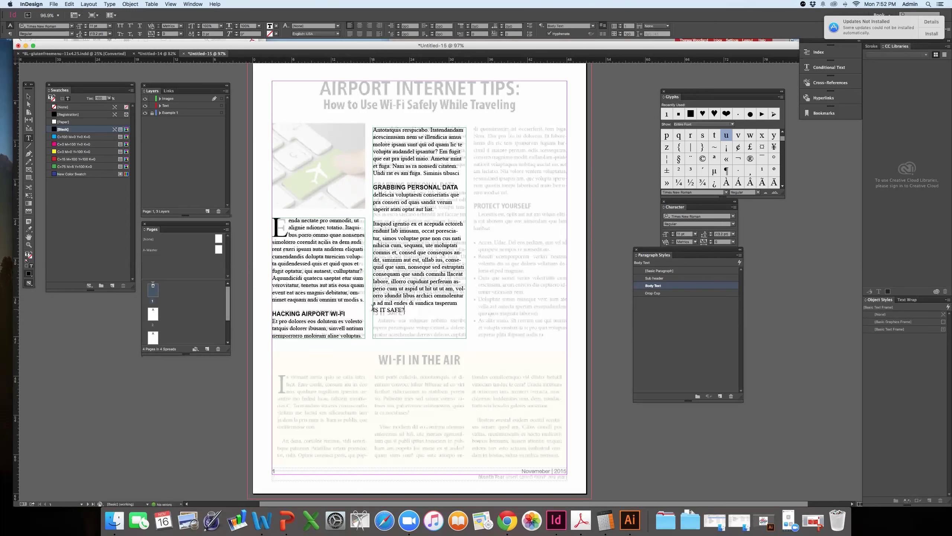
pyautogui.click(373, 309)
pyautogui.press('Return')
# Step: Copy the formatting of the "HACKING AIRPORT WI-FI" heading onto "IS IT SAFE?" with the Eyedropper, and deselect the text frame
pyautogui.tripleClick(384, 316)
pyautogui.click(29, 229)
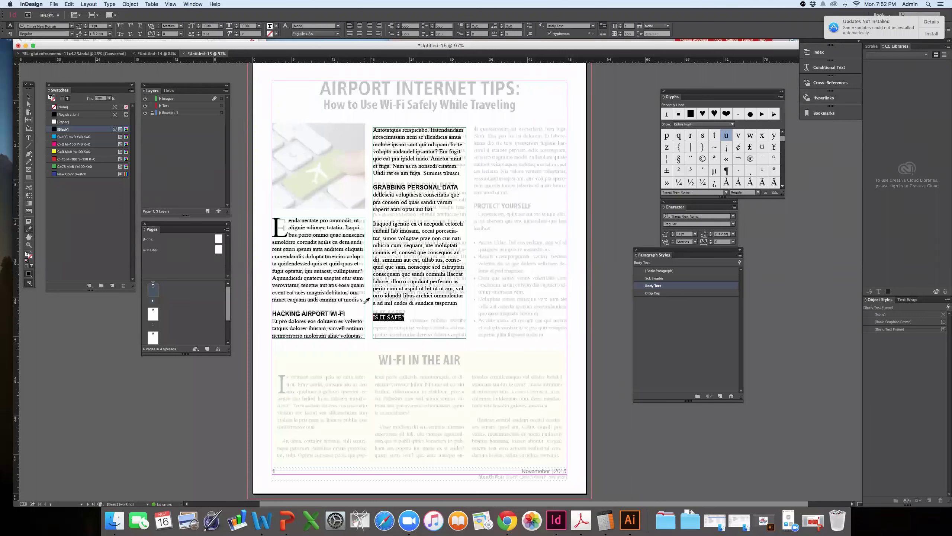
pyautogui.click(327, 313)
pyautogui.click(28, 99)
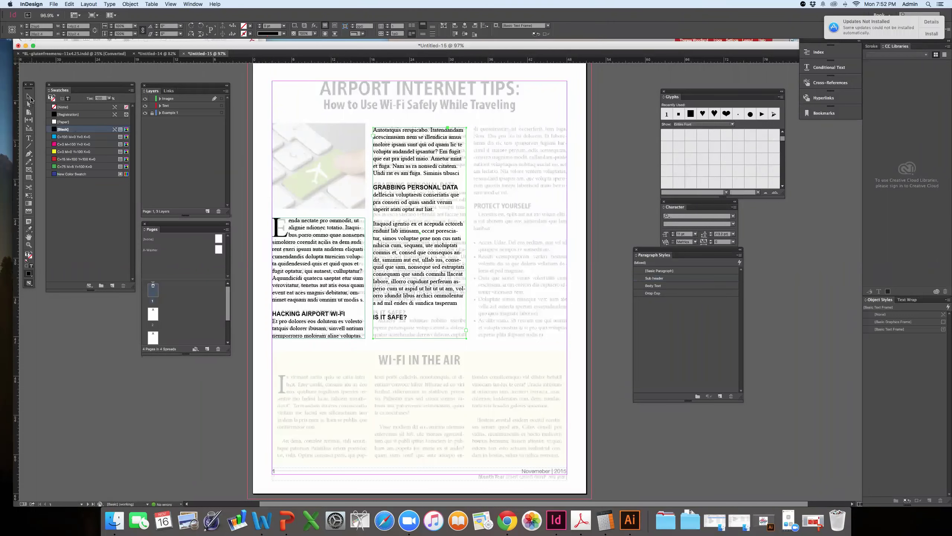
pyautogui.click(588, 236)
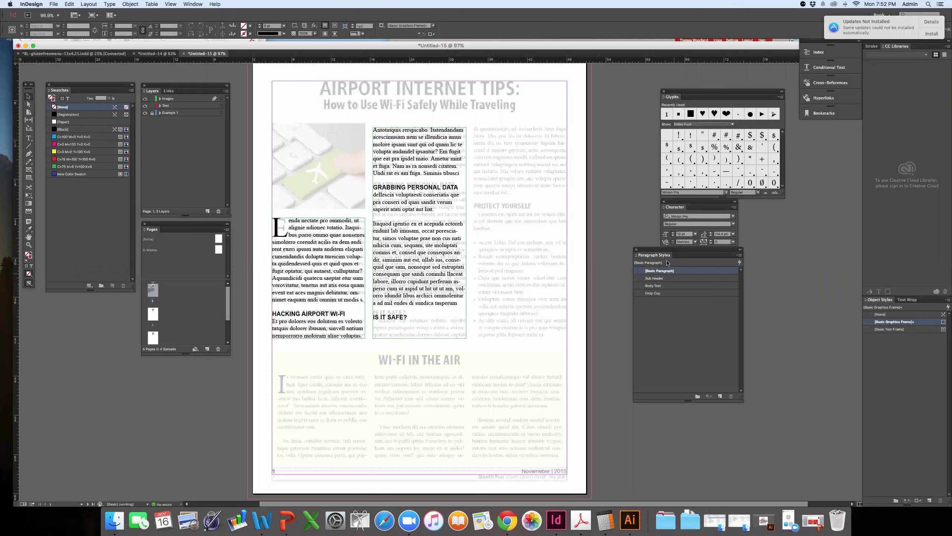
pyautogui.moveTo(672, 251); pyautogui.dragTo(645, 287)
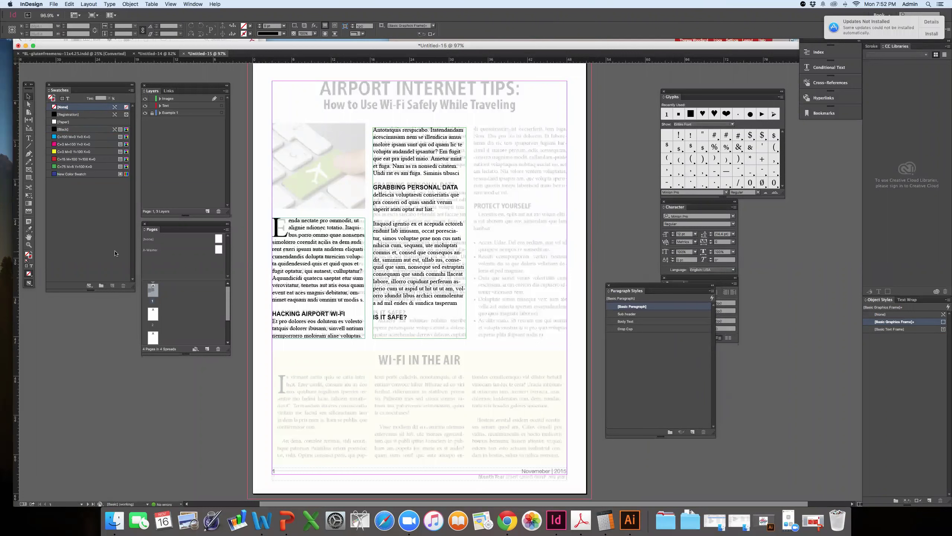
pyautogui.doubleClick(219, 250)
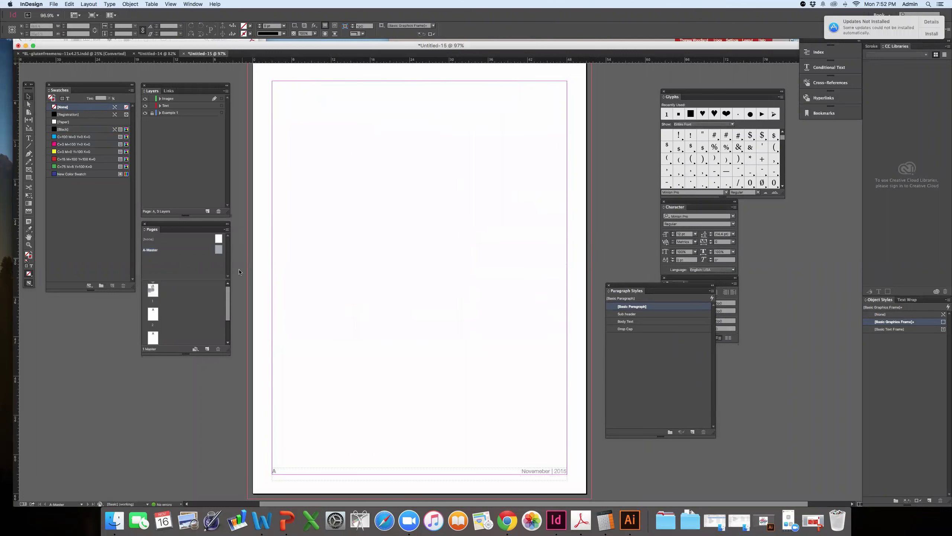
pyautogui.doubleClick(153, 291)
# Step: Place airport_wifi.jpg from the Finder assignment folder over page 1's sample photo and crop its frame to that area
pyautogui.click(115, 519)
pyautogui.click(96, 67)
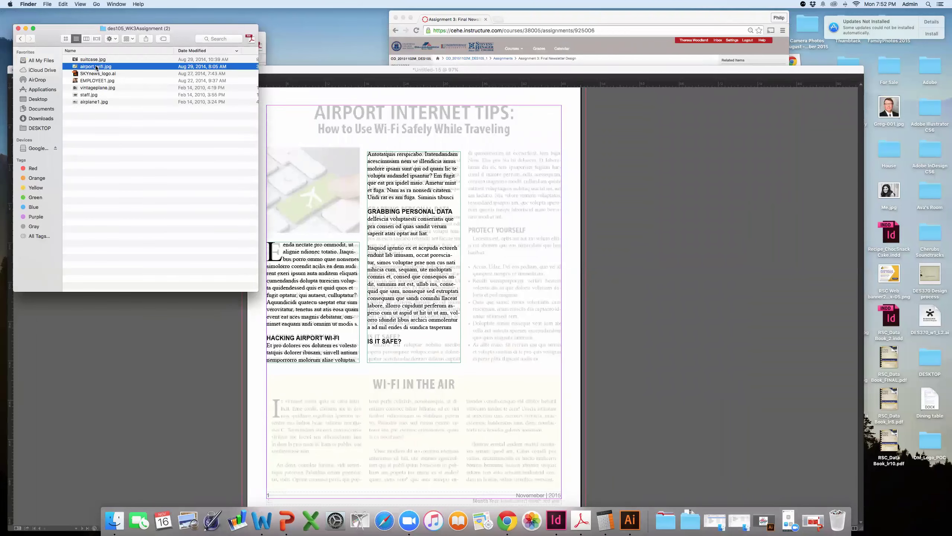
pyautogui.press('space')
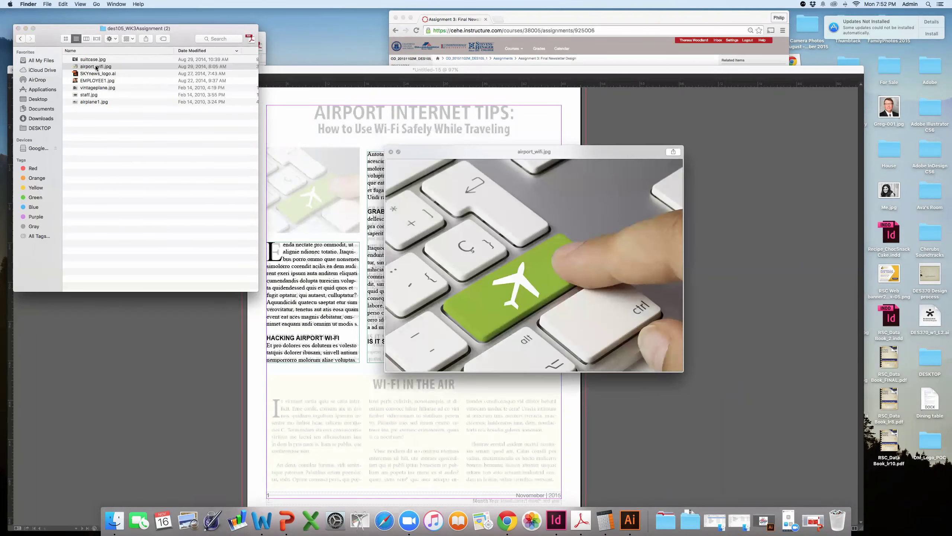
pyautogui.press('space')
pyautogui.moveTo(97, 66); pyautogui.dragTo(359, 203)
pyautogui.moveTo(314, 259); pyautogui.dragTo(313, 234)
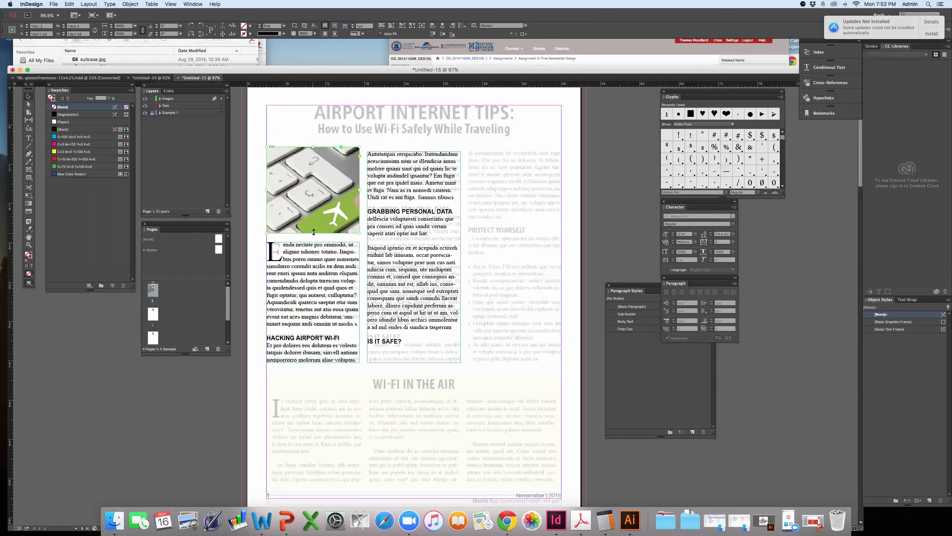
# Step: Try a reduced opacity on the placed keyboard photo, restore it to full opacity and deselect it
pyautogui.click(260, 206)
pyautogui.click(312, 189)
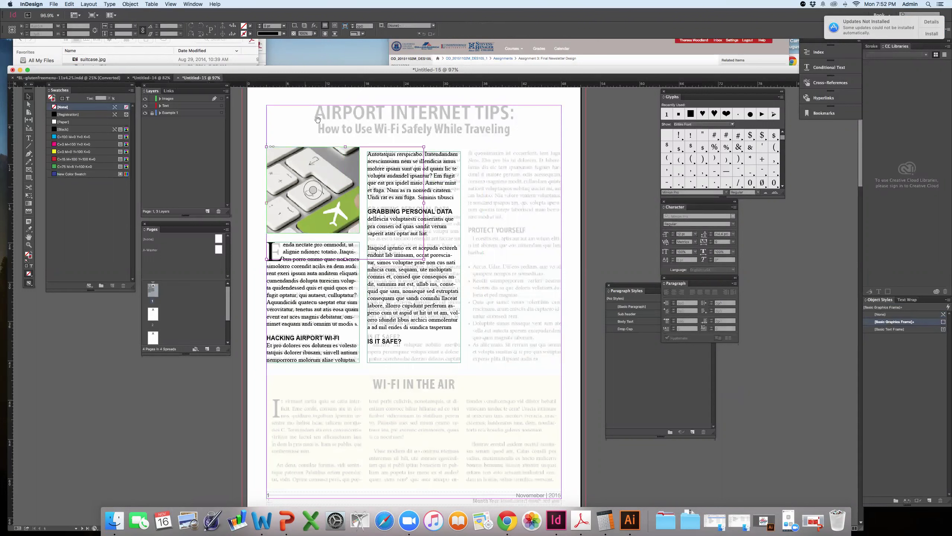
pyautogui.click(302, 41)
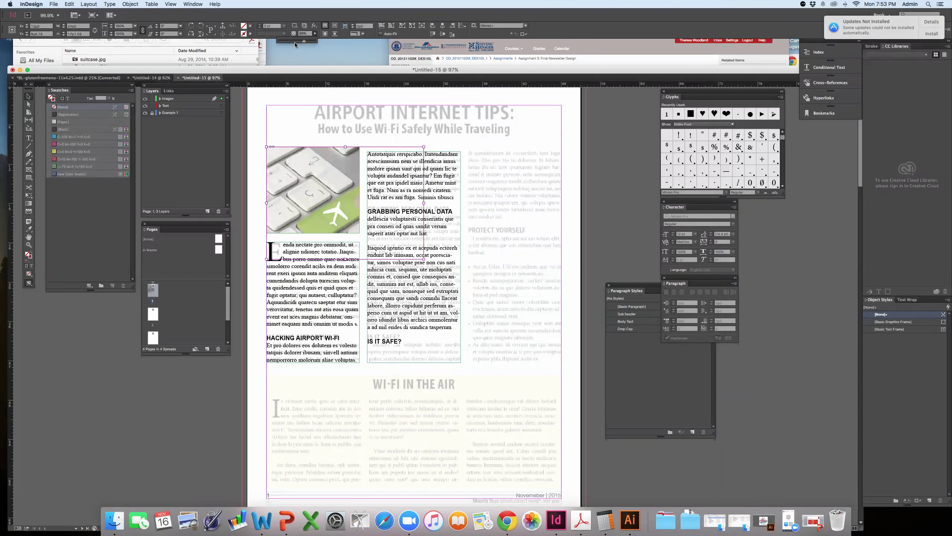
pyautogui.click(285, 170)
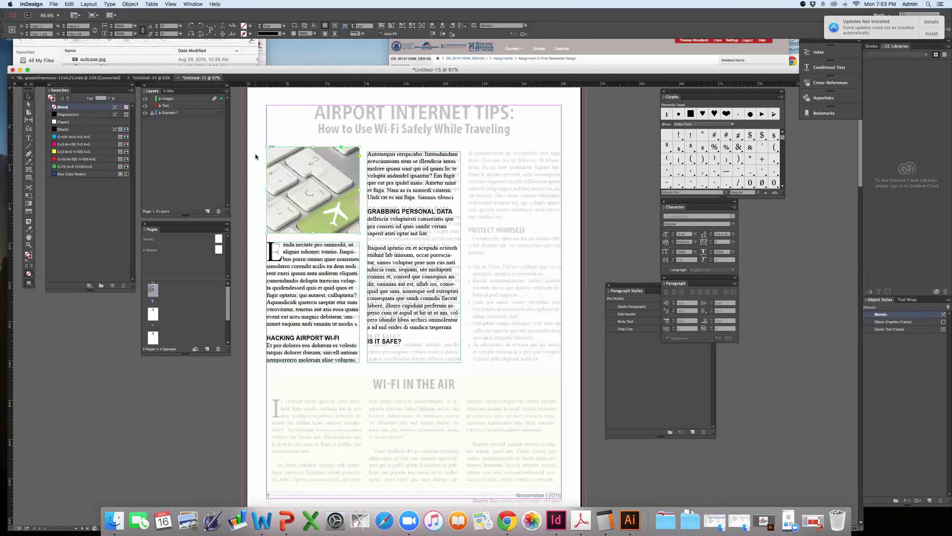
pyautogui.click(255, 153)
pyautogui.click(314, 192)
pyautogui.click(315, 34)
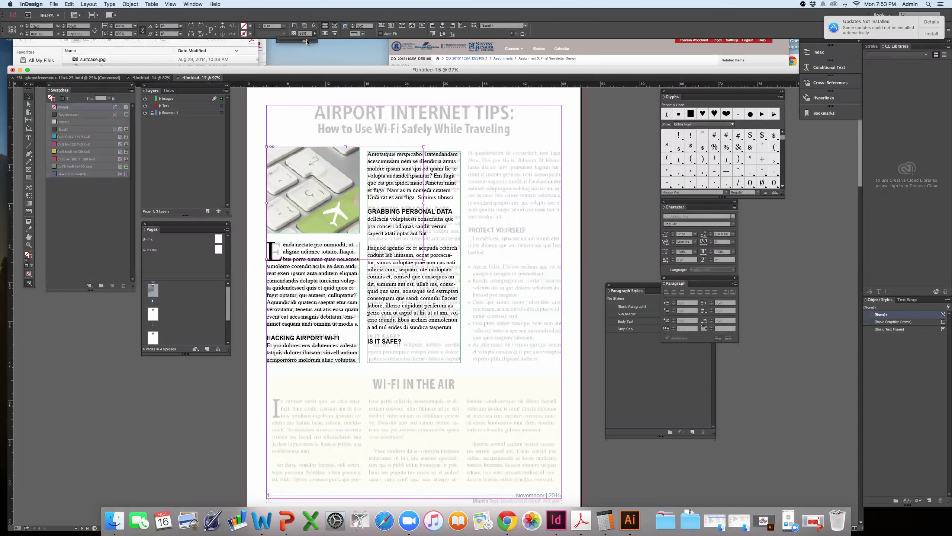
pyautogui.click(264, 94)
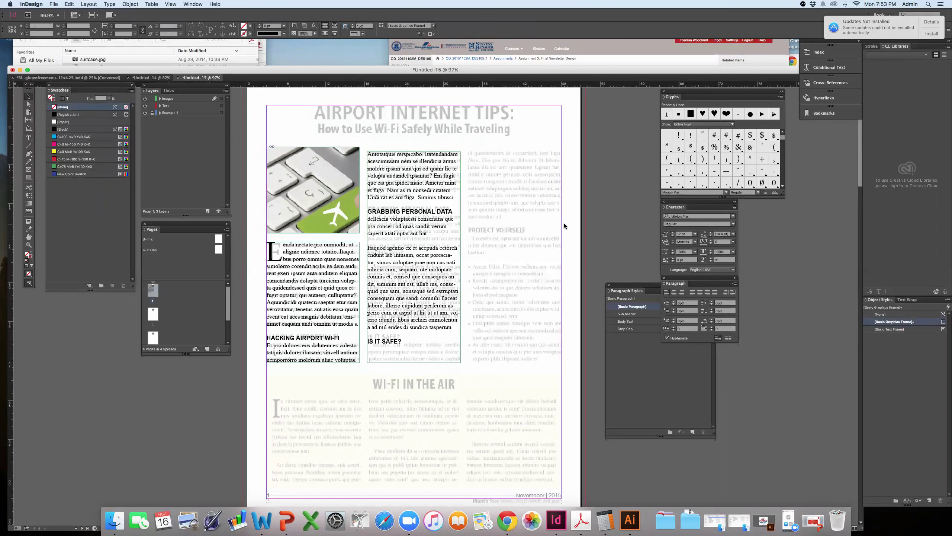
# Step: Try moving the second column's text frame up towards the top of the photo, and undo the move
pyautogui.press('super+2')
pyautogui.click(340, 233)
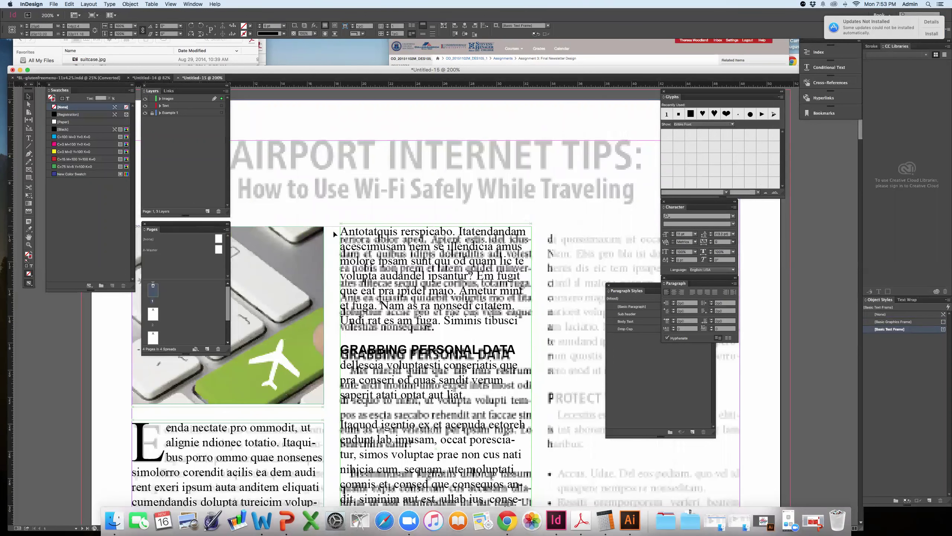
pyautogui.moveTo(335, 234); pyautogui.dragTo(335, 234)
pyautogui.press('super+z')
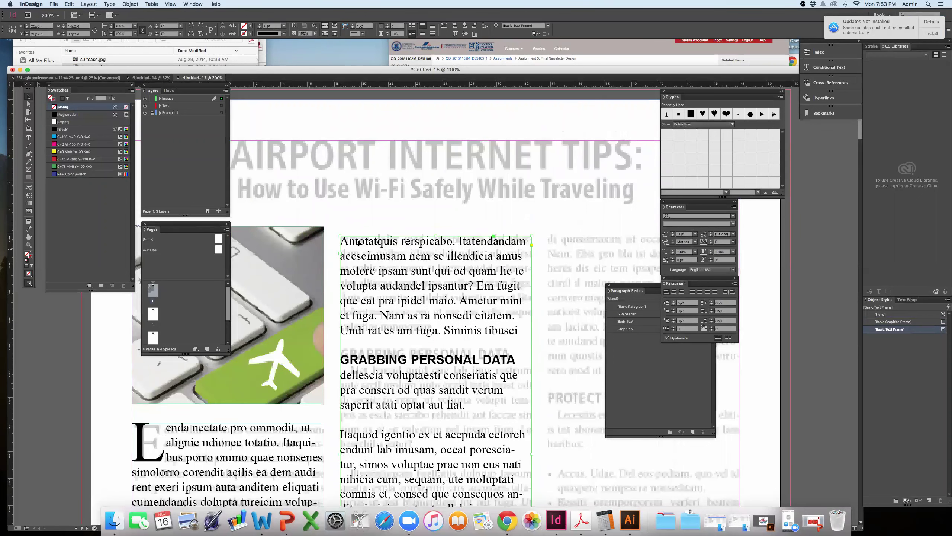
# Step: Fill the space below "IS IT SAFE?" with placeholder text and apply the Body Text paragraph style to it
pyautogui.doubleClick(377, 195)
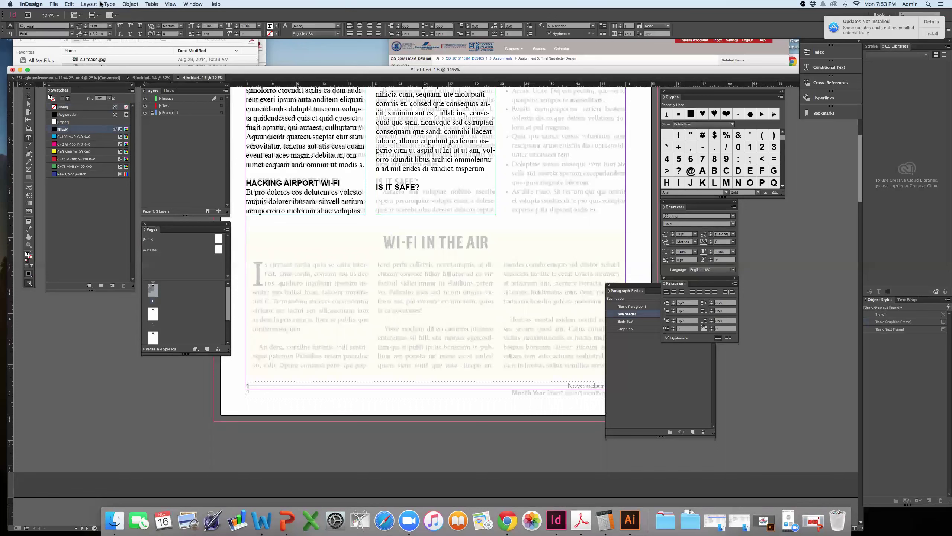
pyautogui.click(109, 4)
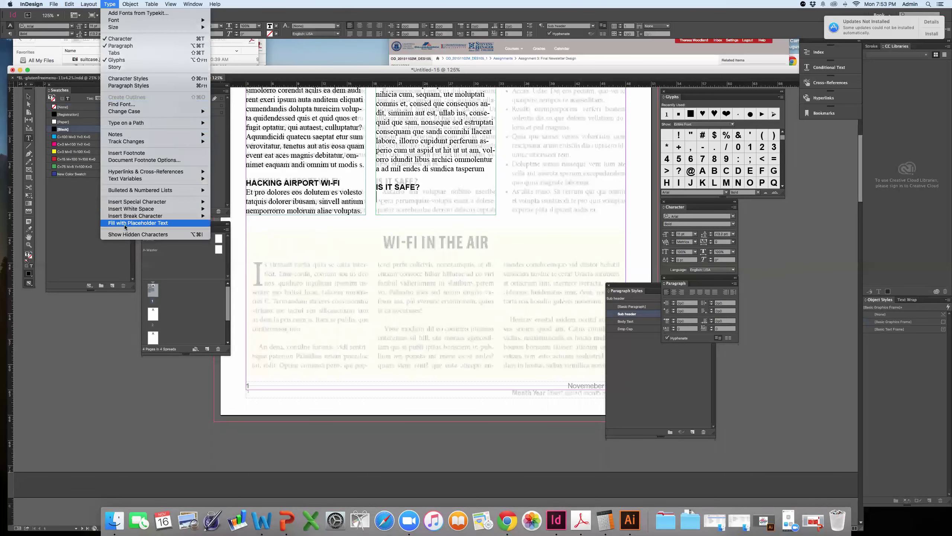
pyautogui.click(137, 223)
pyautogui.tripleClick(384, 196)
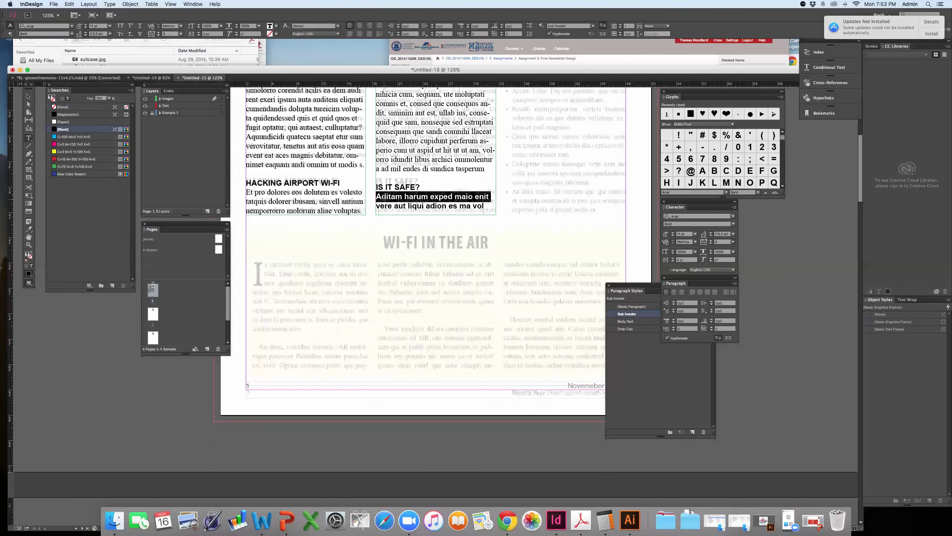
pyautogui.moveTo(377, 196); pyautogui.dragTo(497, 234)
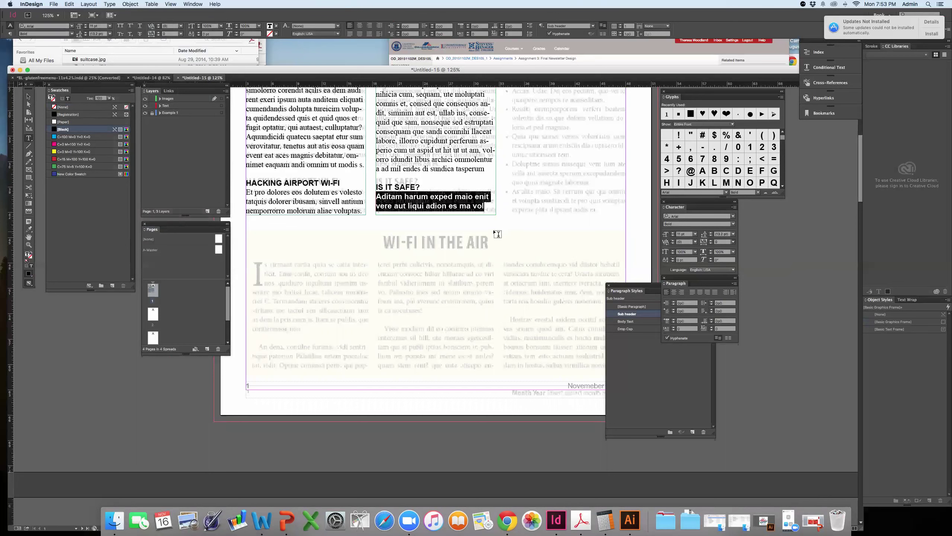
pyautogui.click(627, 322)
pyautogui.click(465, 206)
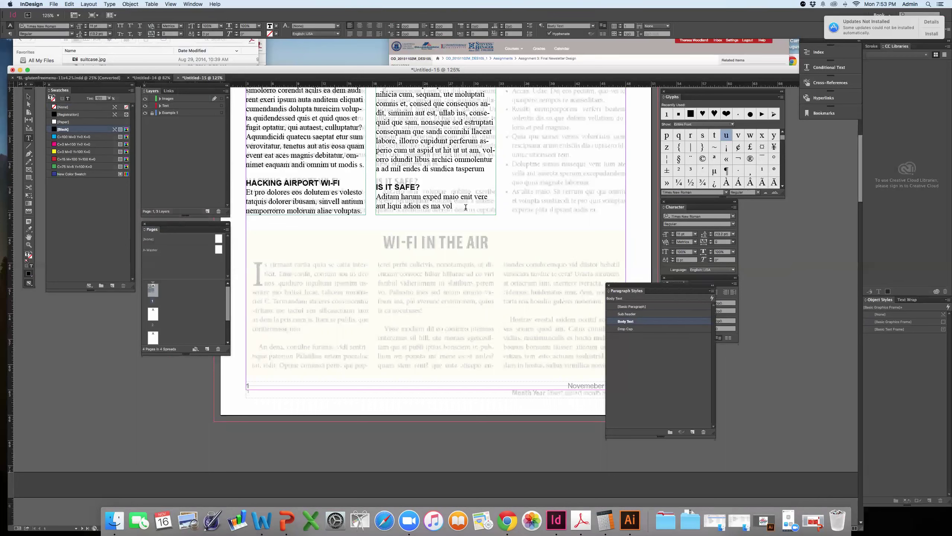
# Step: Nudge the second column's text frame down and adjust its bottom edge to line up with the first column's
pyautogui.press('super+equal')
pyautogui.press('super+equal')
pyautogui.press('Escape')
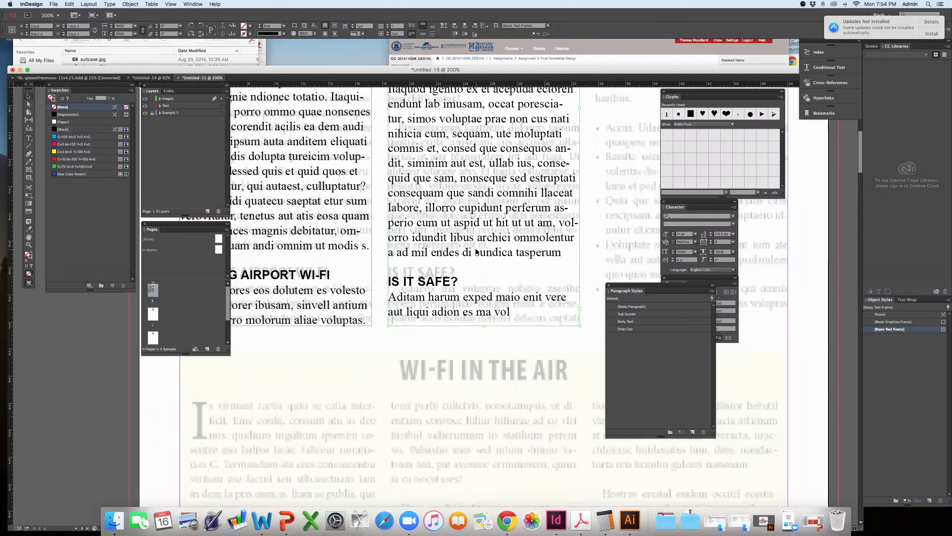
pyautogui.doubleClick(501, 312)
pyautogui.click(396, 262)
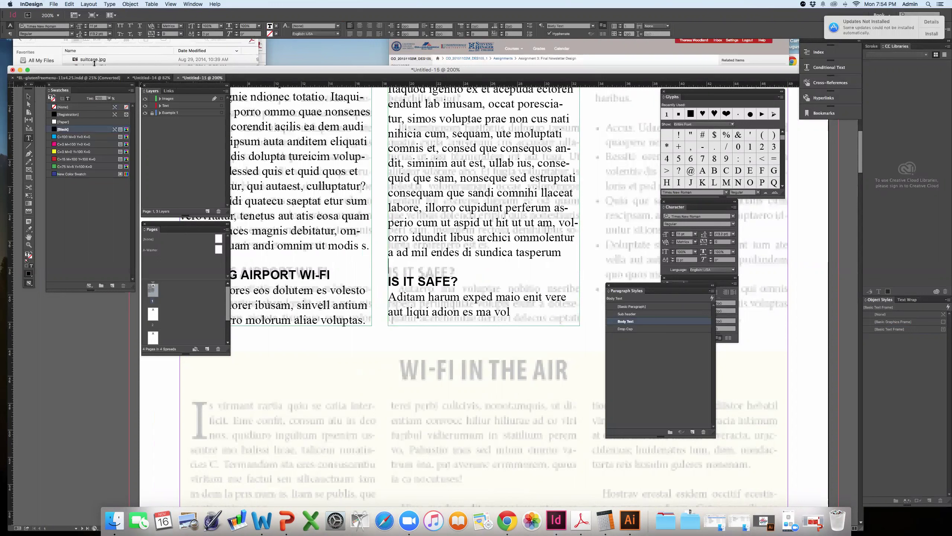
pyautogui.press('Escape')
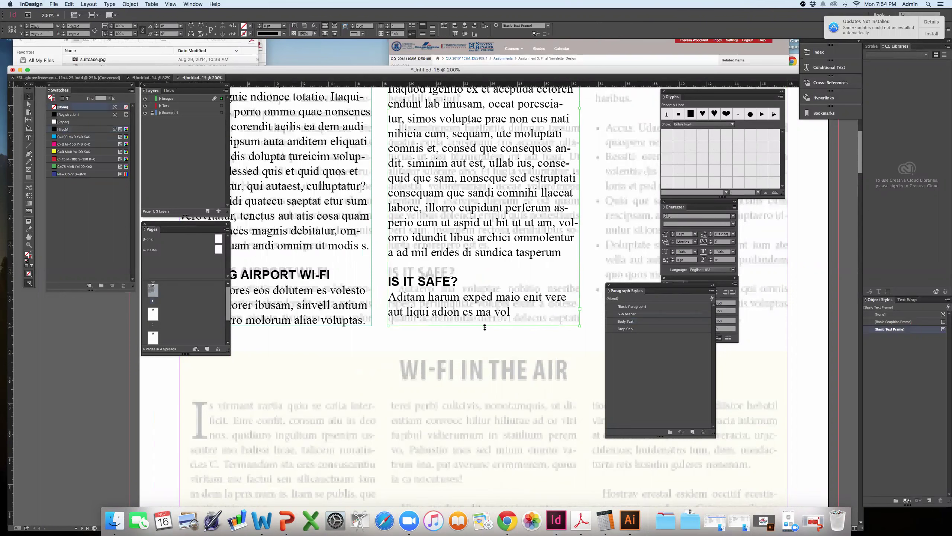
pyautogui.press('Down')
pyautogui.press('Down')
pyautogui.press('Down')
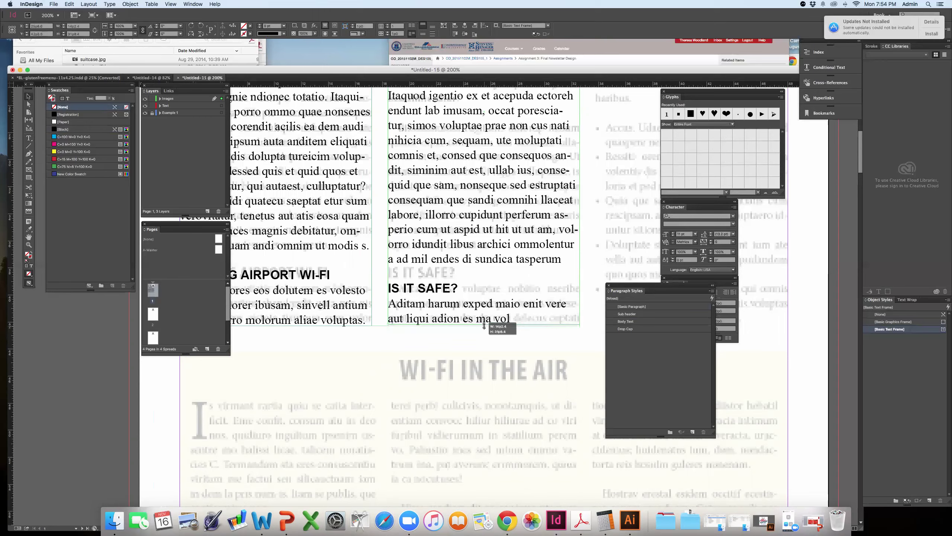
pyautogui.moveTo(484, 330); pyautogui.dragTo(488, 325)
pyautogui.click(488, 332)
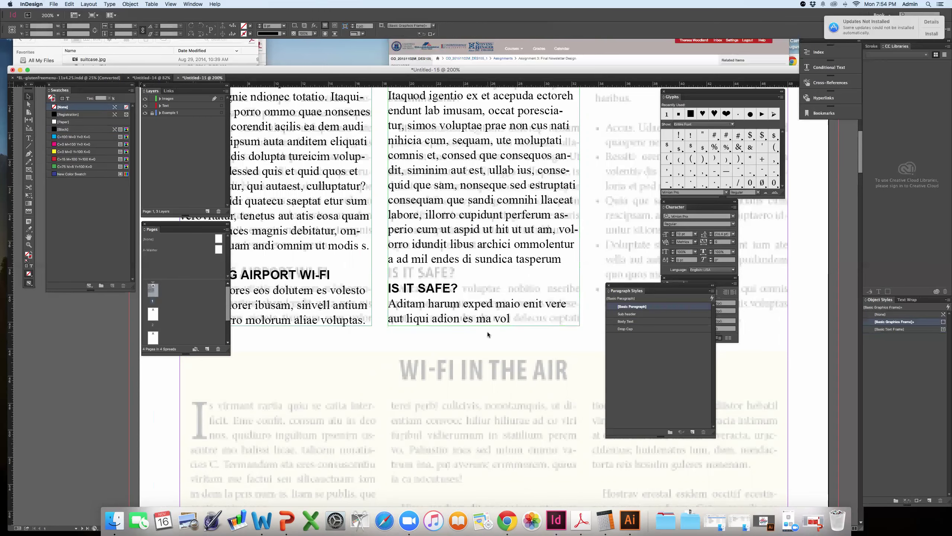
pyautogui.press('super+1')
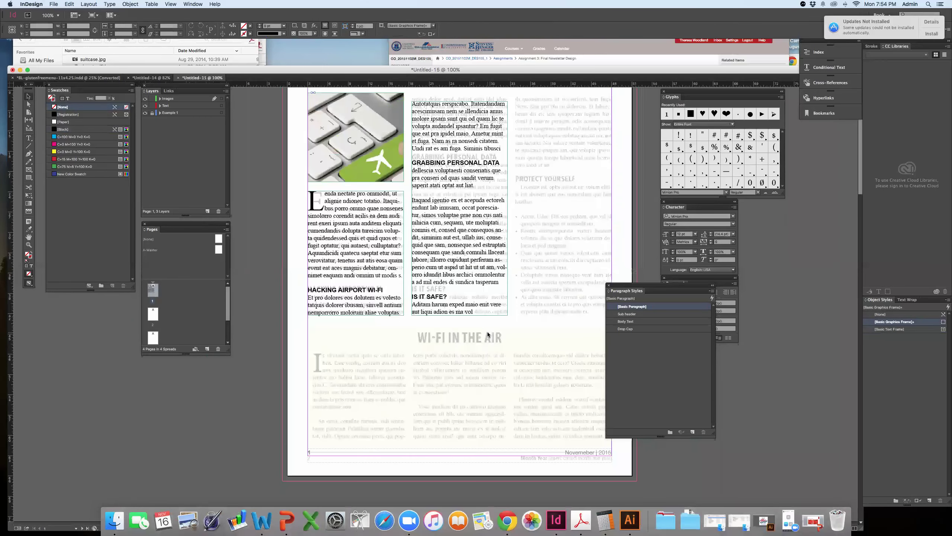
# Step: Raise the second column's top edge level with the photo and extend the placeholder text under "IS IT SAFE?" to the frame's end
pyautogui.moveTo(460, 101); pyautogui.dragTo(460, 93)
pyautogui.scroll(5, 456, 225)
pyautogui.doubleClick(393, 277)
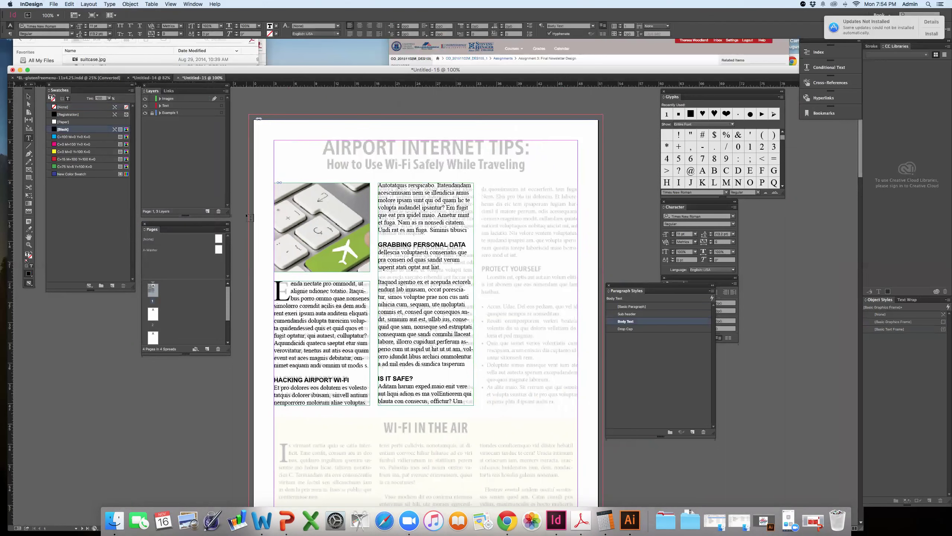
# Step: Examine which paragraph styles the body text and the "HACKING AIRPORT WI-FI" heading use
pyautogui.click(29, 96)
pyautogui.doubleClick(298, 329)
pyautogui.moveTo(390, 318); pyautogui.dragTo(375, 283)
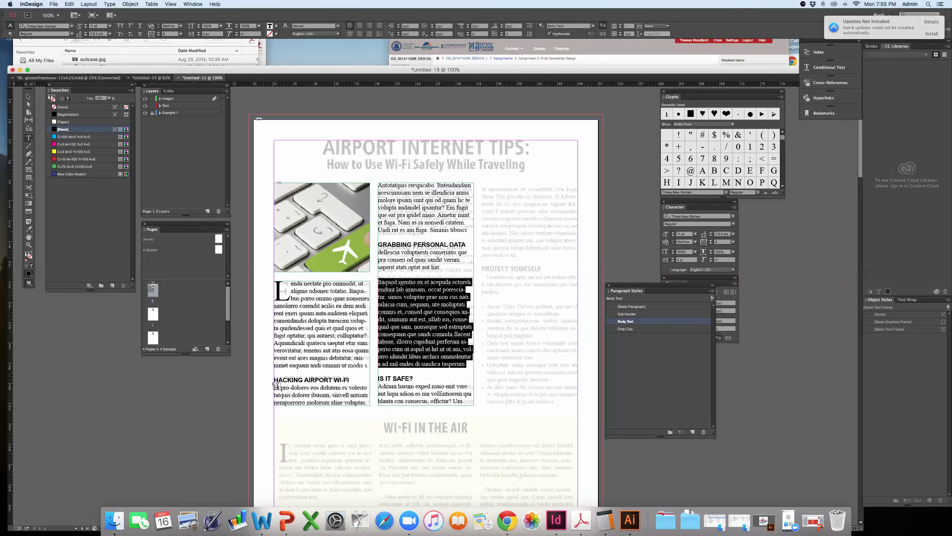
pyautogui.click(300, 380)
pyautogui.doubleClick(300, 380)
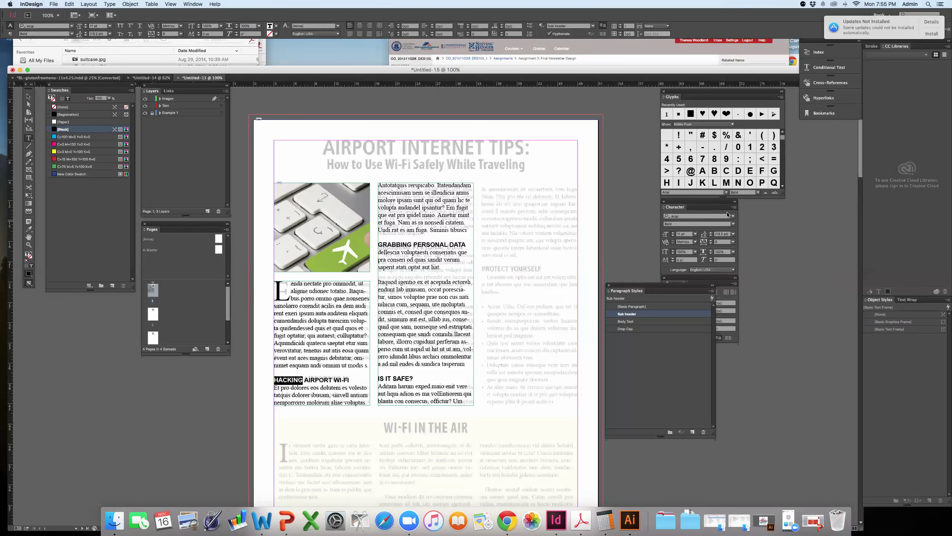
pyautogui.press('Escape')
pyautogui.click(322, 143)
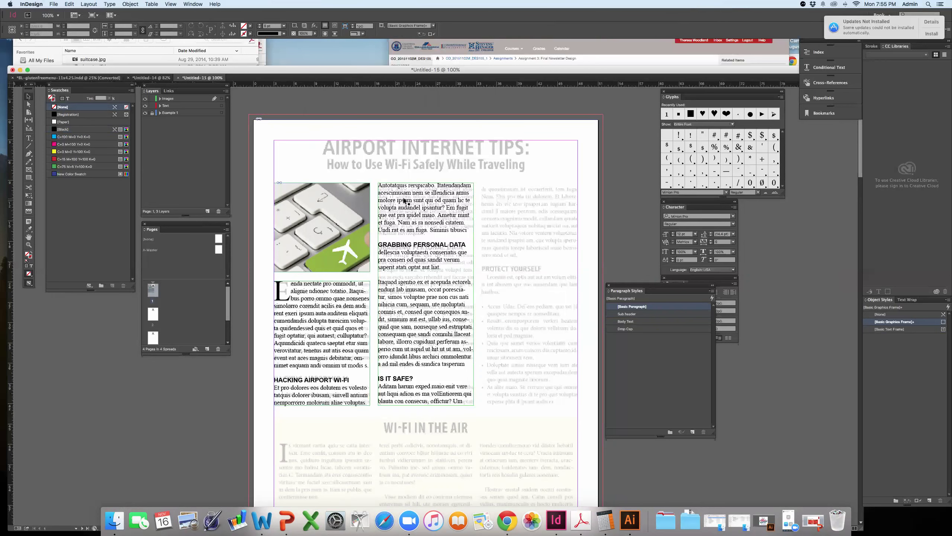
# Step: Switch to Finder and preview the sample newsletter pages, including Newsppr w3-12.jpg and Newsppr w3-14.jpg
pyautogui.scroll(-5, 404, 201)
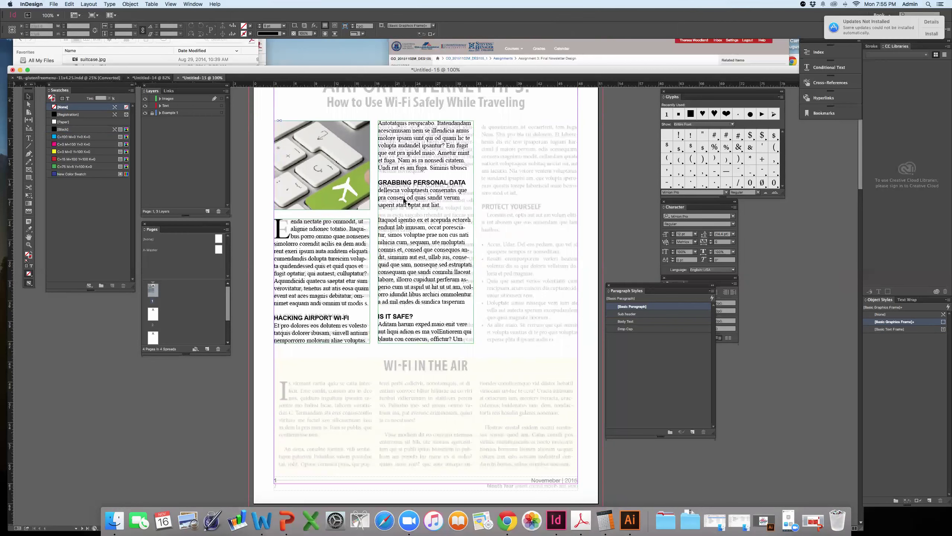
pyautogui.click(134, 52)
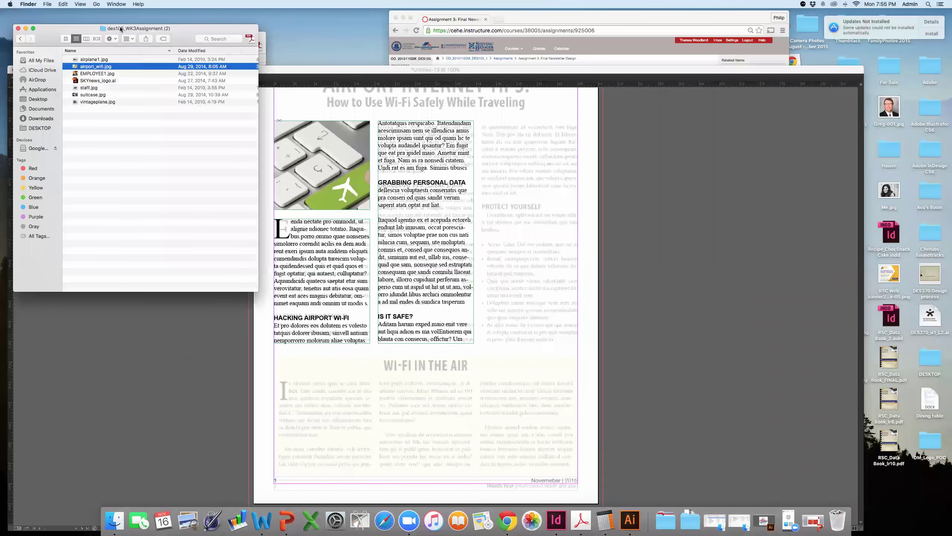
pyautogui.press('super+grave')
pyautogui.press('super+grave')
pyautogui.click(106, 83)
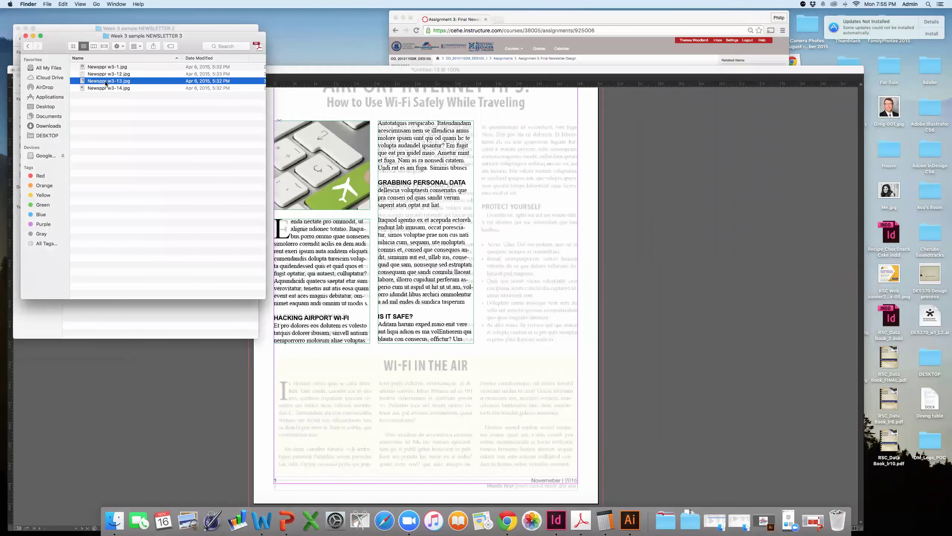
pyautogui.press('space')
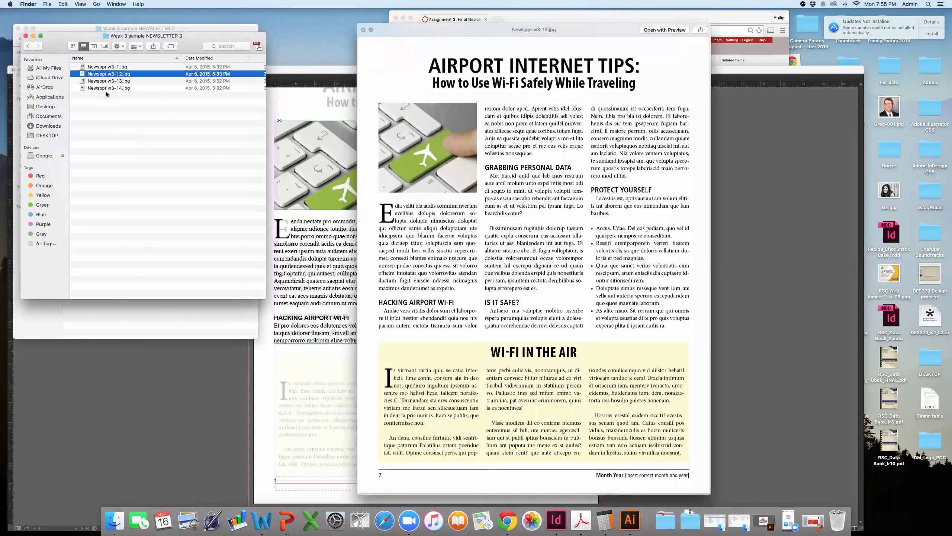
pyautogui.click(107, 88)
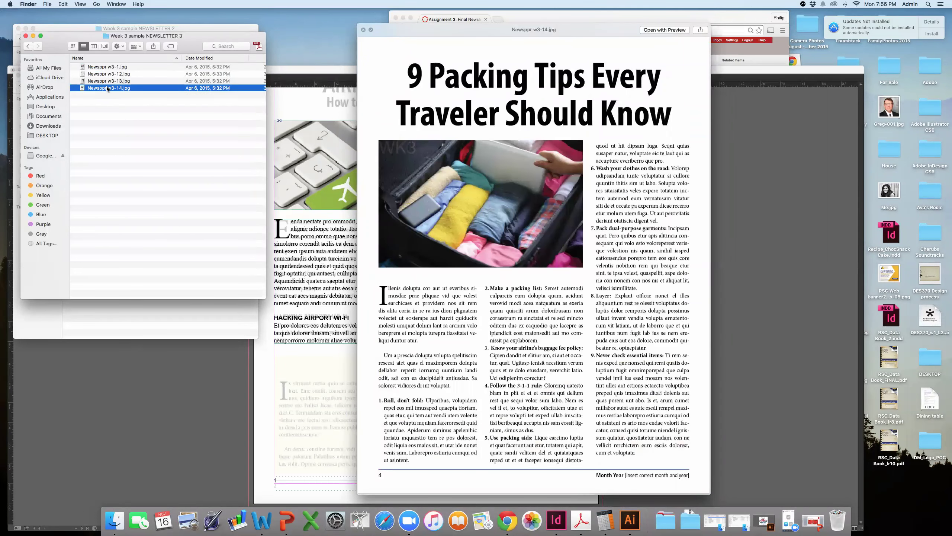
pyautogui.click(157, 323)
pyautogui.click(96, 113)
pyautogui.press('space')
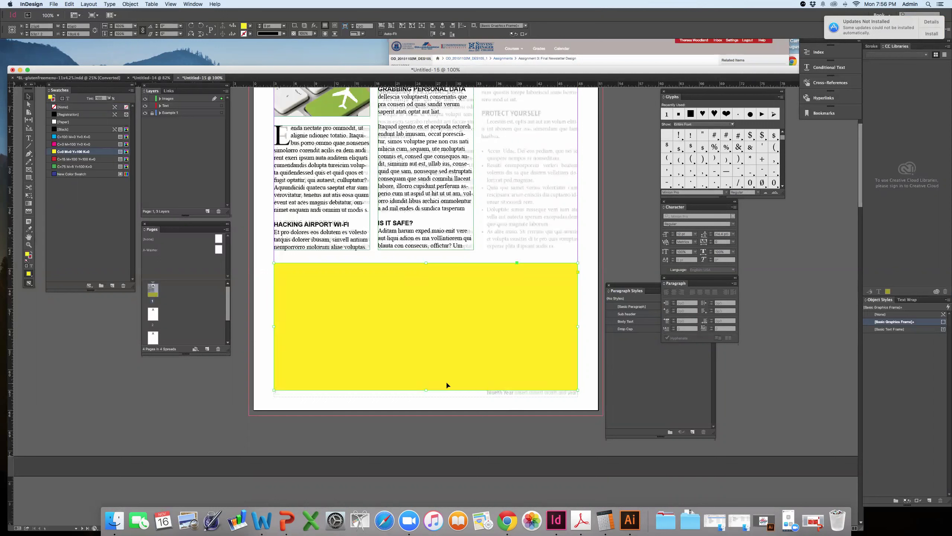
# Step: Shorten the yellow rectangle over the "WI-FI IN THE AIR" area so its bottom edge sits just above the footer
pyautogui.moveTo(424, 392); pyautogui.dragTo(437, 385)
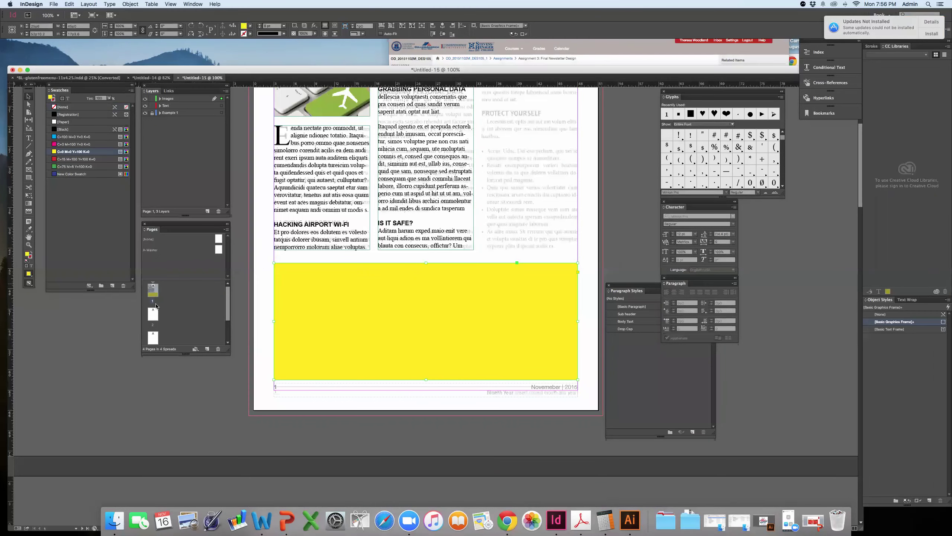
# Step: Override all master page items on page 1, moving the Pages panel over the document for better reach
pyautogui.moveTo(170, 230); pyautogui.dragTo(298, 109)
pyautogui.rightClick(284, 172)
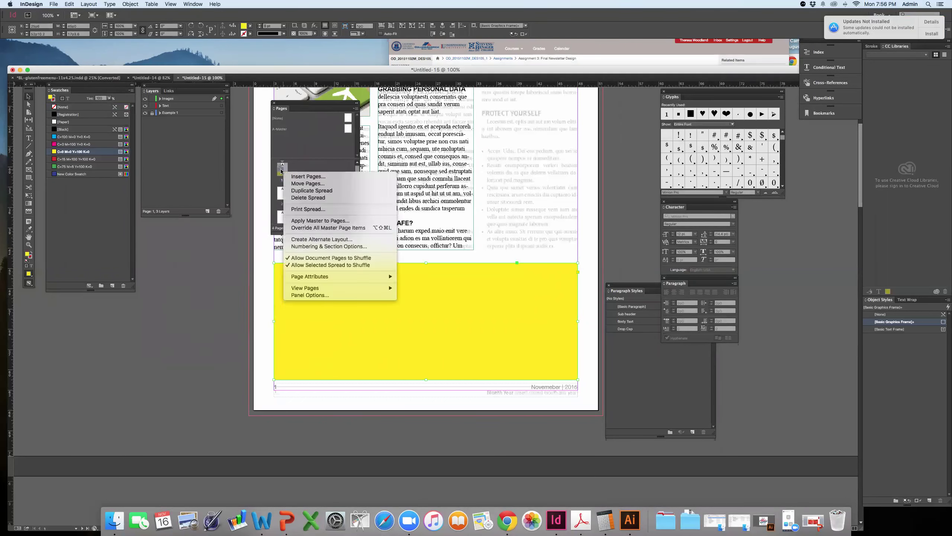
pyautogui.click(307, 166)
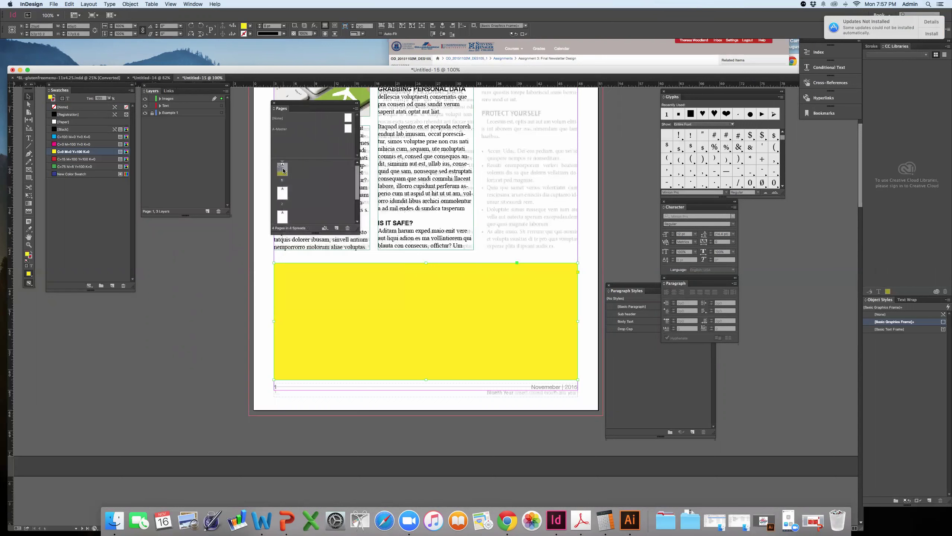
pyautogui.rightClick(283, 171)
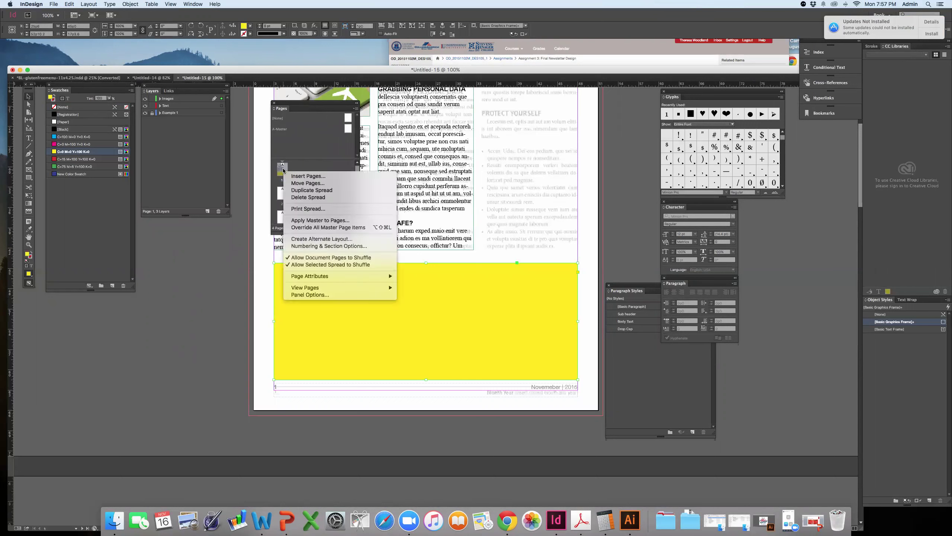
pyautogui.click(266, 228)
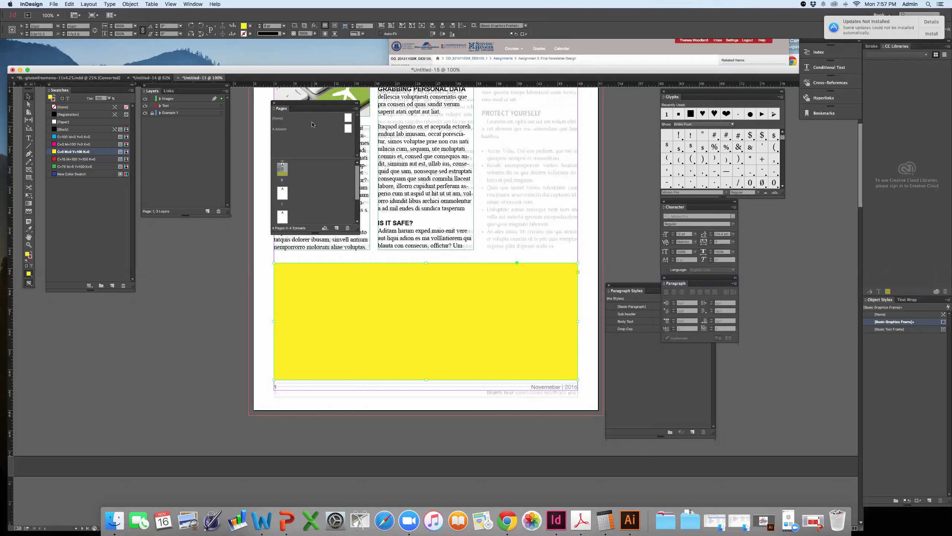
pyautogui.click(347, 130)
pyautogui.click(416, 399)
pyautogui.rightClick(286, 163)
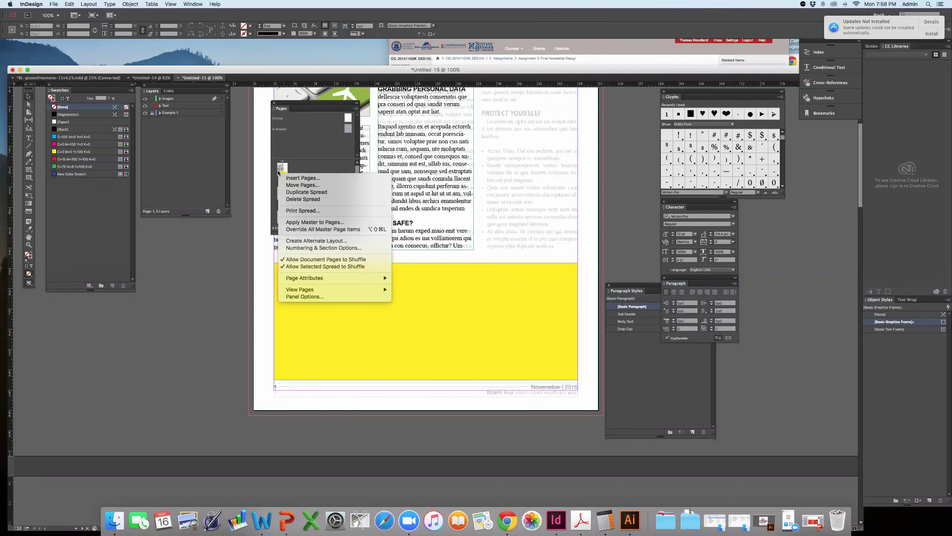
pyautogui.click(297, 229)
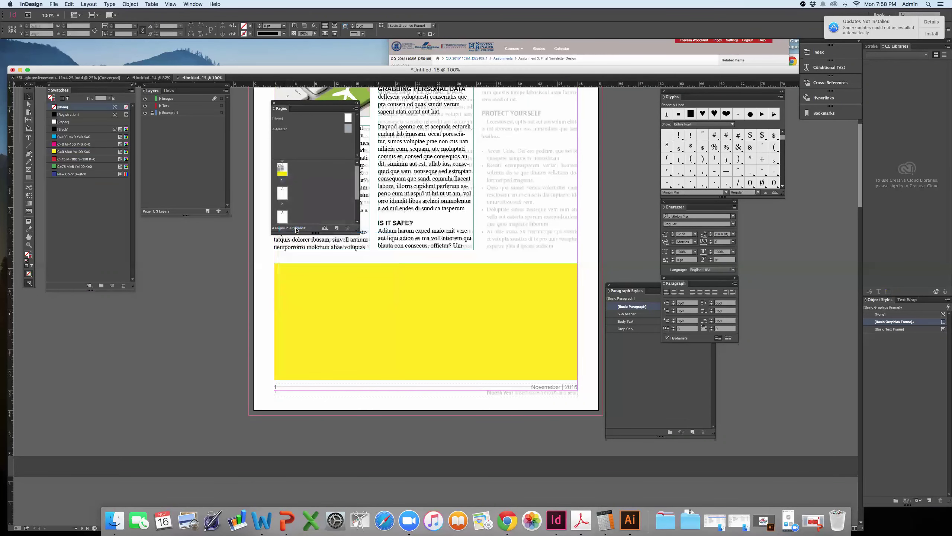
# Step: Try moving page 1's footer text frame down, and undo the changes to the footer
pyautogui.moveTo(342, 391); pyautogui.dragTo(342, 369)
pyautogui.press('super+z')
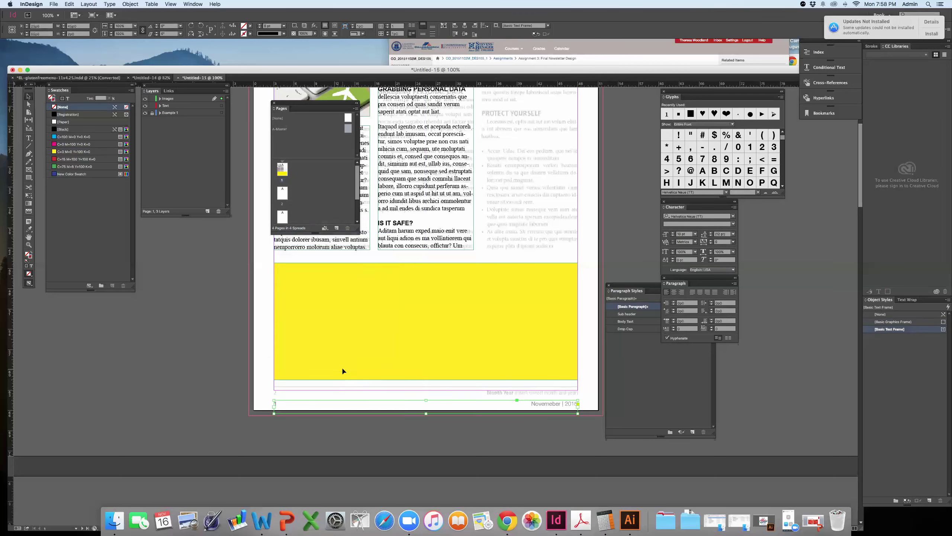
pyautogui.press('super+z')
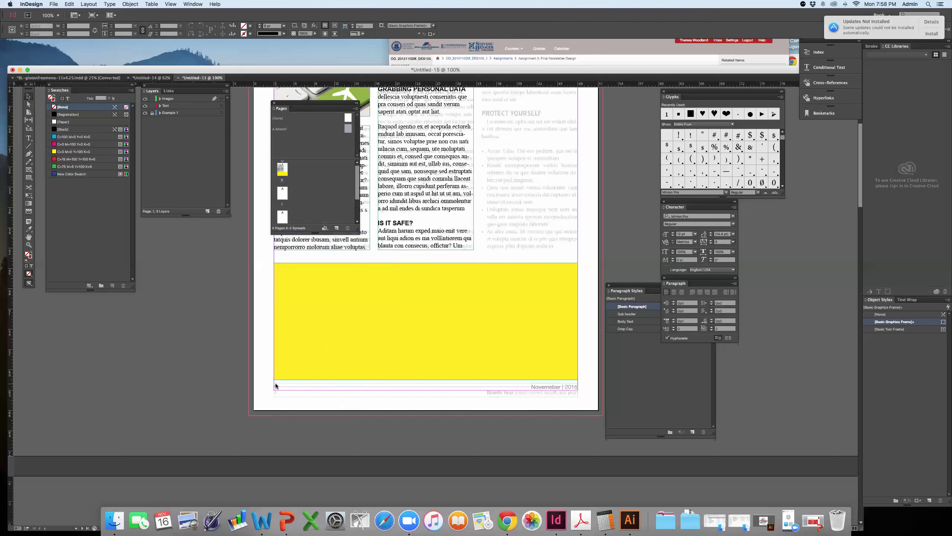
# Step: Stretch the yellow rectangle over the footer and resize it back between the margins, with its bottom edge just above the footer
pyautogui.click(347, 349)
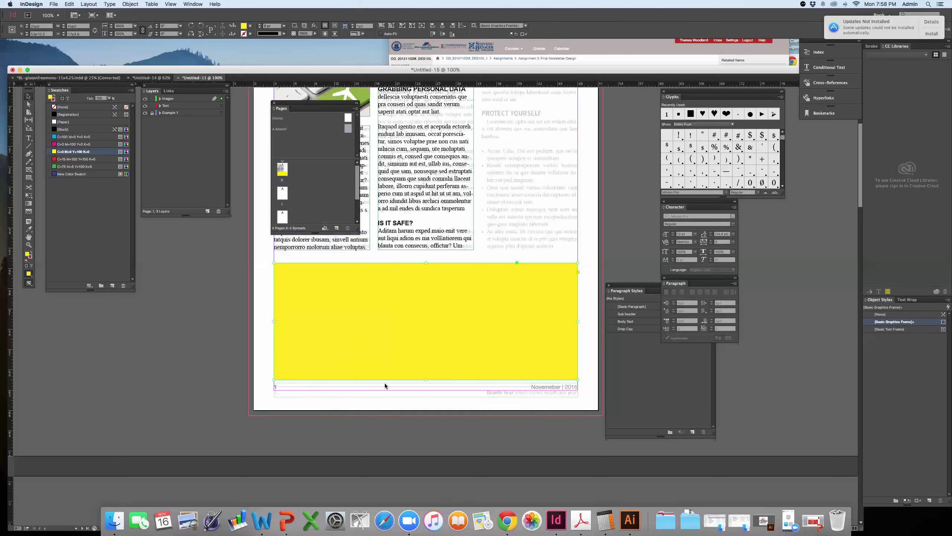
pyautogui.moveTo(426, 379); pyautogui.dragTo(429, 394)
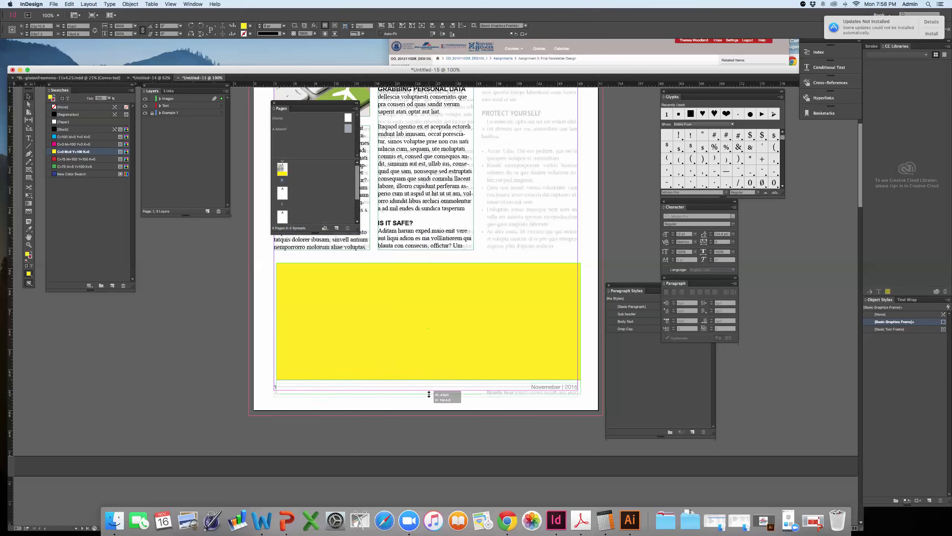
pyautogui.click(450, 402)
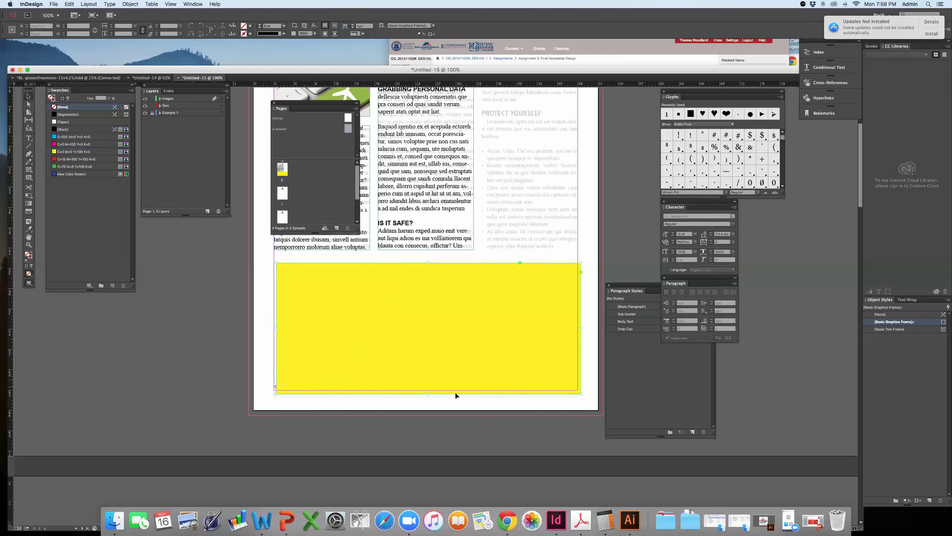
pyautogui.click(434, 393)
pyautogui.moveTo(429, 394); pyautogui.dragTo(427, 378)
pyautogui.moveTo(277, 321); pyautogui.dragTo(274, 321)
pyautogui.moveTo(579, 321); pyautogui.dragTo(577, 322)
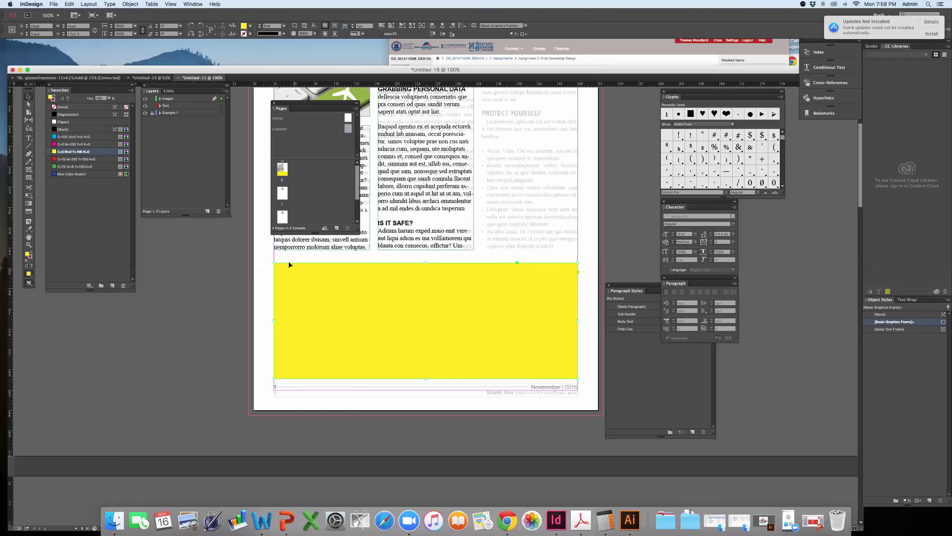
# Step: Lower the yellow rectangle's opacity until the fill is a pale tint and the sample "WI-FI IN THE AIR" text shows through
pyautogui.moveTo(315, 35); pyautogui.dragTo(282, 42)
pyautogui.click(264, 285)
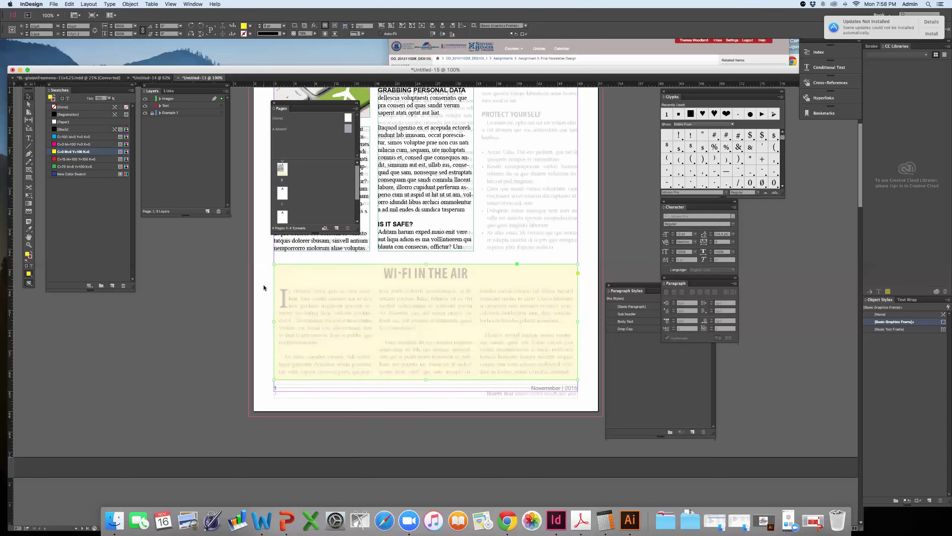
pyautogui.click(356, 289)
pyautogui.click(246, 297)
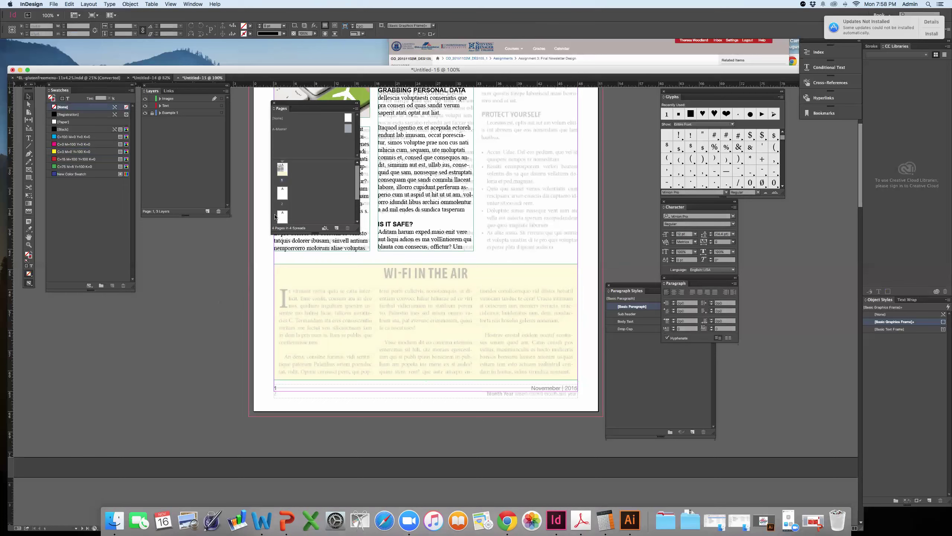
# Step: Draw a text frame over the sample "PROTECT YOURSELF" section in the third column, ending level with the second column's text frame
pyautogui.moveTo(286, 51); pyautogui.dragTo(292, 50)
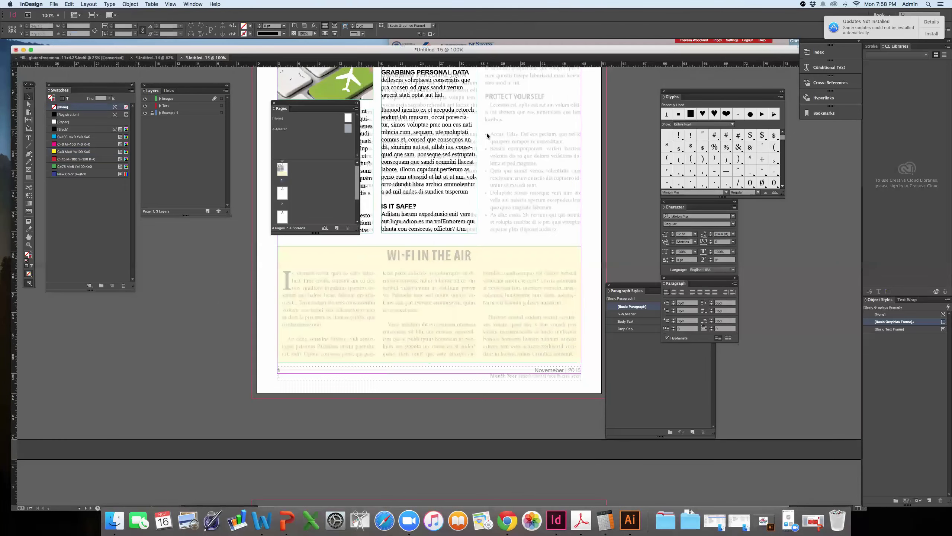
pyautogui.scroll(3, 487, 132)
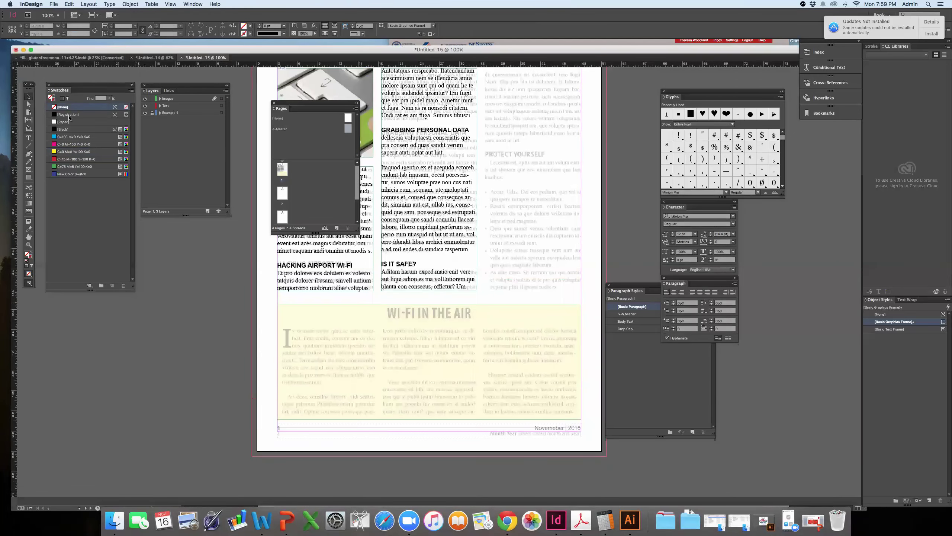
pyautogui.click(29, 138)
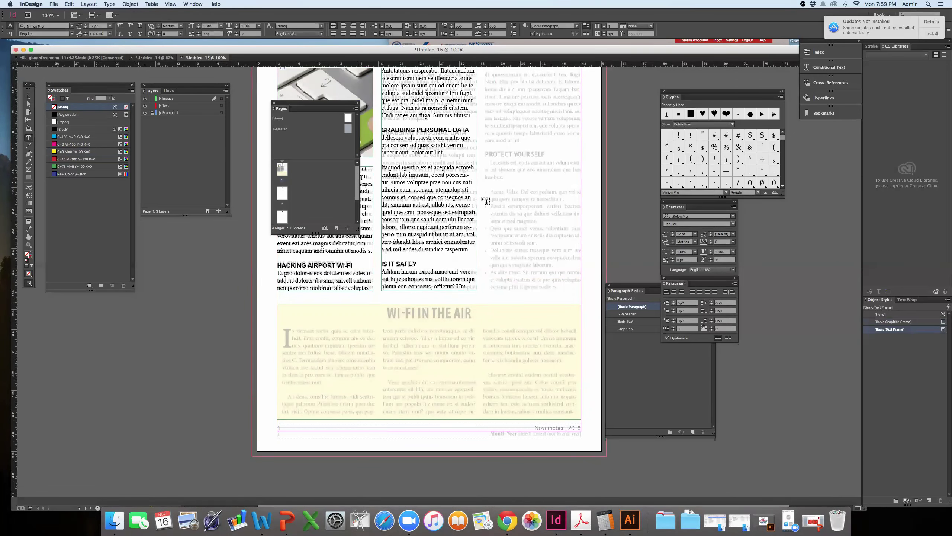
pyautogui.moveTo(485, 151); pyautogui.dragTo(580, 289)
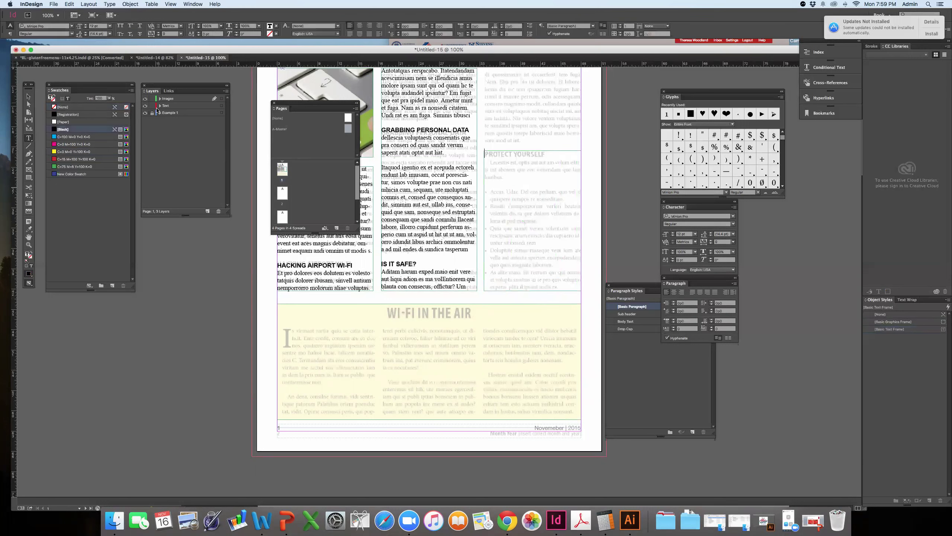
pyautogui.press('Escape')
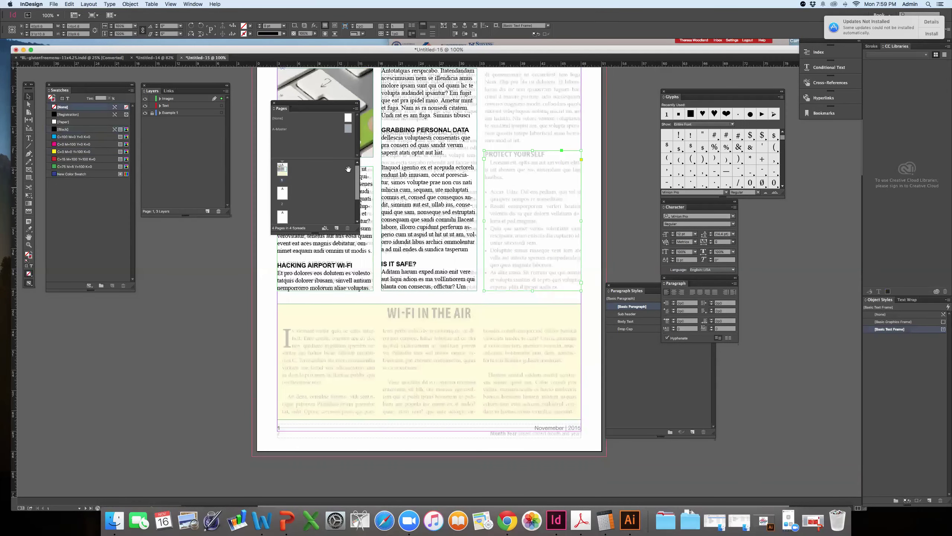
# Step: Check the formatting of the second column's body text and fill the new third-column frame with placeholder text
pyautogui.click(391, 169)
pyautogui.doubleClick(392, 168)
pyautogui.press('Home')
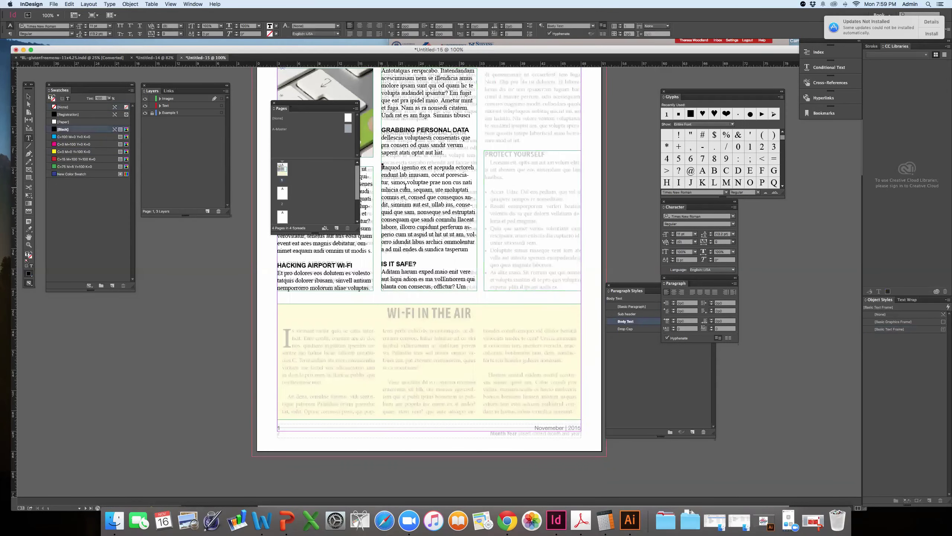
pyautogui.hotkey('shift', 'Down')
pyautogui.click(532, 211)
pyautogui.click(109, 4)
pyautogui.click(130, 220)
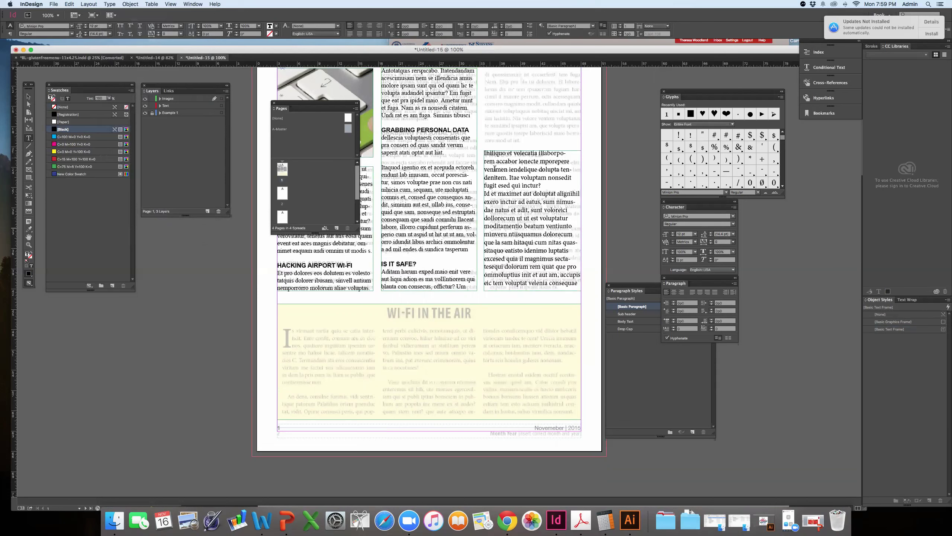
# Step: Apply the Body Text paragraph style to all placeholder text in the third-column frame
pyautogui.press('super+a')
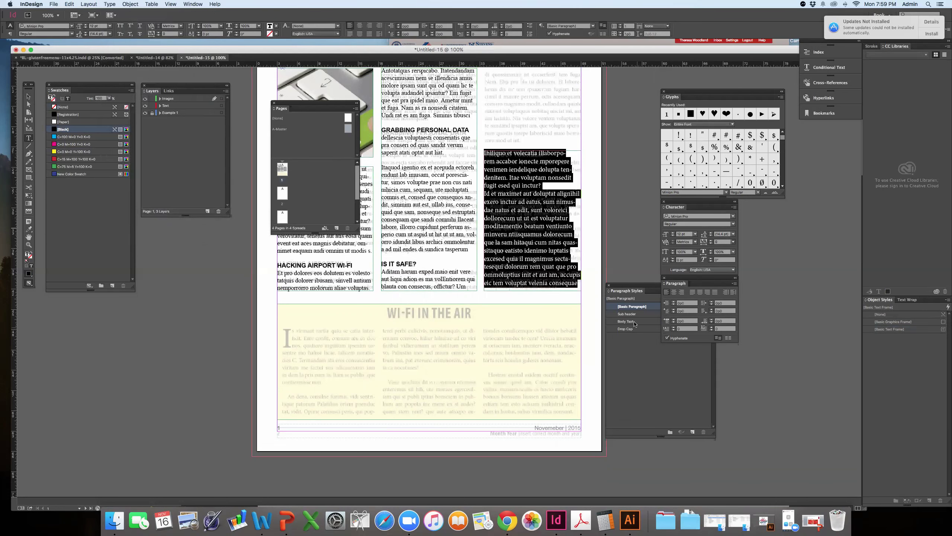
pyautogui.click(633, 322)
pyautogui.click(506, 164)
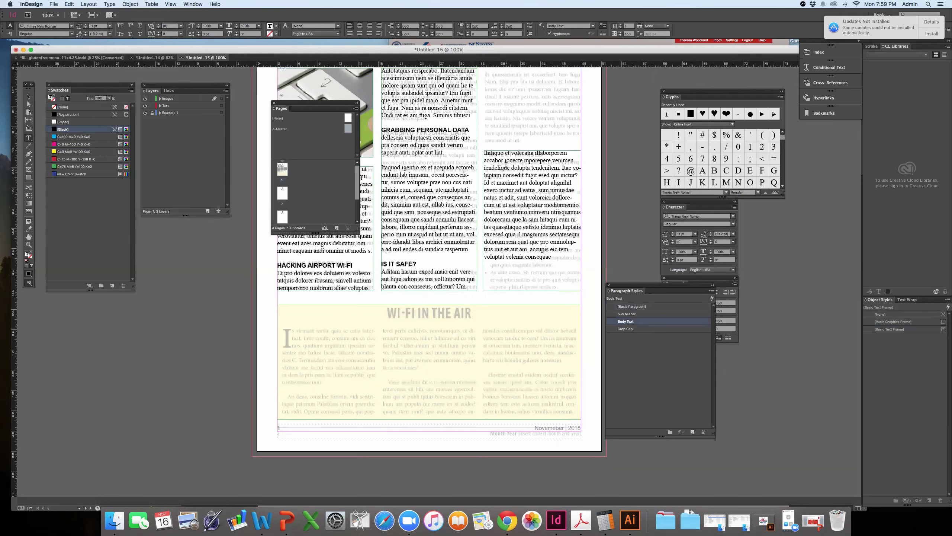
# Step: Break the third column's placeholder text into more paragraphs, with blank lines after "nimusdae" and "cum ni"
pyautogui.click(575, 189)
pyautogui.press('Return')
pyautogui.click(577, 227)
pyautogui.press('Return')
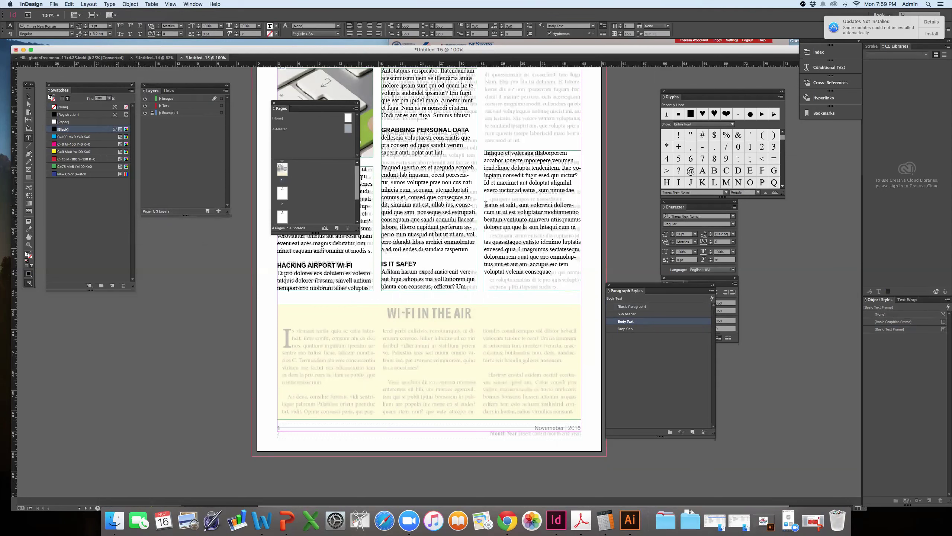
# Step: Format the third column's placeholder text as a bulleted list and delete the empty bullets between its items
pyautogui.moveTo(483, 152); pyautogui.dragTo(552, 272)
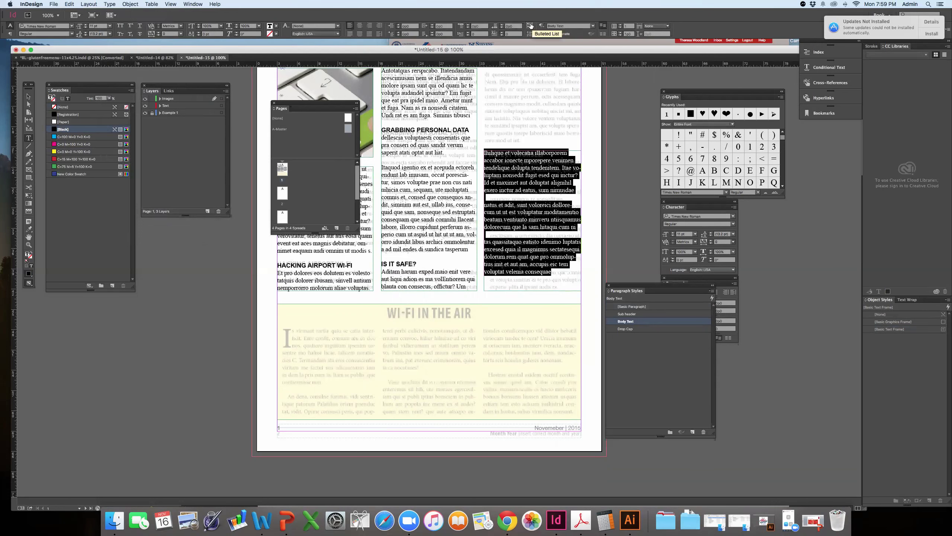
pyautogui.click(529, 25)
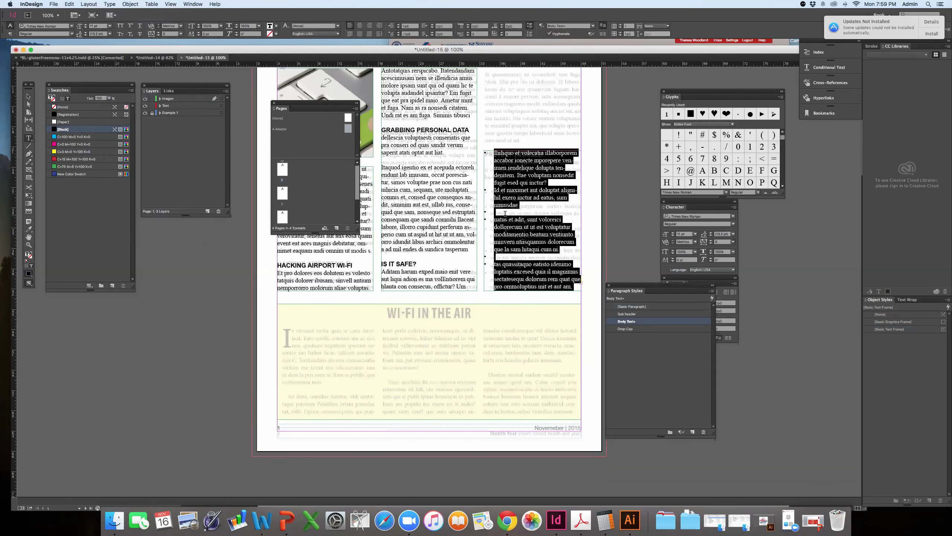
pyautogui.click(505, 212)
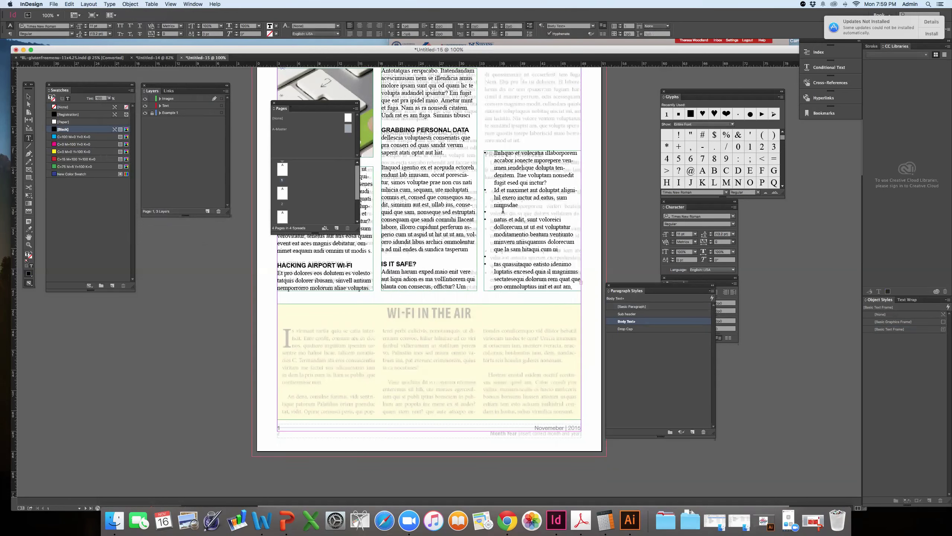
pyautogui.press('BackSpace')
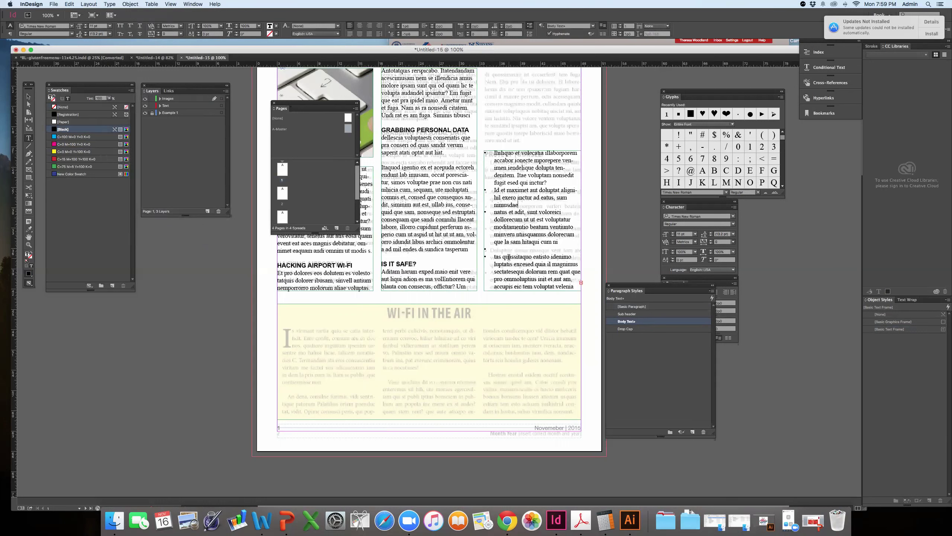
pyautogui.press('BackSpace')
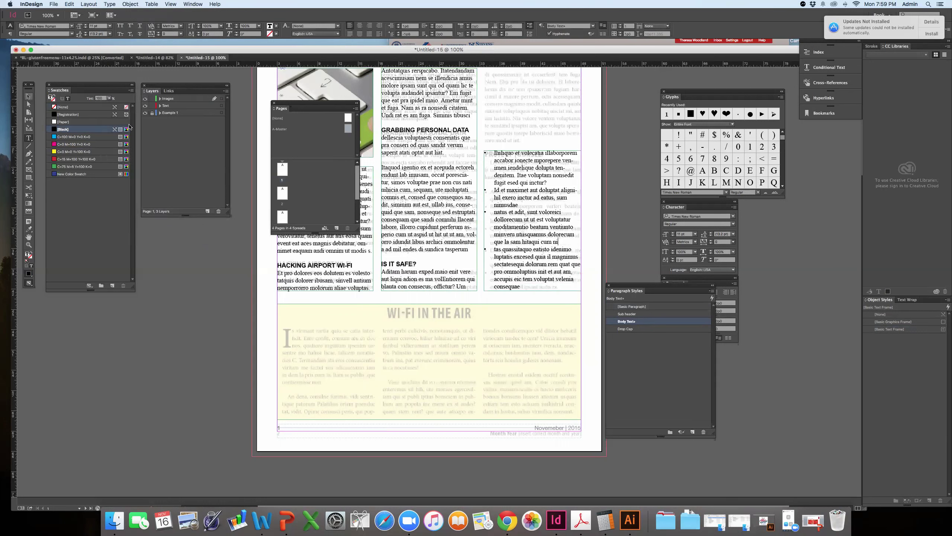
# Step: Convert the third column's bulleted list to a numbered list
pyautogui.press('Escape')
pyautogui.doubleClick(538, 175)
pyautogui.press('super+a')
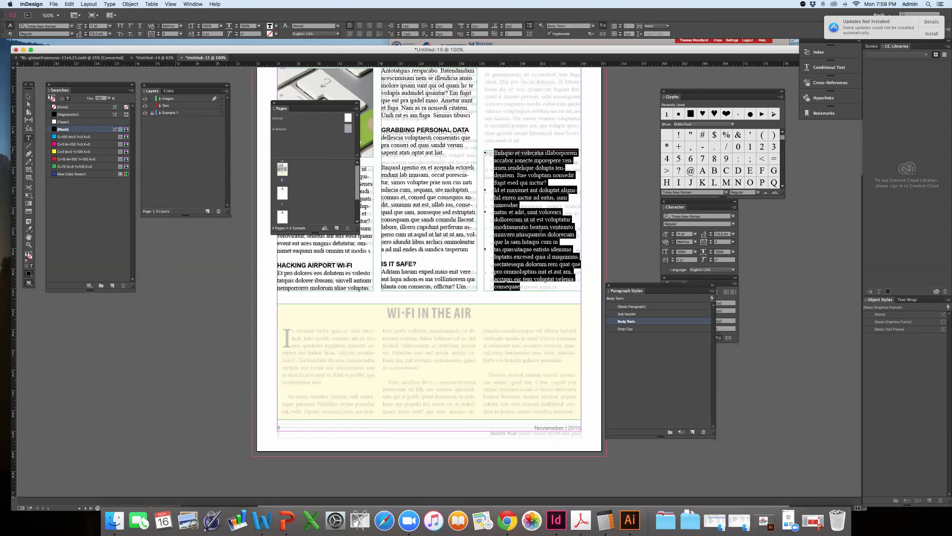
pyautogui.click(529, 35)
pyautogui.click(536, 286)
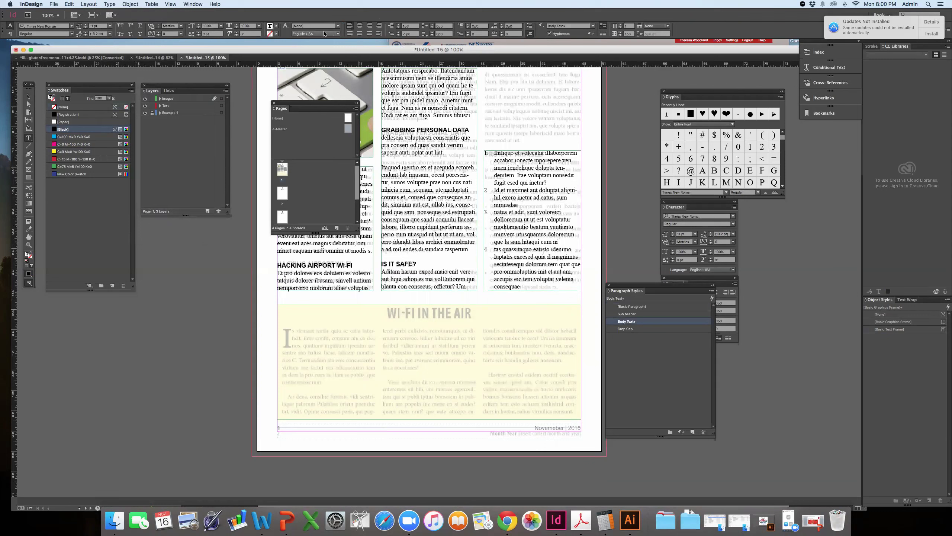
# Step: Try different first-line indents on the fourth item of the numbered list in the third column
pyautogui.click(399, 34)
pyautogui.click(399, 35)
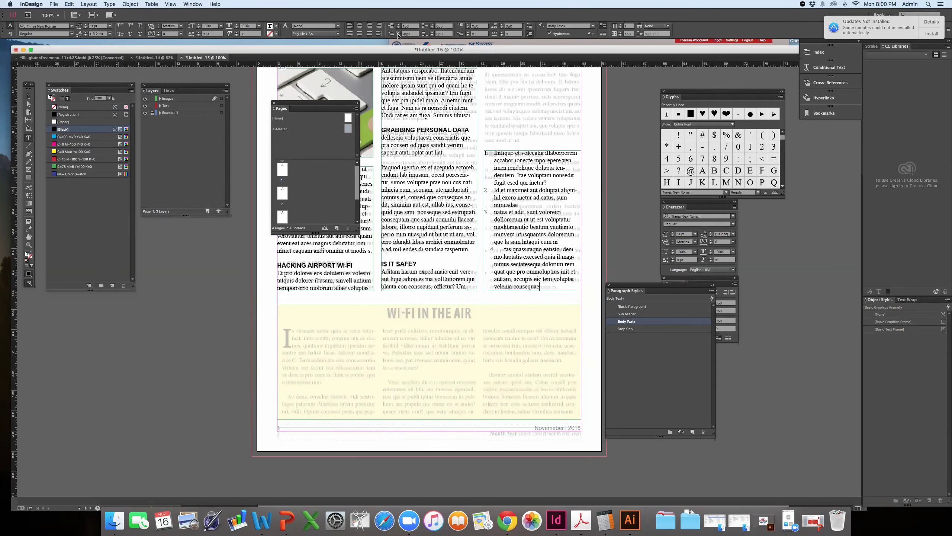
pyautogui.click(397, 35)
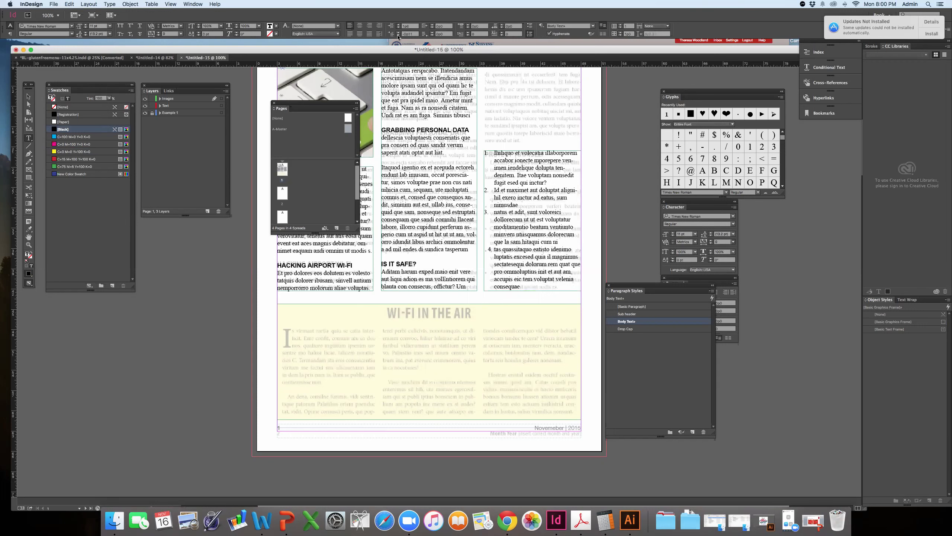
pyautogui.click(398, 34)
# Step: Increase the left indent of the fourth numbered list item, then reduce it until it aligns with the items above
pyautogui.click(398, 24)
pyautogui.click(398, 25)
pyautogui.click(398, 25)
pyautogui.click(399, 25)
pyautogui.click(398, 25)
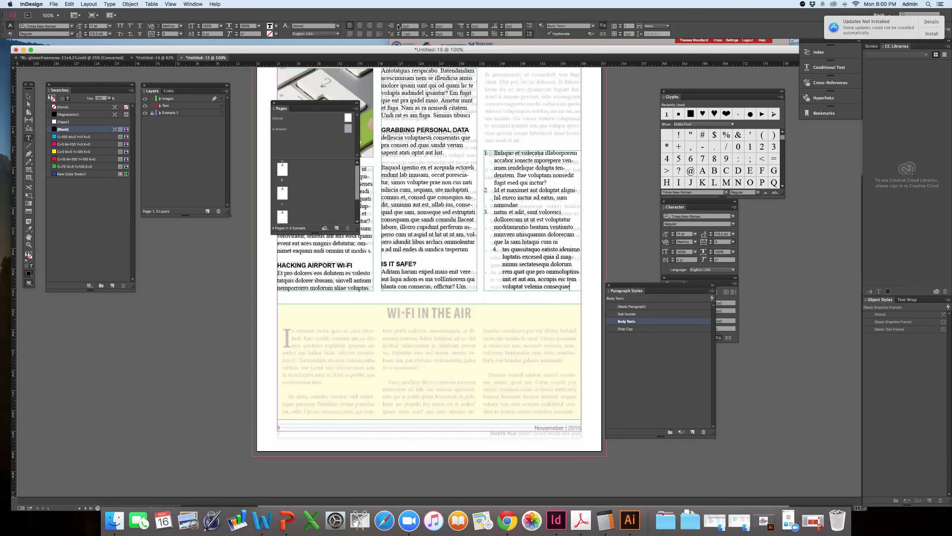
pyautogui.click(398, 25)
pyautogui.click(398, 25)
pyautogui.click(398, 25)
pyautogui.click(398, 28)
pyautogui.click(398, 28)
pyautogui.click(399, 28)
pyautogui.click(398, 28)
pyautogui.click(398, 28)
pyautogui.click(398, 28)
pyautogui.click(398, 28)
pyautogui.click(398, 28)
pyautogui.click(398, 27)
pyautogui.click(398, 28)
pyautogui.click(398, 28)
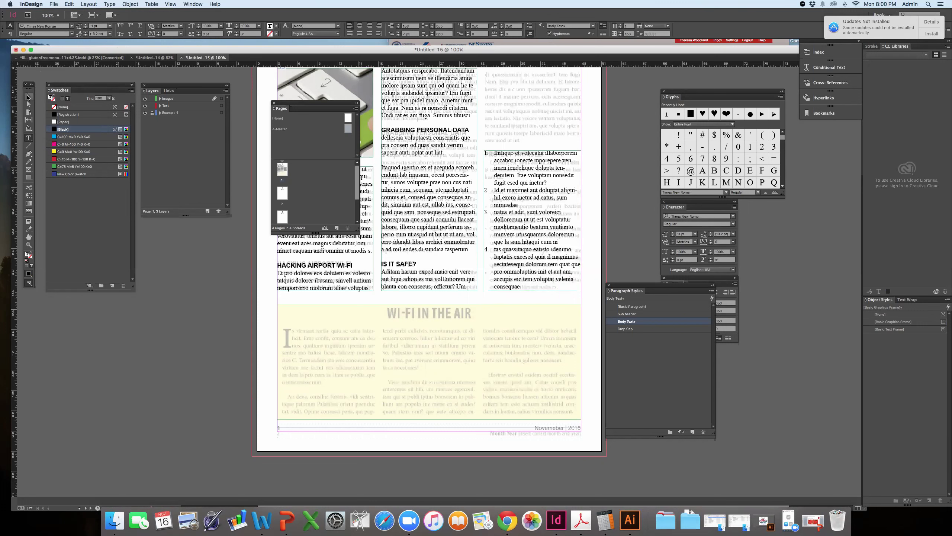
# Step: Deselect the numbered list's text frame with the Selection tool and review the newsletter page
pyautogui.click(28, 97)
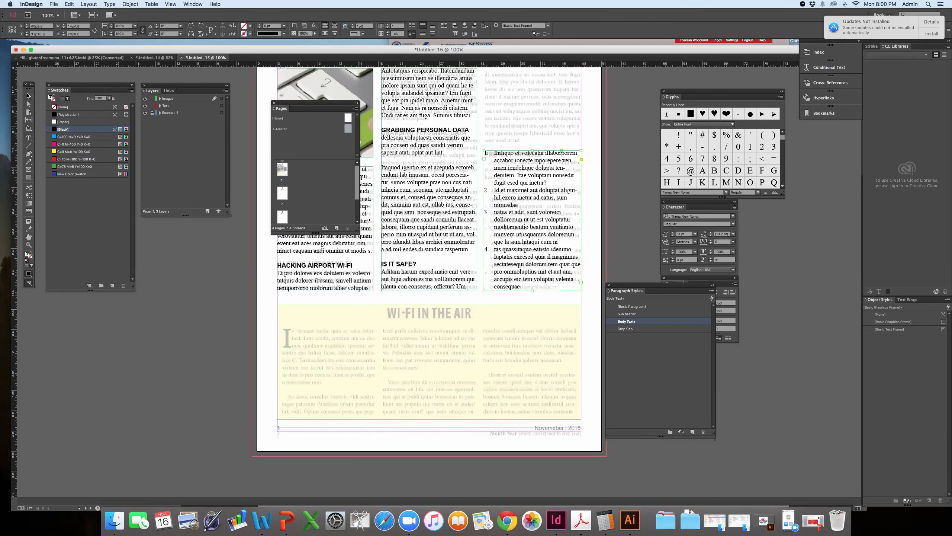
pyautogui.click(599, 188)
pyautogui.scroll(4, 598, 188)
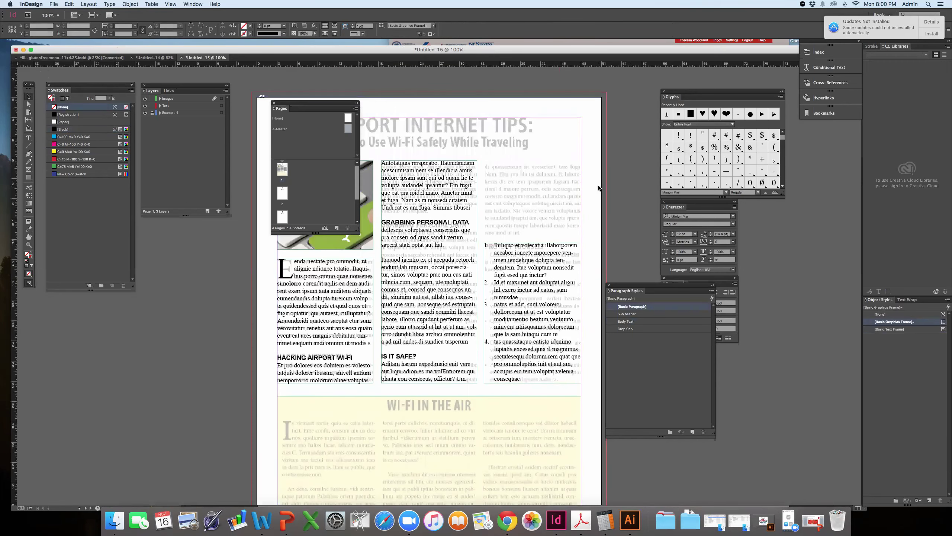
pyautogui.scroll(-3, 599, 187)
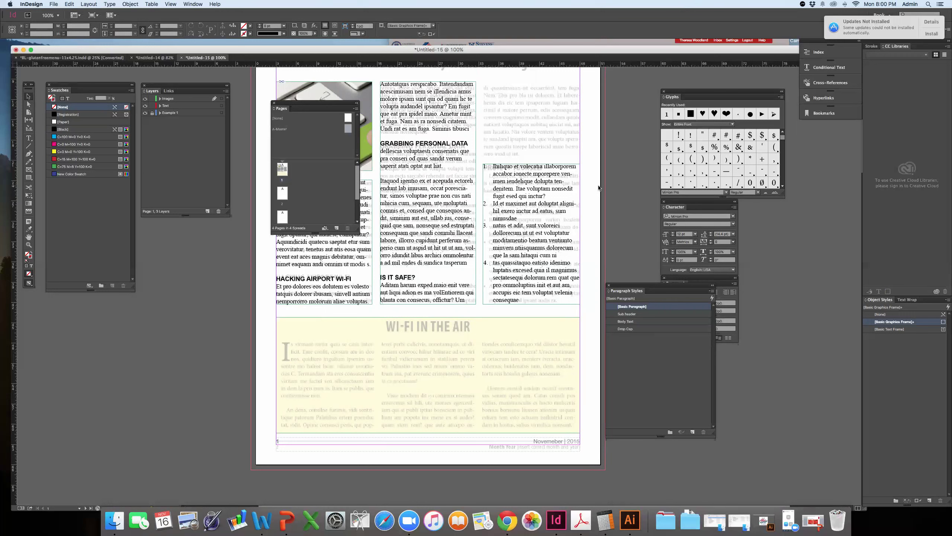
# Step: Switch to Chrome and open Assessment 3: Restaurant Menu Part 1: Cover Design from the course assignments
pyautogui.click(507, 520)
pyautogui.click(236, 141)
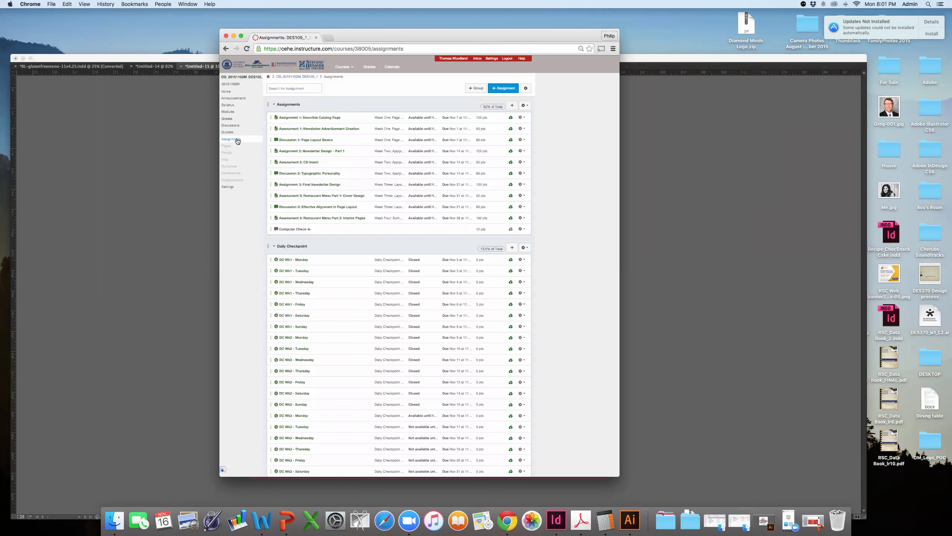
pyautogui.click(339, 197)
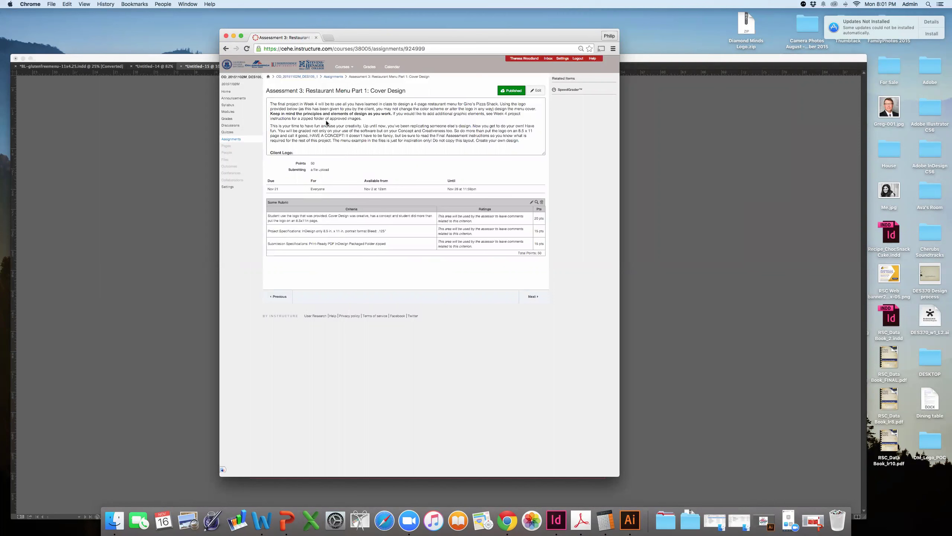
# Step: Read the assessment's instructions, including the client logo, project specifications, submission specifications and required file names
pyautogui.scroll(-5, 307, 113)
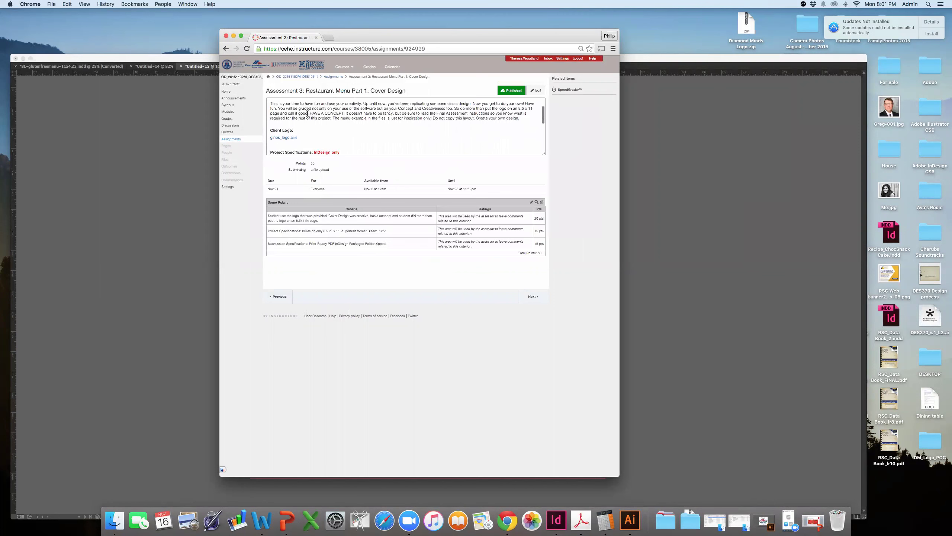
pyautogui.moveTo(308, 114); pyautogui.dragTo(273, 94)
pyautogui.click(317, 110)
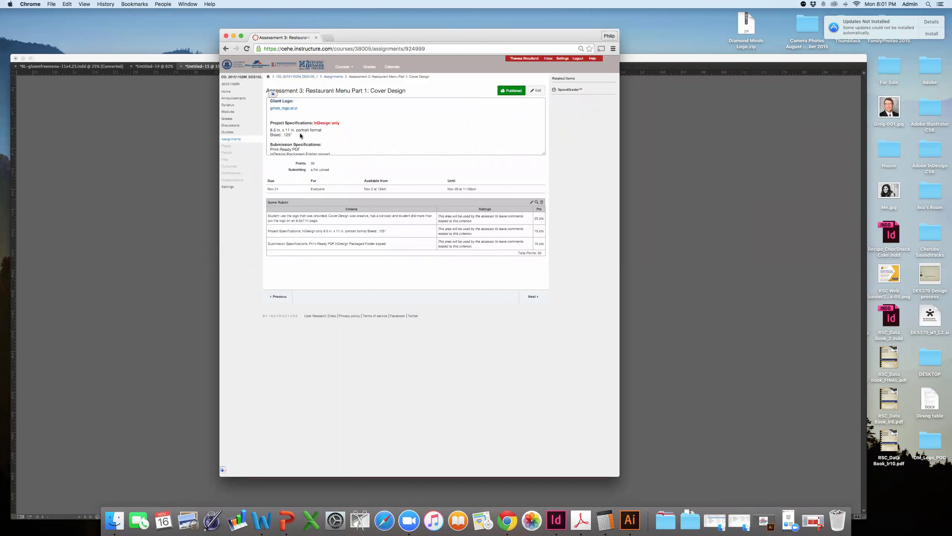
pyautogui.moveTo(271, 130); pyautogui.dragTo(328, 134)
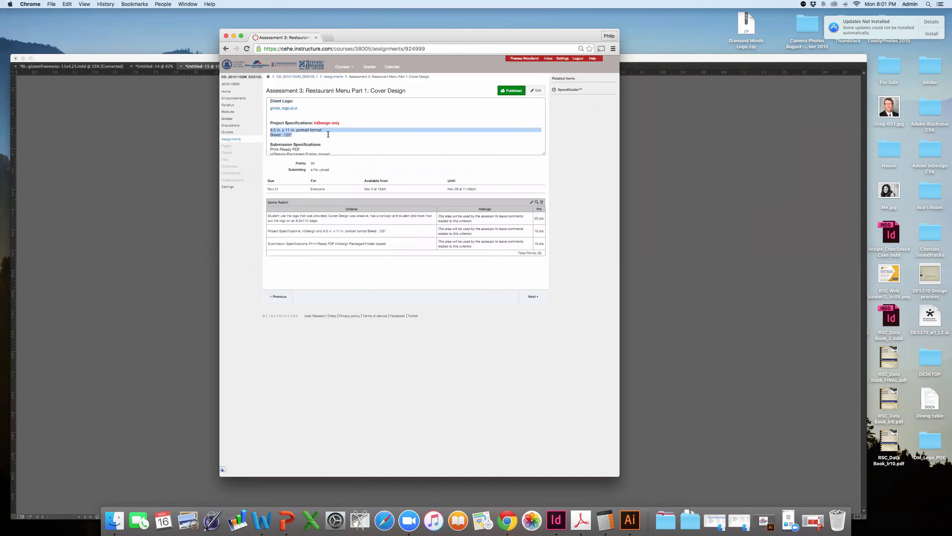
pyautogui.click(305, 135)
pyautogui.scroll(-3, 305, 135)
pyautogui.scroll(5, 305, 135)
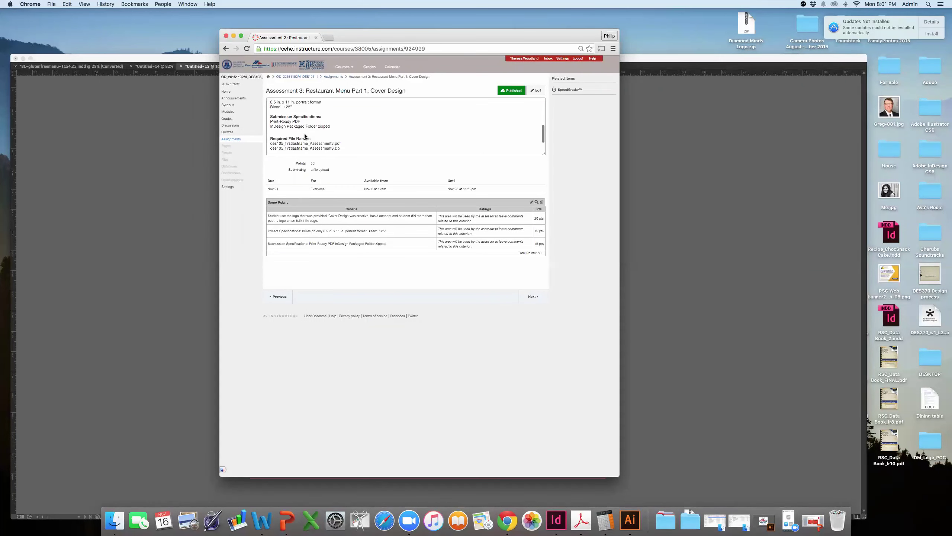
pyautogui.scroll(3, 341, 128)
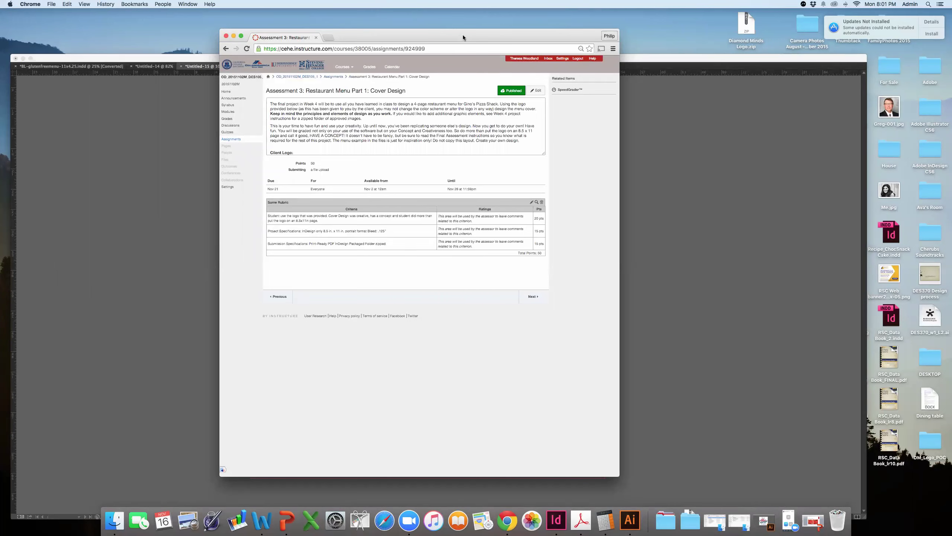
pyautogui.moveTo(445, 34); pyautogui.dragTo(437, 13)
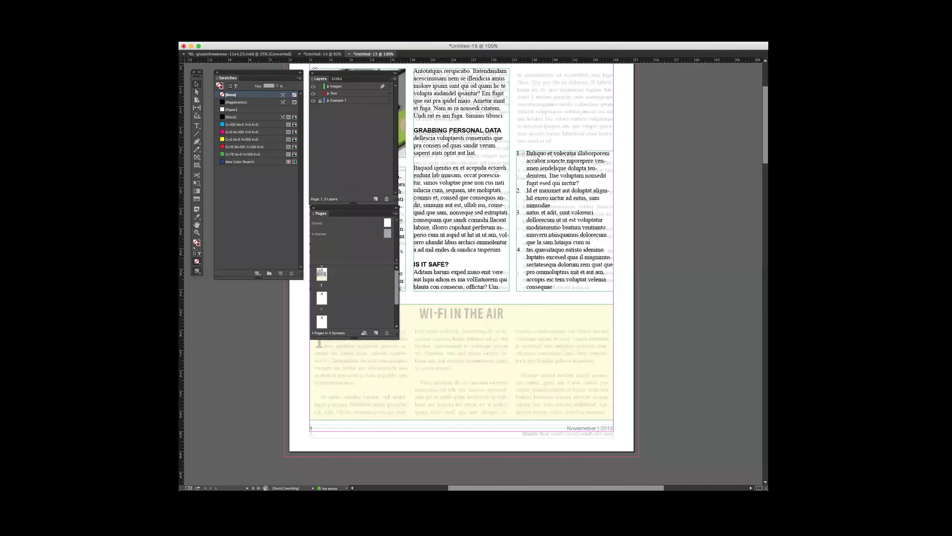
# Step: Switch to InDesign, show the Paragraph Styles and Paragraph panels, and stack them beside the document page
pyautogui.press('super+F11')
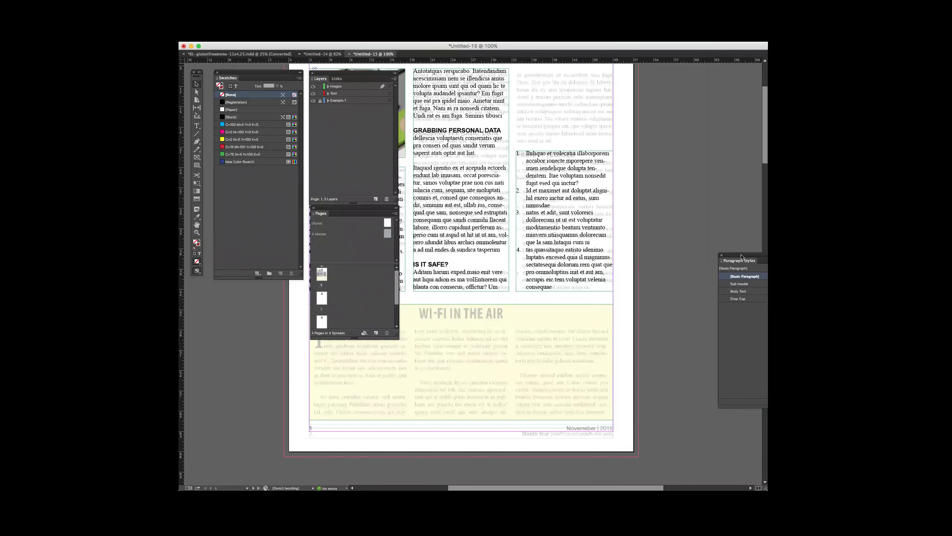
pyautogui.press('super+alt+t')
pyautogui.moveTo(700, 224); pyautogui.dragTo(700, 130)
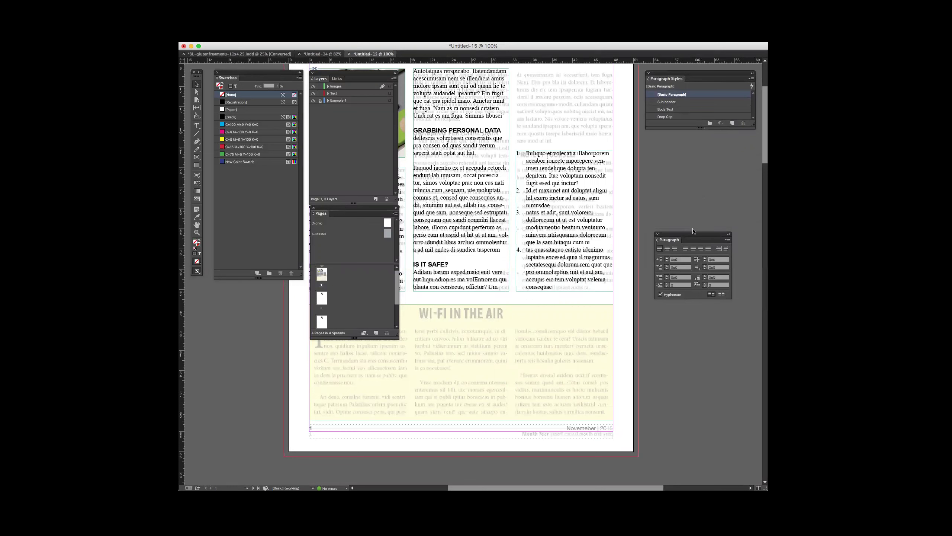
pyautogui.moveTo(692, 239); pyautogui.dragTo(695, 136)
pyautogui.moveTo(695, 140); pyautogui.dragTo(697, 140)
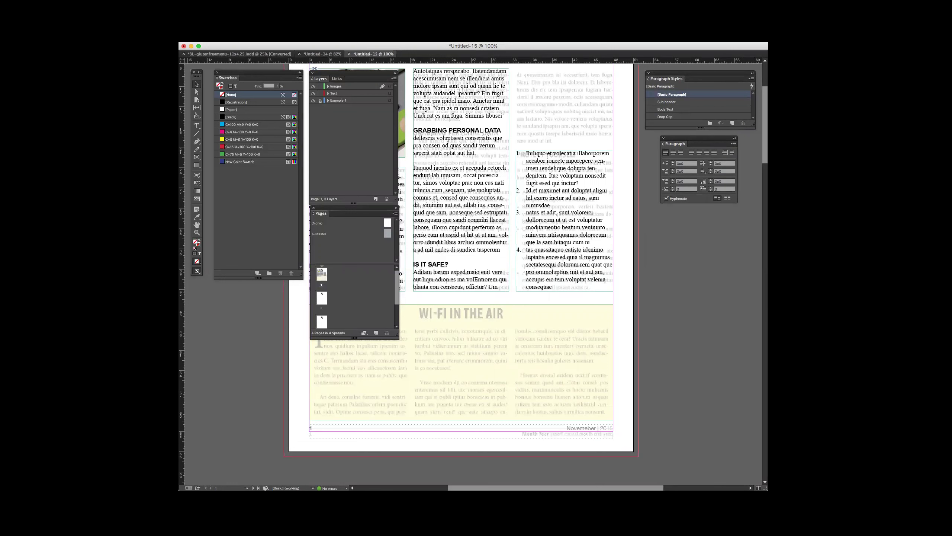
# Step: Show the Character and Glyphs panels, shrink Glyphs, and stack both below the Paragraph panel
pyautogui.press('super+t')
pyautogui.moveTo(682, 214); pyautogui.dragTo(684, 215)
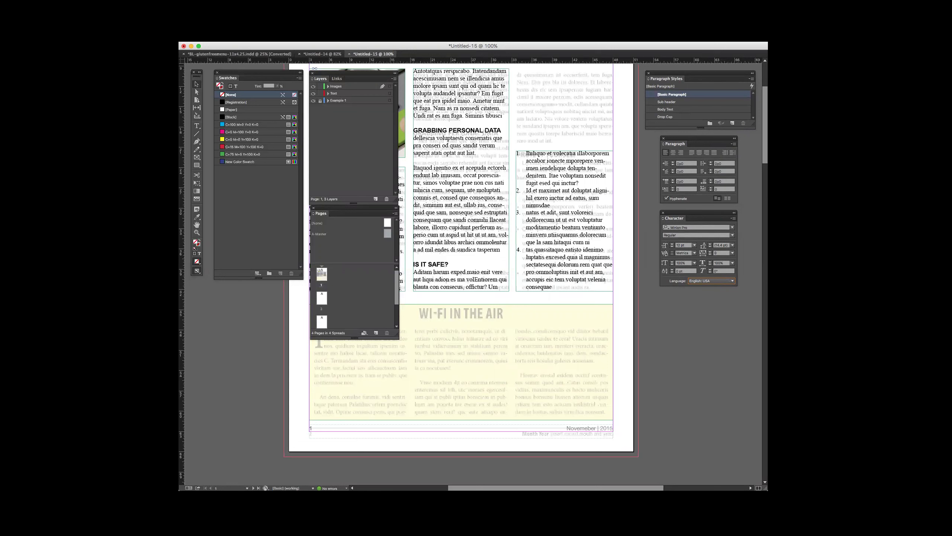
pyautogui.hotkey('alt', 'shift', 'F11')
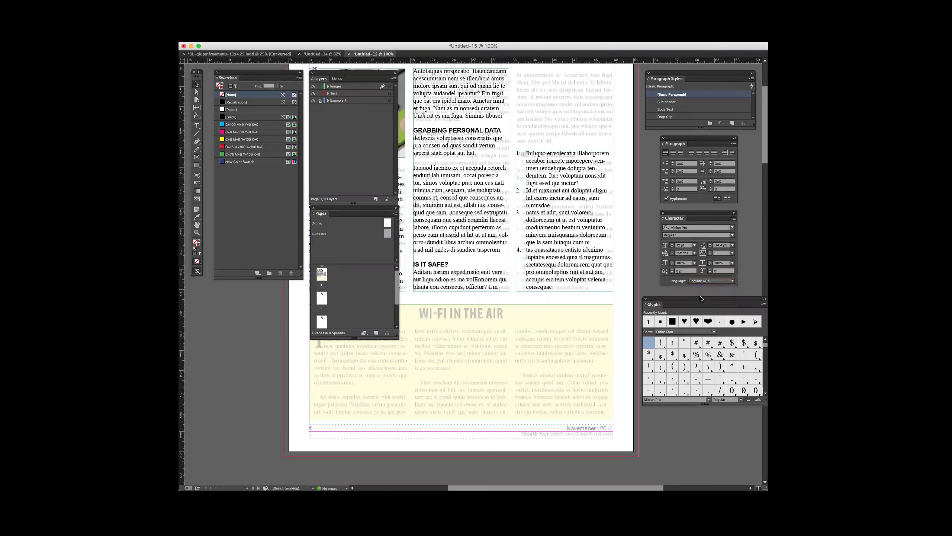
pyautogui.moveTo(744, 394); pyautogui.dragTo(727, 394)
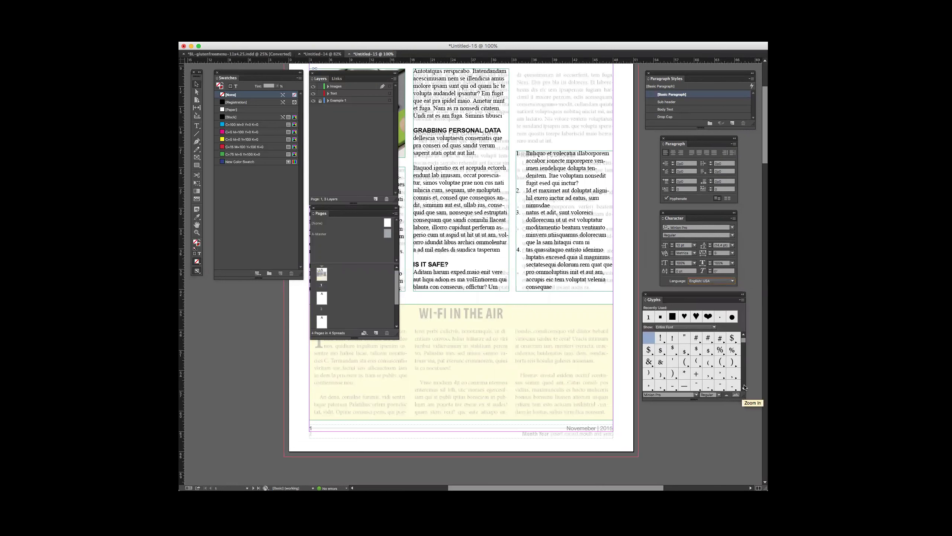
pyautogui.moveTo(705, 296); pyautogui.dragTo(709, 295)
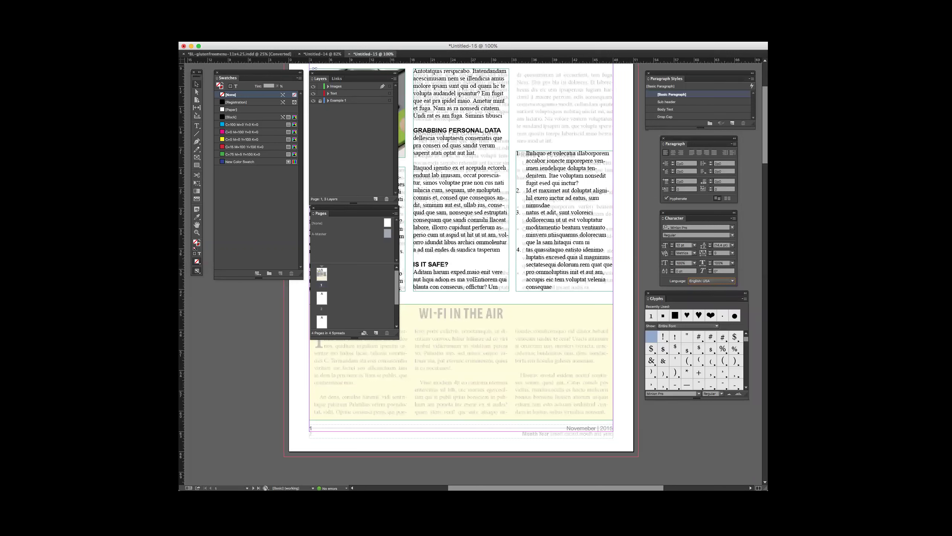
pyautogui.press('super+Tab')
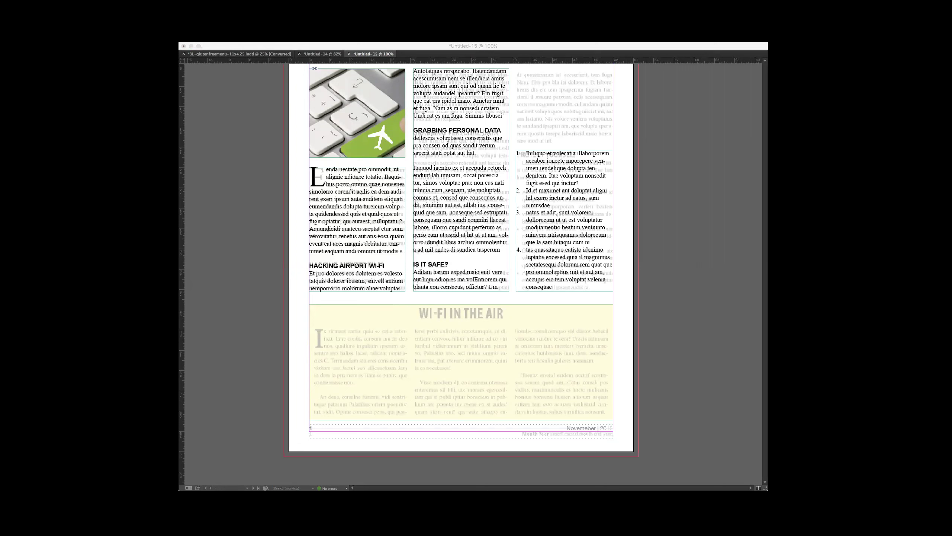
pyautogui.click(676, 140)
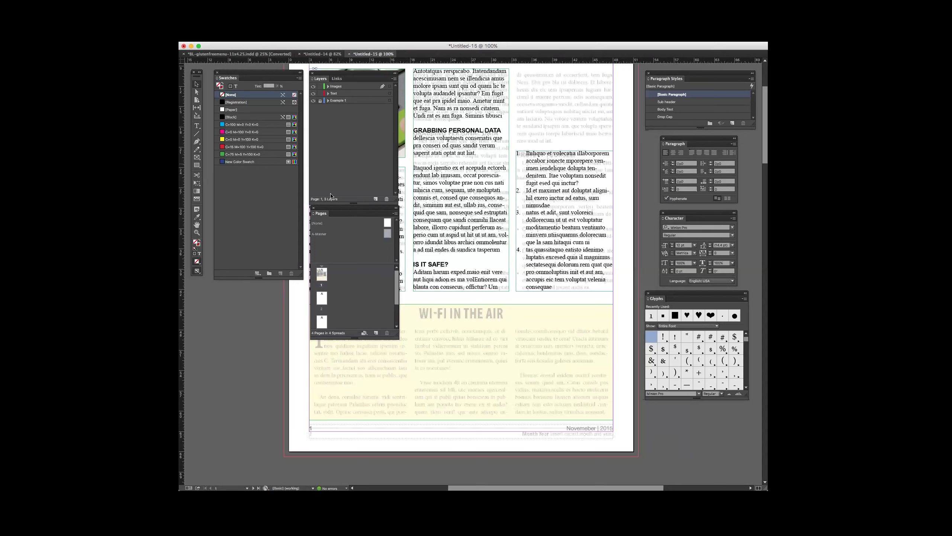
# Step: Shrink the Swatches panel and move the Pages panel directly beneath it, off the document page
pyautogui.moveTo(346, 207); pyautogui.dragTo(248, 288)
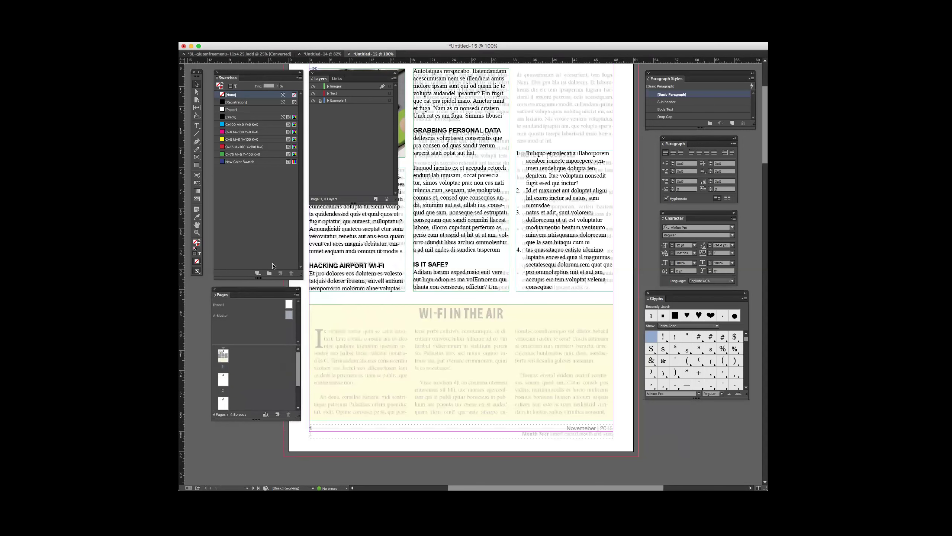
pyautogui.moveTo(303, 277); pyautogui.dragTo(290, 174)
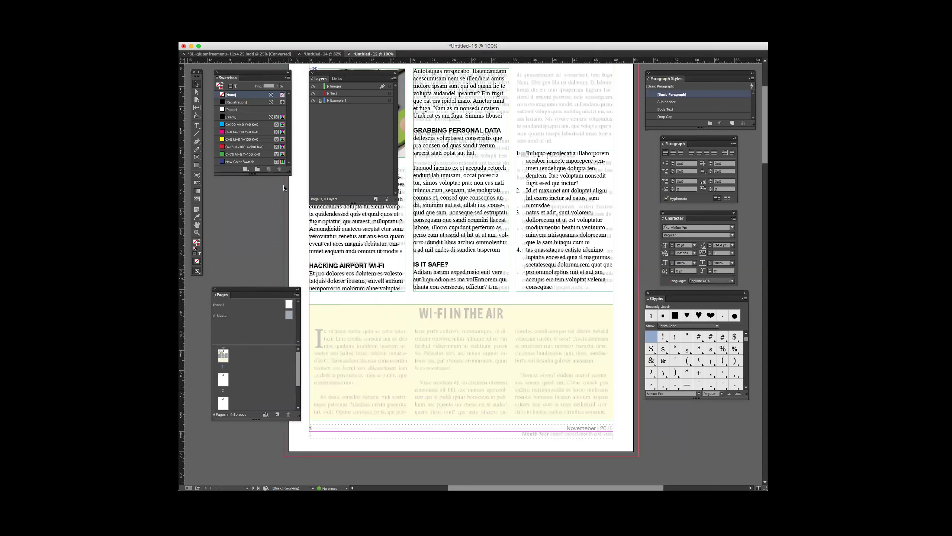
pyautogui.moveTo(261, 294); pyautogui.dragTo(260, 186)
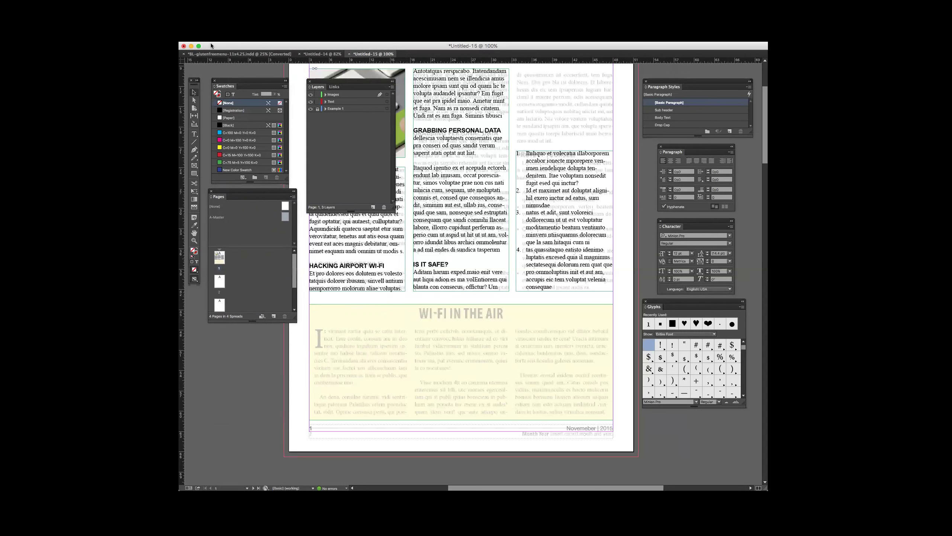
# Step: Start a new print document with a width of 8.5 in, a height of 11 in and portrait orientation
pyautogui.click(222, 38)
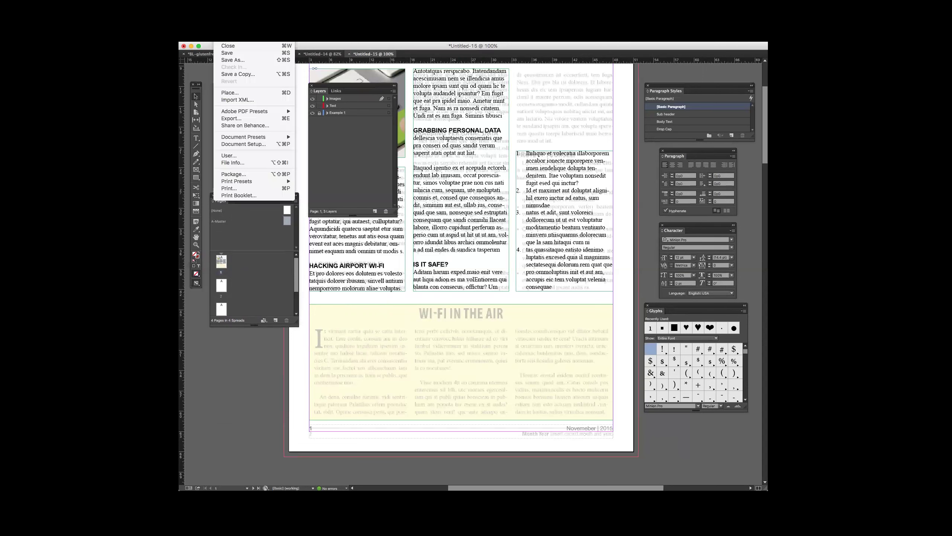
pyautogui.press('Escape')
pyautogui.press('super+n')
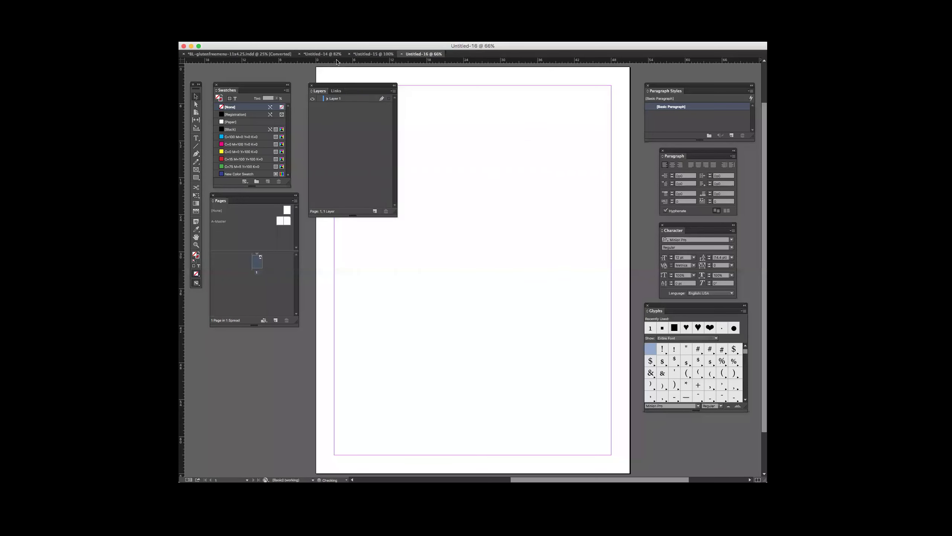
pyautogui.doubleClick(438, 202)
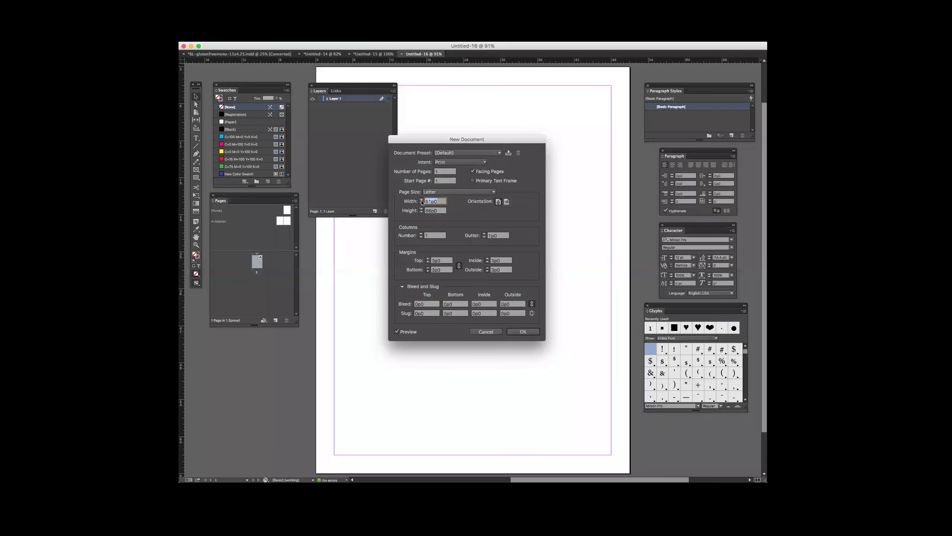
pyautogui.write('8.5in')
pyautogui.press('Tab')
pyautogui.write('11in')
pyautogui.click(498, 202)
# Step: Set the new document's bleed to .125 in on all sides
pyautogui.moveTo(434, 305); pyautogui.dragTo(412, 305)
pyautogui.write('.125in')
pyautogui.press('Tab')
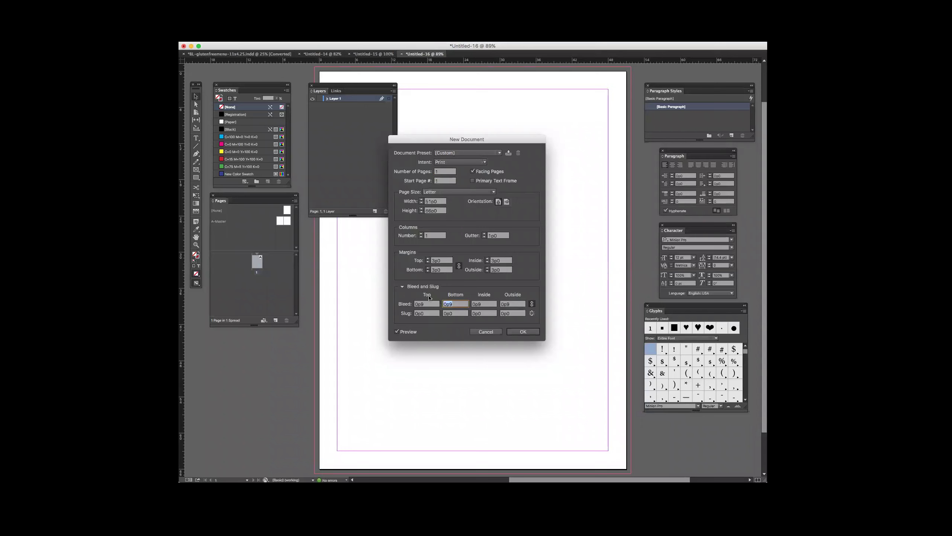
# Step: Set the number of pages to 4, turn off Facing Pages, and create the document
pyautogui.doubleClick(436, 171)
pyautogui.write('4')
pyautogui.click(472, 171)
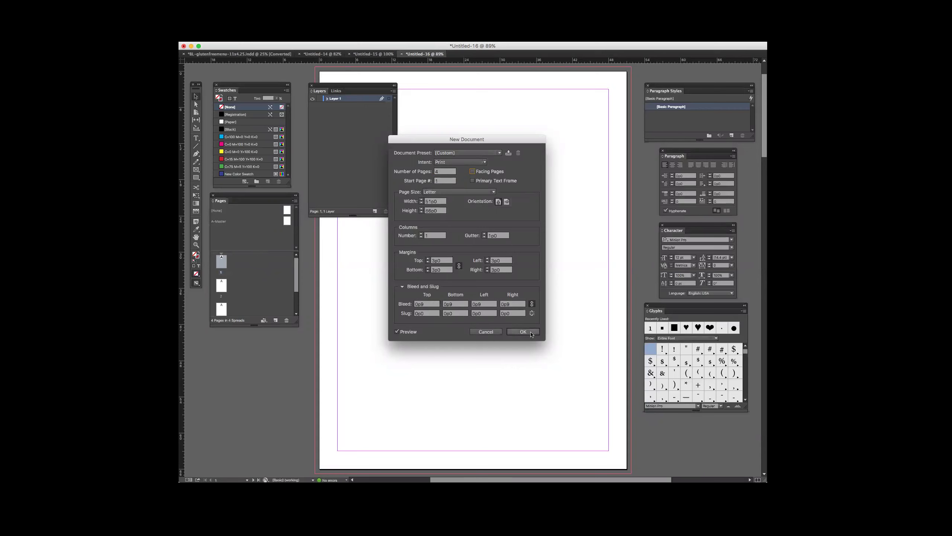
pyautogui.click(531, 335)
# Step: Place the Layers and Links panel group beneath the Pages panel and close the Character and Paragraph panels
pyautogui.moveTo(333, 85); pyautogui.dragTo(233, 333)
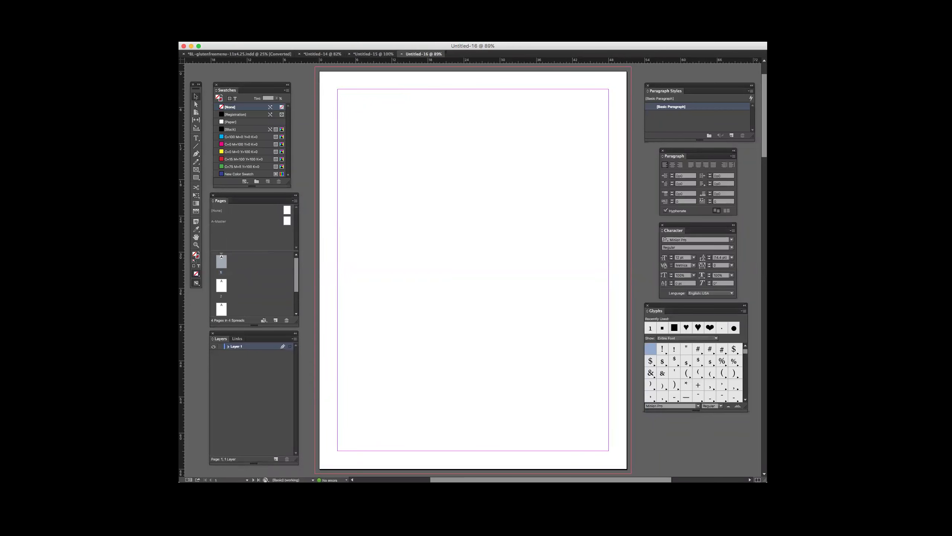
pyautogui.moveTo(648, 302); pyautogui.dragTo(665, 301)
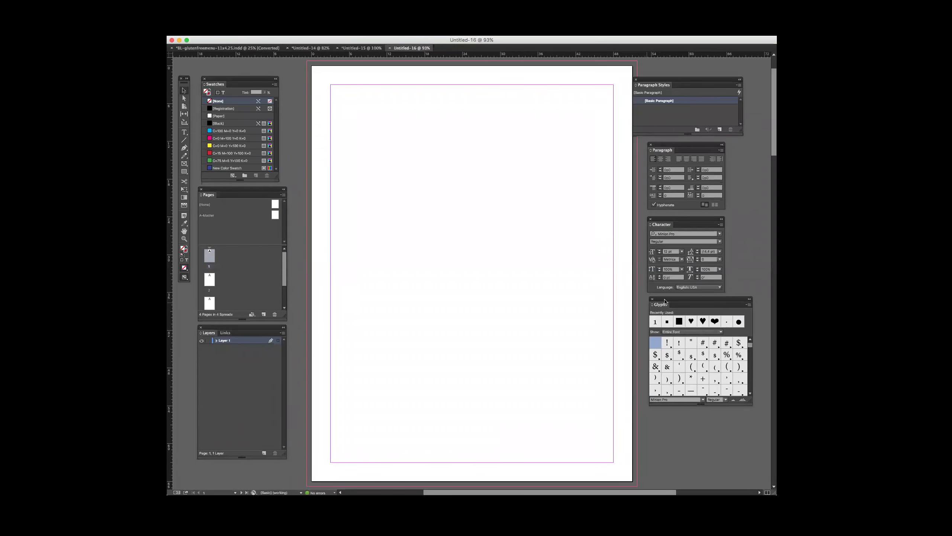
pyautogui.click(651, 219)
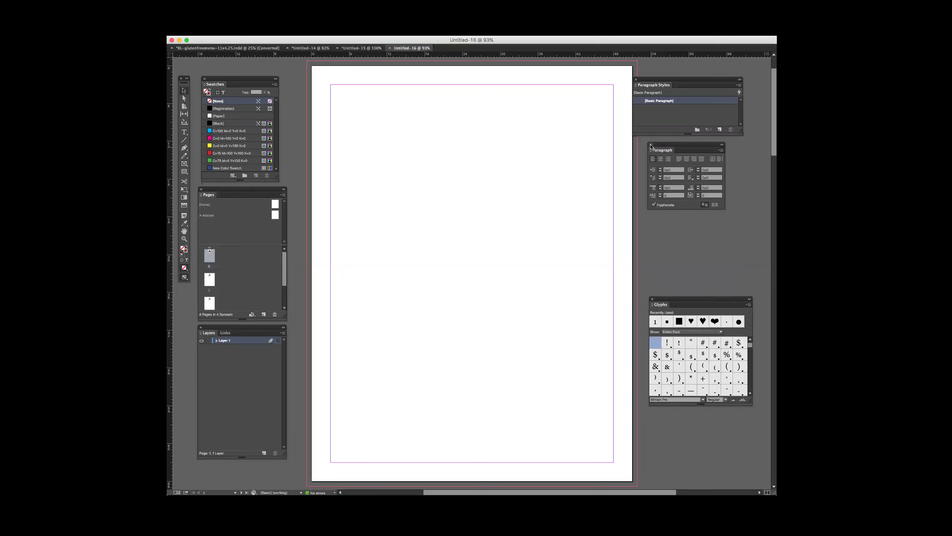
pyautogui.click(651, 144)
# Step: Narrow the Paragraph Styles panel, move it clear of the page, and place the Glyphs panel directly beneath it
pyautogui.moveTo(647, 79); pyautogui.dragTo(650, 80)
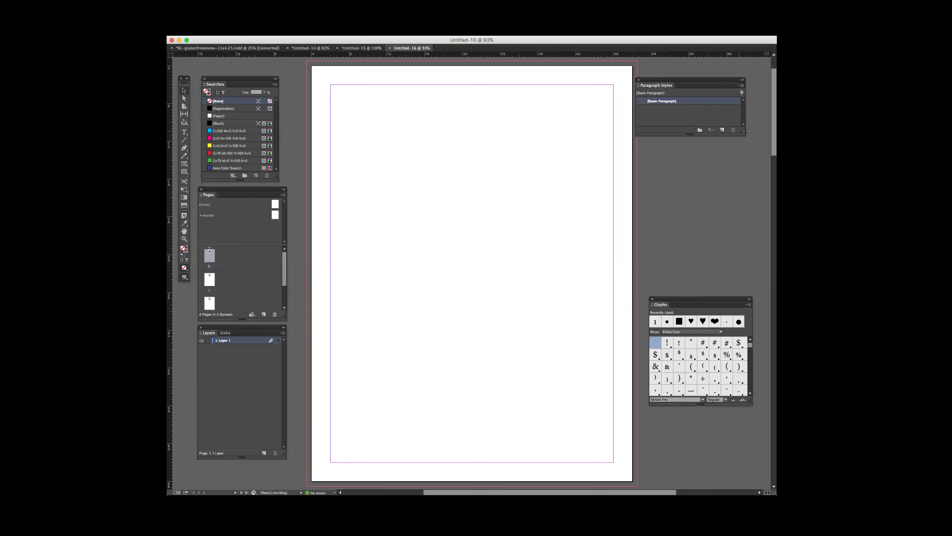
pyautogui.moveTo(740, 132); pyautogui.dragTo(707, 132)
pyautogui.moveTo(680, 84); pyautogui.dragTo(704, 77)
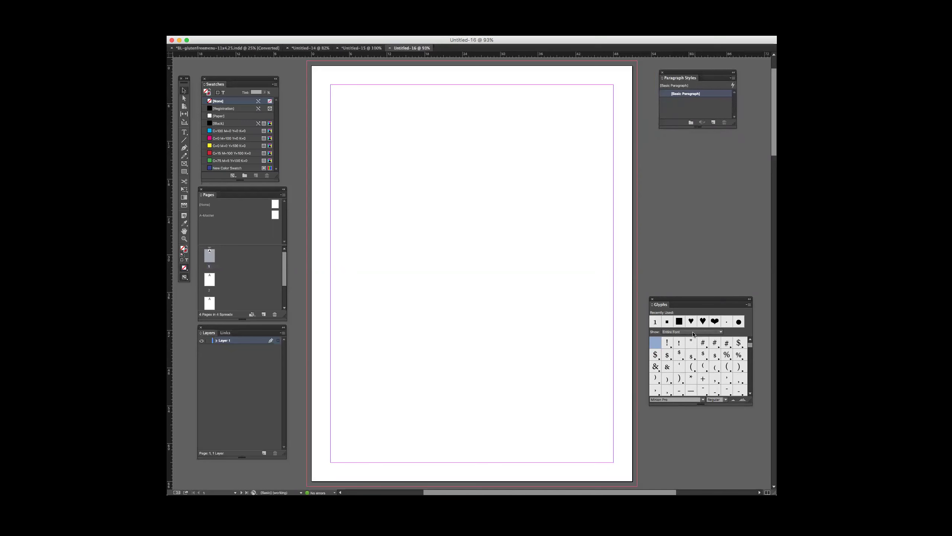
pyautogui.moveTo(690, 301); pyautogui.dragTo(688, 134)
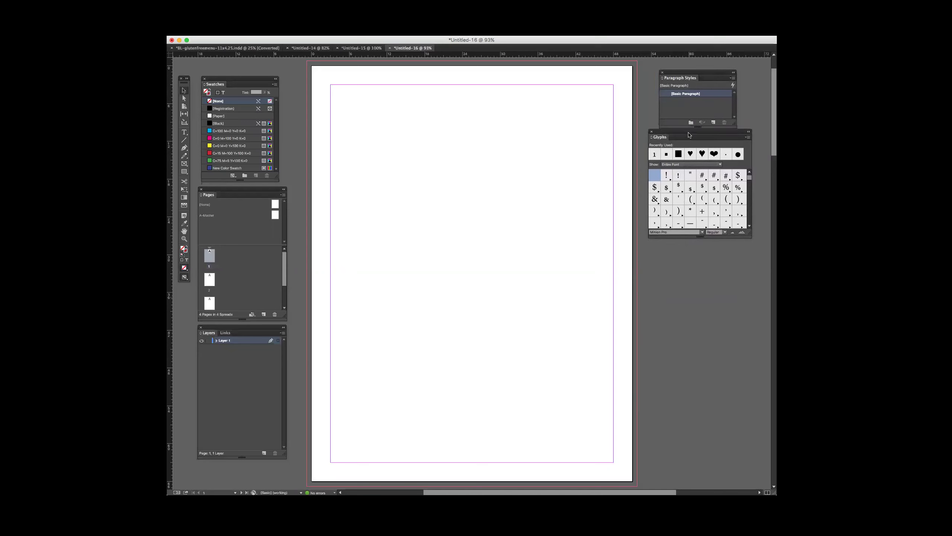
# Step: Shrink the Layers and Links panel group and dock it with the Paragraph Styles panel
pyautogui.moveTo(285, 455); pyautogui.dragTo(274, 357)
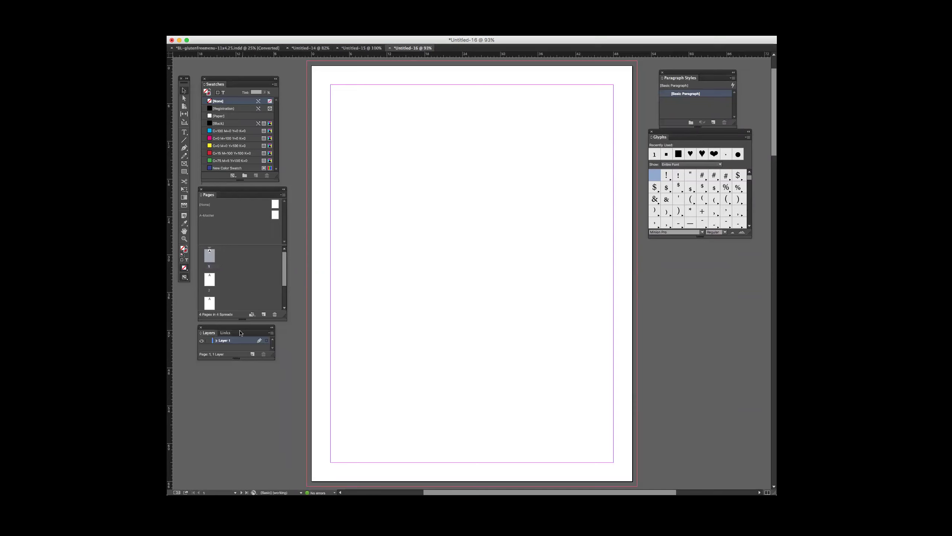
pyautogui.moveTo(241, 329); pyautogui.dragTo(707, 80)
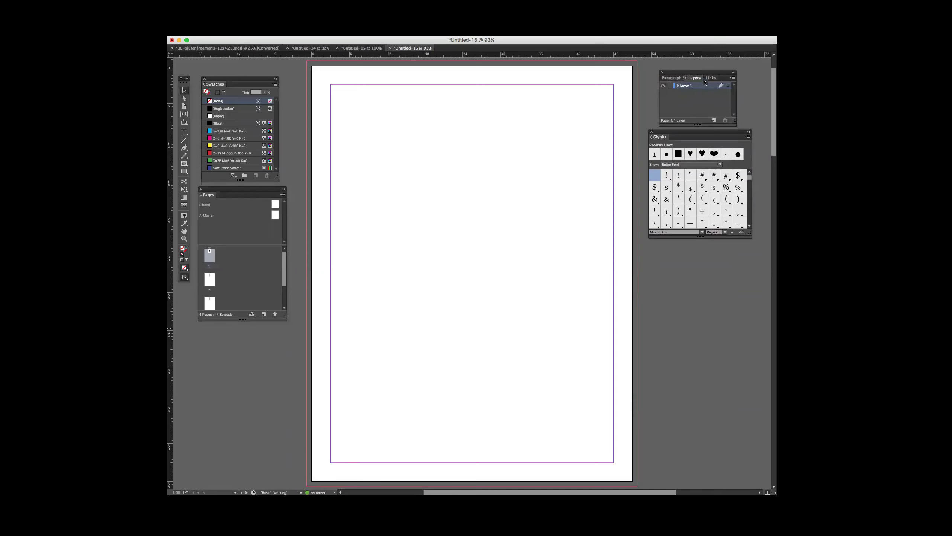
# Step: Enlarge the Pages panel to fit all four page thumbnails and narrow the Glyphs panel
pyautogui.moveTo(285, 319); pyautogui.dragTo(291, 341)
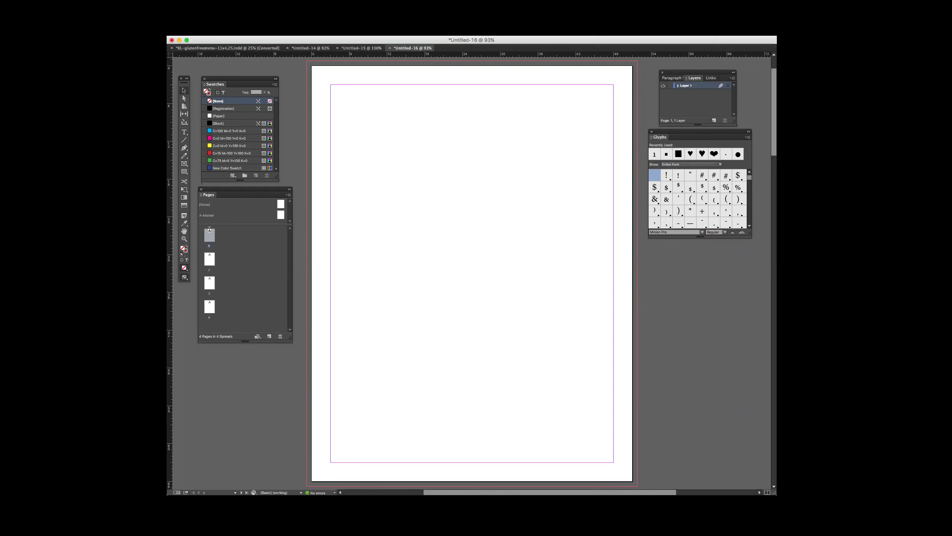
pyautogui.press('super+Tab')
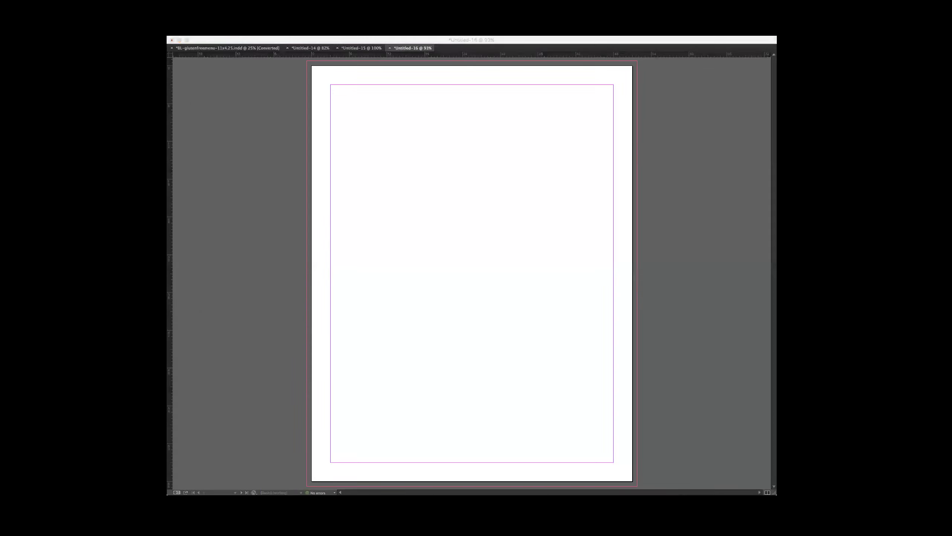
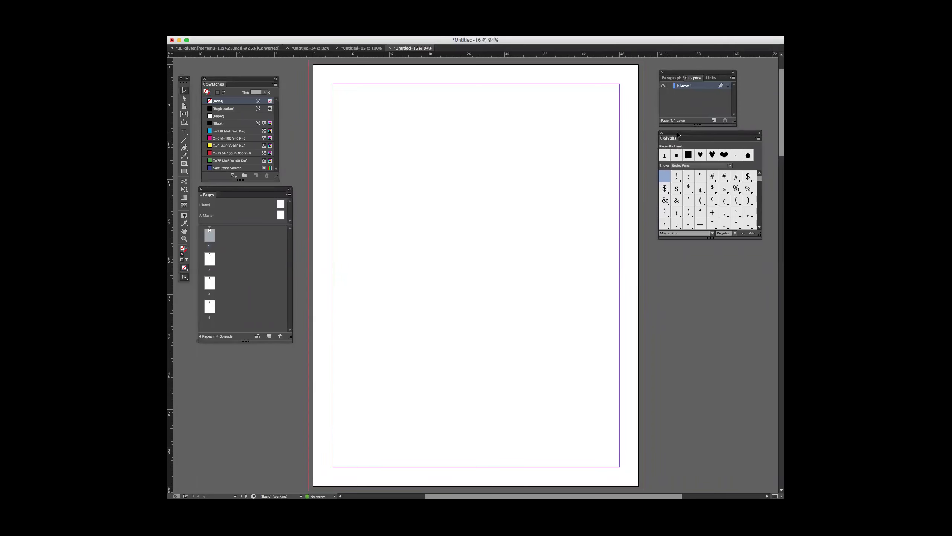
pyautogui.moveTo(760, 237); pyautogui.dragTo(738, 235)
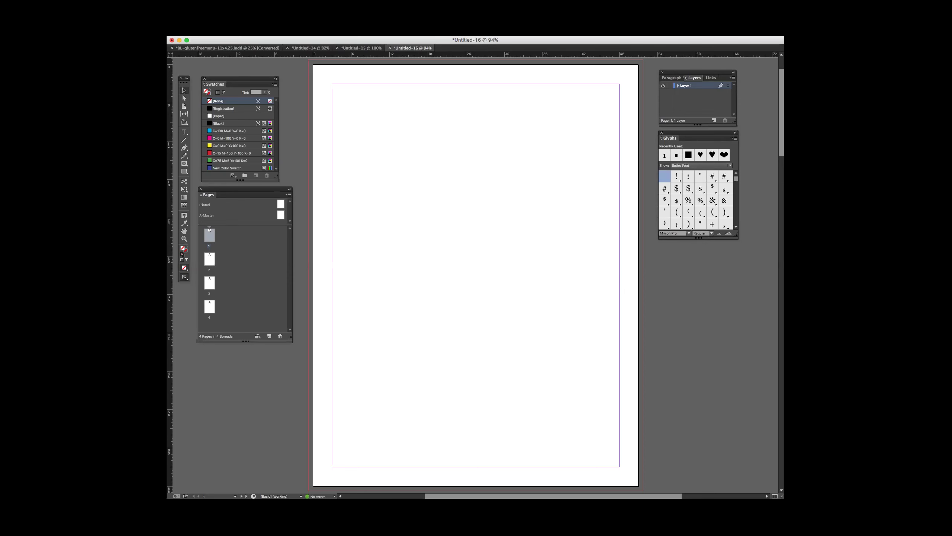
pyautogui.click(240, 34)
pyautogui.moveTo(343, 33)
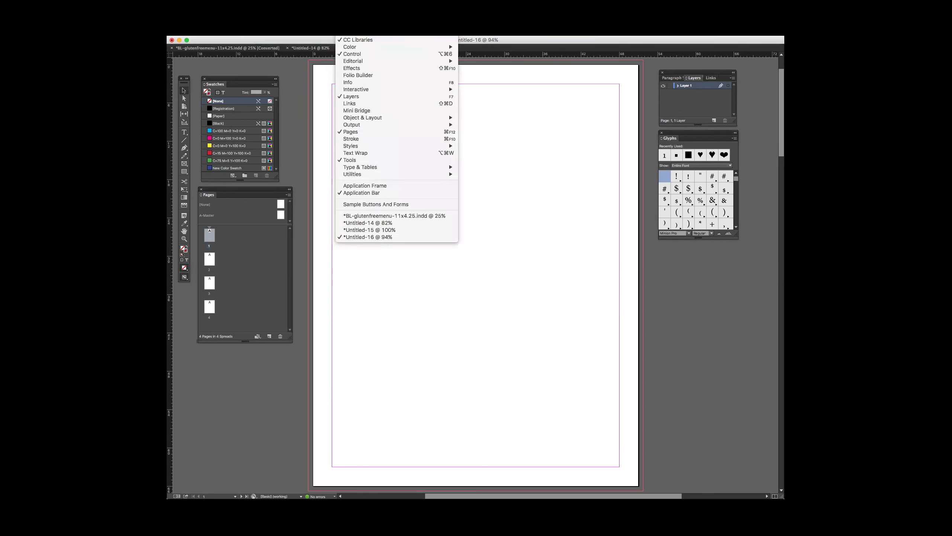
pyautogui.moveTo(286, 34)
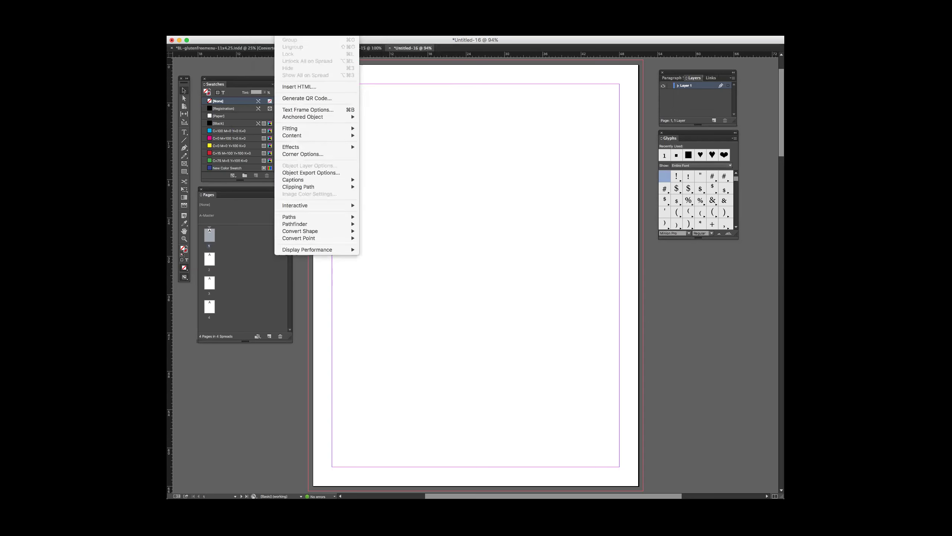
pyautogui.moveTo(240, 34)
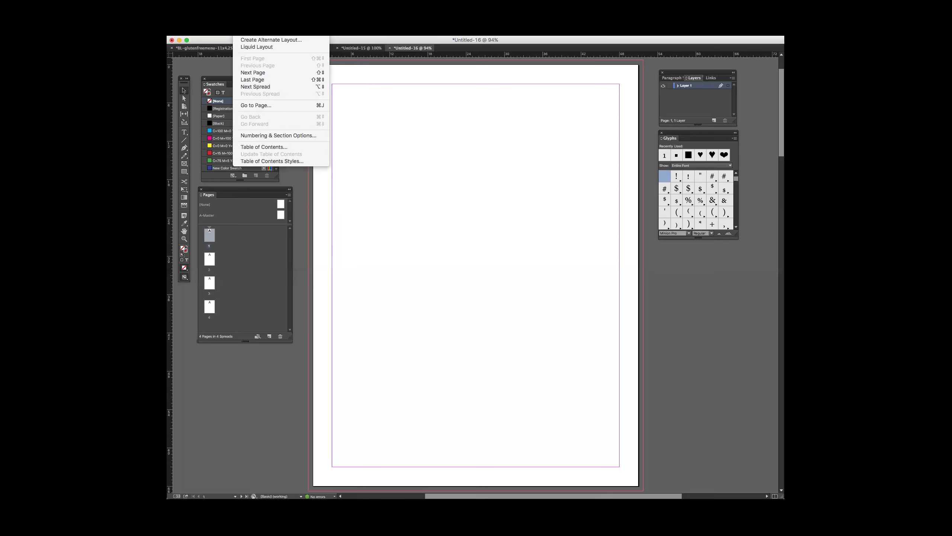
pyautogui.press('super+Tab')
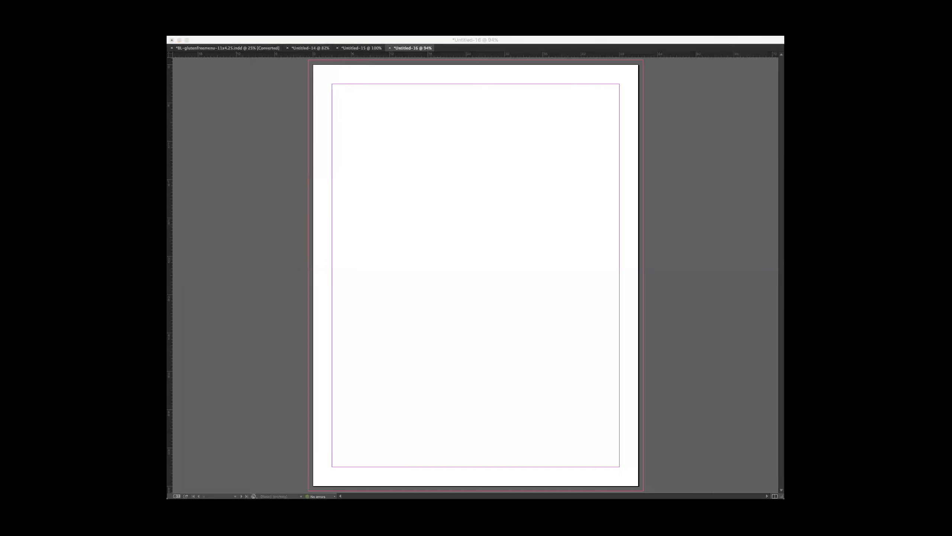
pyautogui.click(587, 161)
pyautogui.click(216, 36)
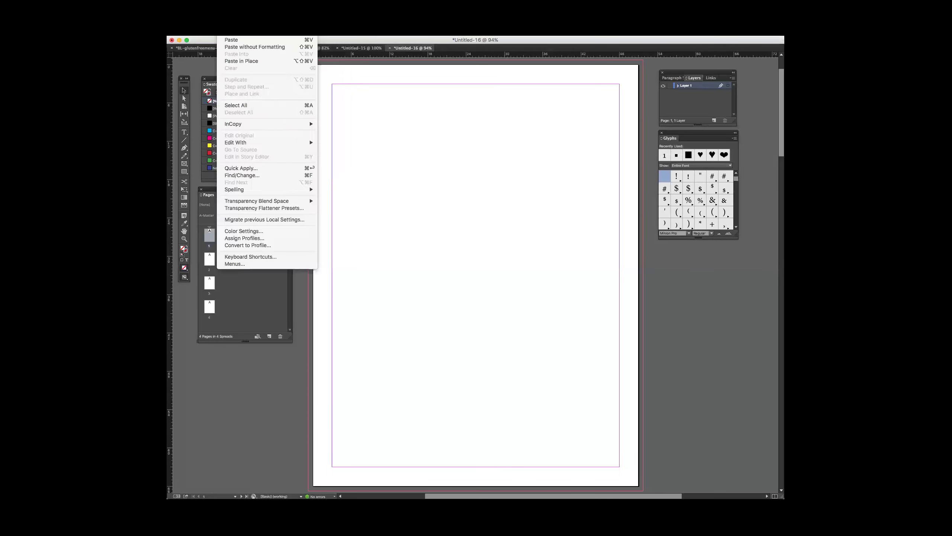
pyautogui.press('Escape')
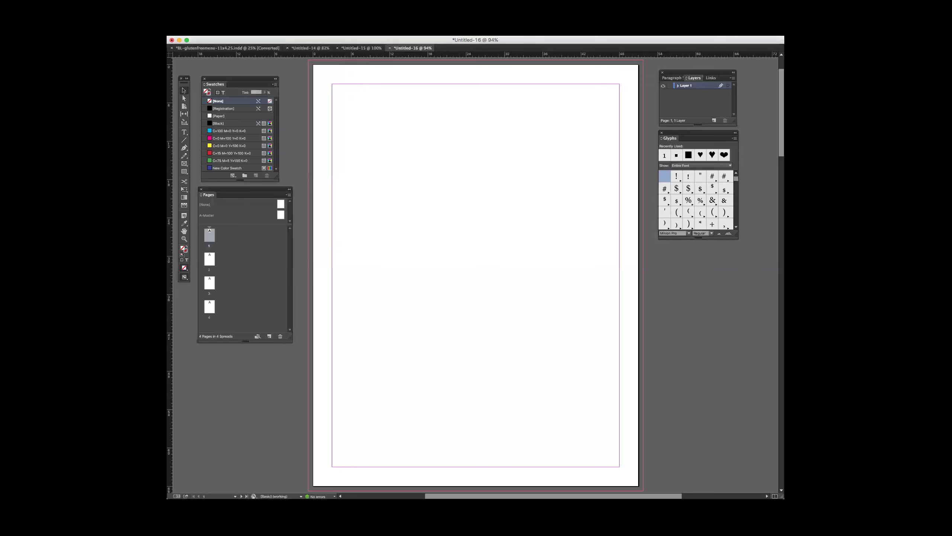
pyautogui.press('super+n')
pyautogui.moveTo(471, 139); pyautogui.dragTo(523, 158)
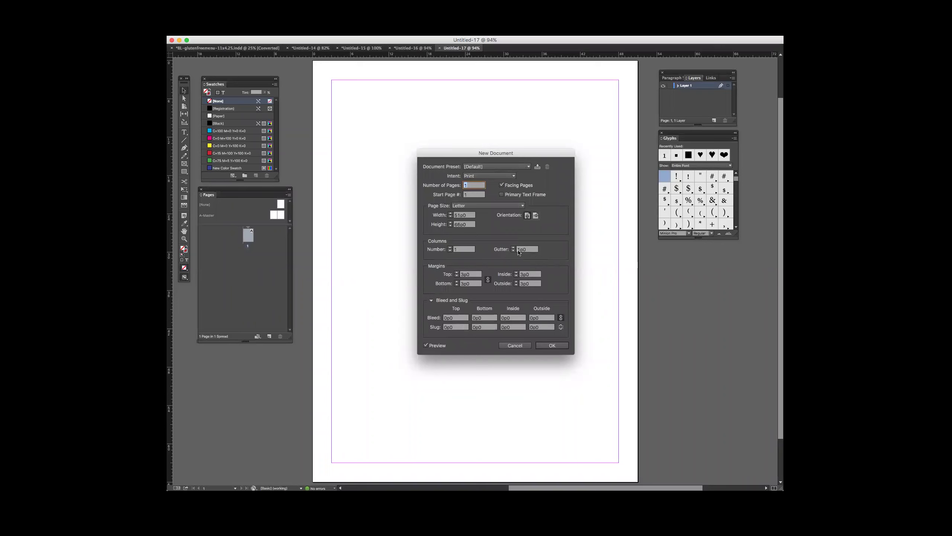
pyautogui.doubleClick(530, 250)
pyautogui.press('Escape')
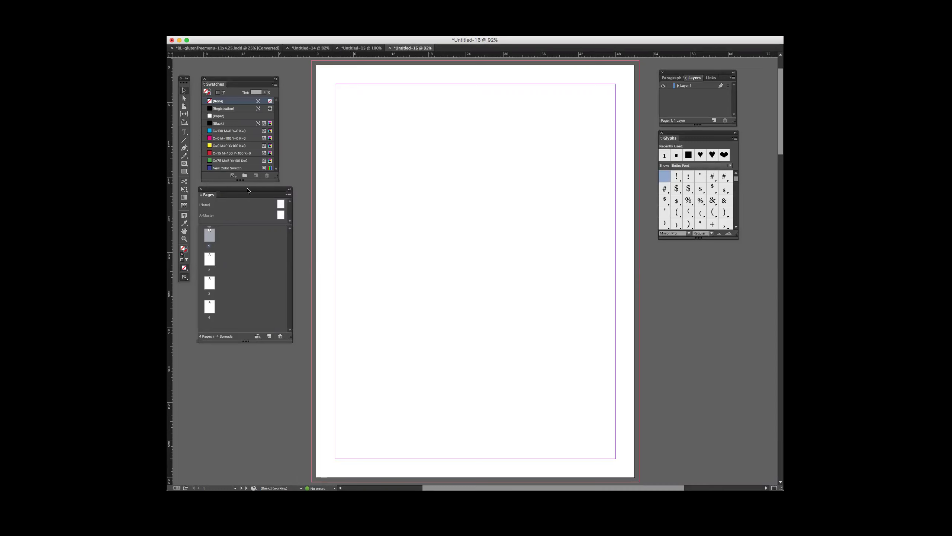
# Step: Bring the Layers panel group over the document page and rename Layer 1 as Border
pyautogui.moveTo(696, 73); pyautogui.dragTo(543, 193)
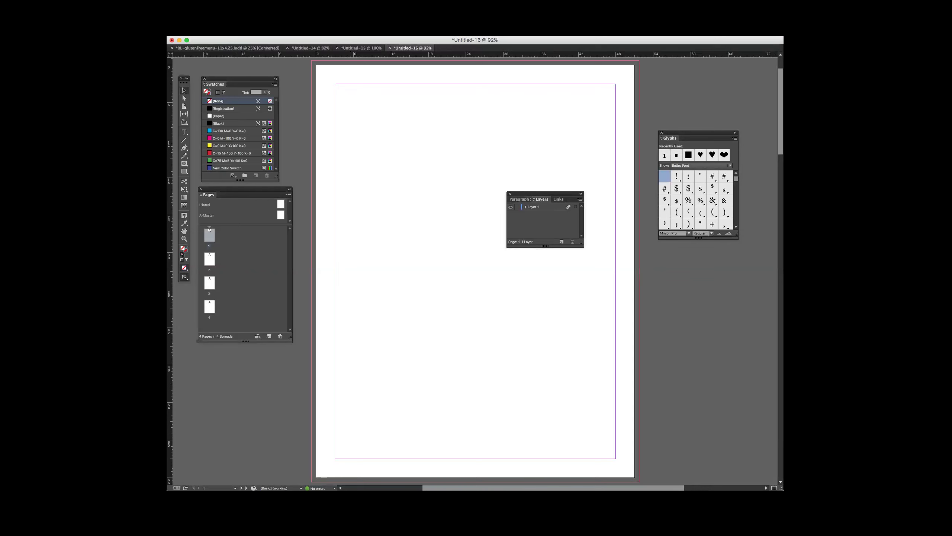
pyautogui.click(346, 32)
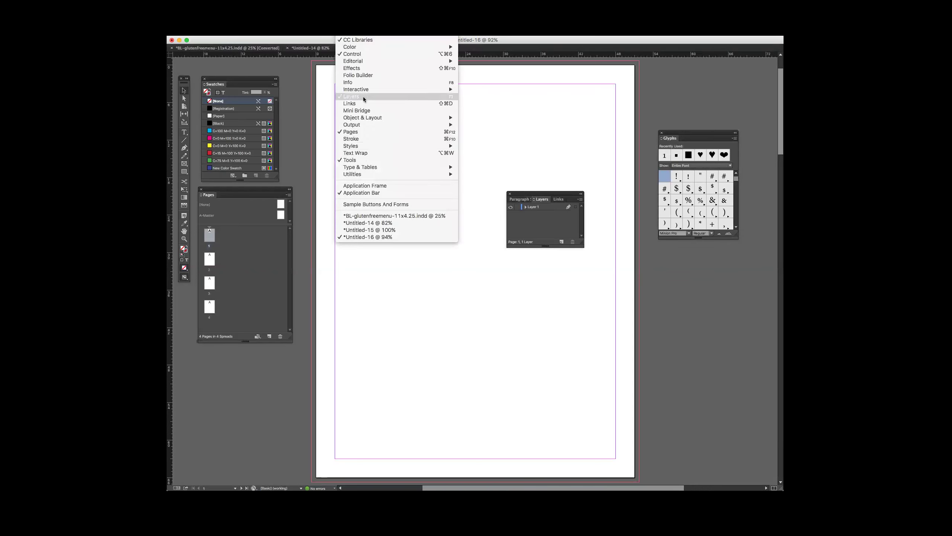
pyautogui.click(544, 197)
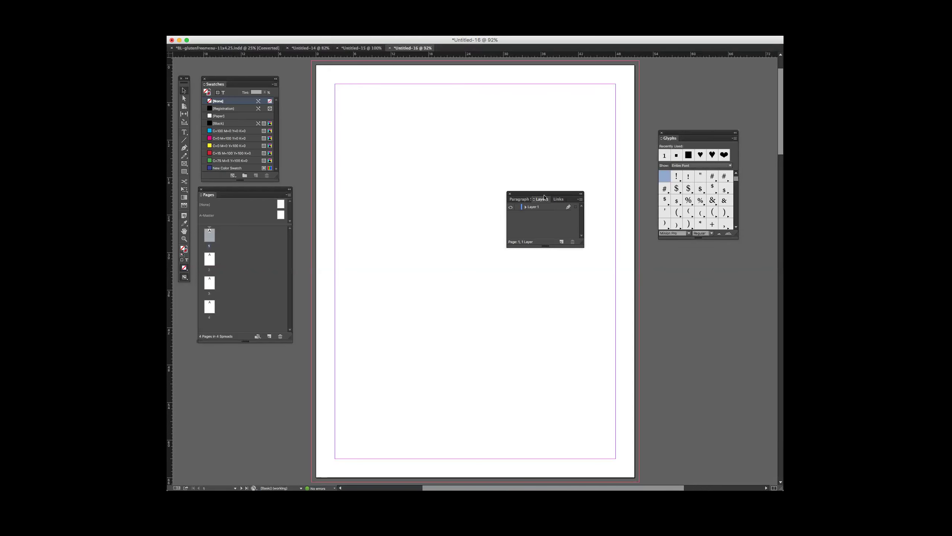
pyautogui.doubleClick(530, 207)
pyautogui.moveTo(605, 234); pyautogui.dragTo(514, 261)
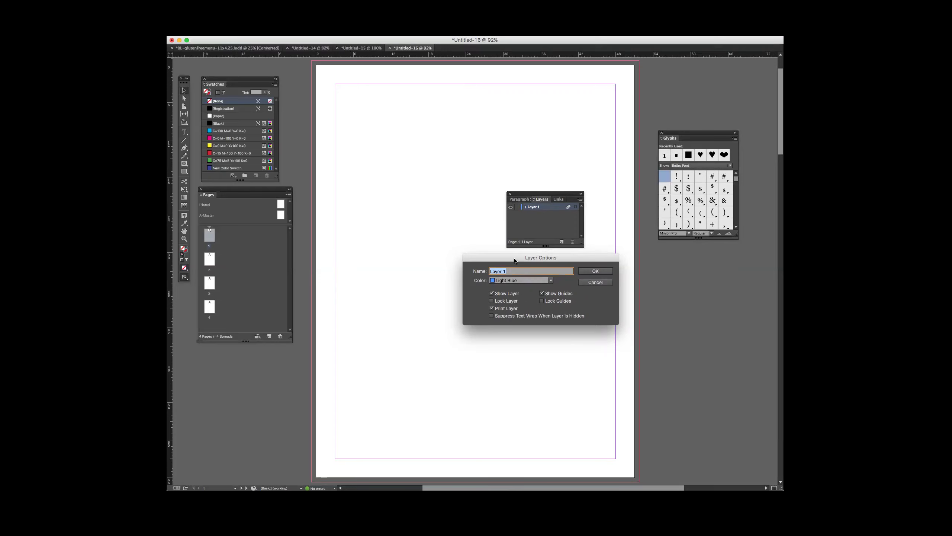
pyautogui.moveTo(522, 261); pyautogui.dragTo(526, 257)
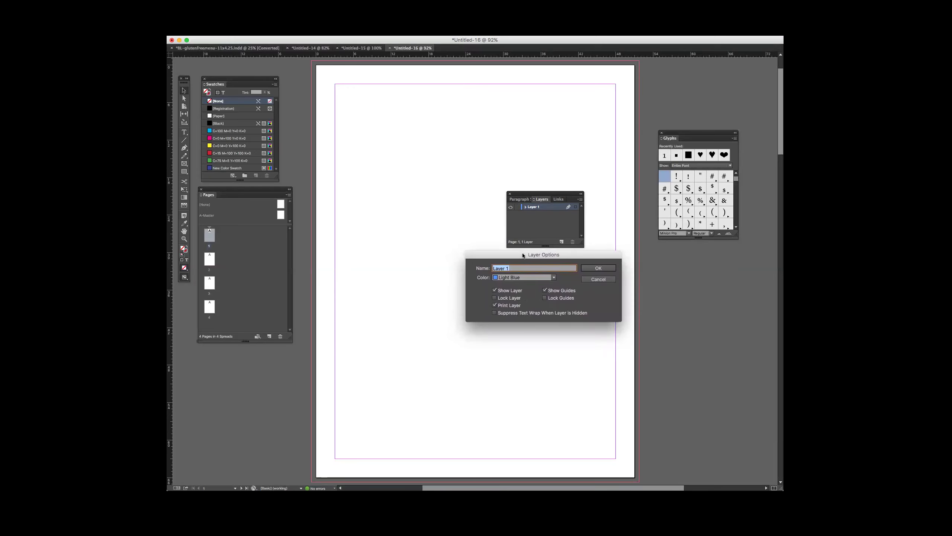
pyautogui.write('Border')
pyautogui.press('Return')
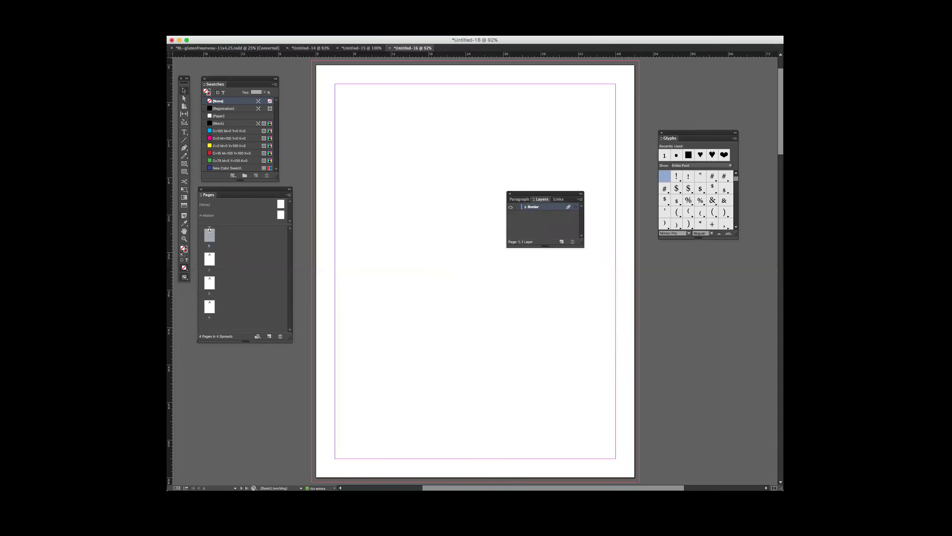
# Step: Add a new layer above Border and name it Color
pyautogui.click(561, 241)
pyautogui.click(535, 207)
pyautogui.press('super+Return')
pyautogui.write('Color')
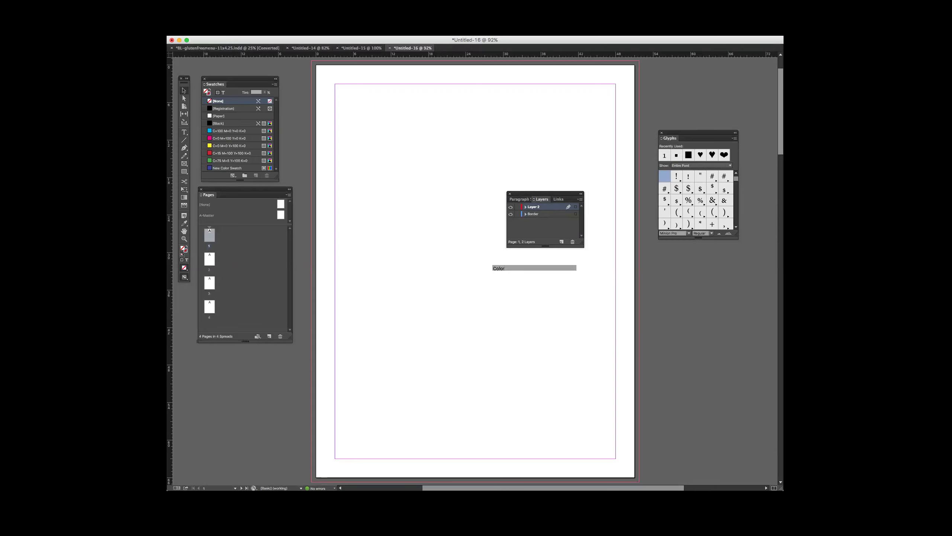
pyautogui.press('Return')
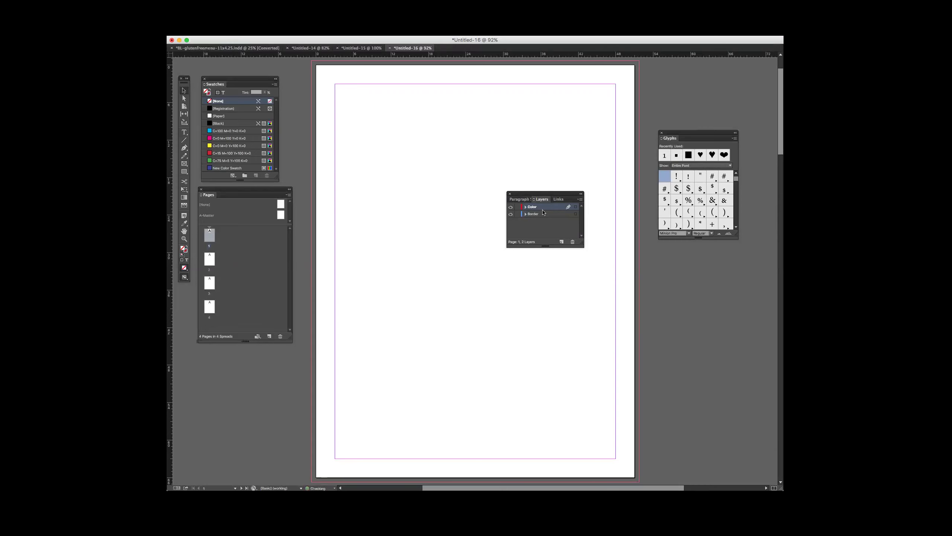
# Step: Add a new layer above Color and name it Type/Text
pyautogui.click(562, 242)
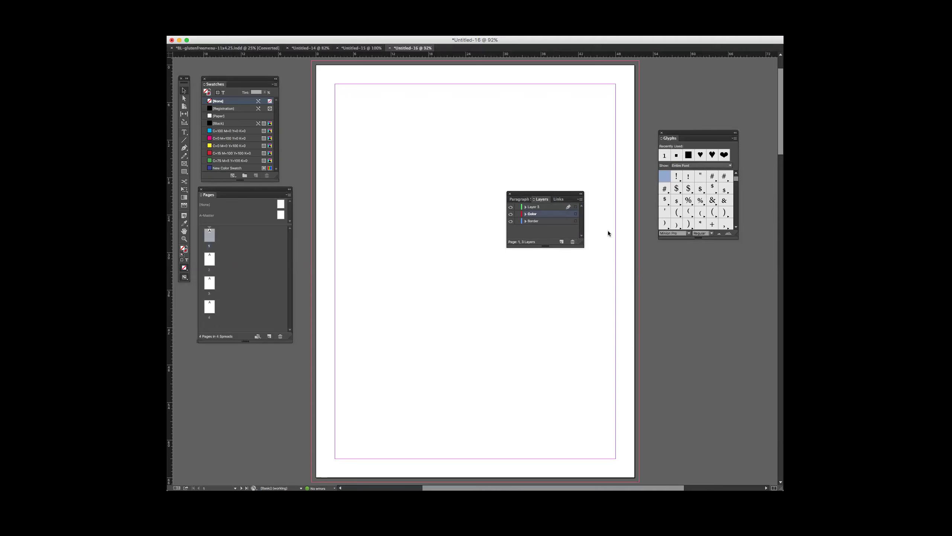
pyautogui.doubleClick(534, 207)
pyautogui.write('Ty')
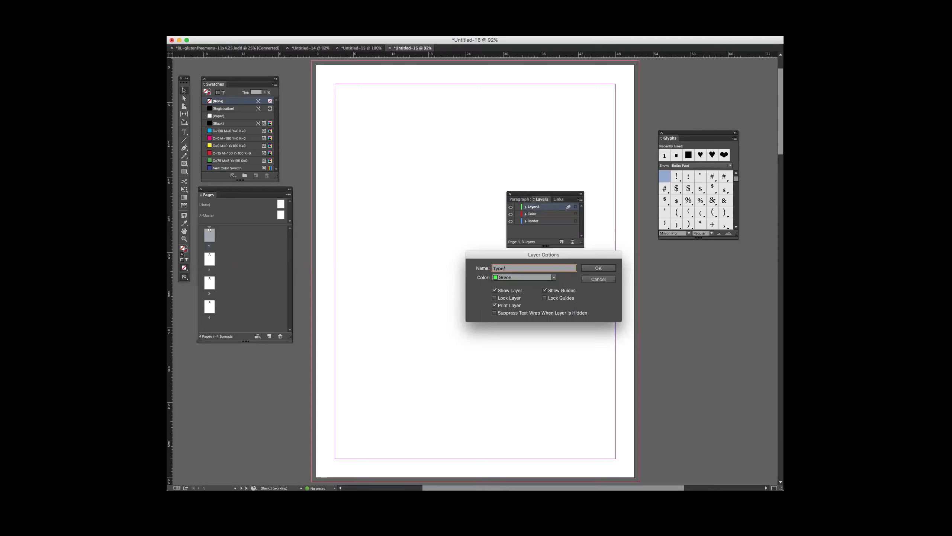
pyautogui.write('pe/Text')
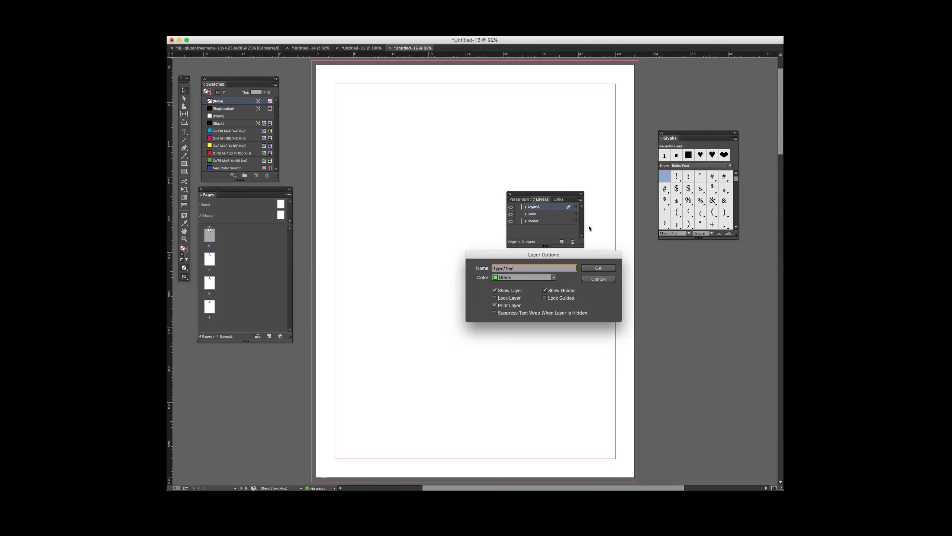
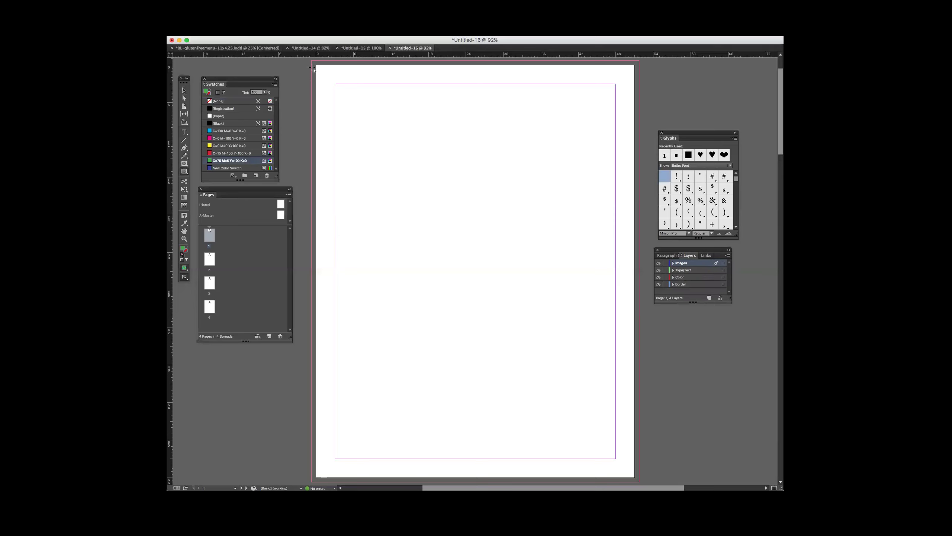
# Step: Draw a rectangle over the whole cover page out to the bleed edges and fill it with a dark brick red
pyautogui.moveTo(312, 61); pyautogui.dragTo(641, 484)
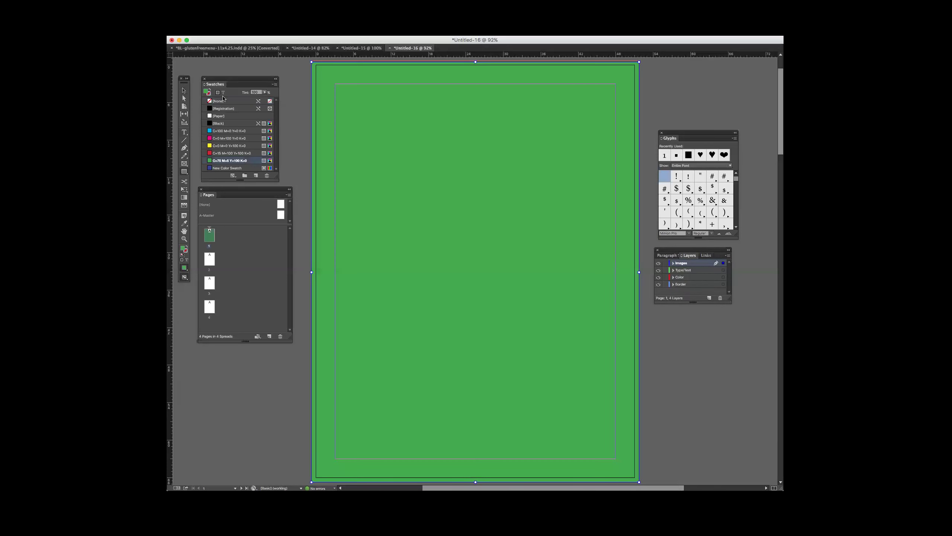
pyautogui.click(183, 91)
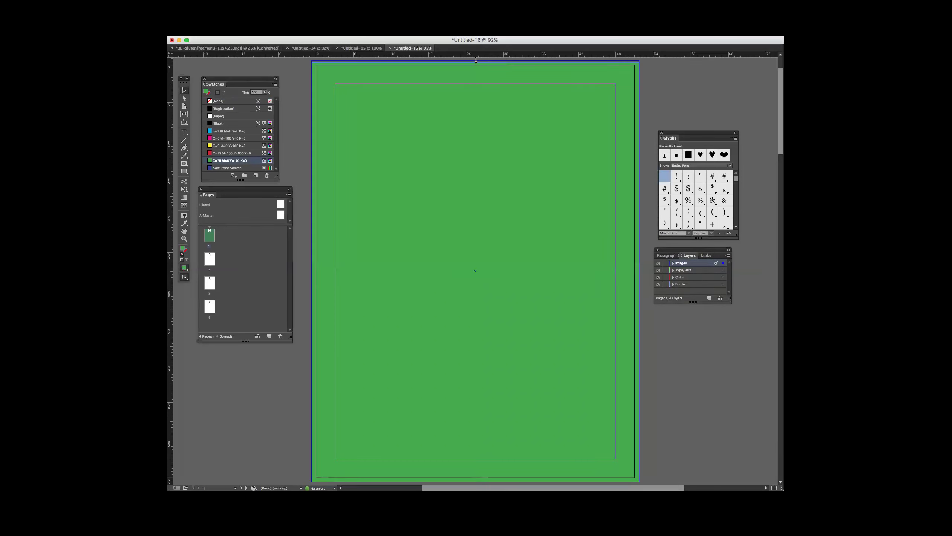
pyautogui.doubleClick(183, 248)
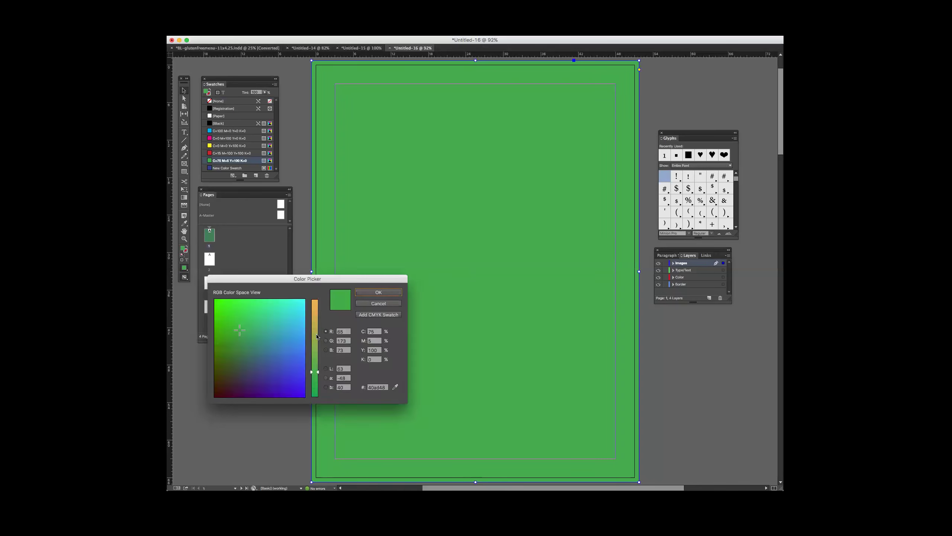
pyautogui.click(231, 377)
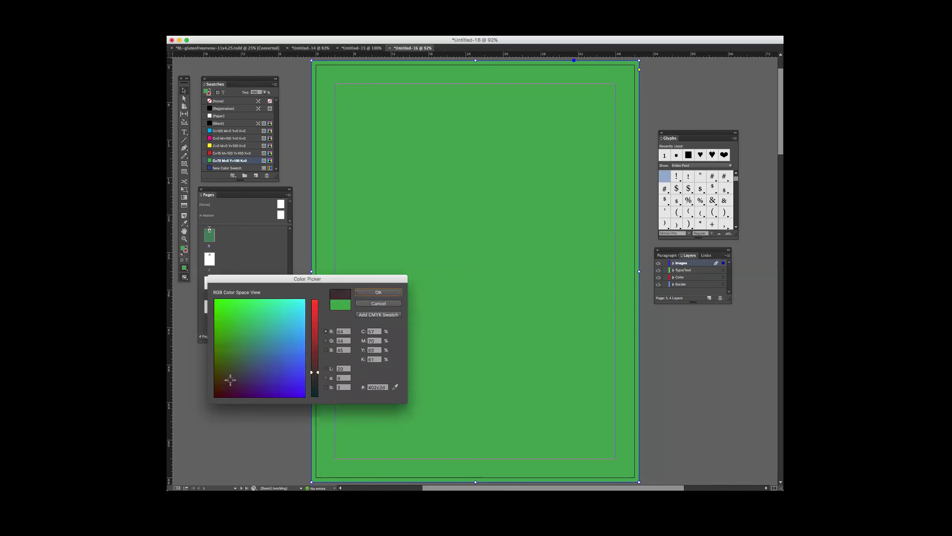
pyautogui.click(315, 337)
pyautogui.click(366, 293)
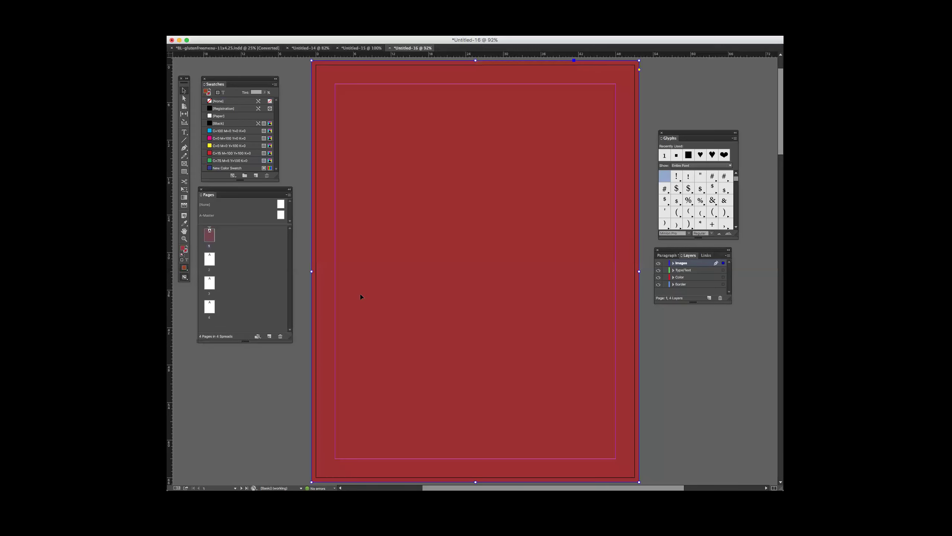
pyautogui.doubleClick(183, 248)
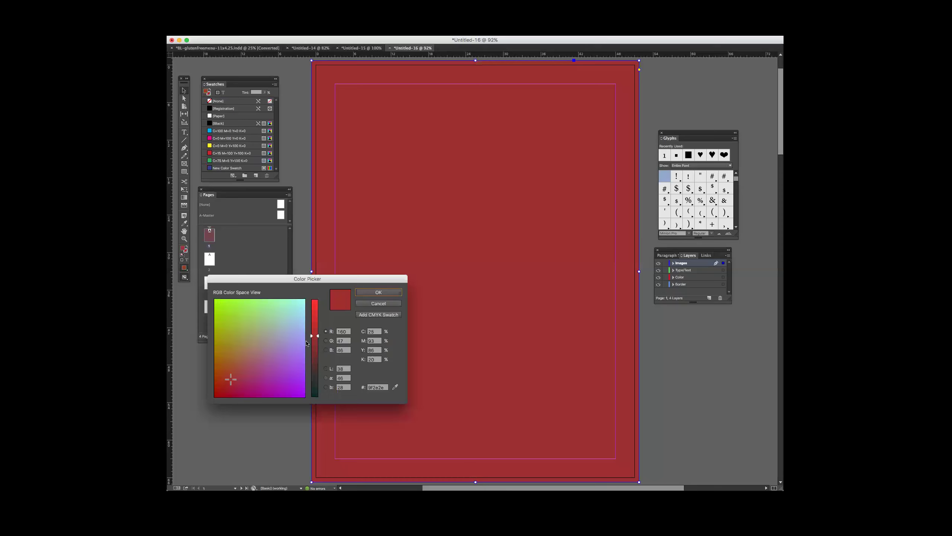
pyautogui.moveTo(229, 375); pyautogui.dragTo(224, 381)
pyautogui.click(374, 292)
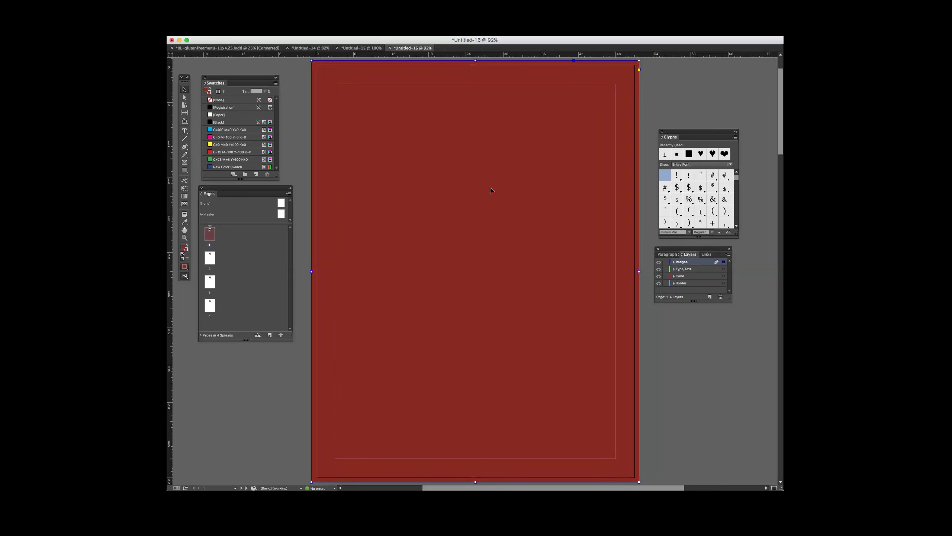
# Step: Move the Glyphs panel and the Layers panel group up and farther away from the page
pyautogui.moveTo(700, 132); pyautogui.dragTo(726, 74)
pyautogui.moveTo(692, 250); pyautogui.dragTo(720, 190)
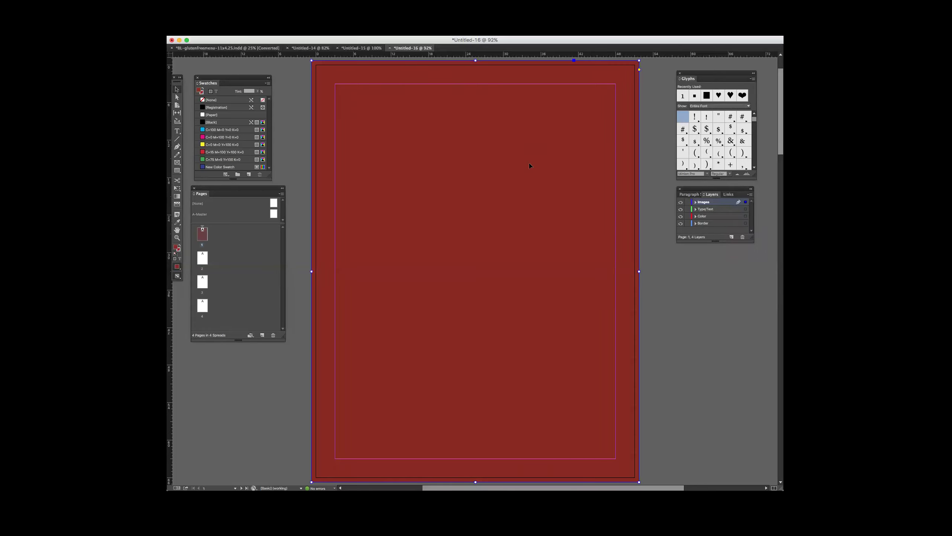
# Step: Bring the Gino's Pizza Shack logo artwork in from another app and center it horizontally in the cover's upper half
pyautogui.press('super+Tab')
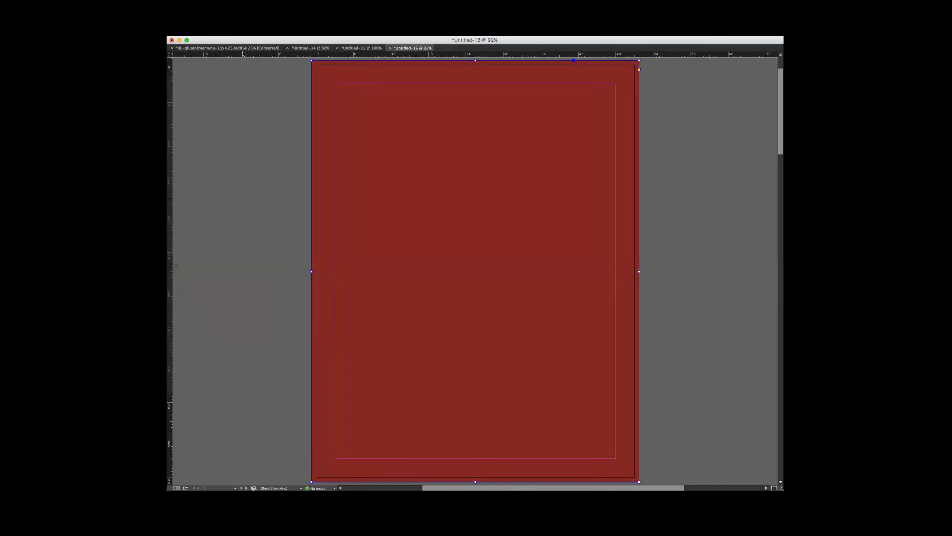
pyautogui.press('super+Tab')
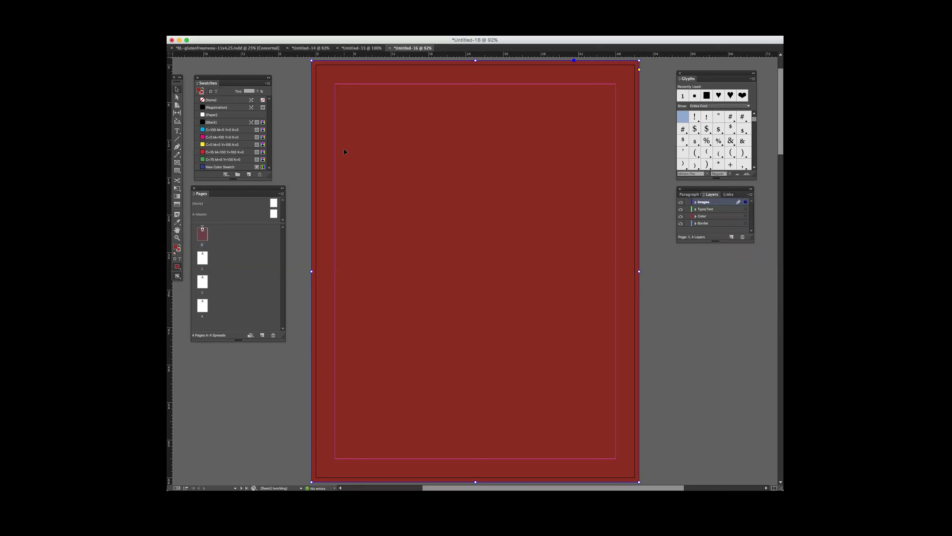
pyautogui.press('super+Tab')
pyautogui.press('super+Tab')
pyautogui.press('super+Tab')
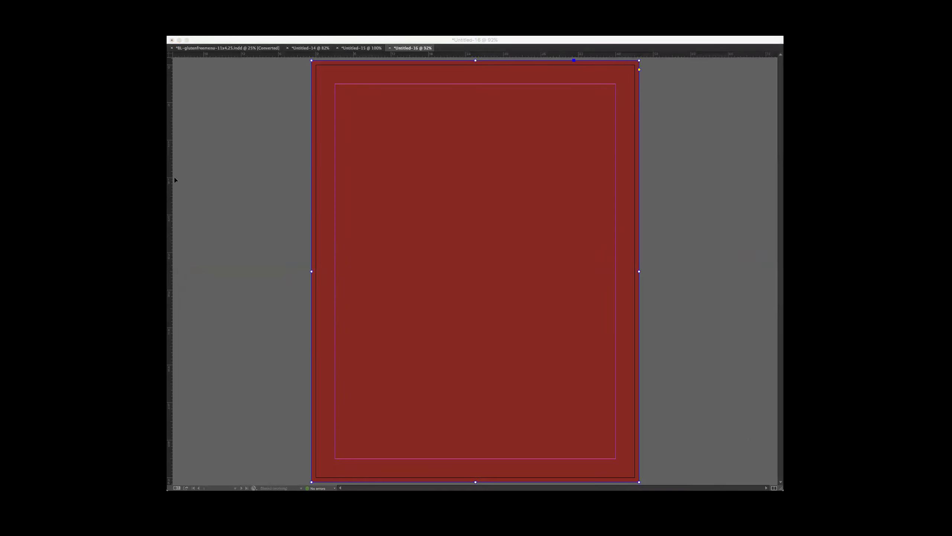
pyautogui.moveTo(179, 180); pyautogui.dragTo(372, 206)
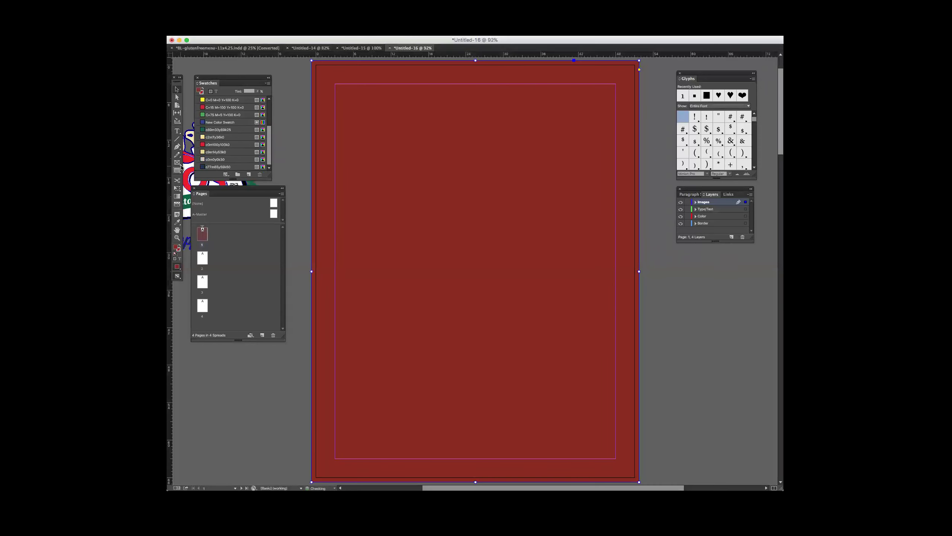
pyautogui.moveTo(193, 169); pyautogui.dragTo(471, 199)
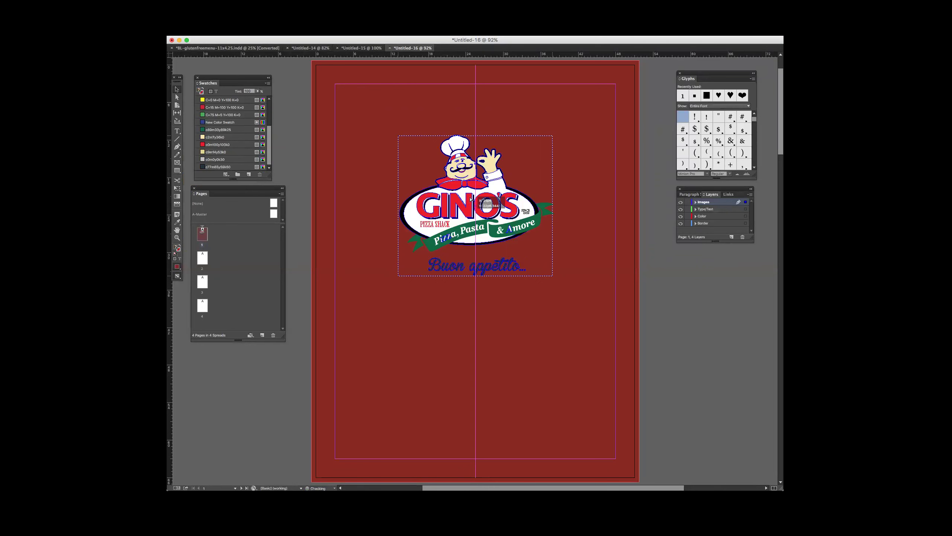
pyautogui.moveTo(470, 199); pyautogui.dragTo(470, 199)
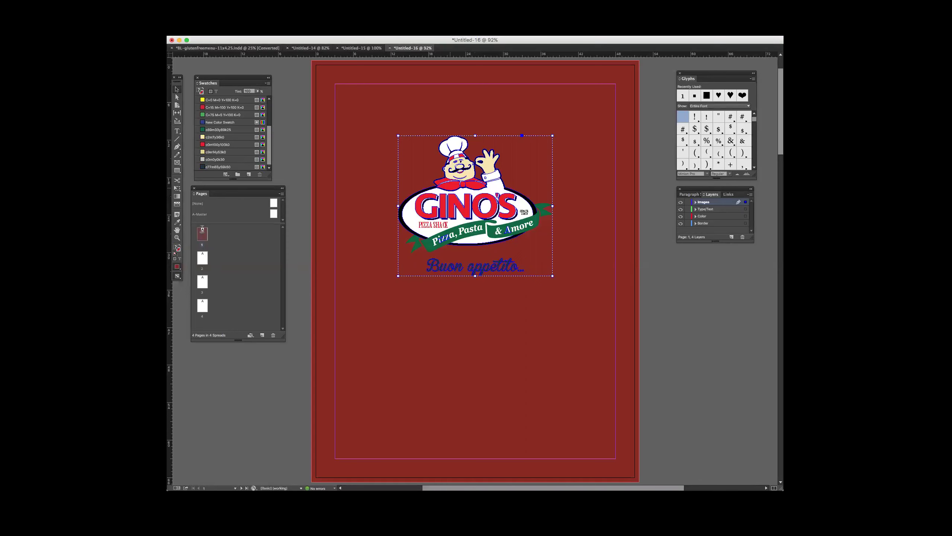
pyautogui.click(222, 114)
pyautogui.click(177, 170)
pyautogui.moveTo(347, 100); pyautogui.dragTo(432, 172)
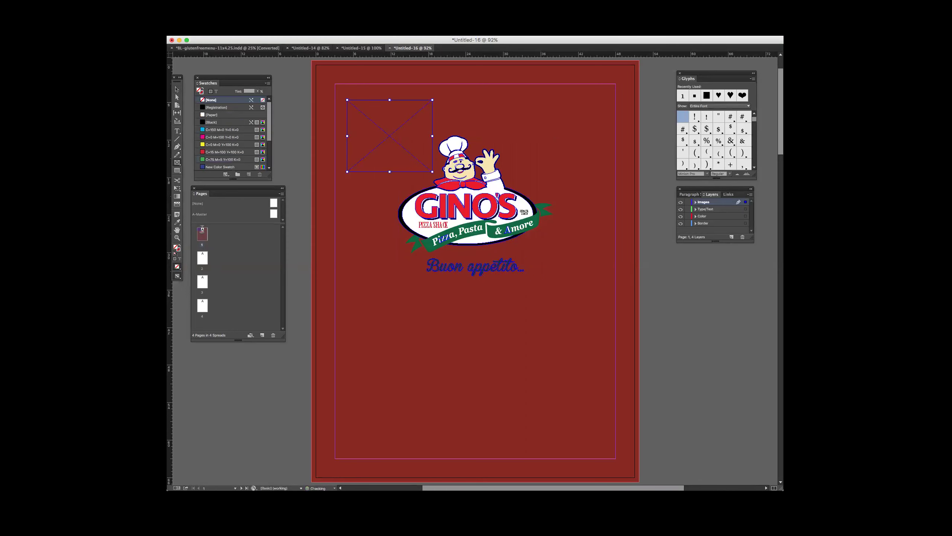
pyautogui.click(204, 36)
pyautogui.press('Escape')
pyautogui.press('Escape')
pyautogui.press('v')
pyautogui.click(371, 115)
pyautogui.press('Delete')
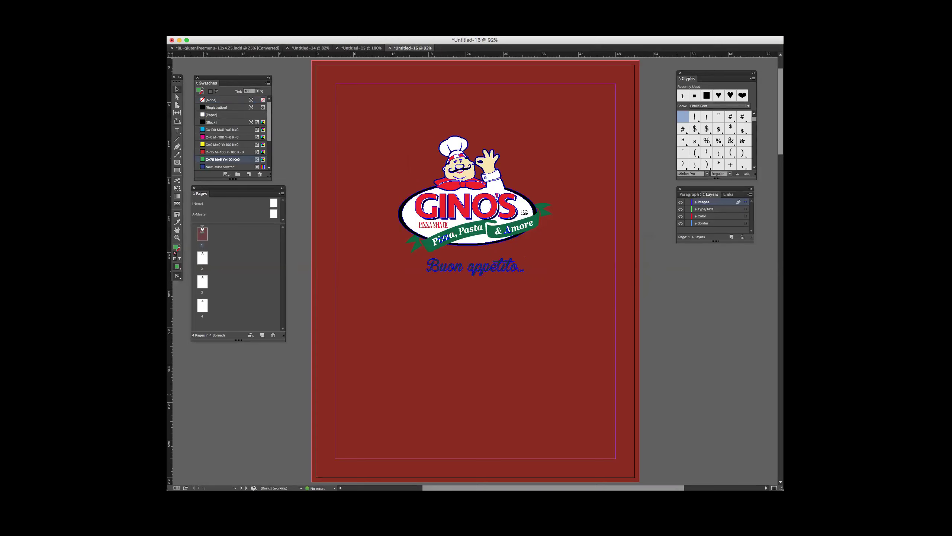
# Step: Draw a rectangle along the cover's margin guides and set its fill to None
pyautogui.press('super+equal')
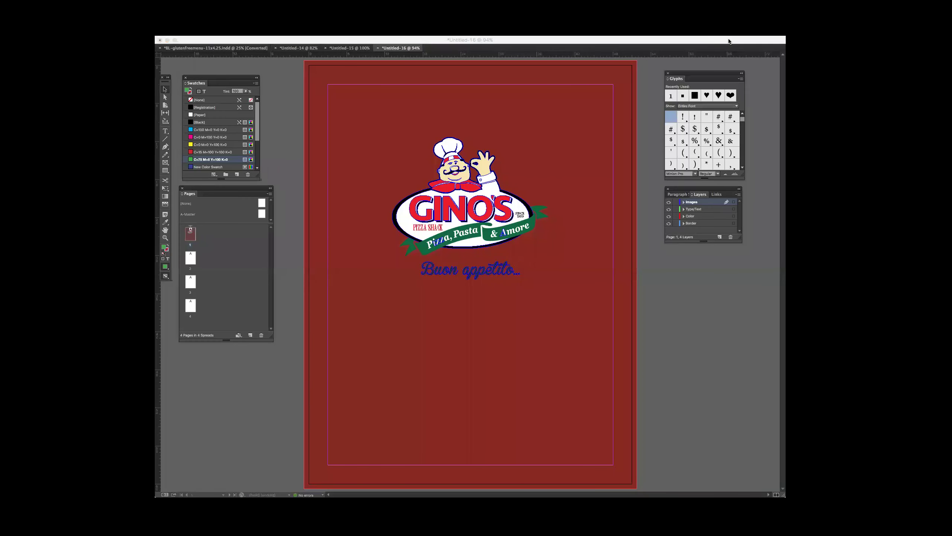
pyautogui.click(729, 41)
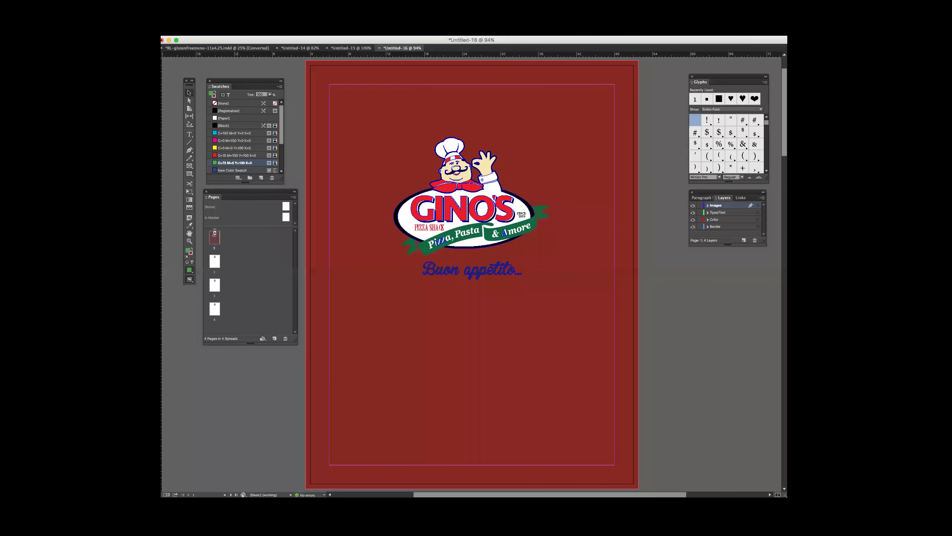
pyautogui.click(190, 173)
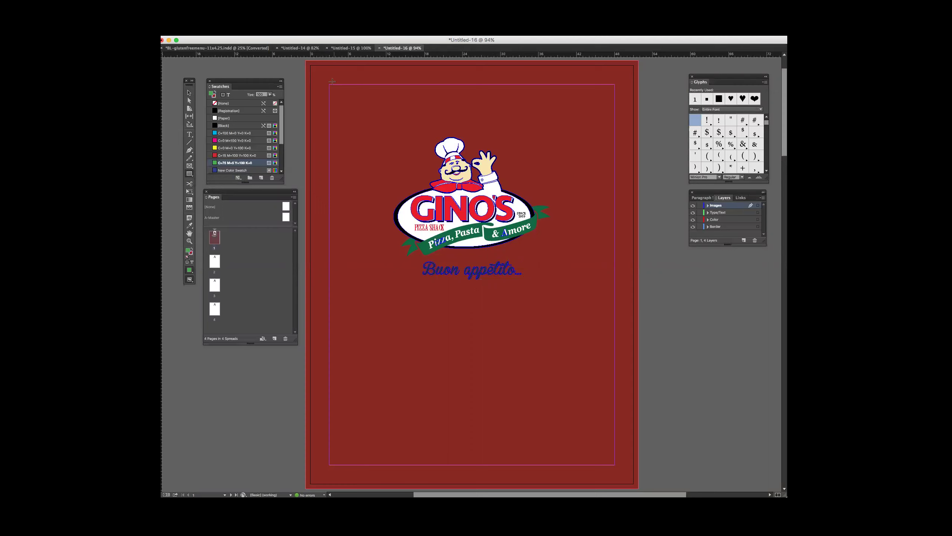
pyautogui.moveTo(329, 85); pyautogui.dragTo(615, 465)
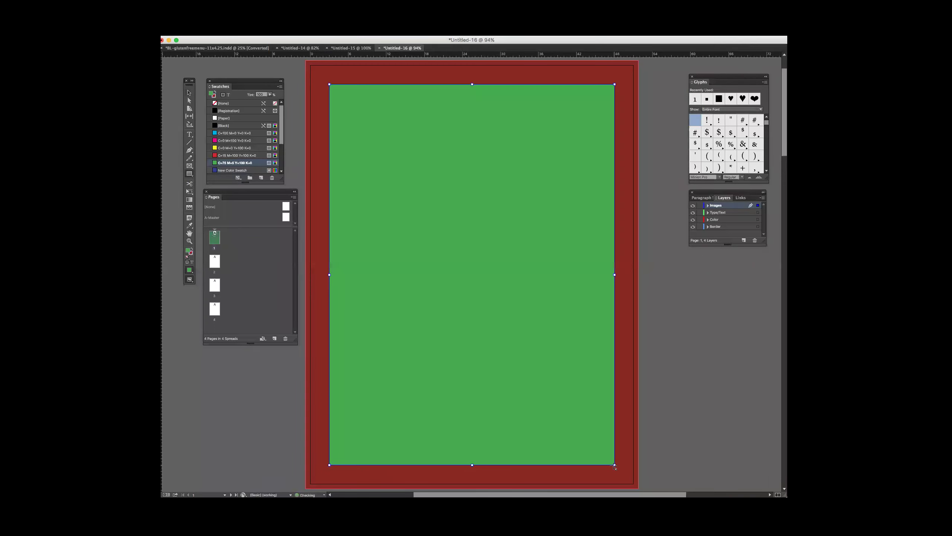
pyautogui.doubleClick(188, 251)
pyautogui.click(384, 306)
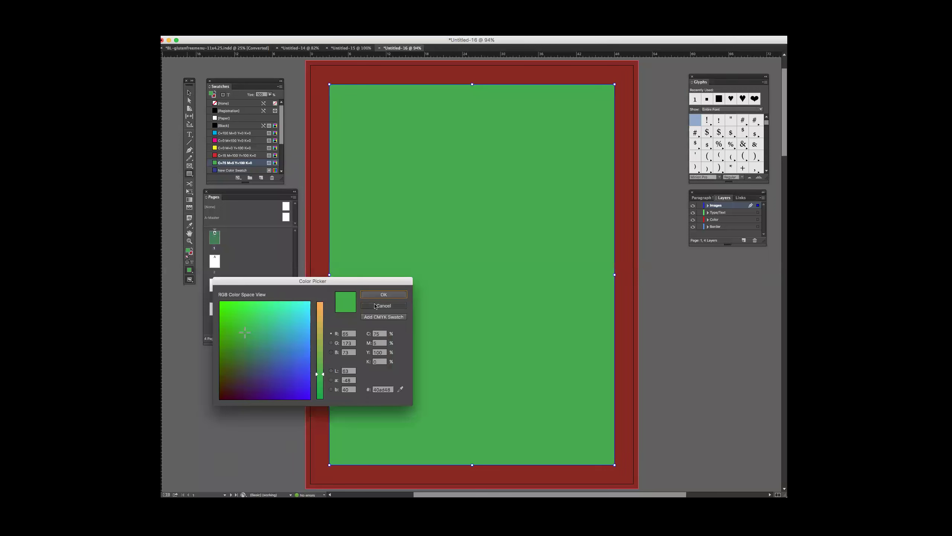
pyautogui.click(215, 105)
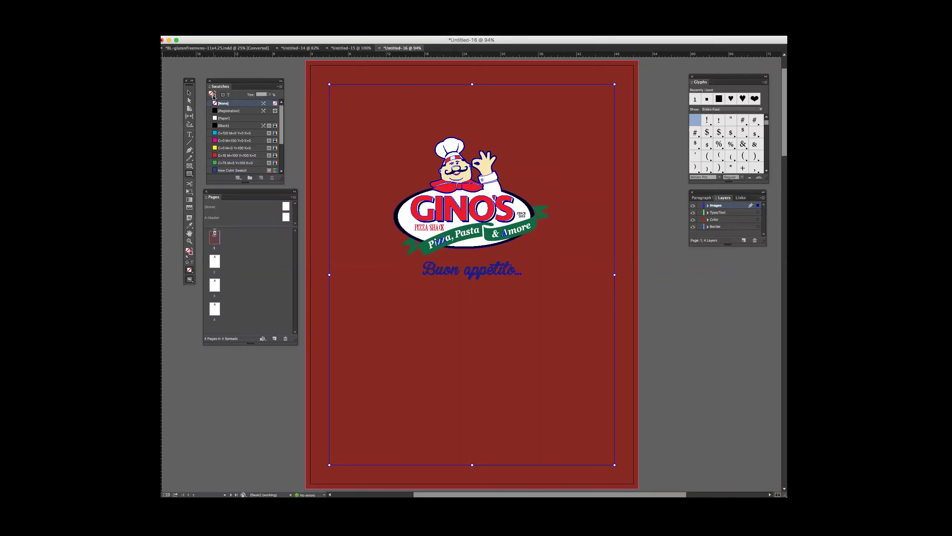
# Step: Give the margin rectangle a Black stroke in the White Diamond style
pyautogui.click(216, 126)
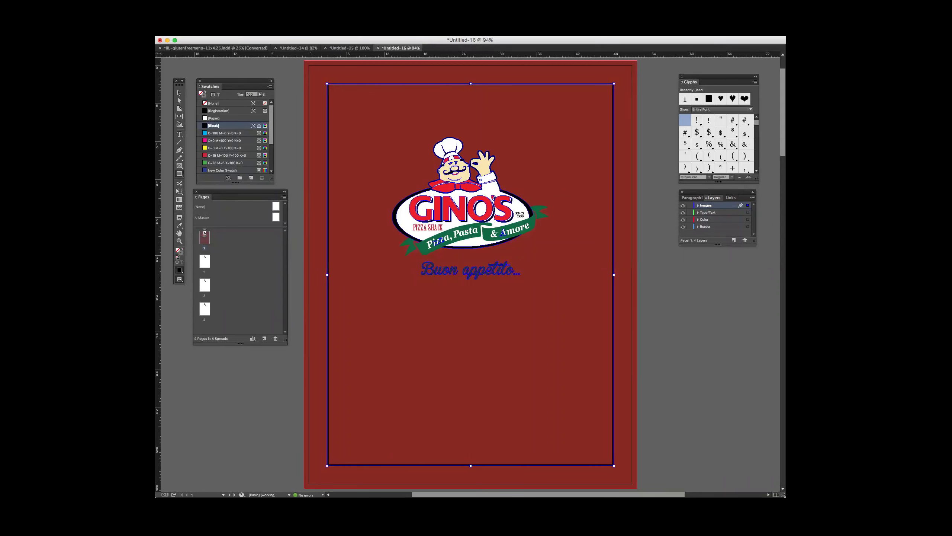
pyautogui.click(418, 121)
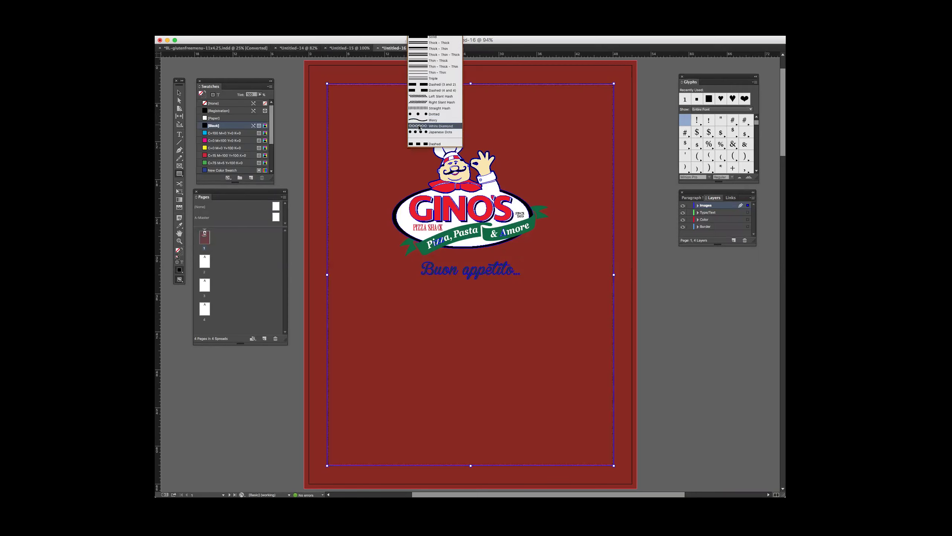
pyautogui.click(429, 127)
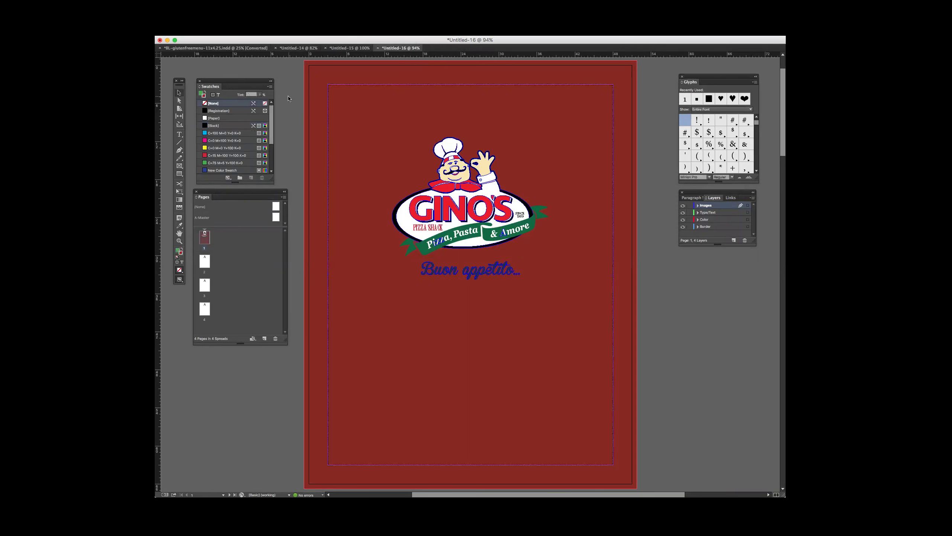
# Step: Preview the cover with the guides and frame edges hidden to check the border and logo
pyautogui.press('w')
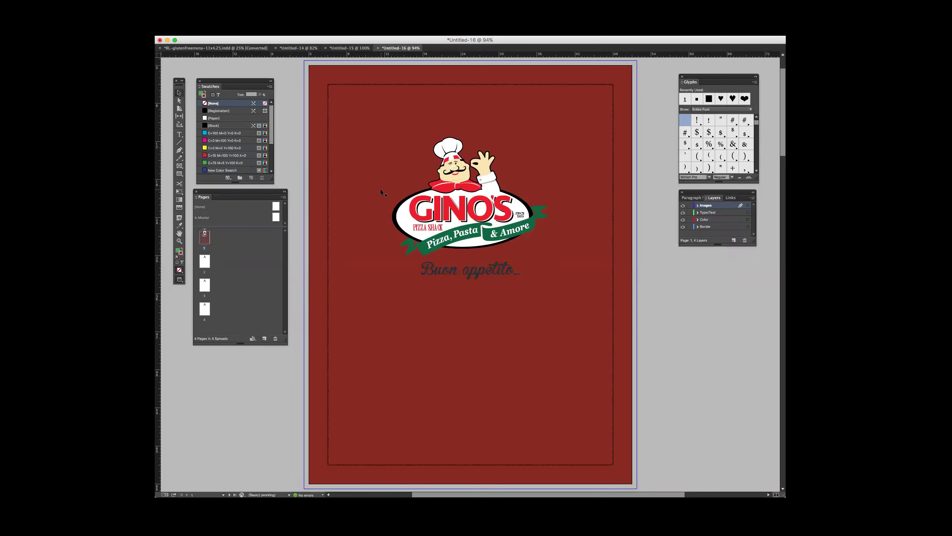
pyautogui.click(646, 207)
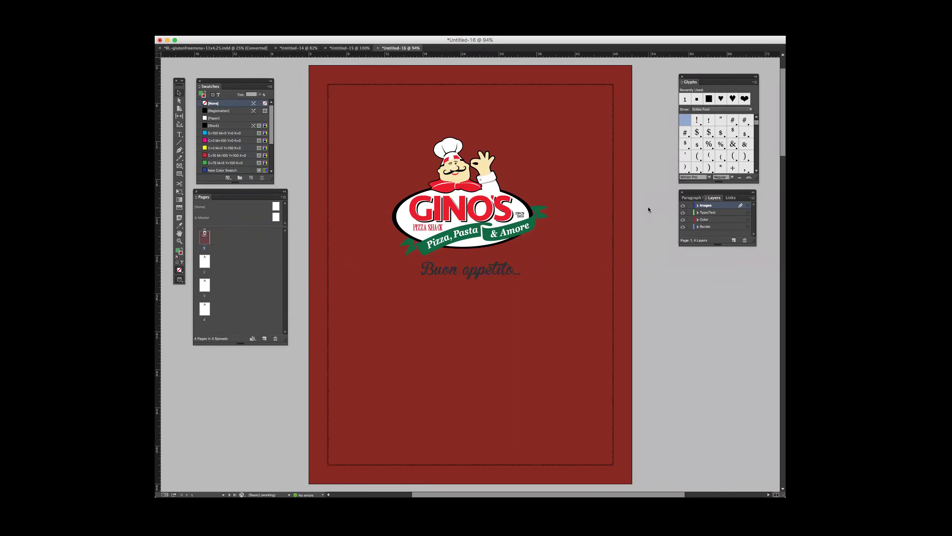
pyautogui.press('w')
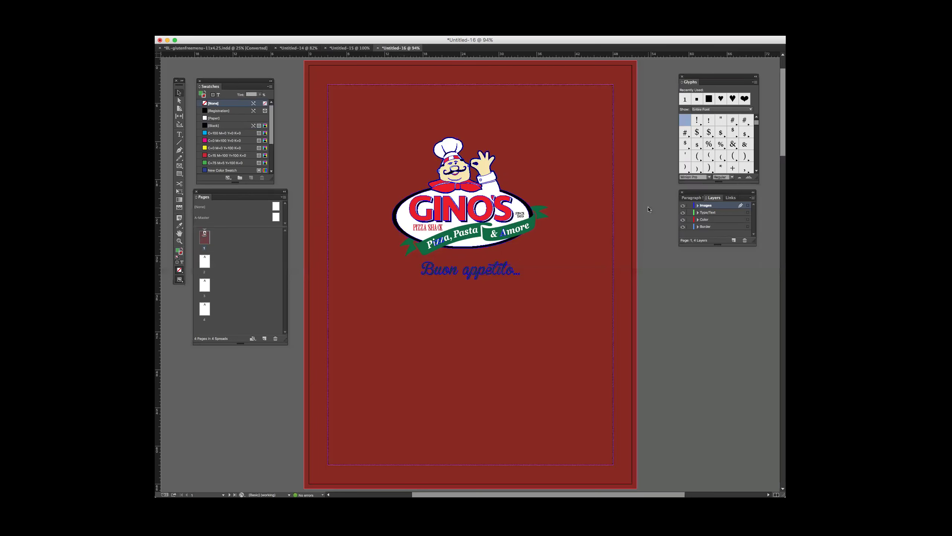
pyautogui.press('w')
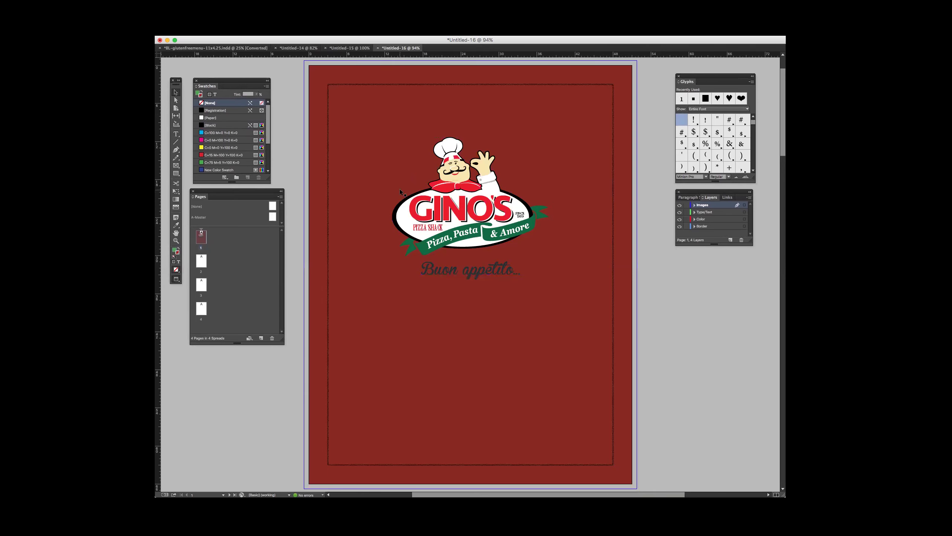
# Step: Copy the border rectangle from the cover and paste it in place on the A-Master page
pyautogui.click(328, 198)
pyautogui.doubleClick(328, 195)
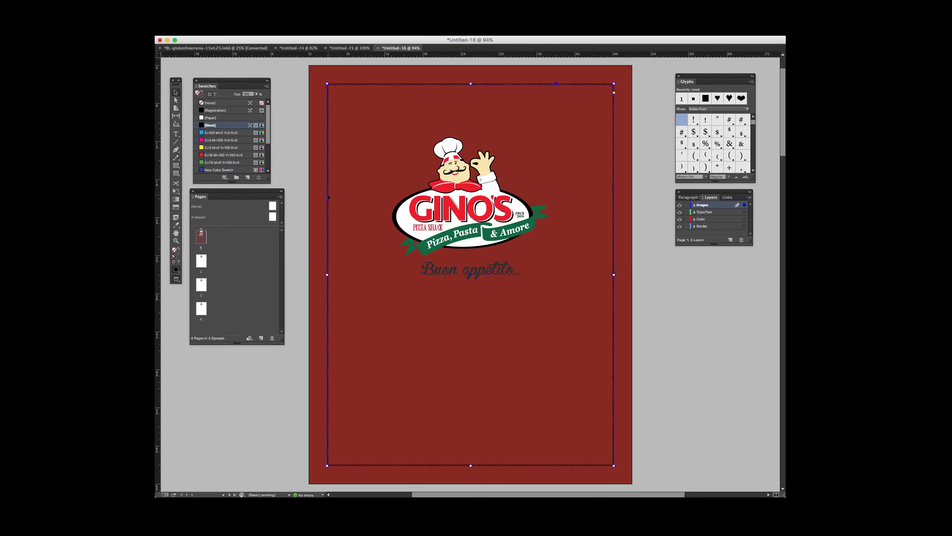
pyautogui.doubleClick(273, 218)
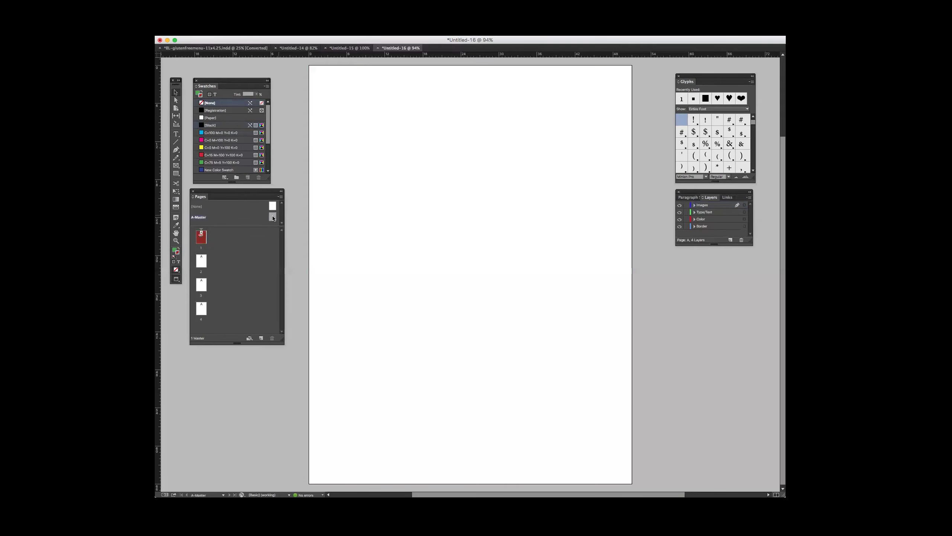
pyautogui.rightClick(337, 208)
pyautogui.click(350, 220)
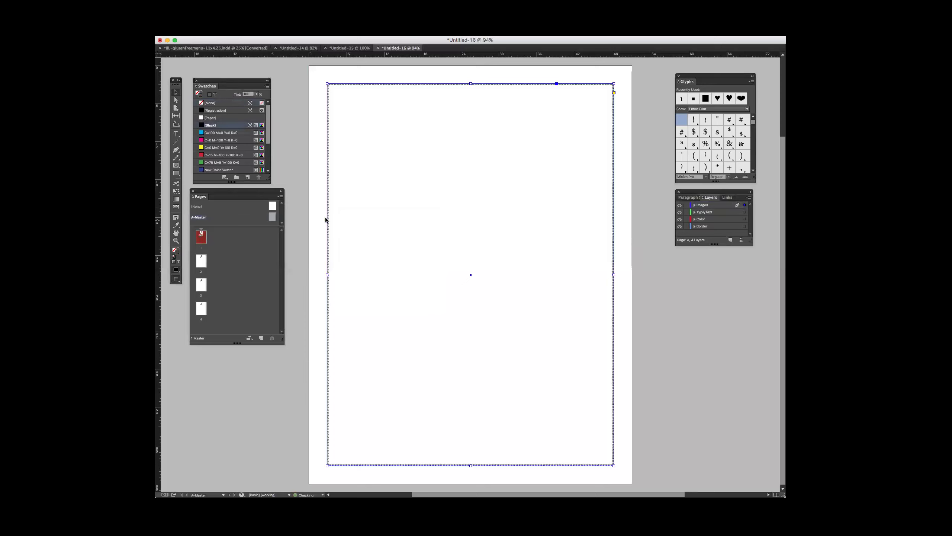
# Step: Delete the pasted border from the A-Master page and paste it in place again
pyautogui.click(323, 219)
pyautogui.click(328, 201)
pyautogui.press('Delete')
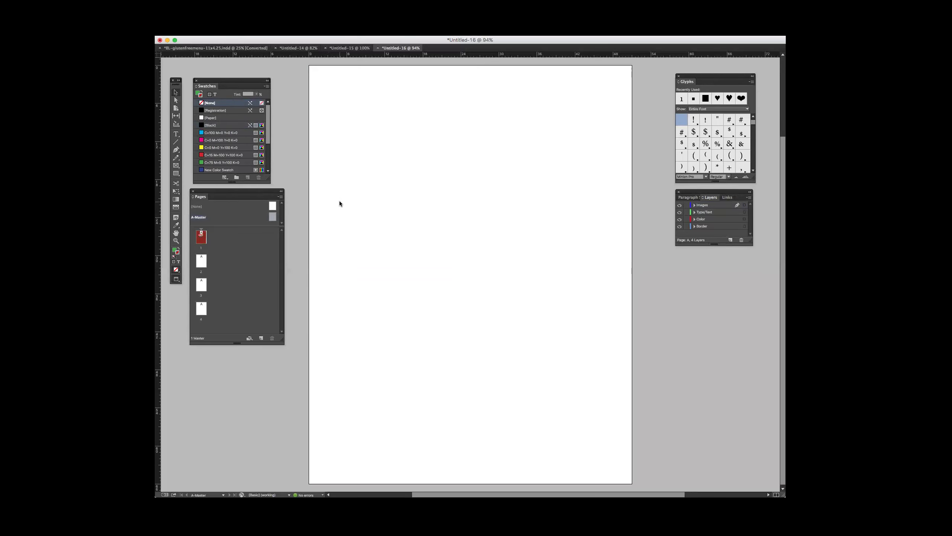
pyautogui.rightClick(339, 202)
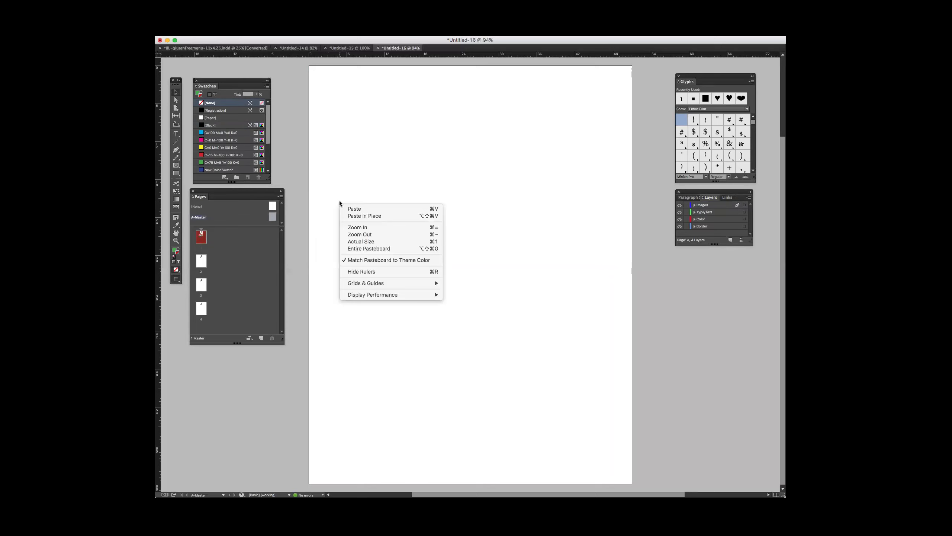
pyautogui.click(364, 217)
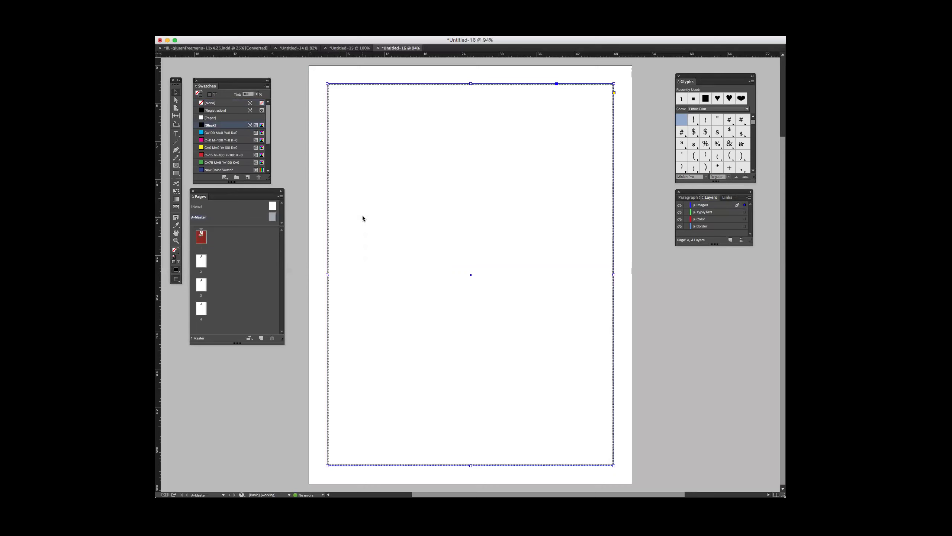
# Step: Deselect the master border and check how it appears on pages 2 and 3 and on the cover
pyautogui.click(324, 221)
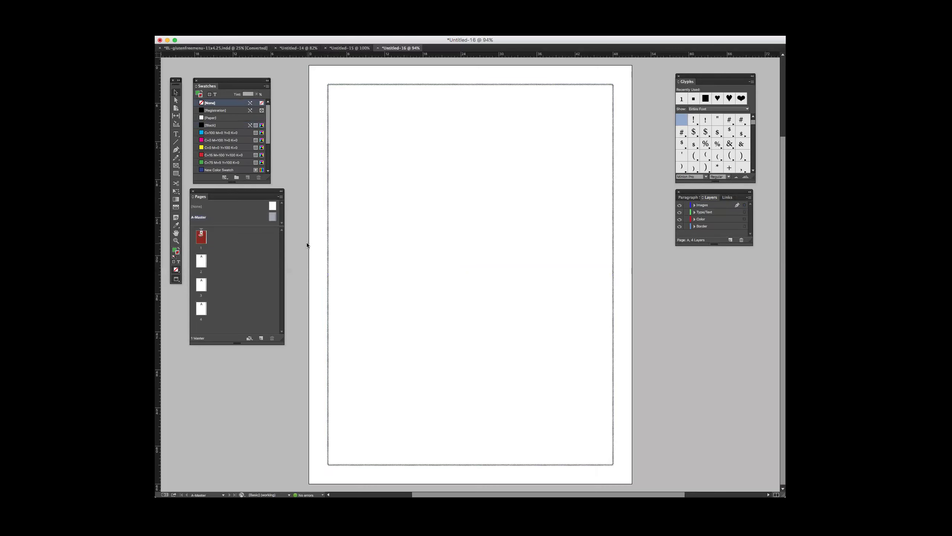
pyautogui.doubleClick(201, 261)
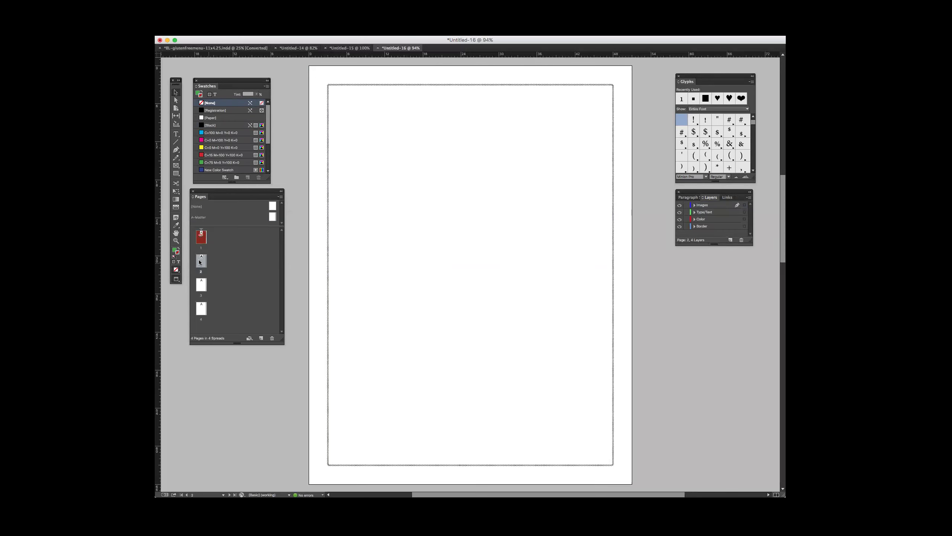
pyautogui.doubleClick(200, 284)
pyautogui.doubleClick(201, 237)
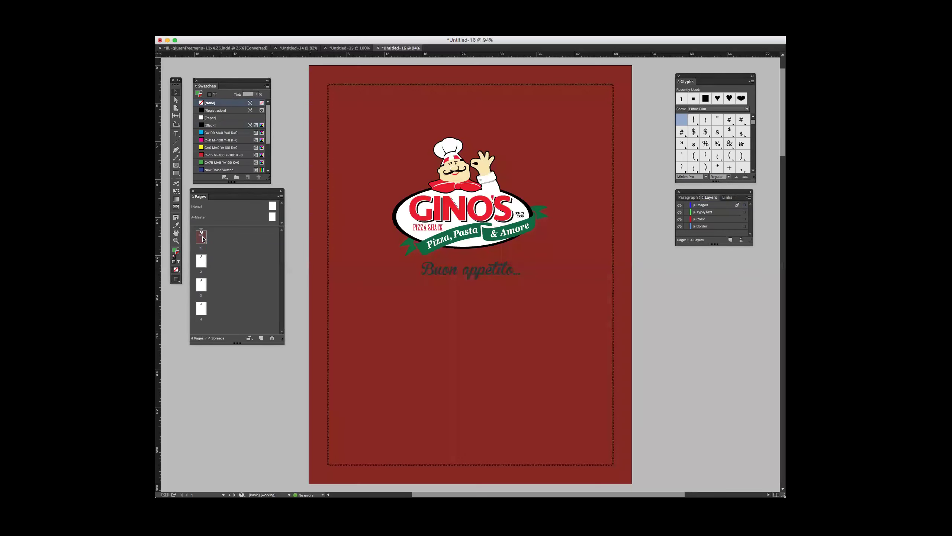
# Step: Try a text frame with placeholder text across the lower part of the cover, just inside the border
pyautogui.click(304, 243)
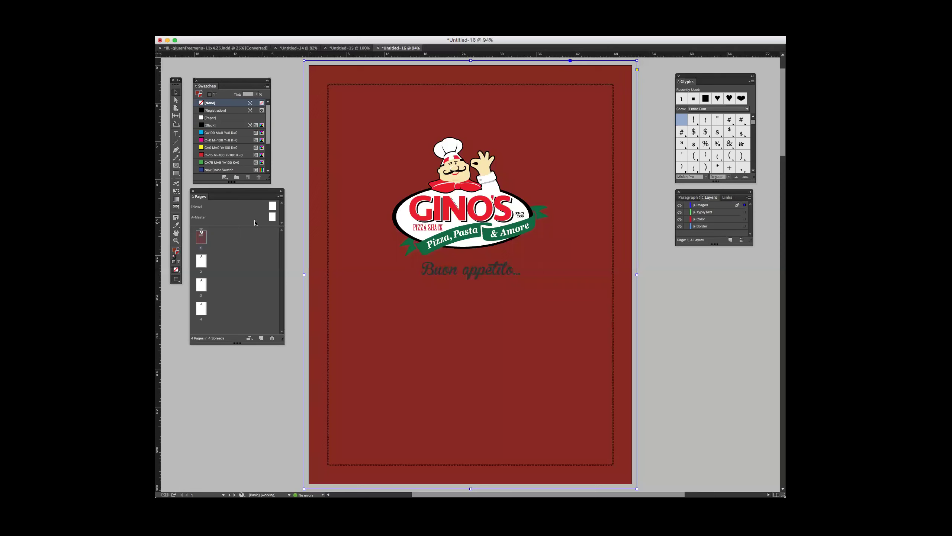
pyautogui.click(175, 134)
pyautogui.moveTo(333, 437); pyautogui.dragTo(609, 461)
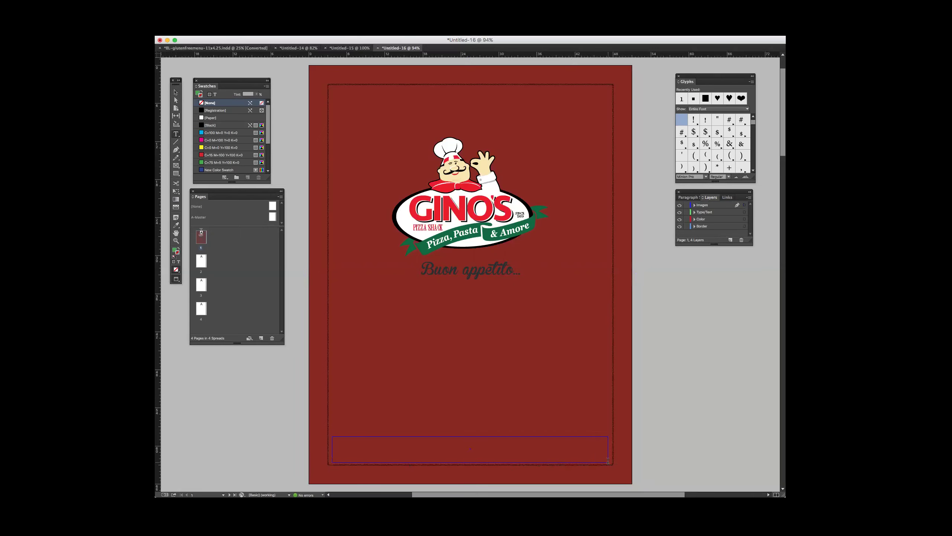
pyautogui.write('fasdfasdfasdfasd')
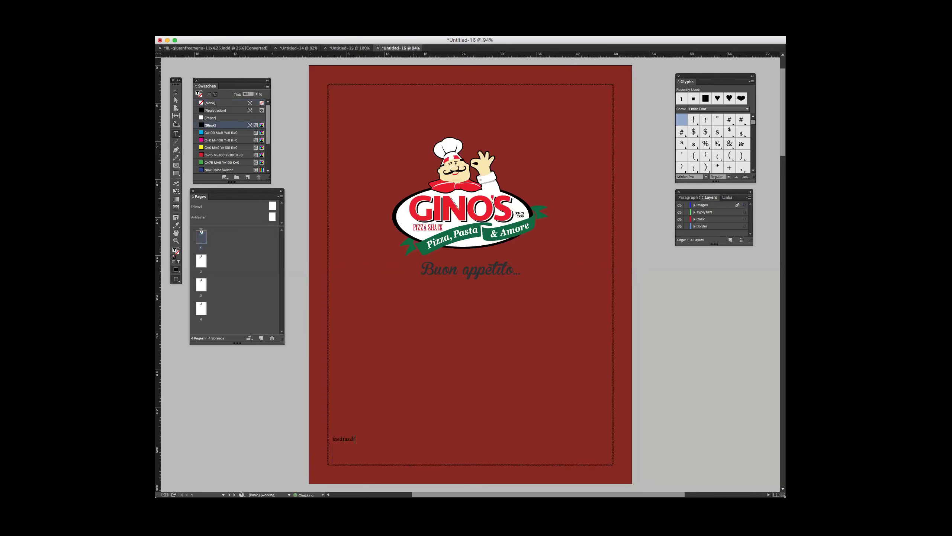
pyautogui.click(176, 93)
pyautogui.click(343, 270)
pyautogui.press('super+z')
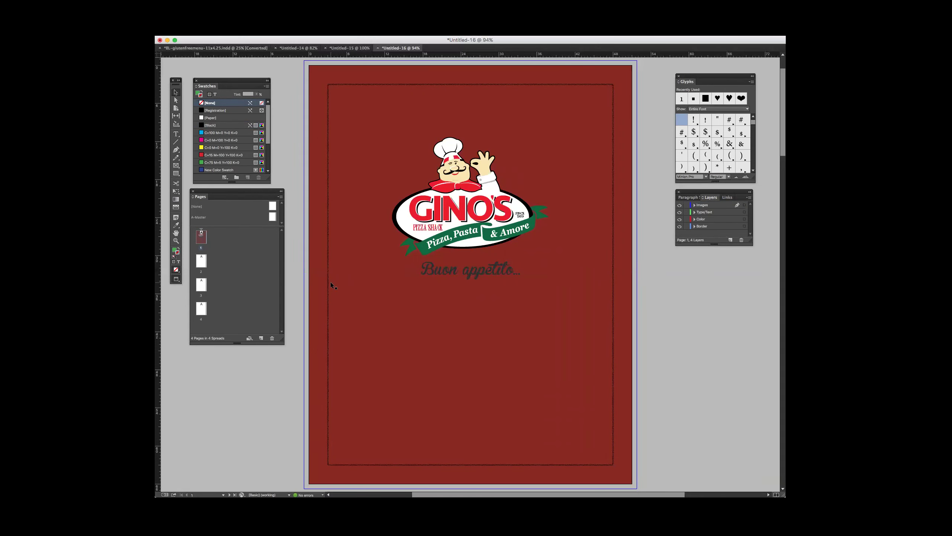
# Step: Delete the border rectangle from the cover and check the master border on the A-Master and pages 2 to 4
pyautogui.click(327, 304)
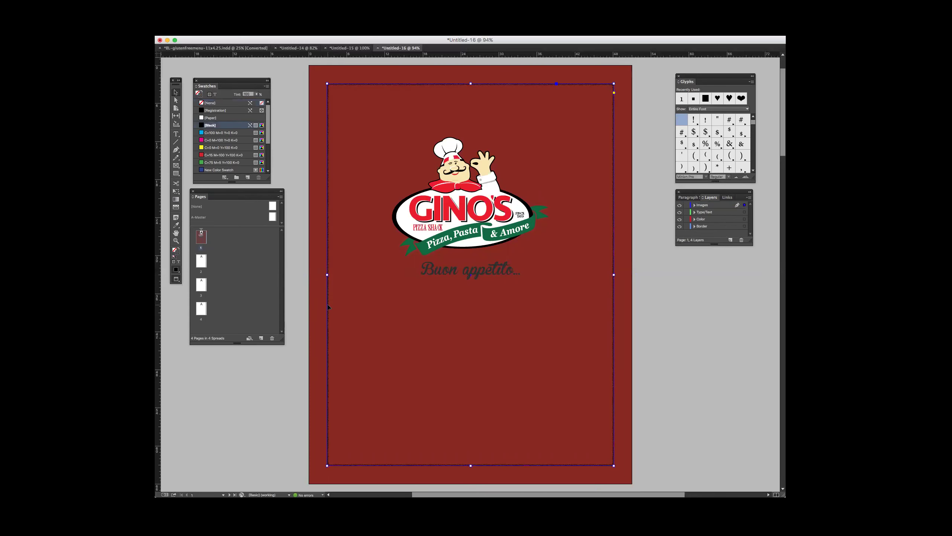
pyautogui.press('super+shift+a')
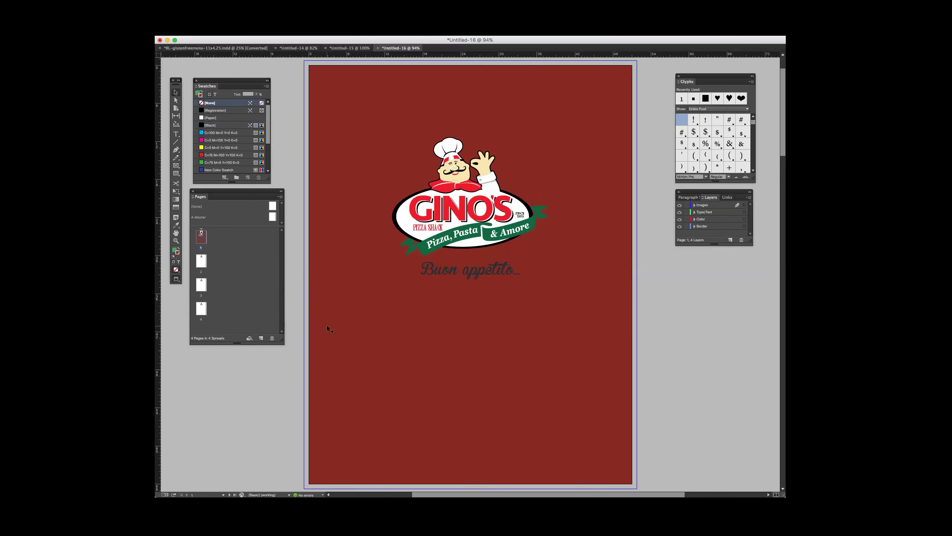
pyautogui.doubleClick(273, 217)
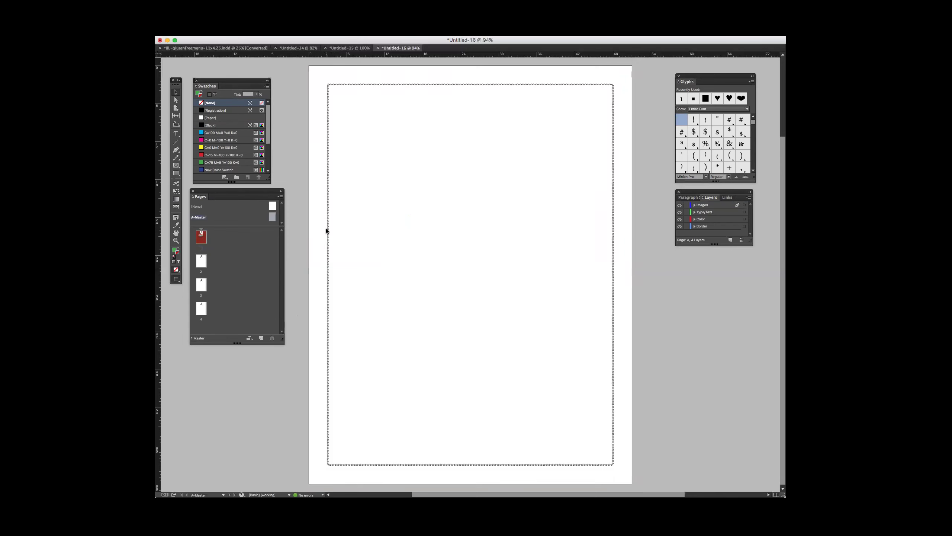
pyautogui.doubleClick(200, 260)
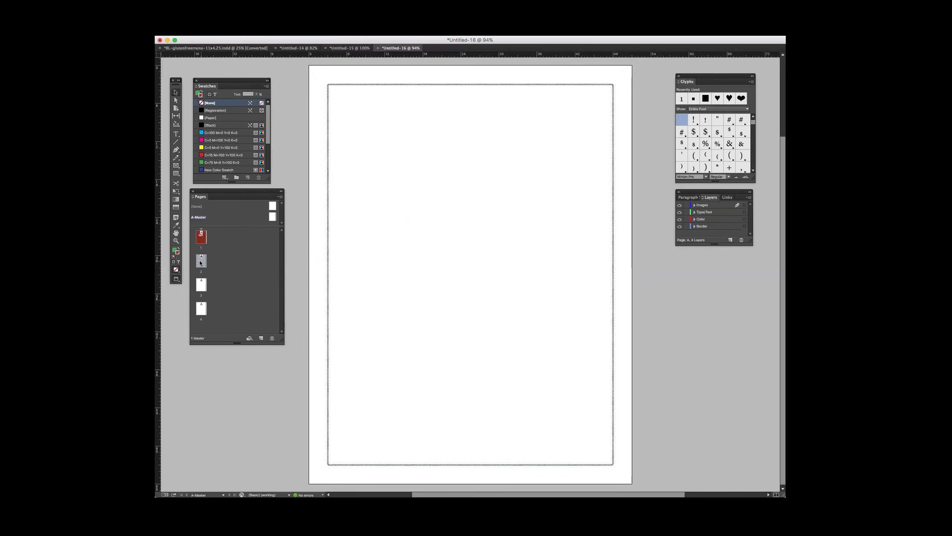
pyautogui.doubleClick(203, 285)
pyautogui.doubleClick(202, 309)
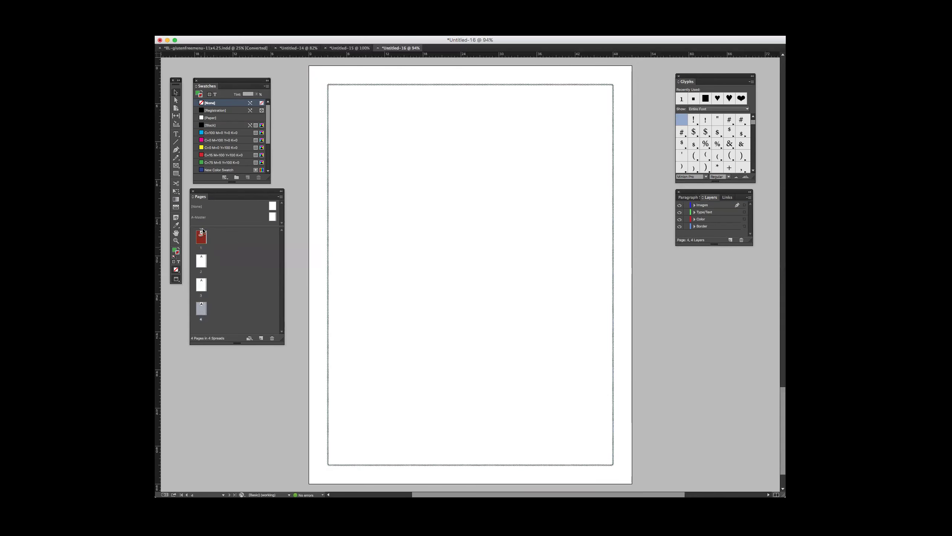
pyautogui.doubleClick(201, 239)
# Step: Try to reveal the master border on the cover by sending the red background rectangle to the back
pyautogui.click(311, 262)
pyautogui.rightClick(330, 262)
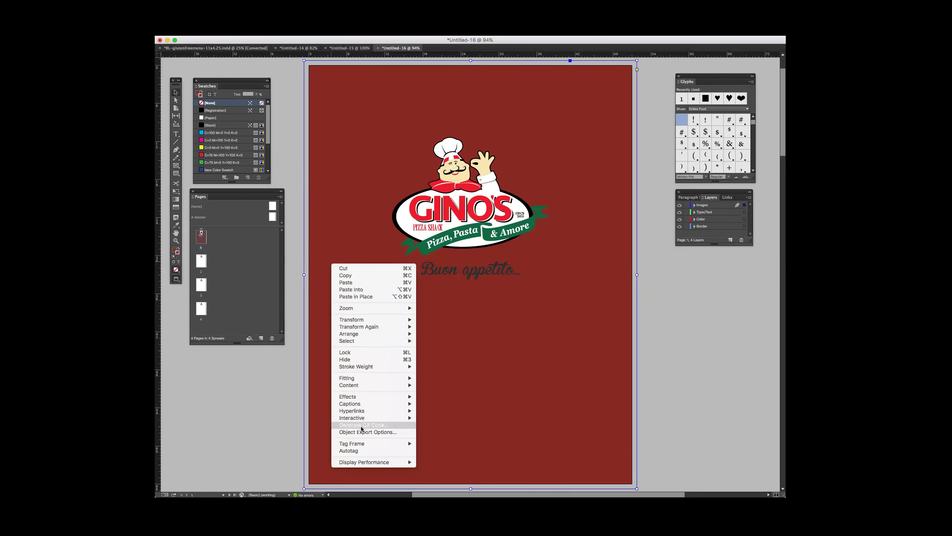
pyautogui.moveTo(359, 463)
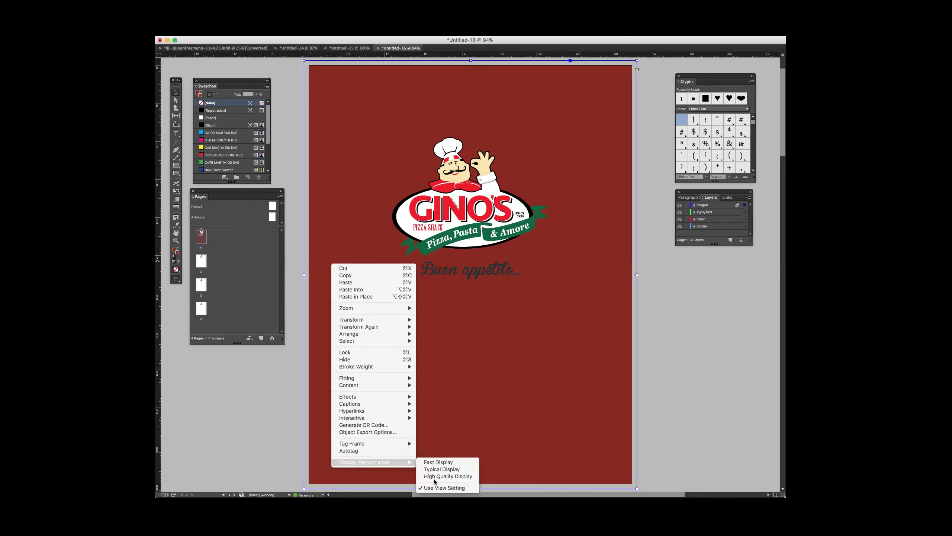
pyautogui.moveTo(390, 334)
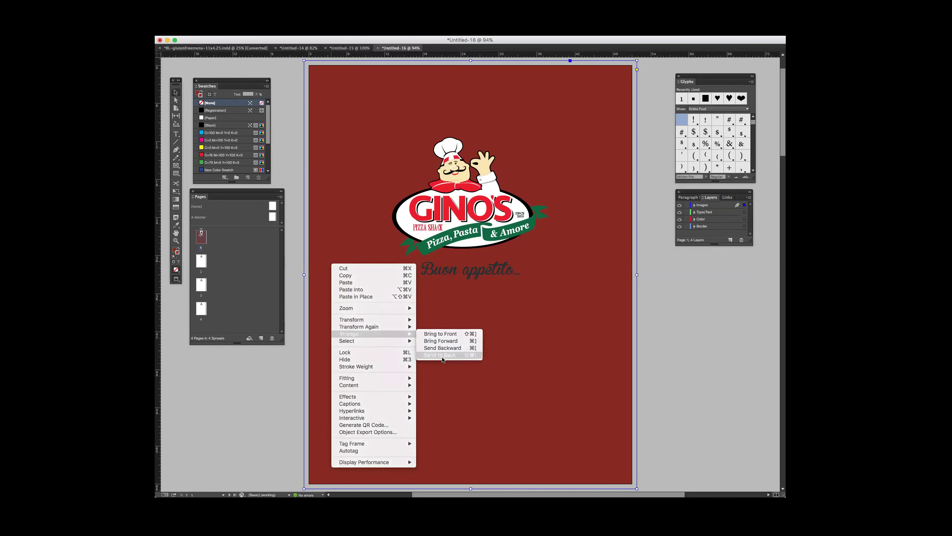
pyautogui.click(441, 355)
pyautogui.rightClick(328, 322)
pyautogui.click(299, 319)
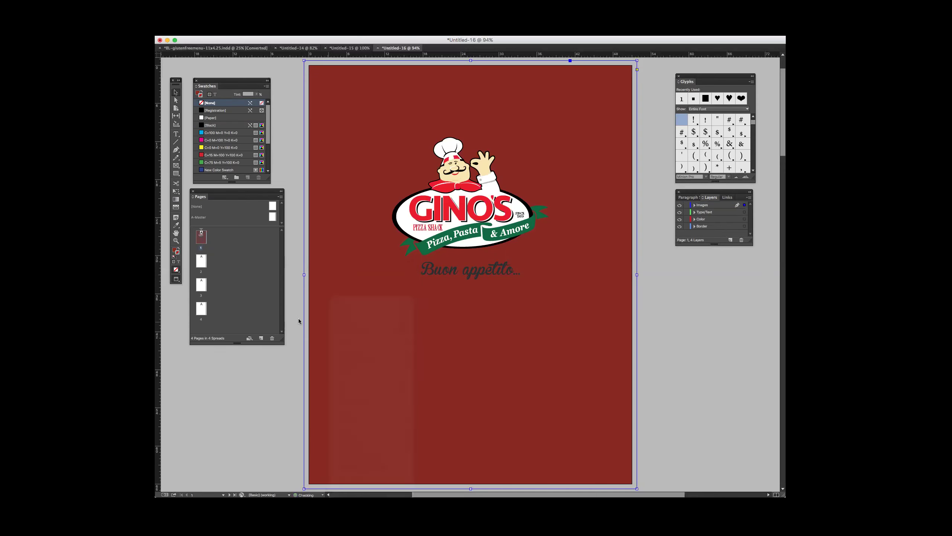
pyautogui.rightClick(298, 320)
pyautogui.click(298, 325)
pyautogui.click(297, 320)
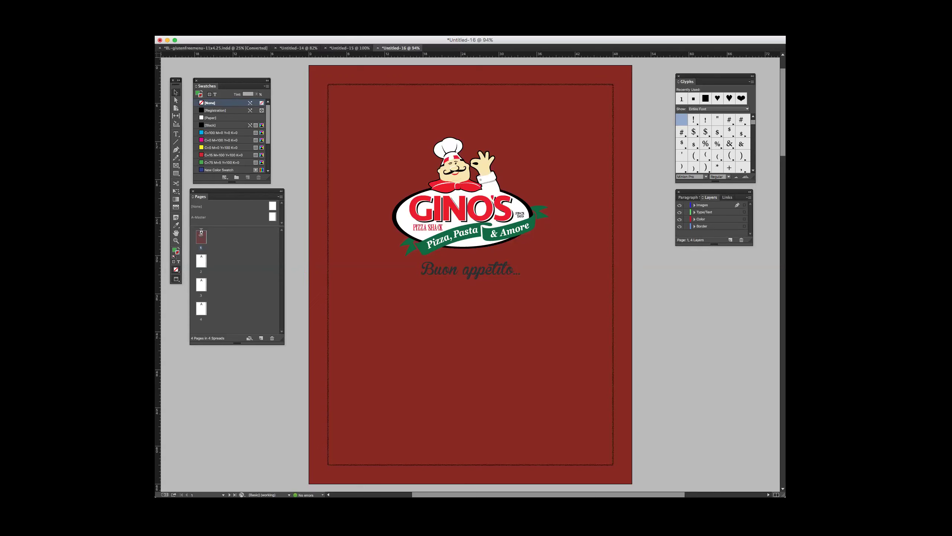
# Step: View the cover without the floating panels and bring the panels back
pyautogui.press('Tab')
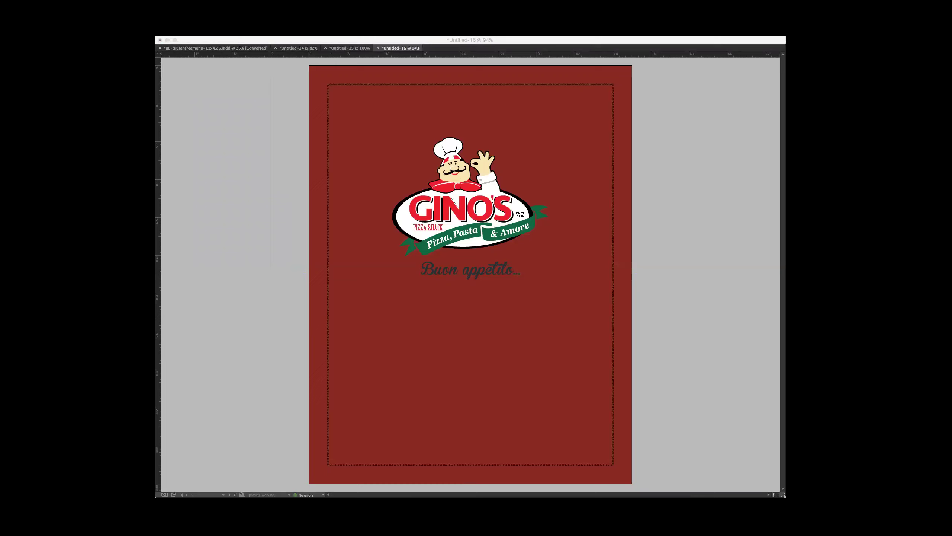
pyautogui.press('Tab')
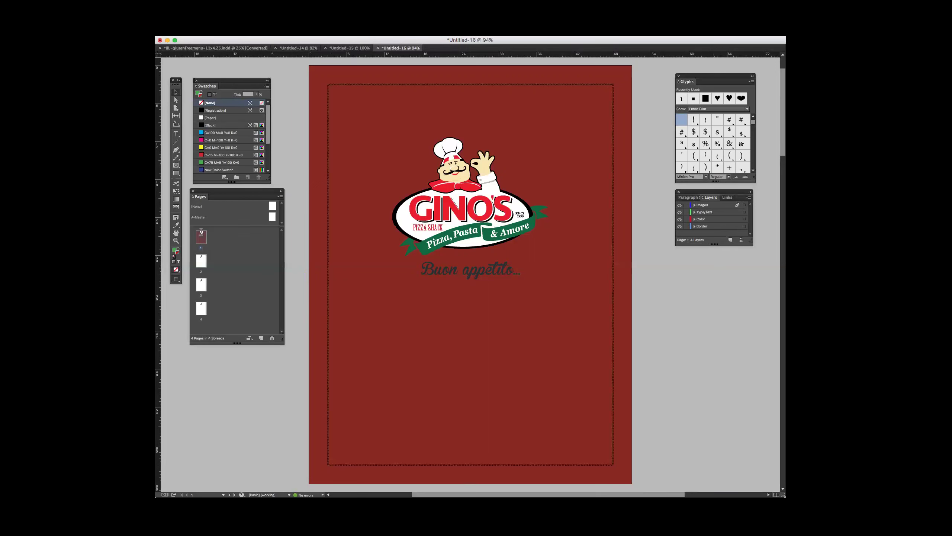
pyautogui.press('Tab')
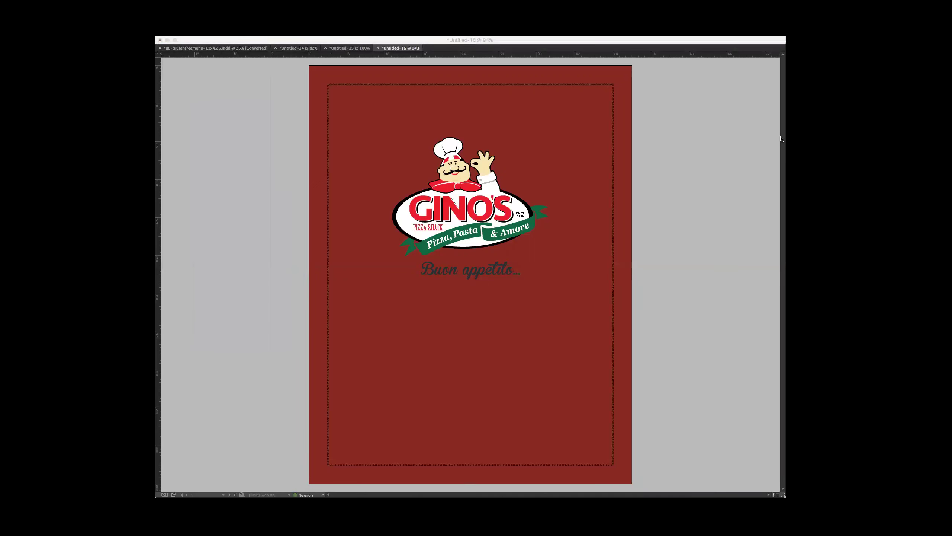
pyautogui.press('Tab')
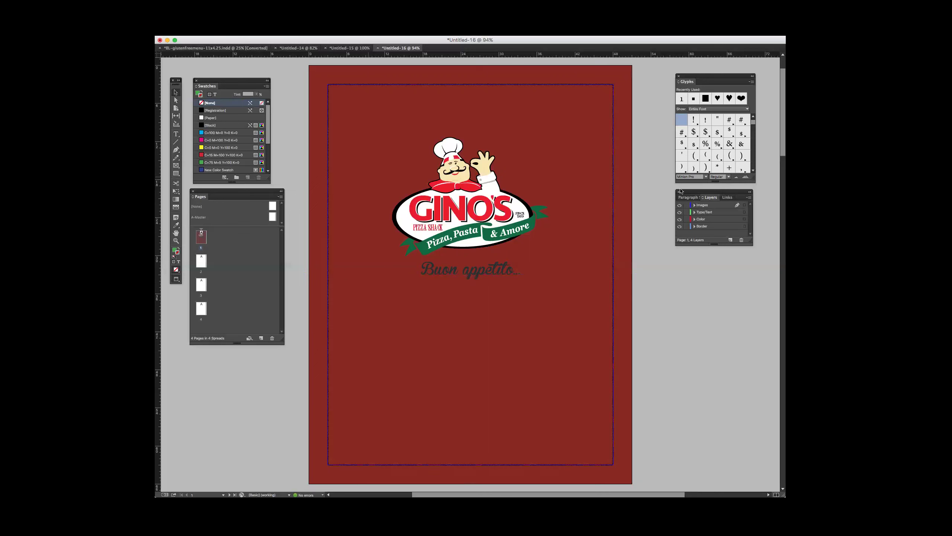
# Step: Cut the cover's red background rectangle from the Images layer and paste it in place on the Color layer
pyautogui.click(704, 226)
pyautogui.click(708, 220)
pyautogui.moveTo(650, 196); pyautogui.dragTo(600, 239)
pyautogui.moveTo(647, 200); pyautogui.dragTo(426, 328)
pyautogui.moveTo(645, 232); pyautogui.dragTo(630, 249)
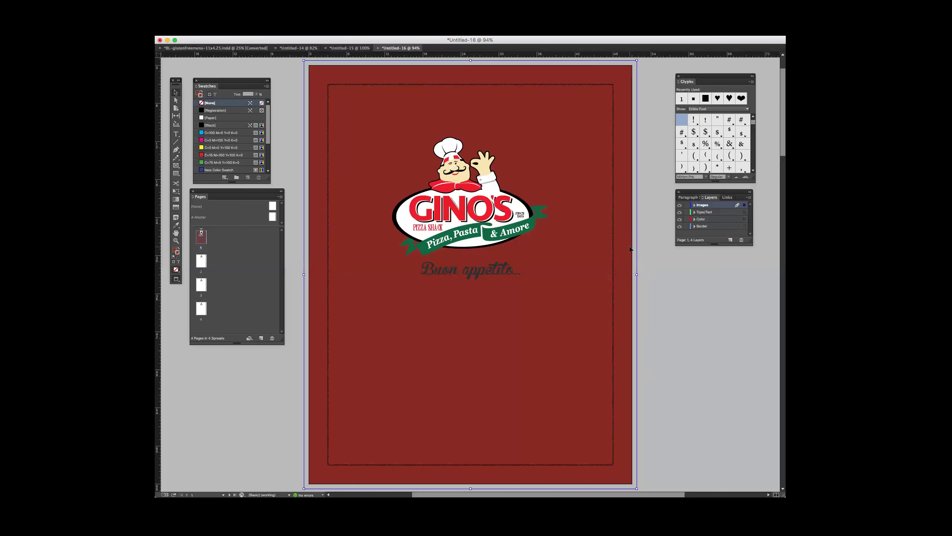
pyautogui.press('Delete')
pyautogui.doubleClick(703, 219)
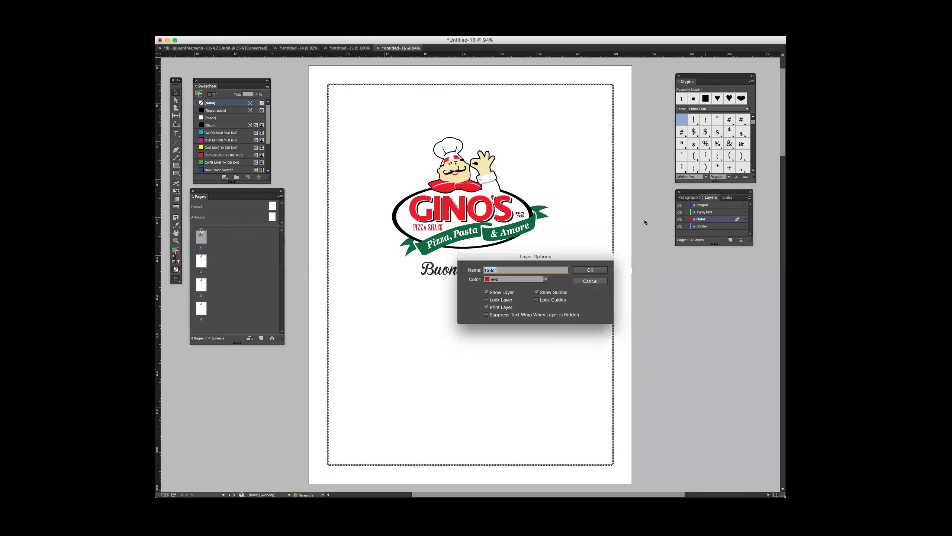
pyautogui.click(602, 269)
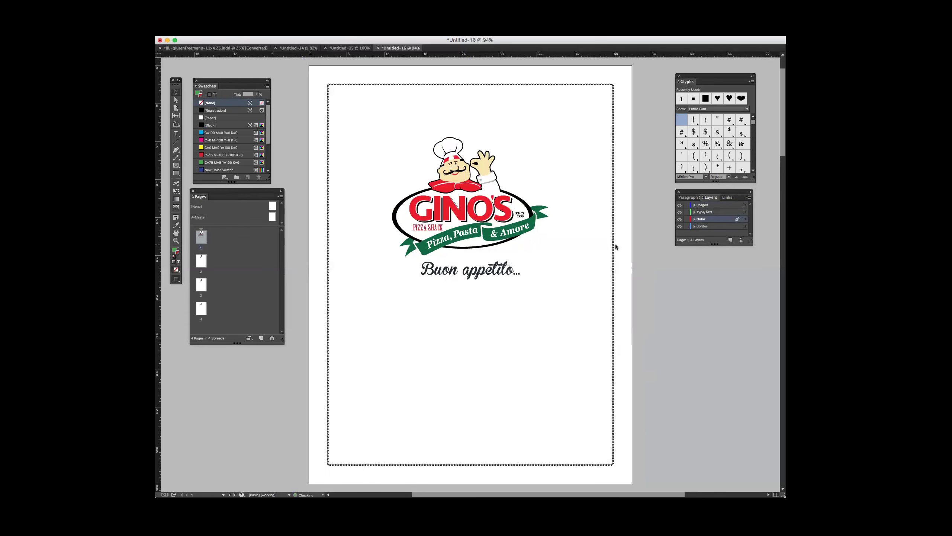
pyautogui.rightClick(626, 247)
pyautogui.press('x')
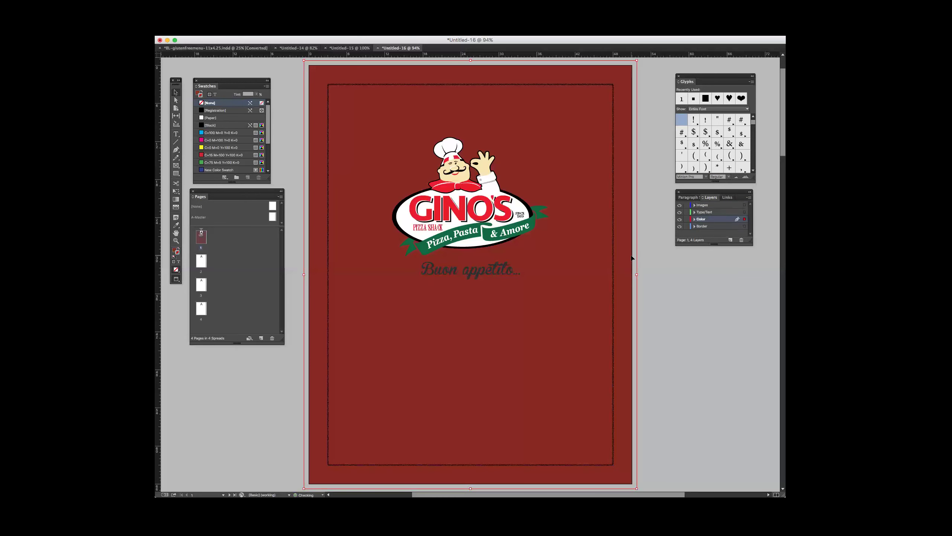
# Step: Remove the duplicate border rectangle from the cover and make the Border layer active
pyautogui.click(613, 228)
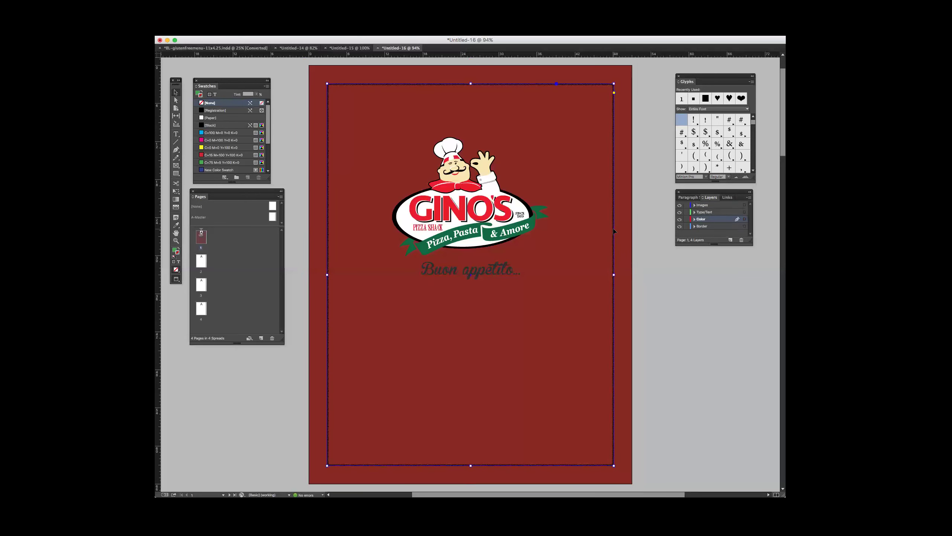
pyautogui.press('super+shift+a')
pyautogui.doubleClick(702, 225)
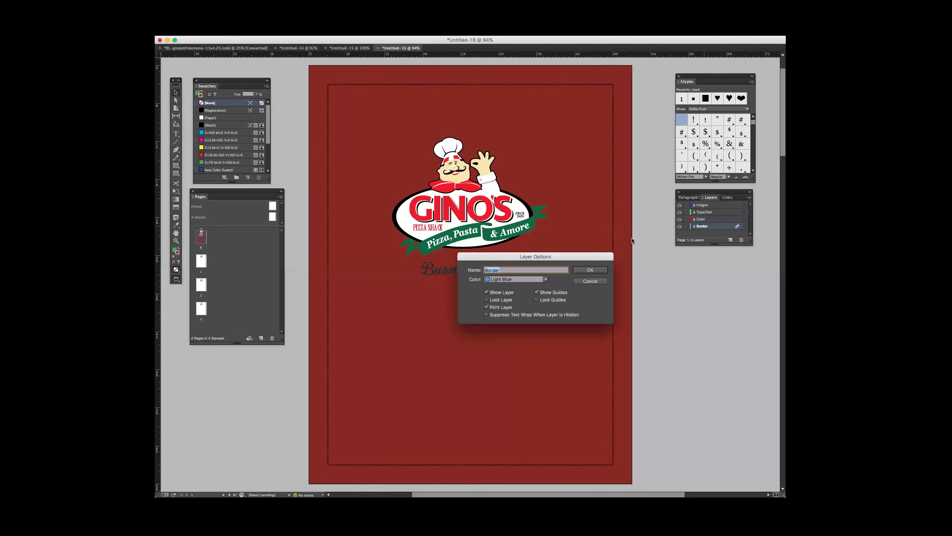
pyautogui.press('Return')
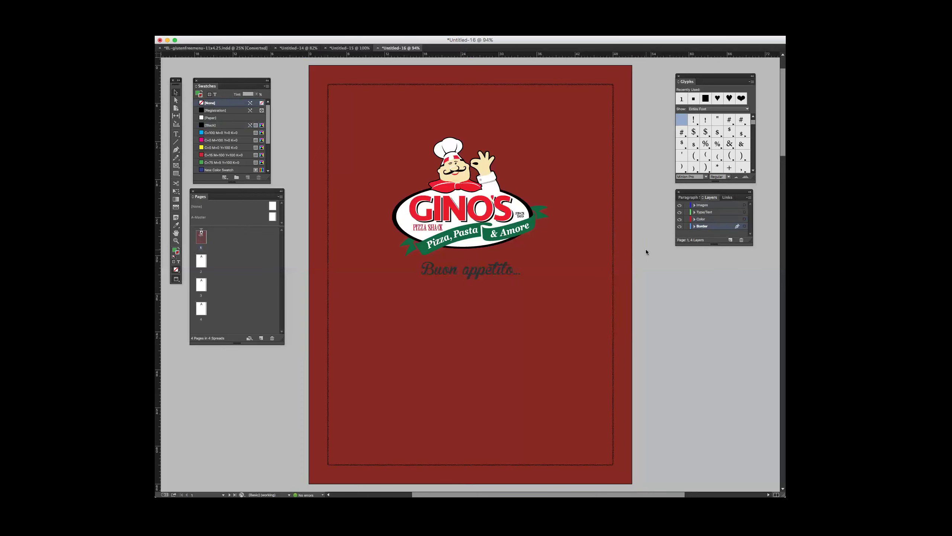
pyautogui.click(614, 257)
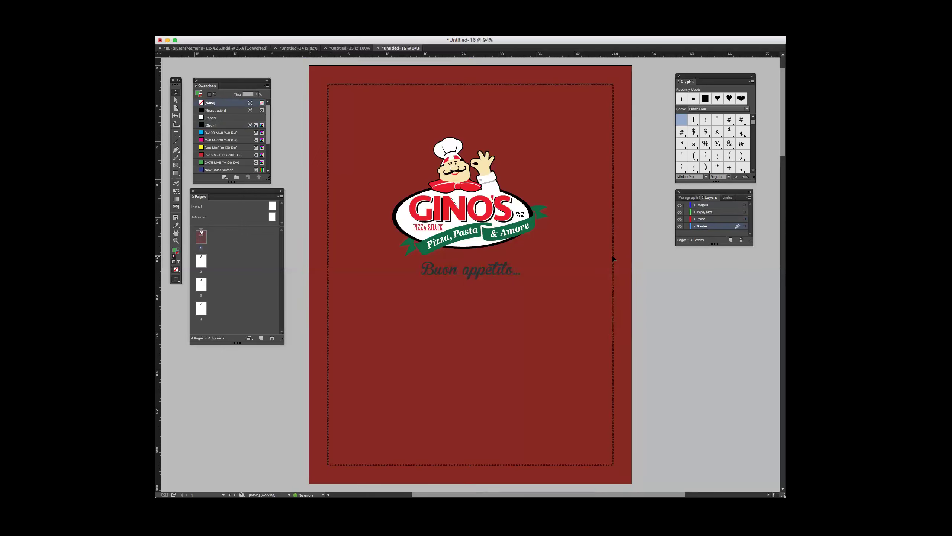
pyautogui.click(700, 226)
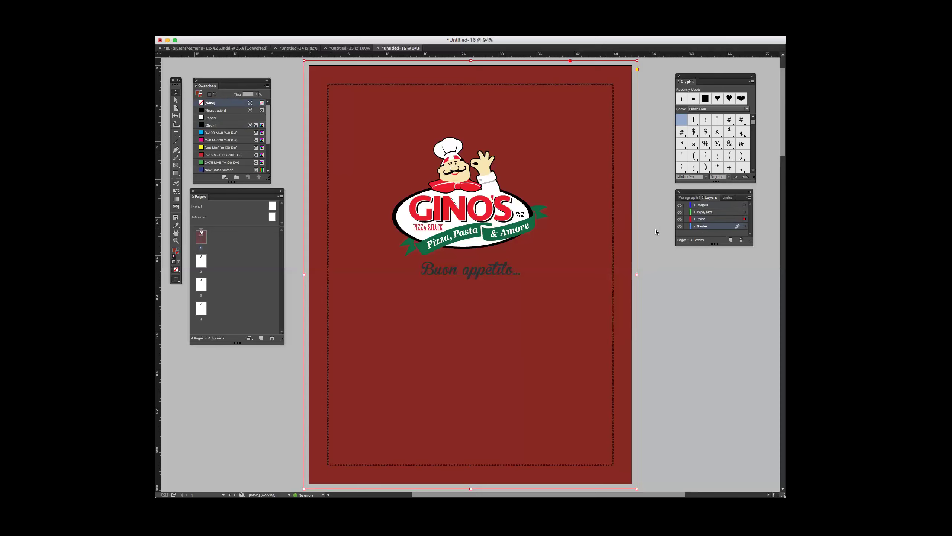
pyautogui.click(709, 206)
pyautogui.click(704, 213)
pyautogui.click(701, 219)
pyautogui.click(702, 227)
pyautogui.click(637, 225)
# Step: Cut the logo from the cover and paste it back in place on the Images layer
pyautogui.click(541, 213)
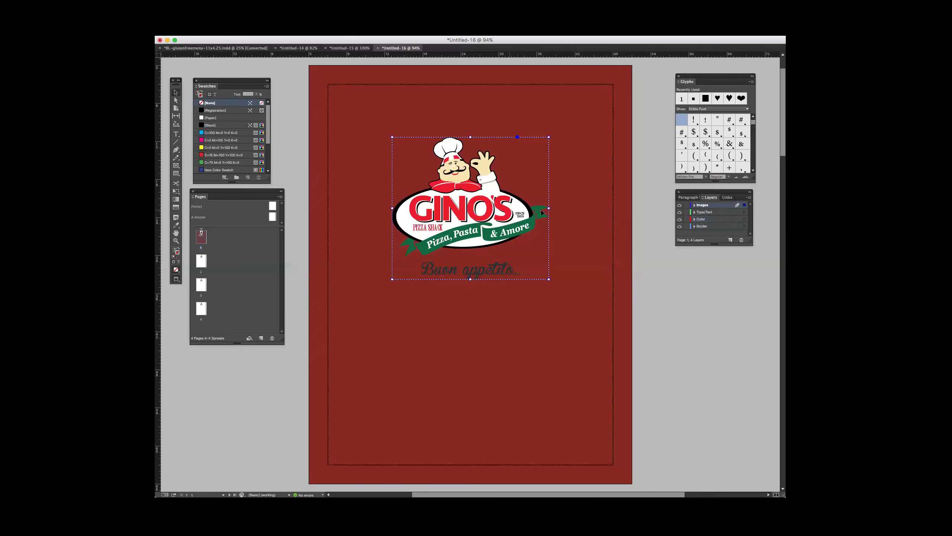
pyautogui.doubleClick(711, 205)
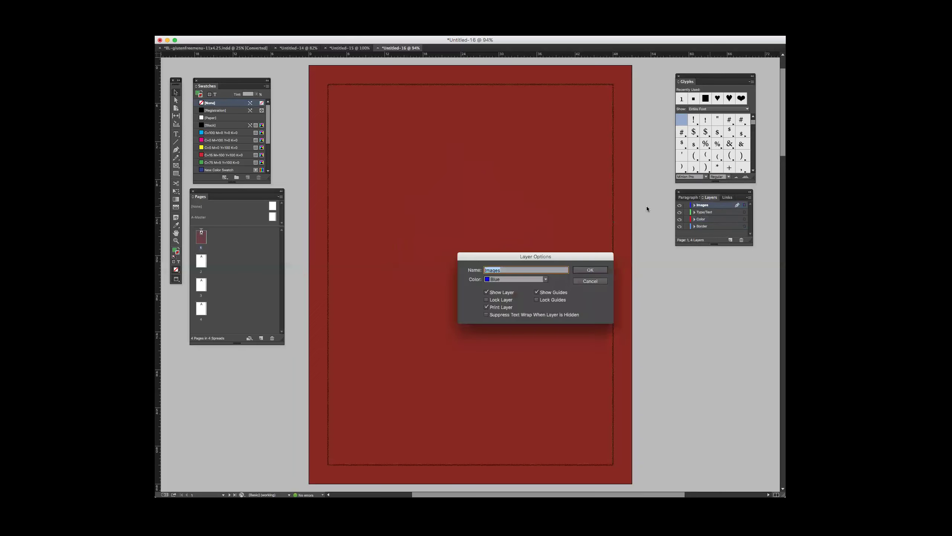
pyautogui.click(590, 270)
pyautogui.rightClick(649, 239)
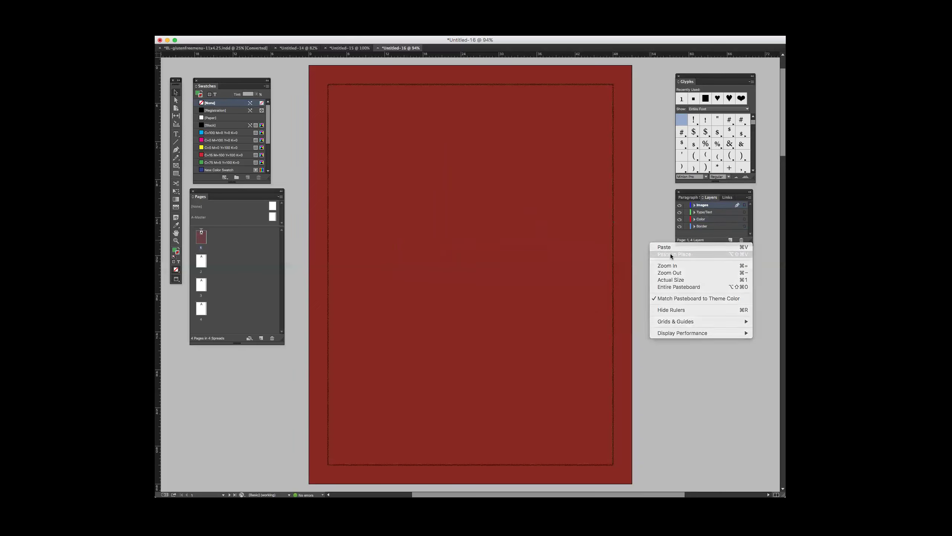
pyautogui.click(670, 254)
pyautogui.click(615, 226)
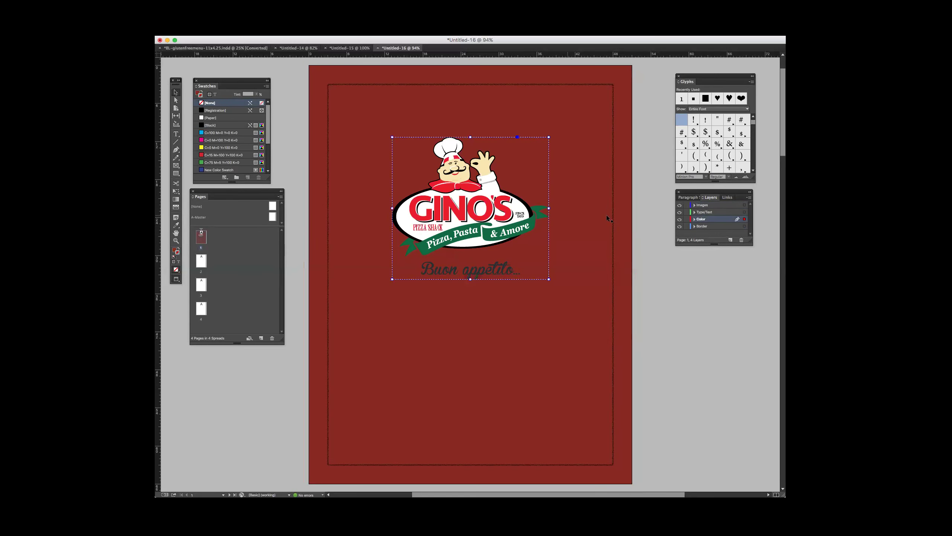
pyautogui.click(652, 223)
# Step: Cut the border rectangle on the A-Master page, paste it in place on the Border layer, and return to the cover page
pyautogui.click(272, 217)
pyautogui.doubleClick(275, 216)
pyautogui.click(326, 191)
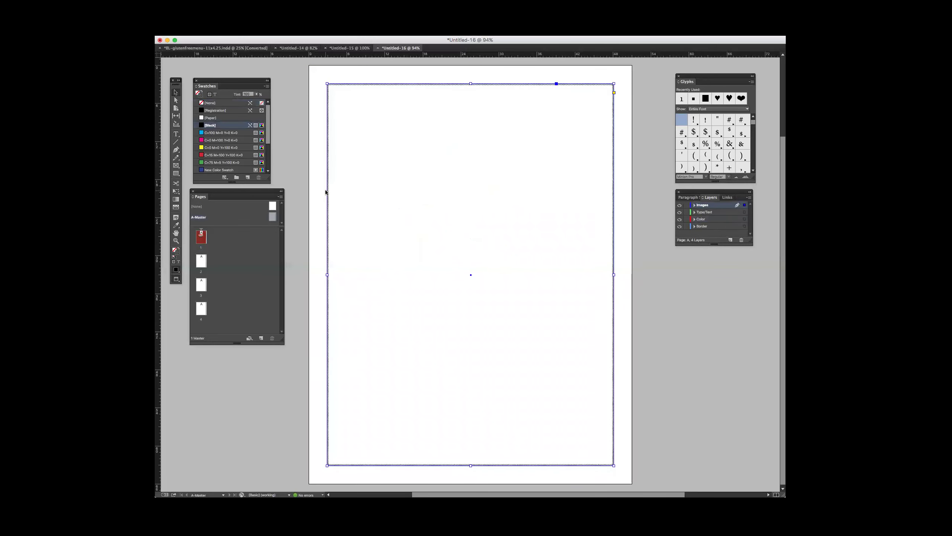
pyautogui.click(309, 191)
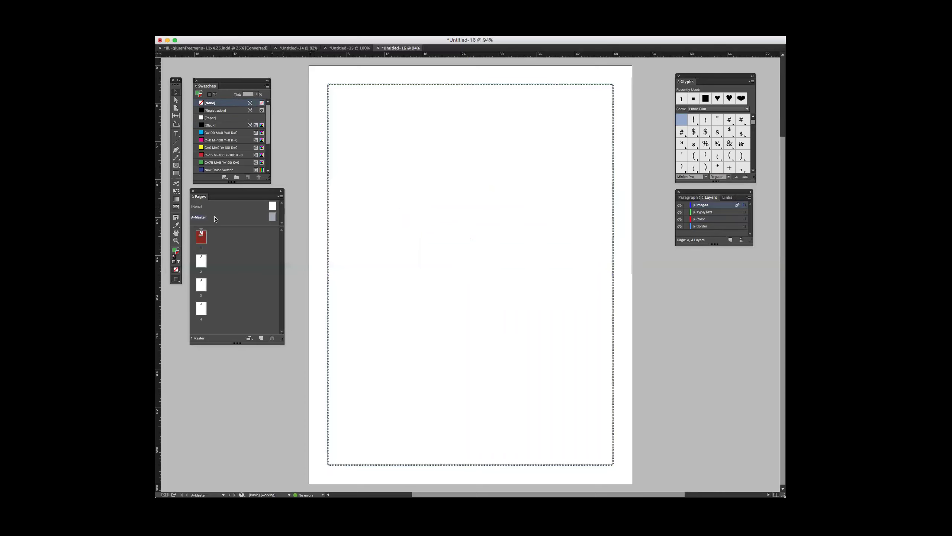
pyautogui.click(328, 200)
pyautogui.click(513, 221)
pyautogui.rightClick(654, 222)
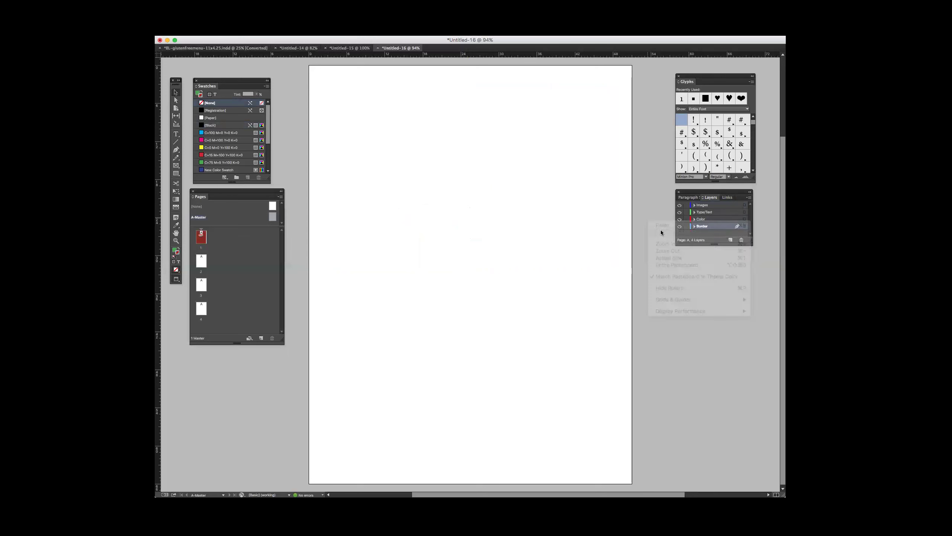
pyautogui.click(199, 239)
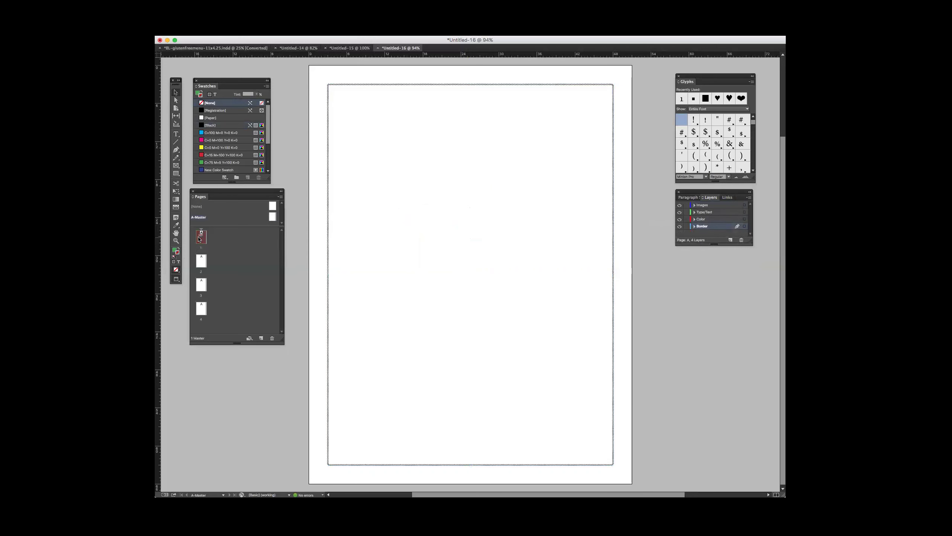
pyautogui.doubleClick(199, 239)
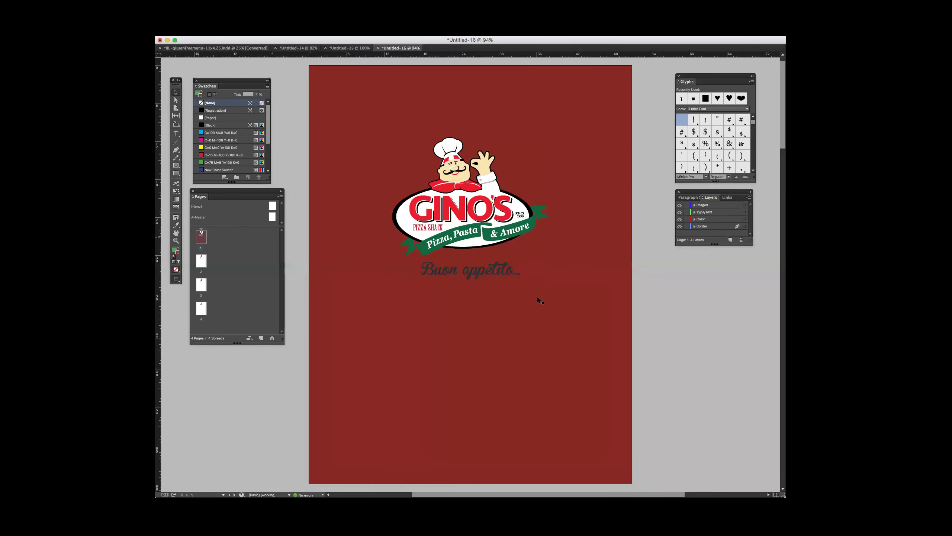
# Step: Try to send the cover's red background rectangle to the back, behind the border
pyautogui.rightClick(333, 223)
pyautogui.click(711, 227)
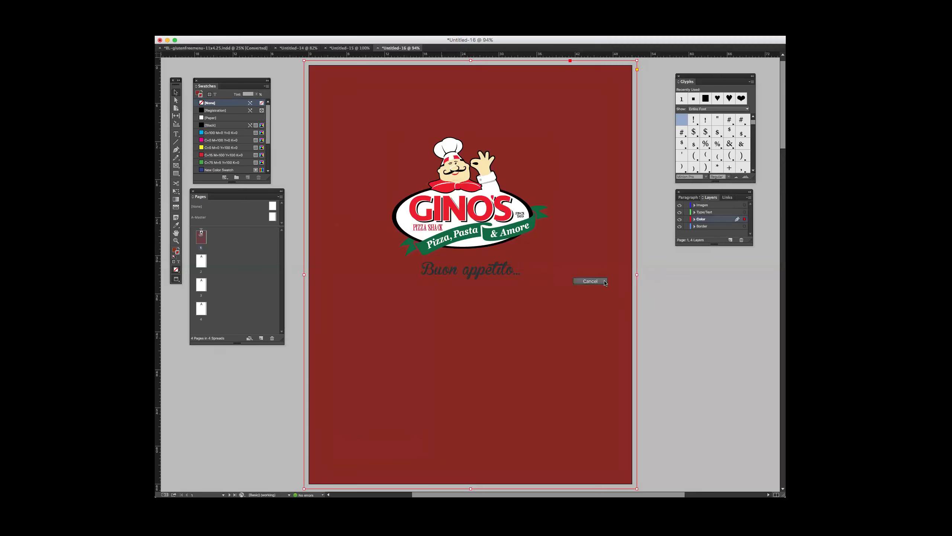
pyautogui.click(704, 226)
pyautogui.click(648, 239)
pyautogui.rightClick(648, 239)
pyautogui.press('Escape')
pyautogui.click(652, 257)
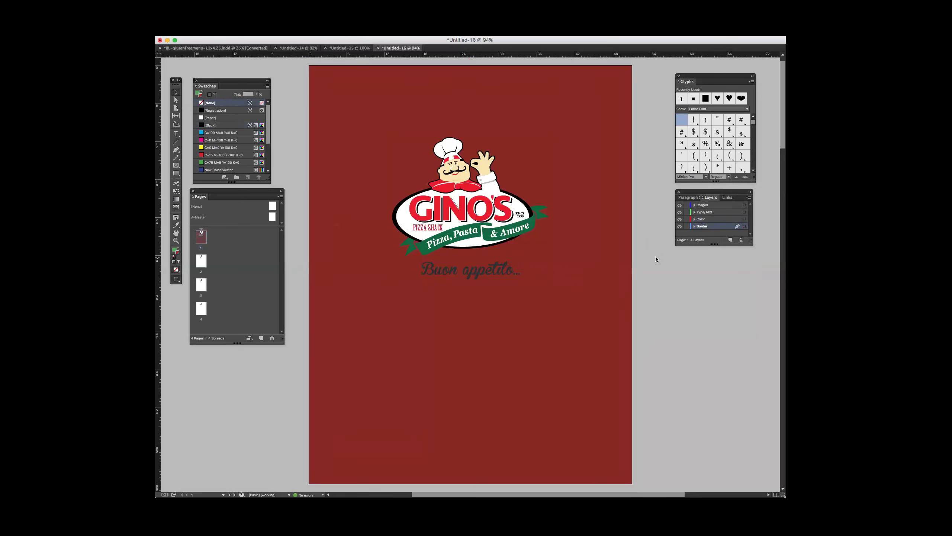
pyautogui.rightClick(622, 251)
pyautogui.moveTo(646, 452)
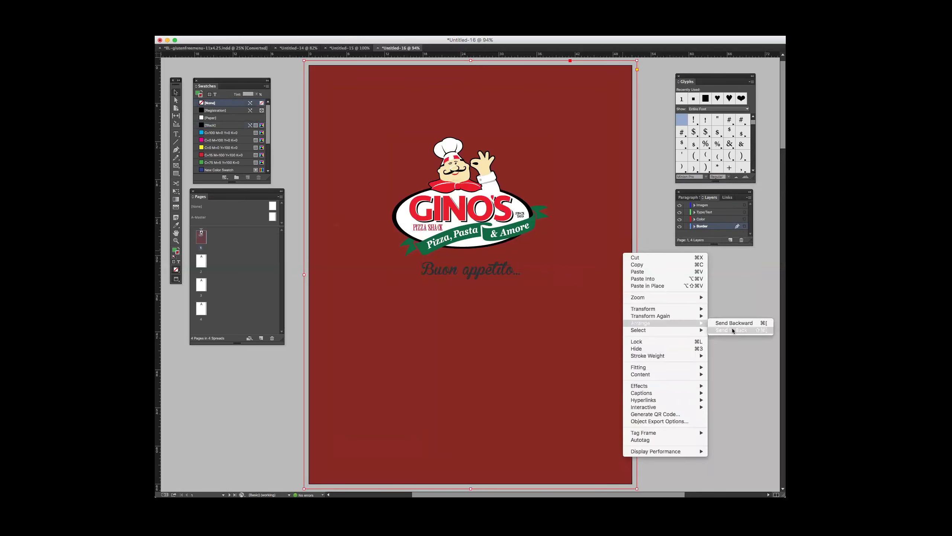
pyautogui.click(733, 331)
pyautogui.click(657, 276)
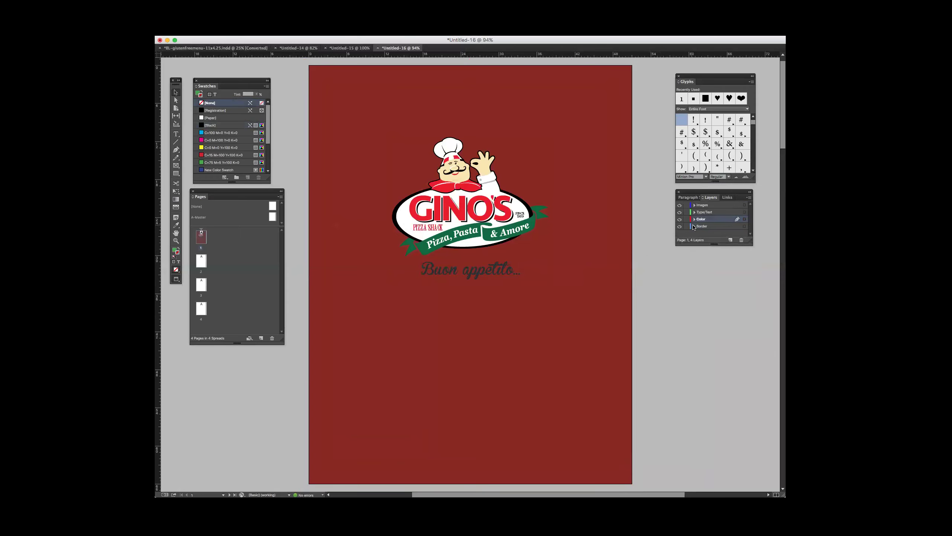
# Step: Expand the Border layer and move it above the Color layer in the layer order
pyautogui.click(695, 227)
pyautogui.moveTo(702, 226); pyautogui.dragTo(702, 216)
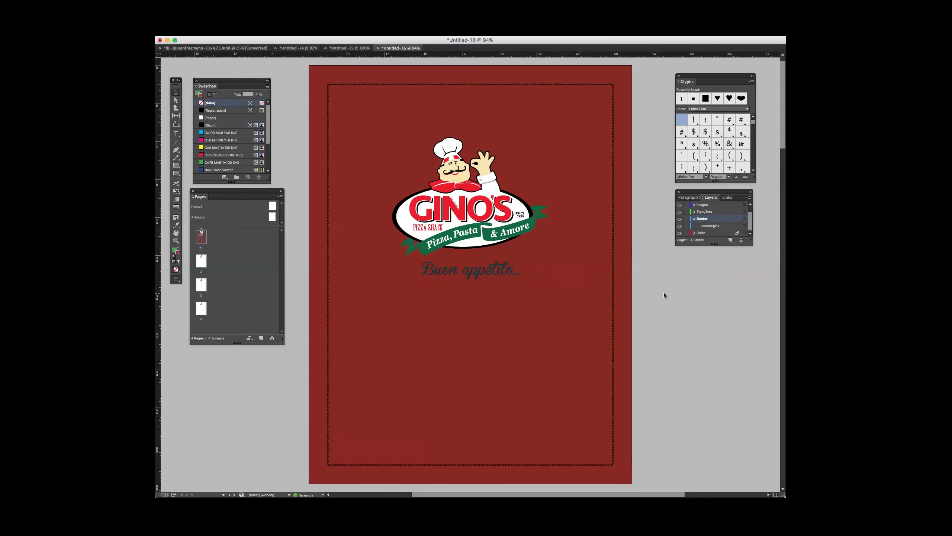
pyautogui.scroll(-2, 664, 293)
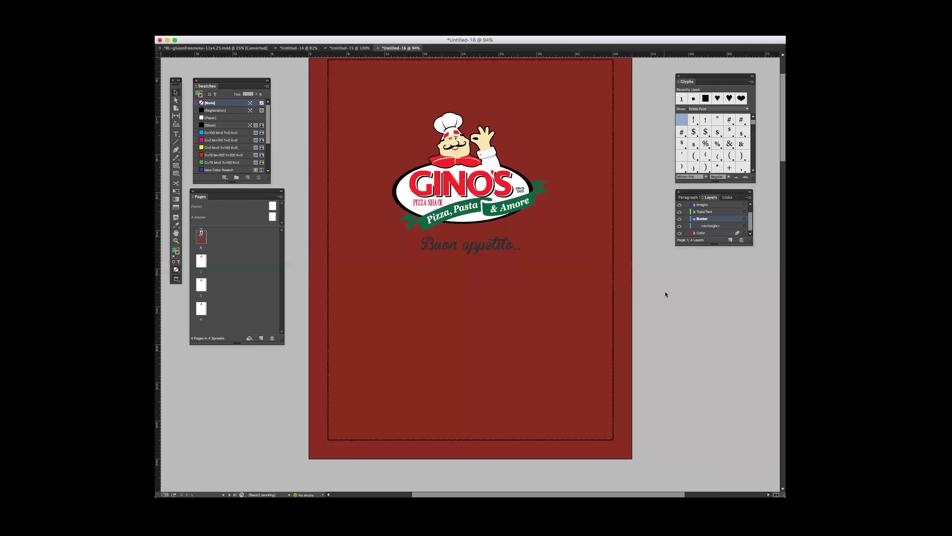
pyautogui.scroll(3, 668, 295)
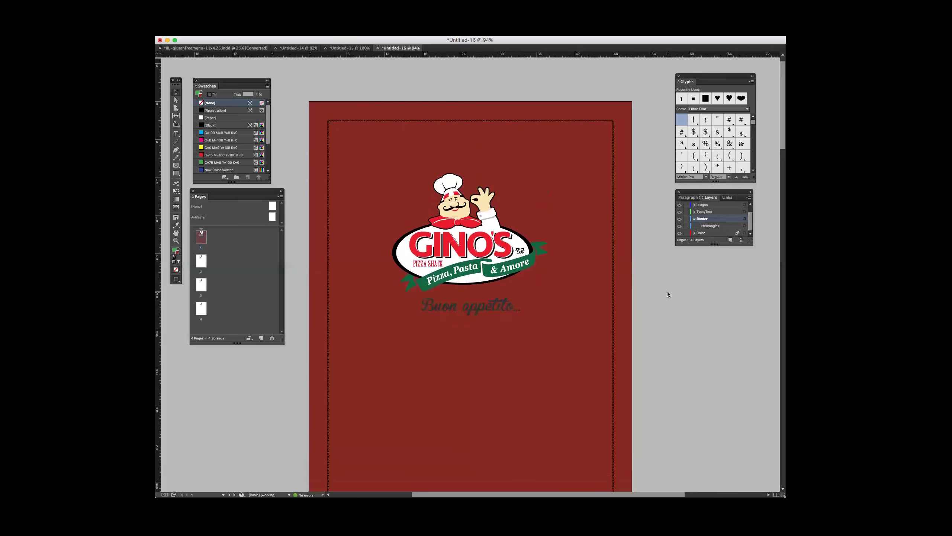
pyautogui.scroll(-1, 667, 294)
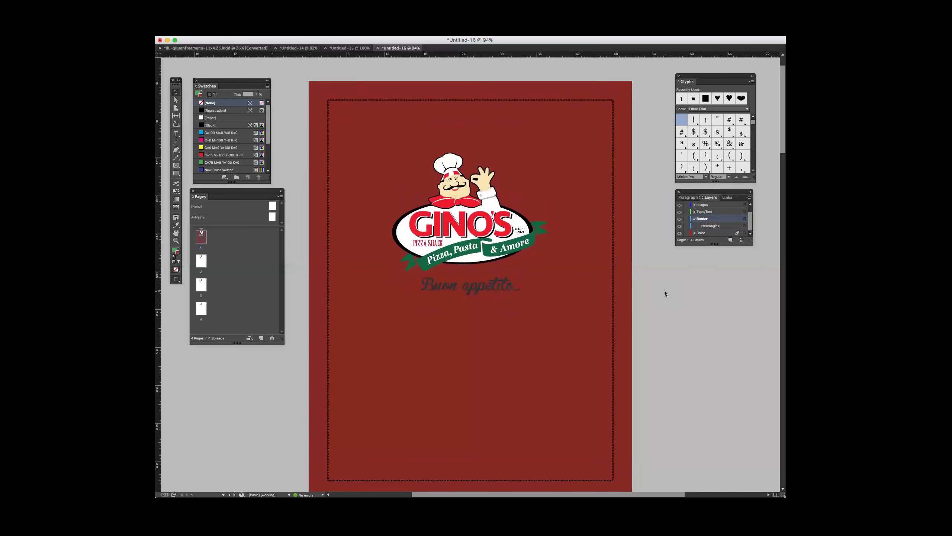
pyautogui.click(605, 293)
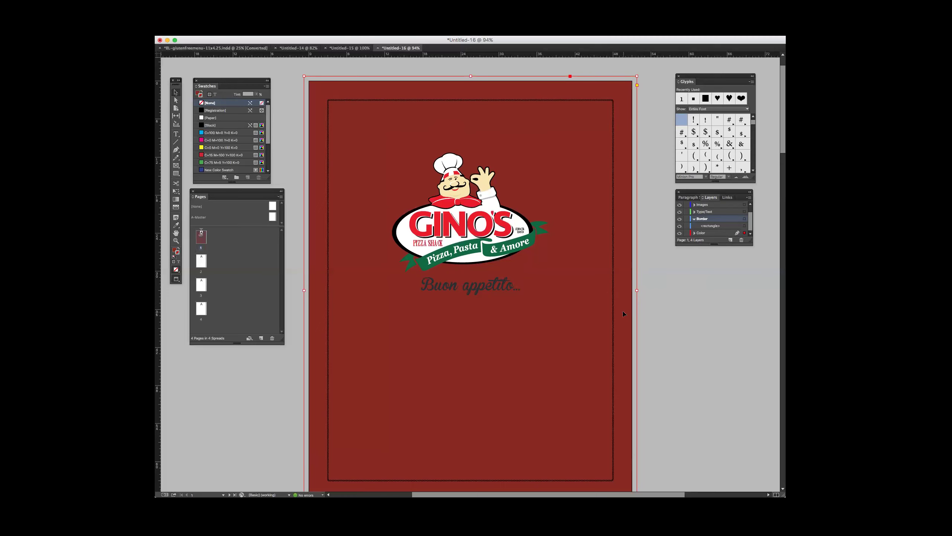
pyautogui.click(638, 274)
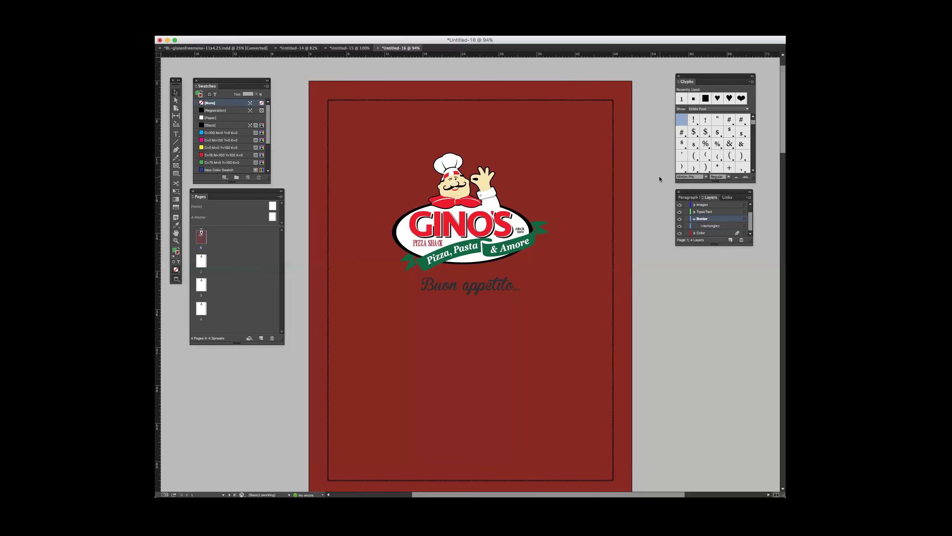
pyautogui.scroll(-1, 662, 175)
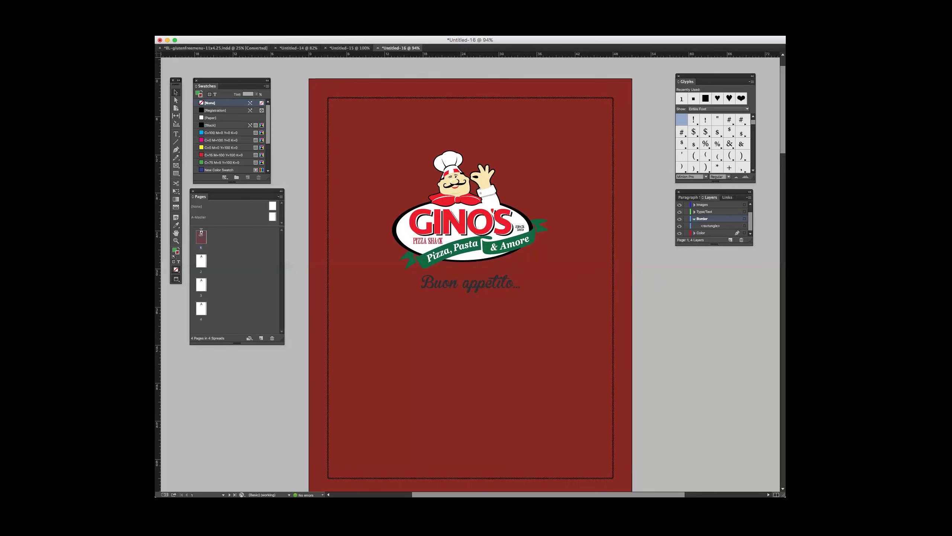
pyautogui.scroll(-5, 665, 275)
pyautogui.scroll(6, 665, 275)
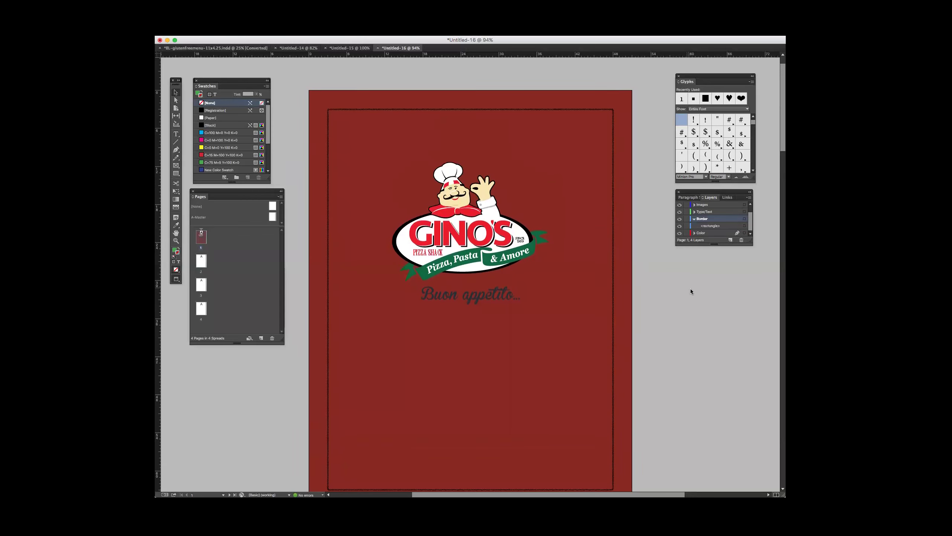
pyautogui.press('super+Tab')
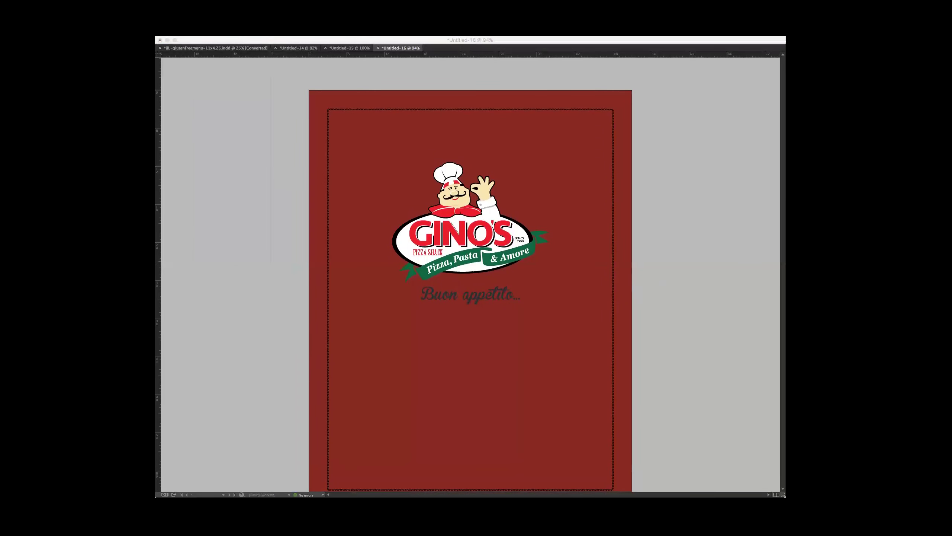
pyautogui.click(702, 251)
pyautogui.click(671, 277)
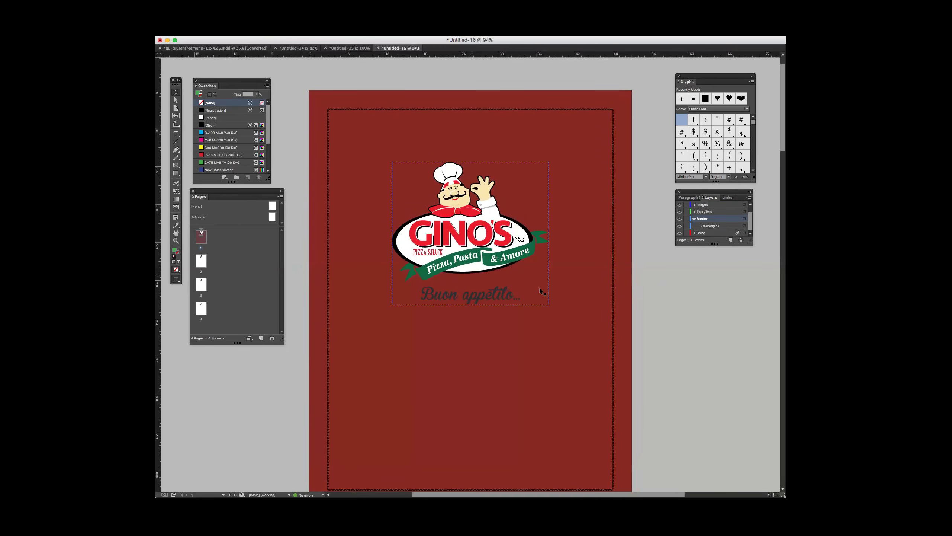
# Step: Scale the cover logo with its tagline down to about half size and move it up near the border's upper edge
pyautogui.click(709, 212)
pyautogui.press('t')
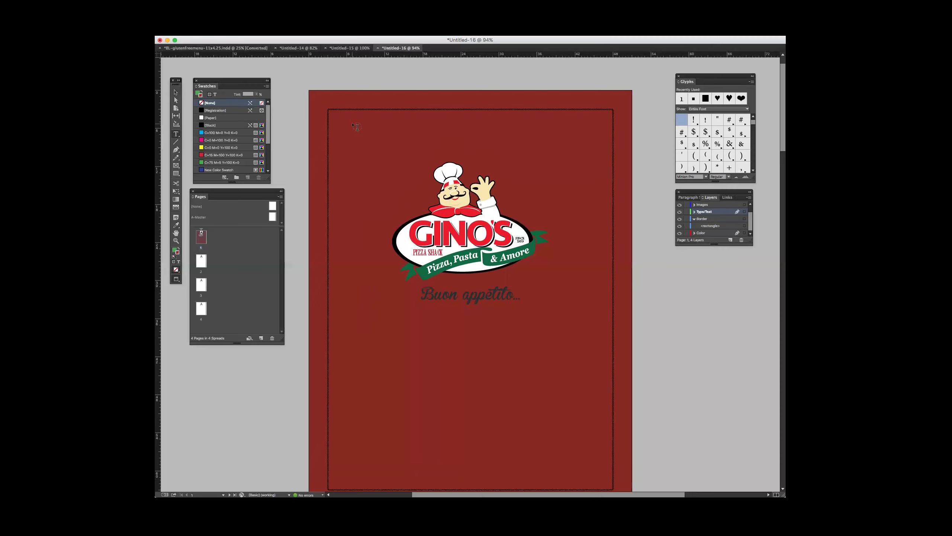
pyautogui.click(176, 91)
pyautogui.click(469, 295)
pyautogui.moveTo(470, 306); pyautogui.dragTo(470, 273)
pyautogui.click(473, 217)
pyautogui.moveTo(474, 217); pyautogui.dragTo(449, 194)
pyautogui.click(292, 183)
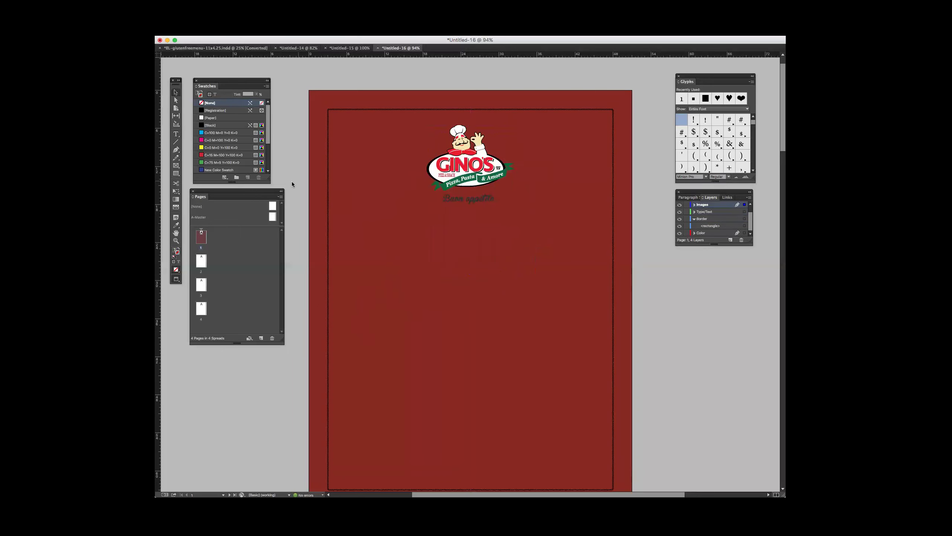
# Step: Draw a wide text frame below the cover logo and enlarge the Glyphs panel
pyautogui.click(176, 134)
pyautogui.moveTo(344, 213); pyautogui.dragTo(602, 283)
pyautogui.moveTo(754, 181); pyautogui.dragTo(785, 192)
pyautogui.moveTo(727, 78); pyautogui.dragTo(690, 72)
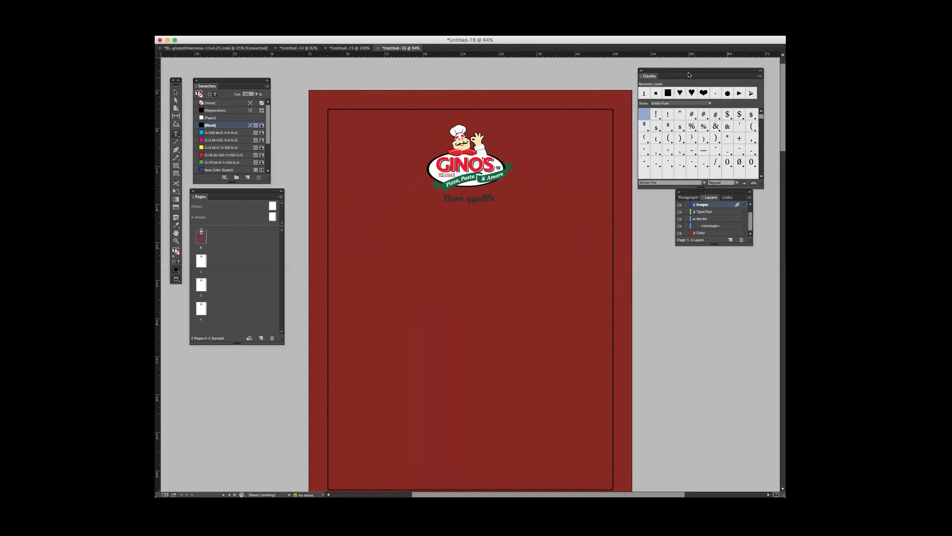
pyautogui.click(257, 32)
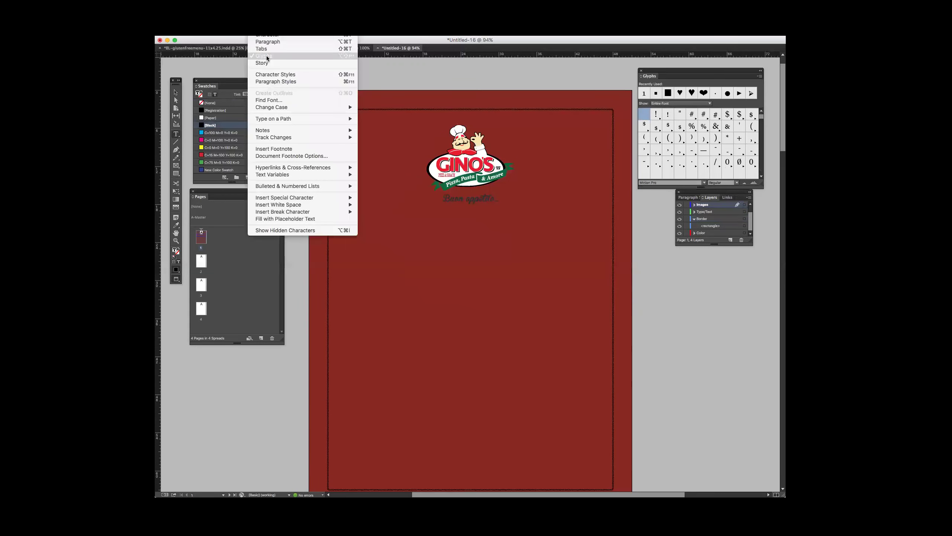
pyautogui.click(380, 229)
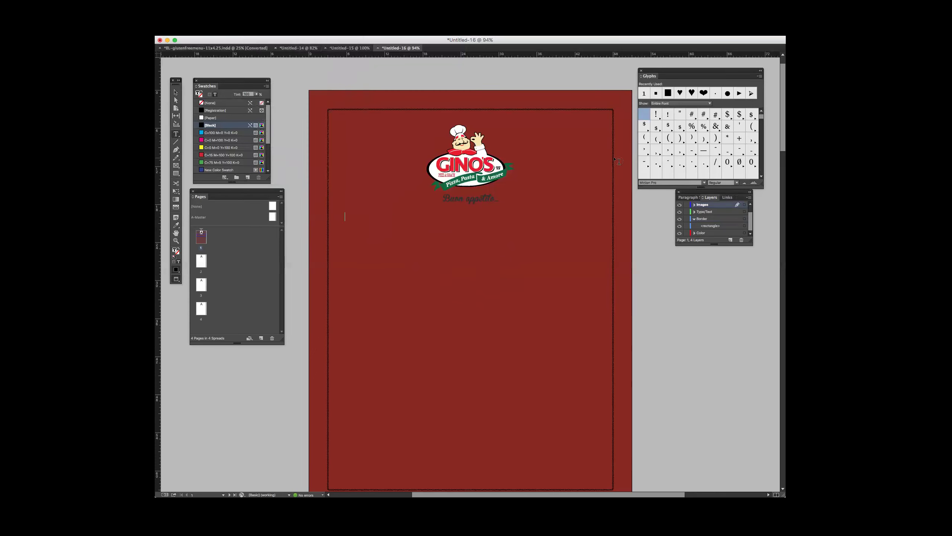
# Step: Set the Glyphs panel's font to Adhesive Nr. Seven and make the panel taller to show all its glyphs
pyautogui.click(642, 183)
pyautogui.click(353, 214)
pyautogui.click(652, 182)
pyautogui.write('Ach')
pyautogui.press('Return')
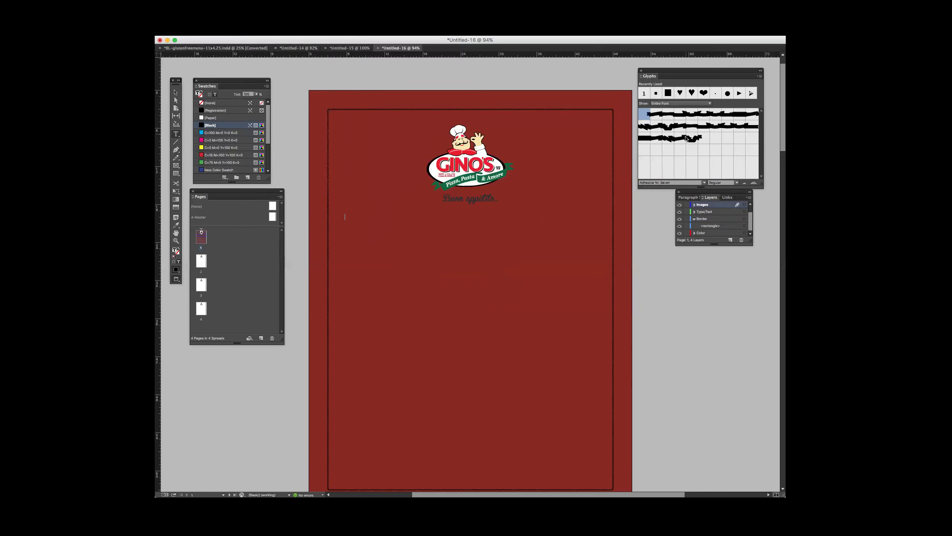
pyautogui.moveTo(759, 182); pyautogui.dragTo(746, 282)
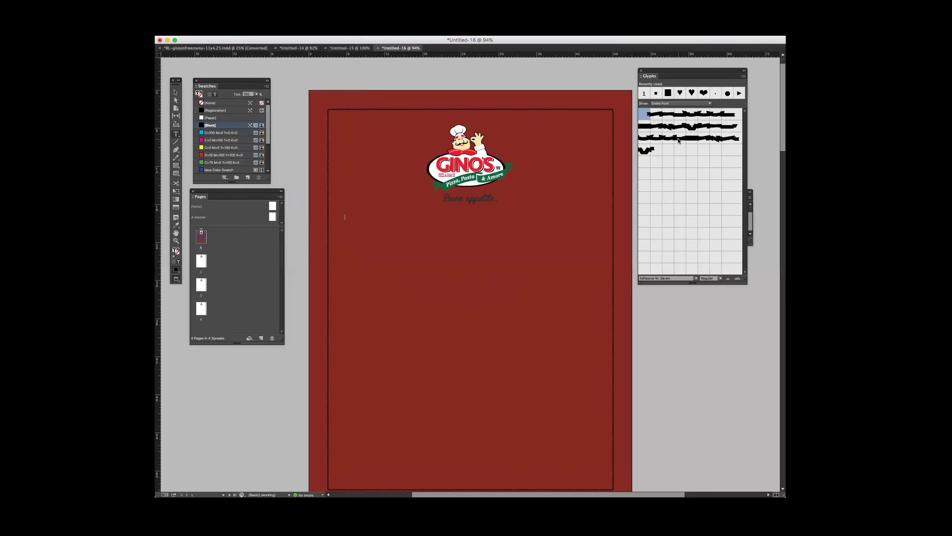
# Step: Insert the ribbon banner glyph with Unicode 0047 into the text frame and enlarge it to span beyond the cover
pyautogui.click(667, 114)
pyautogui.doubleClick(731, 116)
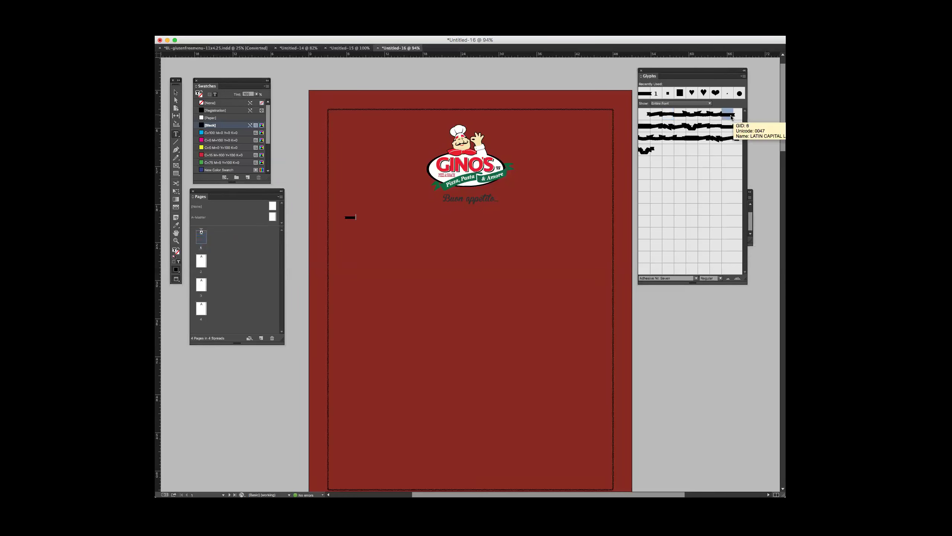
pyautogui.doubleClick(350, 216)
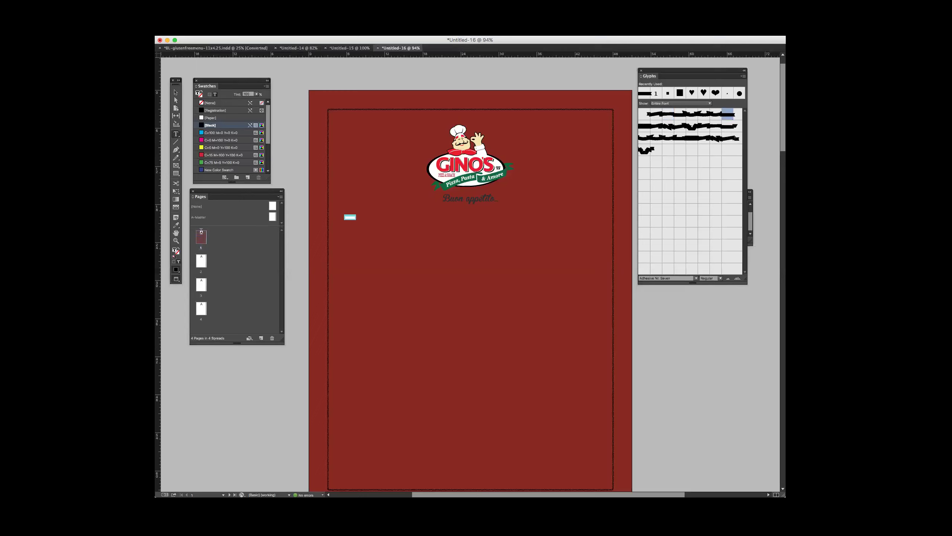
pyautogui.press('BackSpace')
pyautogui.click(176, 93)
pyautogui.moveTo(474, 281); pyautogui.dragTo(495, 421)
pyautogui.moveTo(601, 352); pyautogui.dragTo(778, 318)
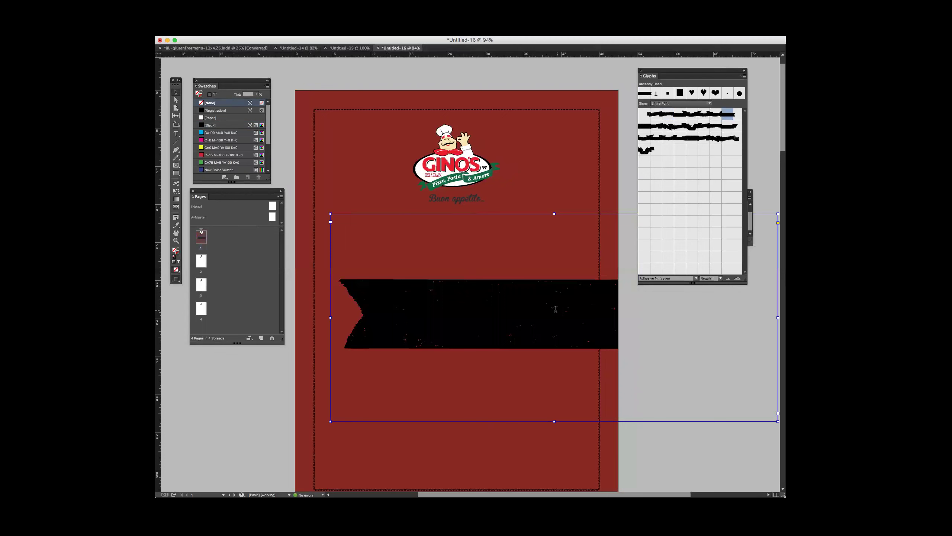
# Step: Reduce the banner glyph to fit inside the cover border, and tighten its frame and position it just below the logo
pyautogui.doubleClick(558, 312)
pyautogui.press('super+a')
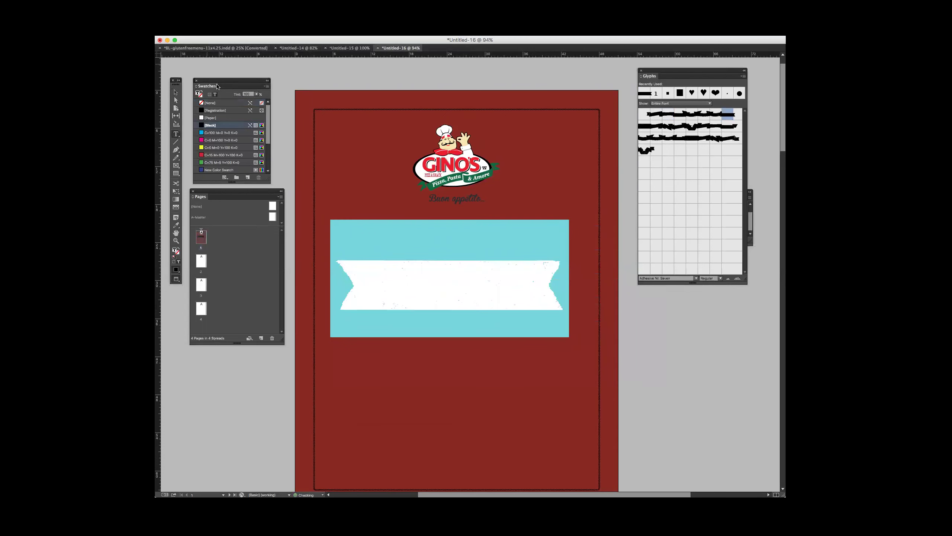
pyautogui.click(175, 93)
pyautogui.moveTo(476, 309); pyautogui.dragTo(474, 295)
pyautogui.moveTo(779, 410); pyautogui.dragTo(576, 325)
pyautogui.moveTo(510, 293); pyautogui.dragTo(497, 261)
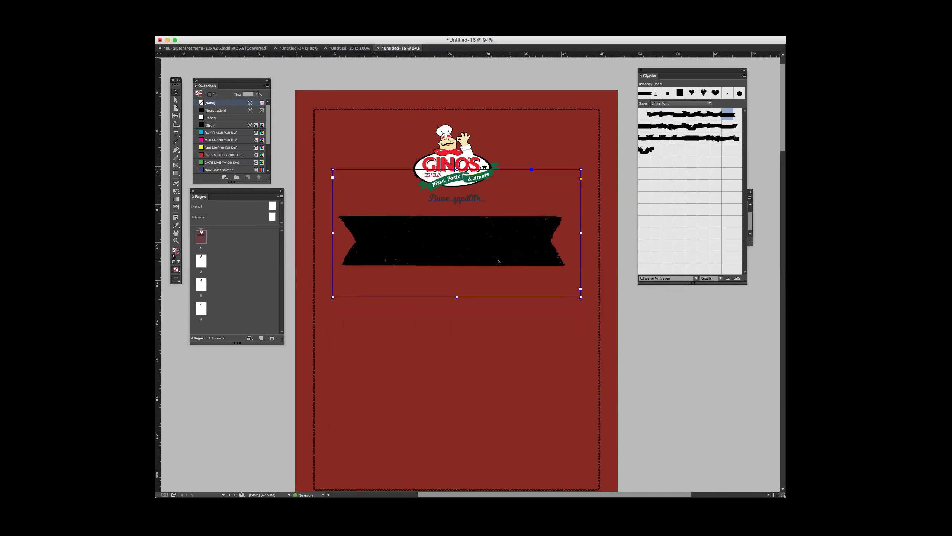
# Step: Color the banner glyph with the Paper swatch
pyautogui.click(210, 117)
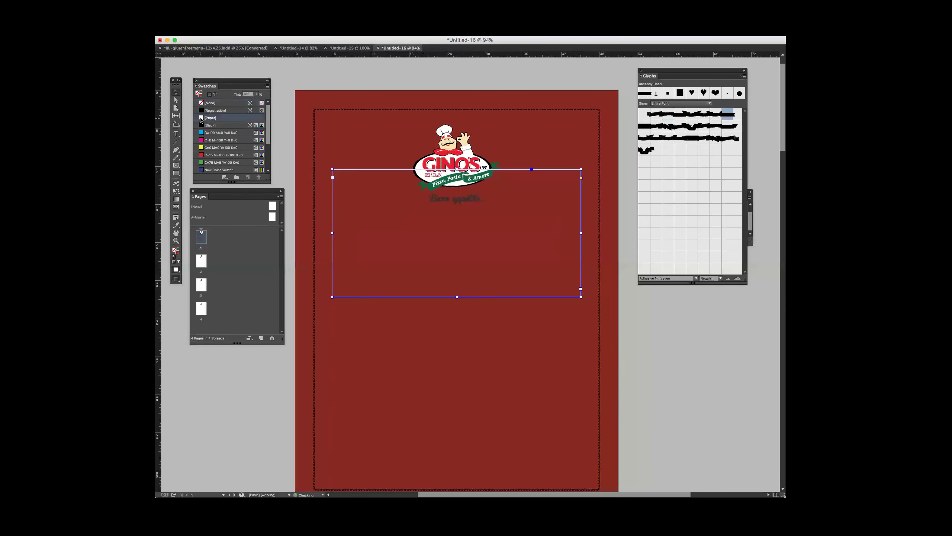
pyautogui.doubleClick(408, 230)
pyautogui.press('super+a')
pyautogui.click(208, 115)
pyautogui.press('Escape')
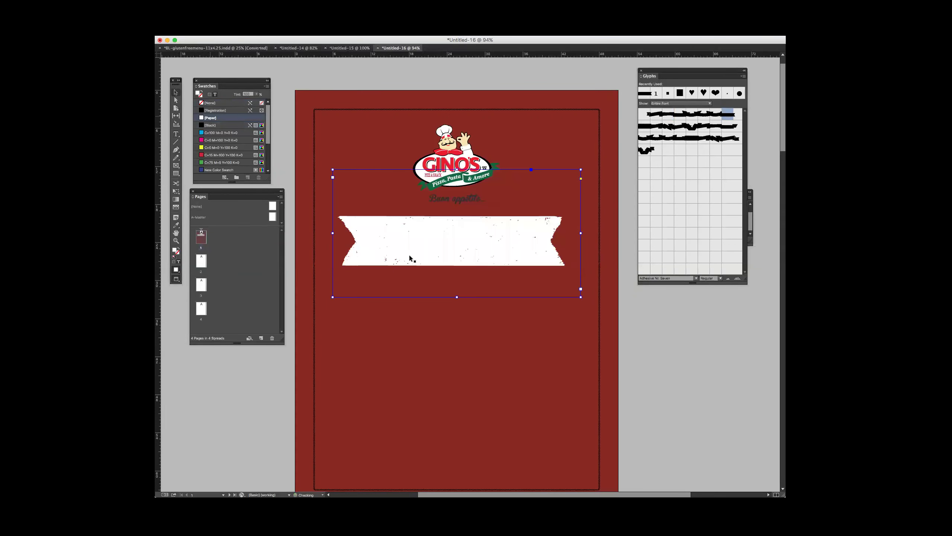
# Step: Move the banner glyph a little higher so it sits directly beneath the logo's tagline
pyautogui.moveTo(401, 247); pyautogui.dragTo(402, 218)
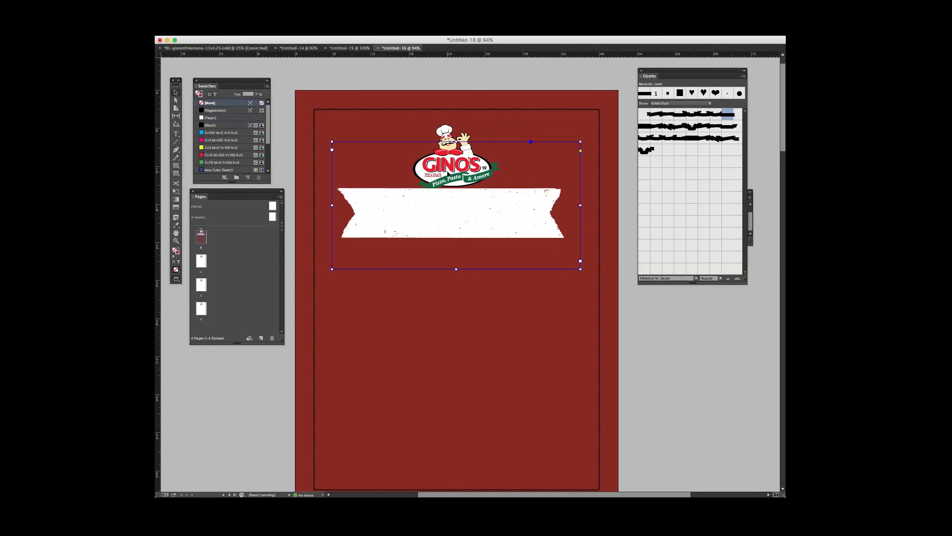
pyautogui.rightClick(455, 210)
pyautogui.moveTo(475, 308)
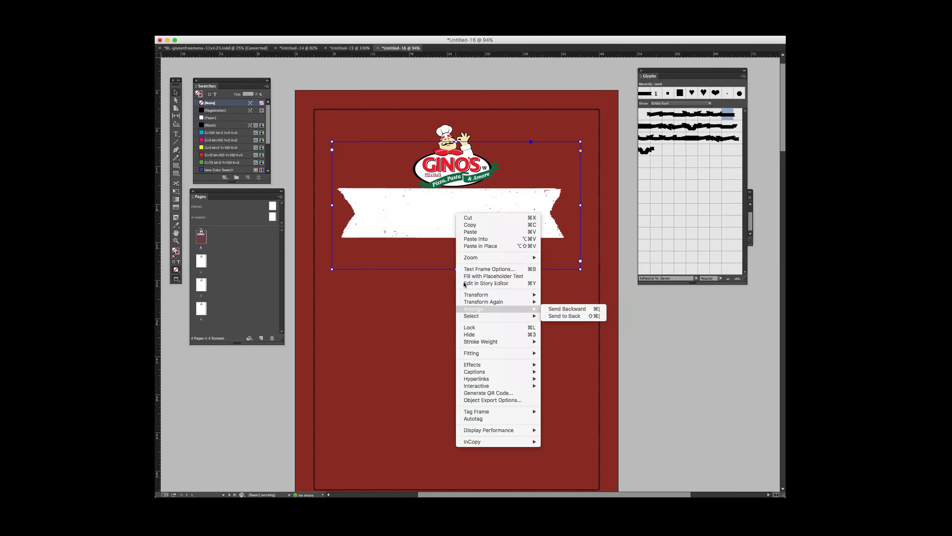
pyautogui.click(439, 210)
pyautogui.moveTo(431, 207); pyautogui.dragTo(432, 229)
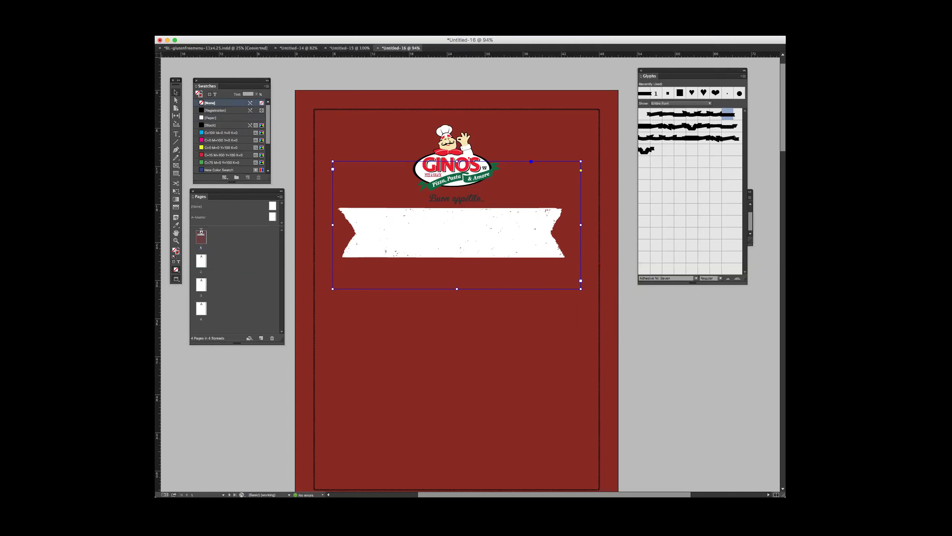
pyautogui.doubleClick(462, 230)
pyautogui.press('super+a')
pyautogui.click(394, 230)
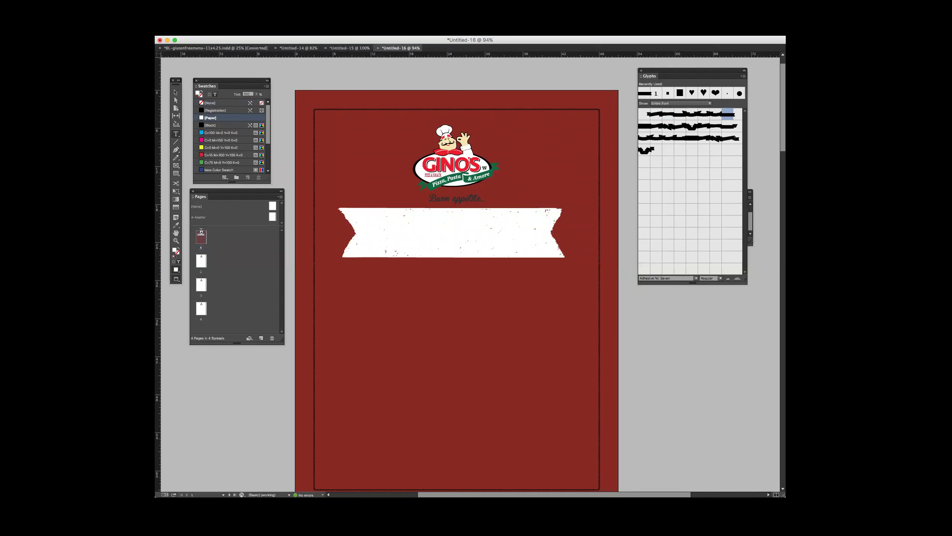
# Step: Move the logo and banner glyph together down to the middle of the cover and nudge them slightly back up
pyautogui.click(175, 93)
pyautogui.moveTo(484, 219); pyautogui.dragTo(484, 337)
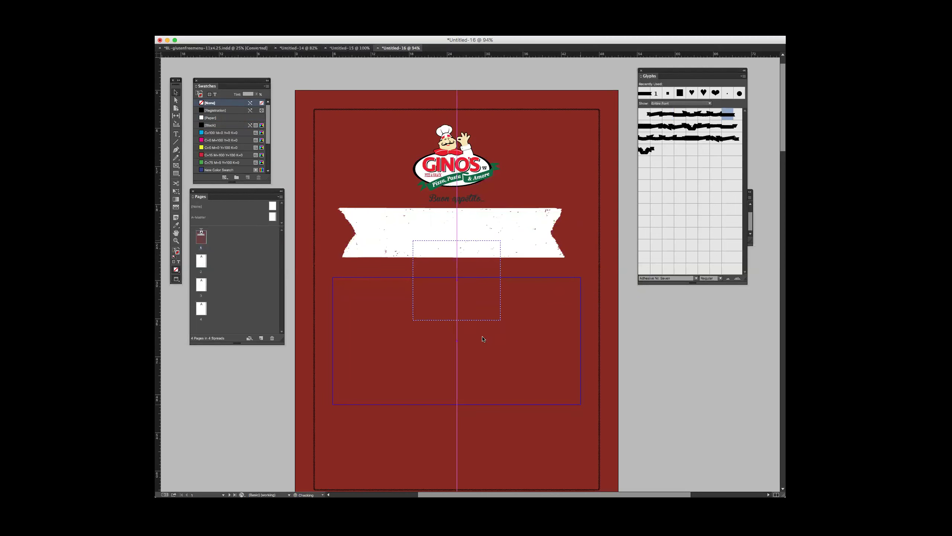
pyautogui.scroll(-5, 484, 247)
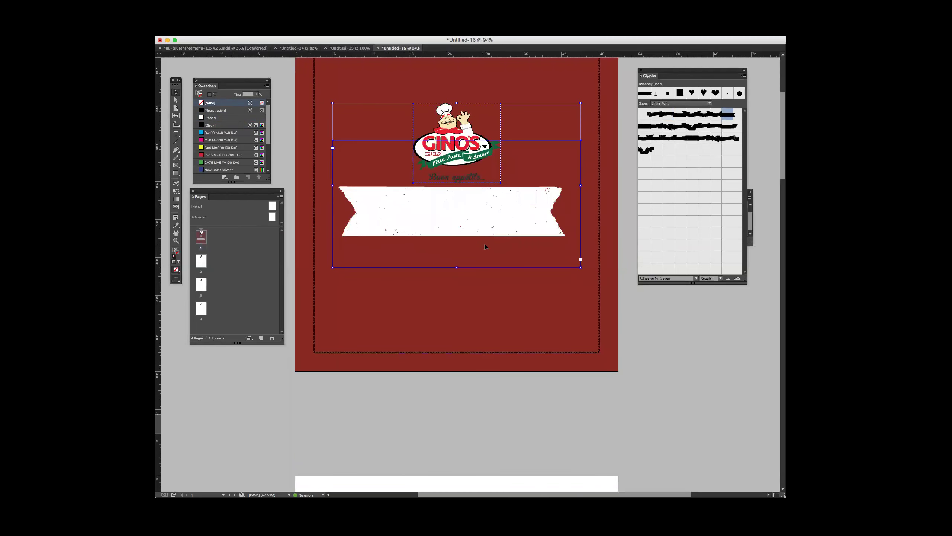
pyautogui.press('super+minus')
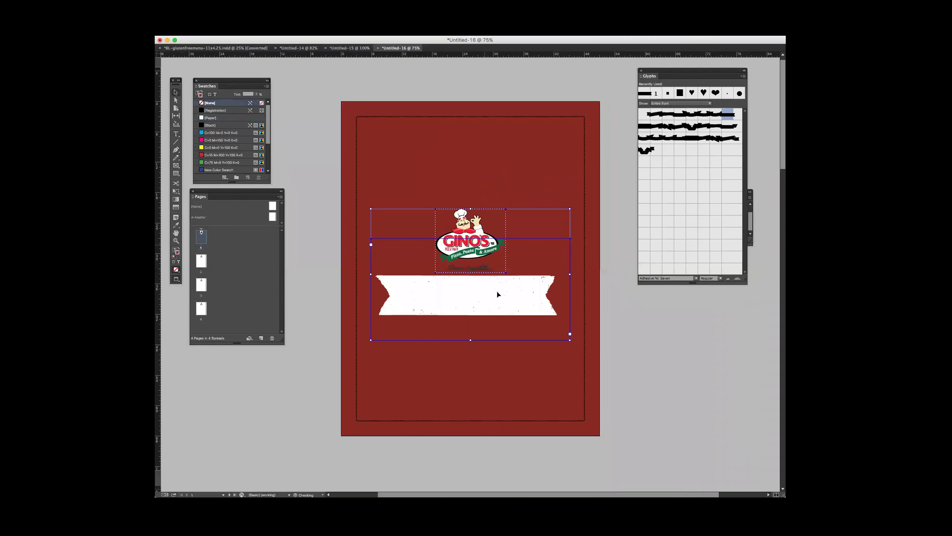
pyautogui.hotkey('shift', 'Up')
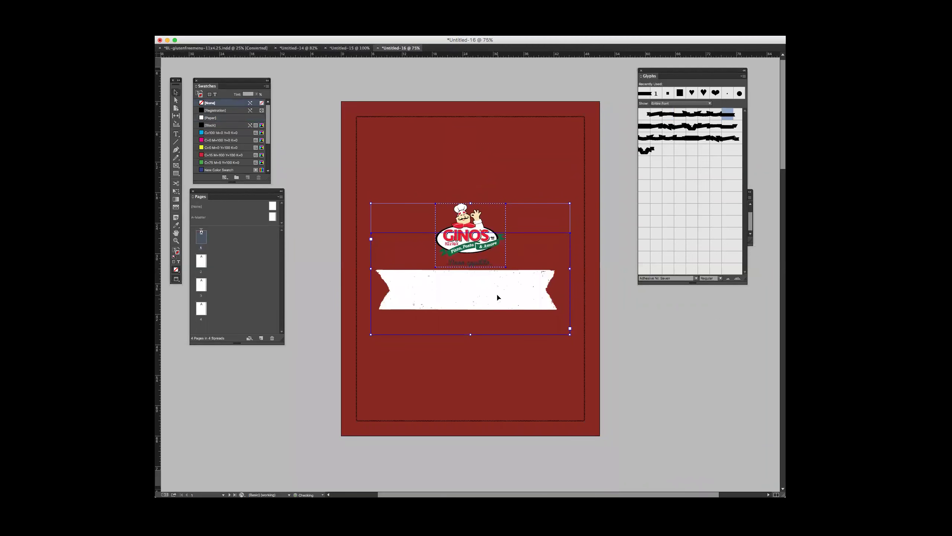
pyautogui.hotkey('shift', 'Up')
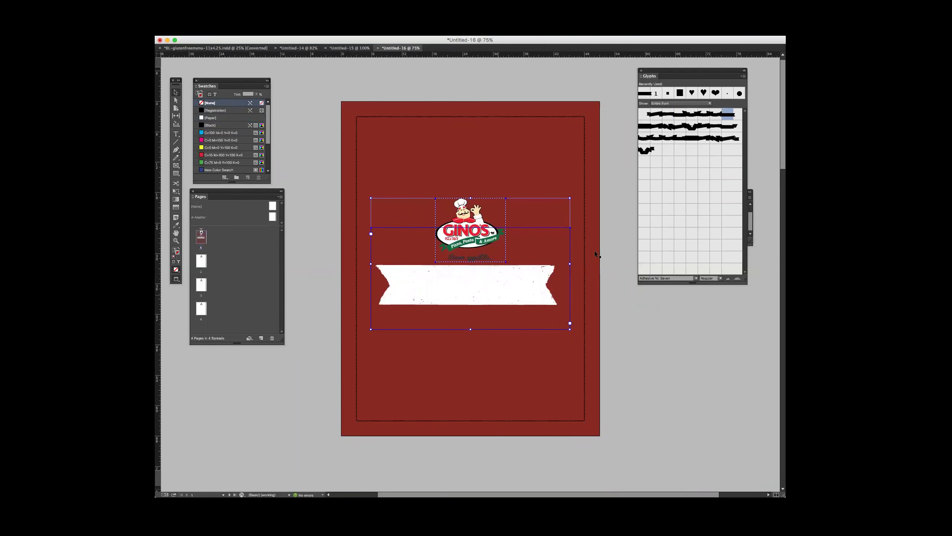
pyautogui.press('super+equal')
pyautogui.click(649, 321)
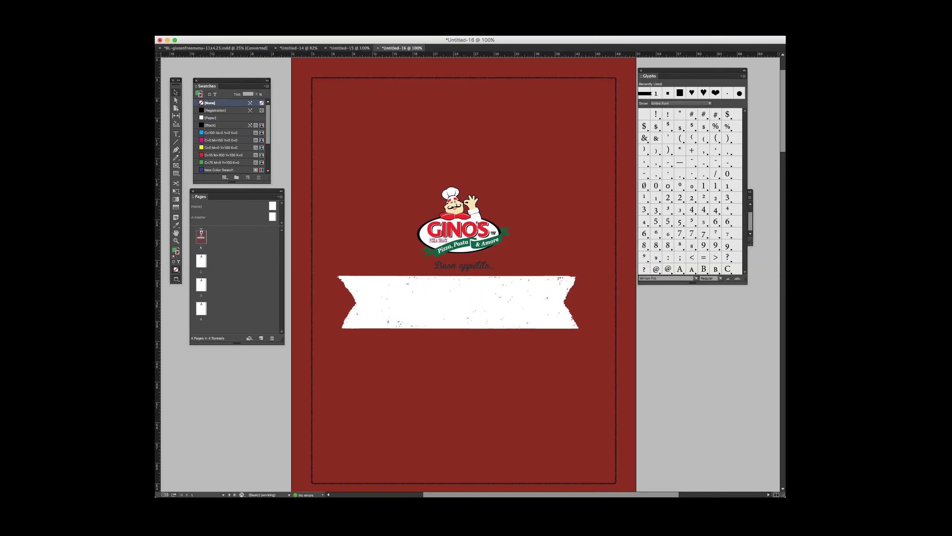
# Step: Try coloring the cover border with the Paper swatch
pyautogui.click(617, 212)
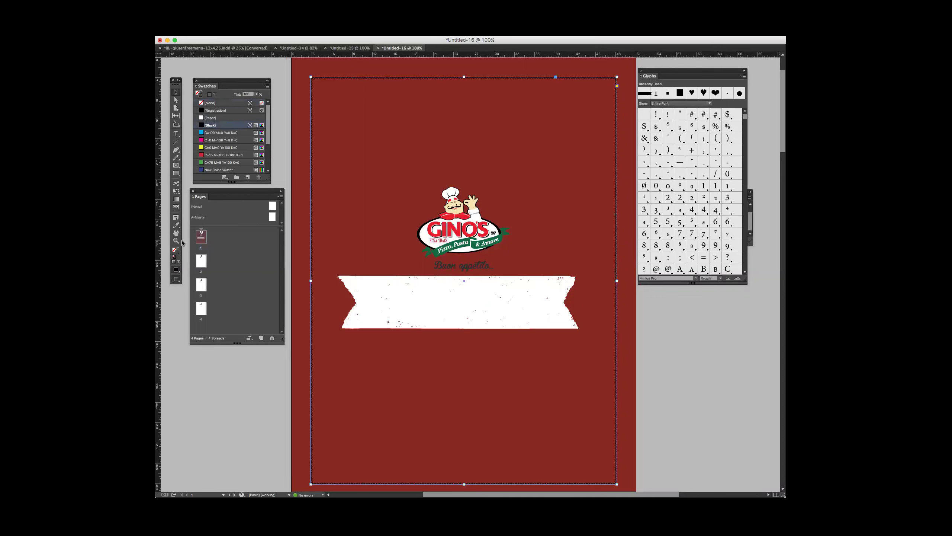
pyautogui.click(220, 119)
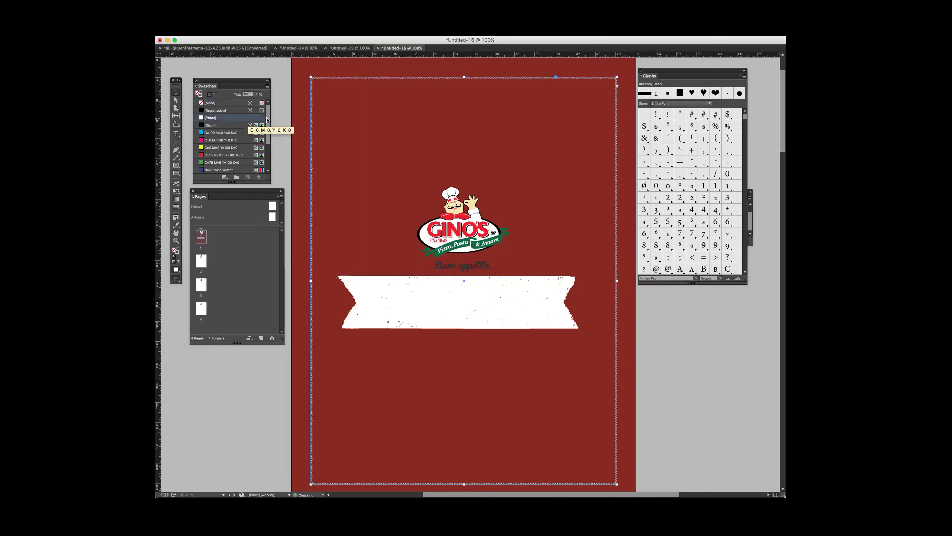
pyautogui.click(284, 121)
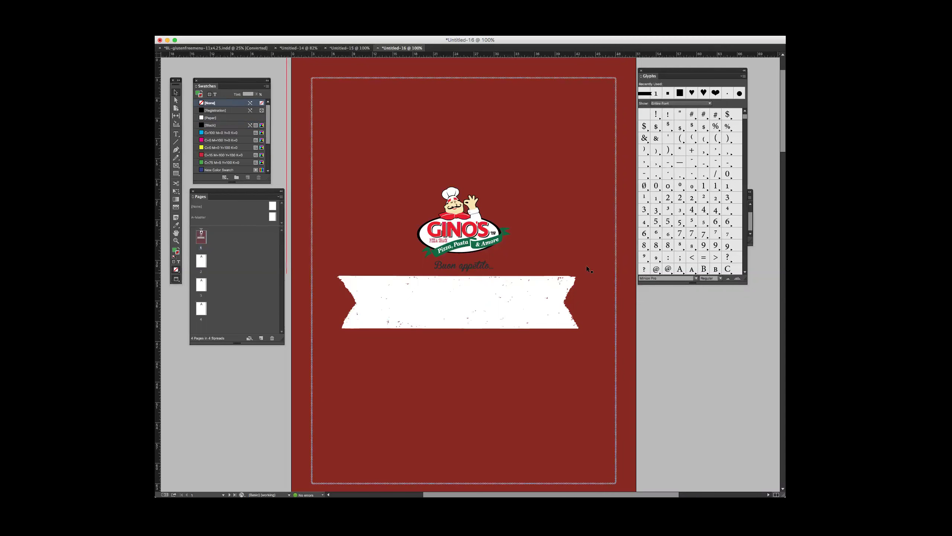
# Step: Convert the banner glyph to outlines so it becomes a shape instead of text
pyautogui.press('t')
pyautogui.tripleClick(357, 354)
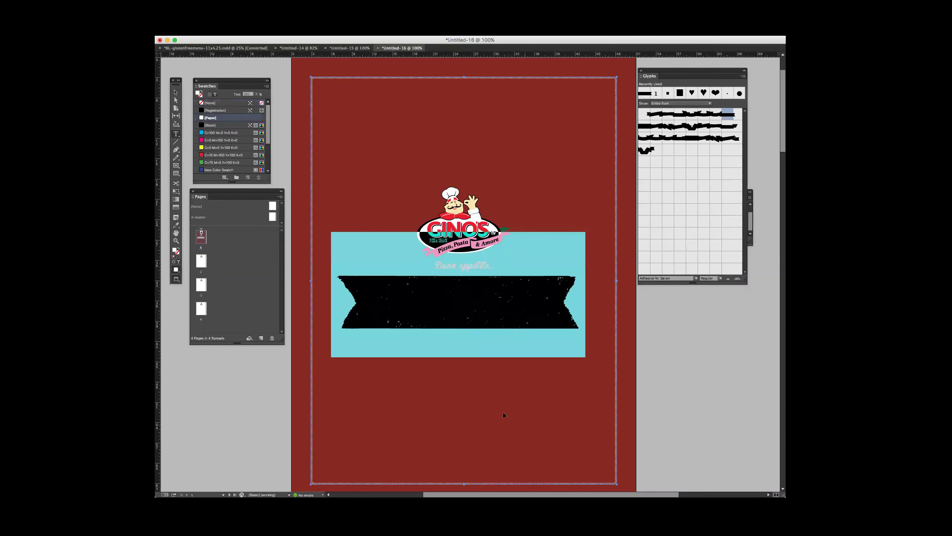
pyautogui.click(504, 414)
pyautogui.click(176, 92)
pyautogui.click(376, 307)
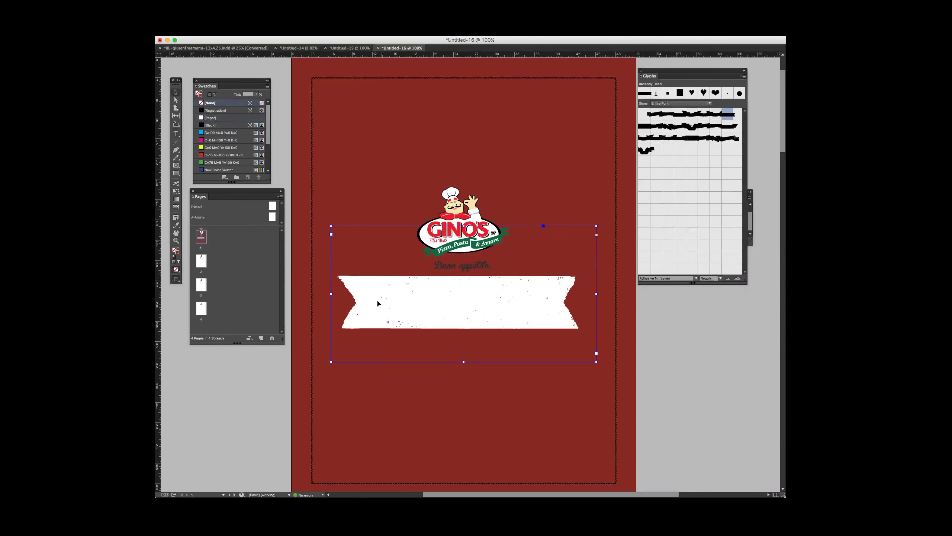
pyautogui.click(258, 12)
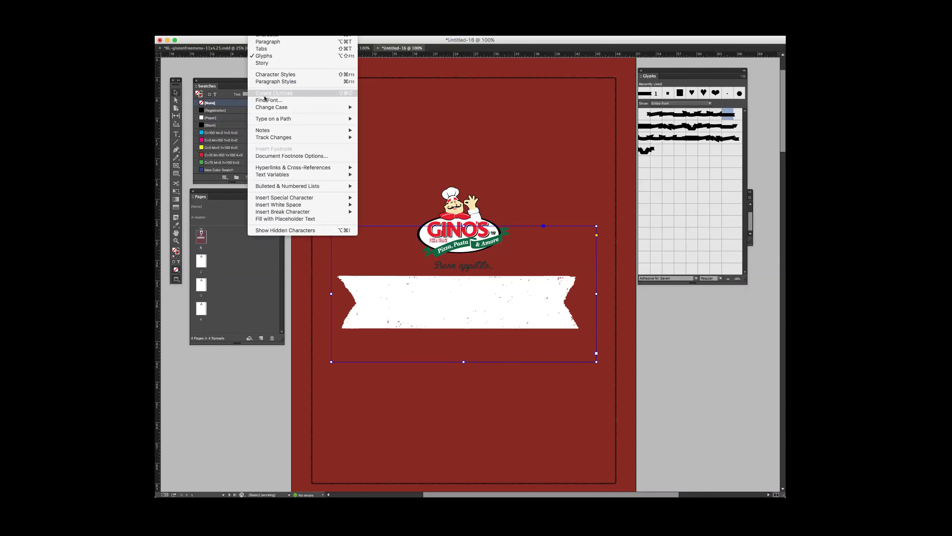
pyautogui.press('Escape')
pyautogui.click(392, 297)
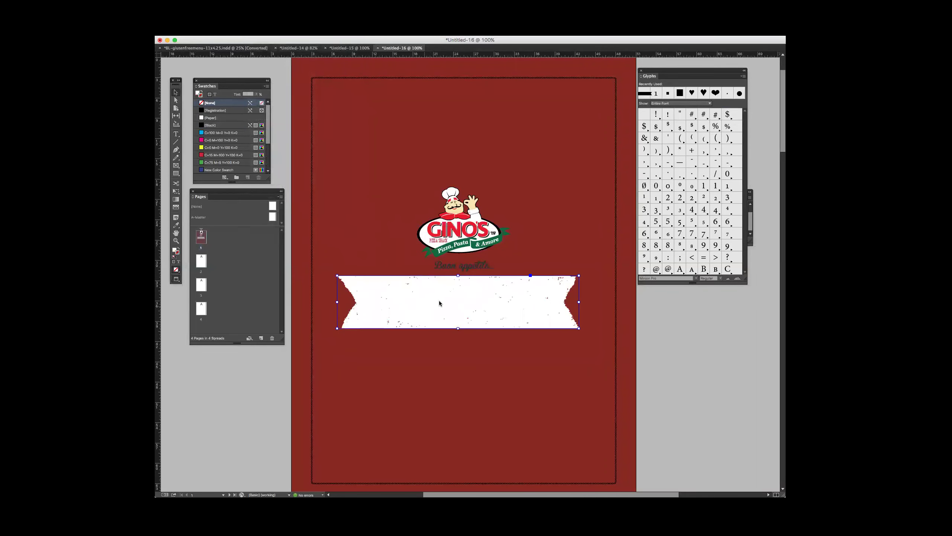
pyautogui.press('super+s')
pyautogui.click(764, 331)
pyautogui.click(667, 331)
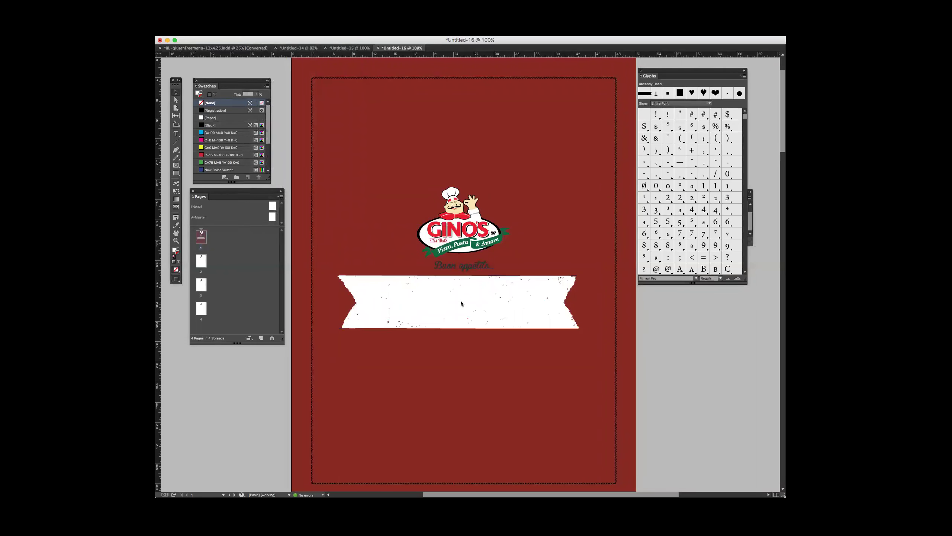
# Step: Create a text frame inside the white banner and enter "Summer Menu"
pyautogui.click(386, 292)
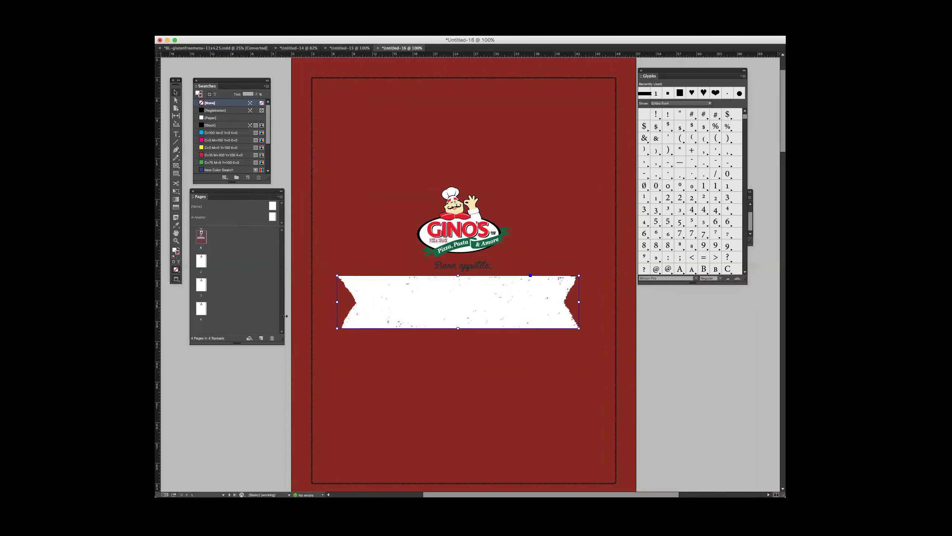
pyautogui.press('t')
pyautogui.click(547, 321)
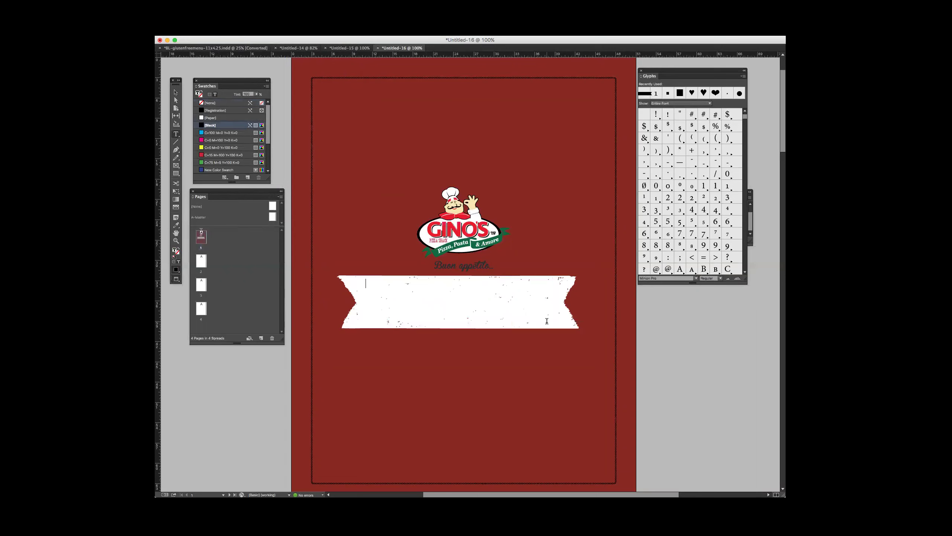
pyautogui.write('Summer Menu')
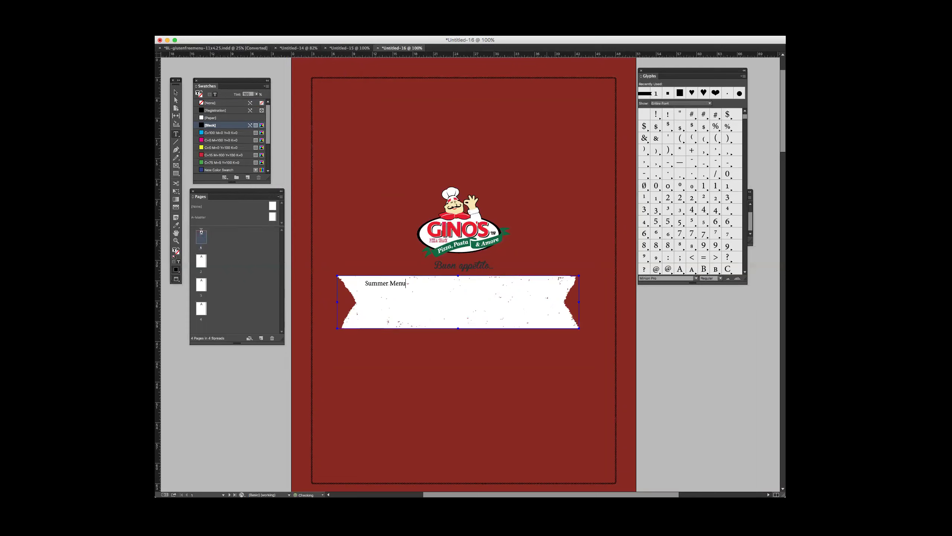
# Step: Set the font of the "Summer Menu" text to Monotype Corsiva
pyautogui.press('super+a')
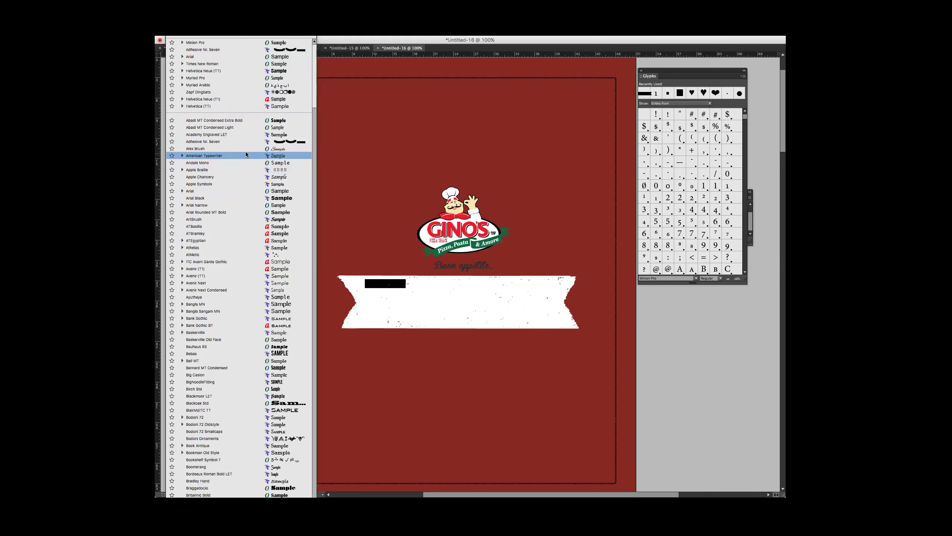
pyautogui.scroll(-5, 245, 171)
pyautogui.scroll(-1, 244, 171)
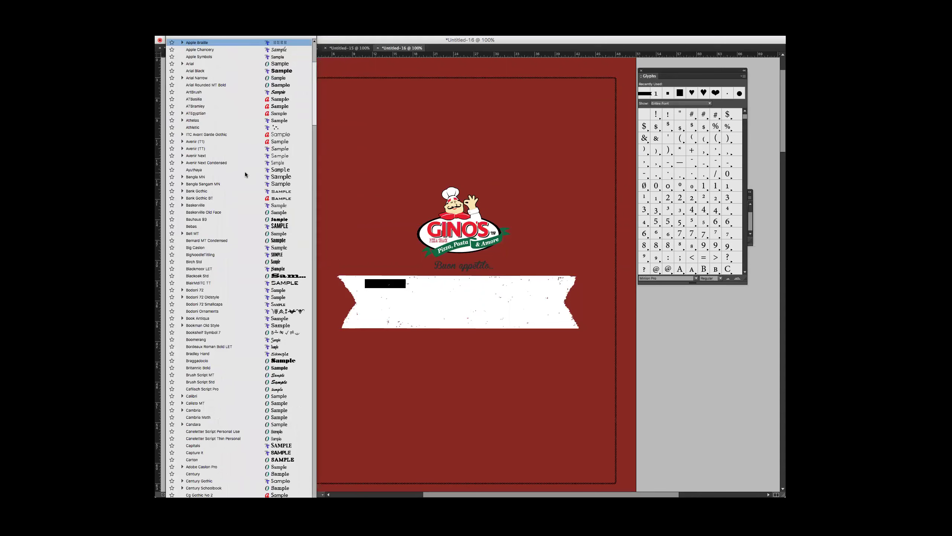
pyautogui.scroll(-10, 245, 173)
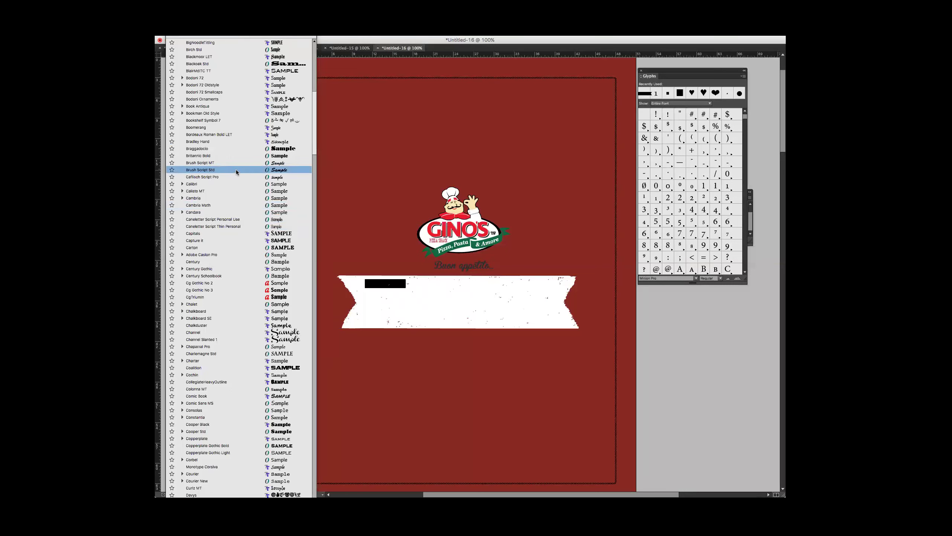
pyautogui.scroll(-6, 236, 170)
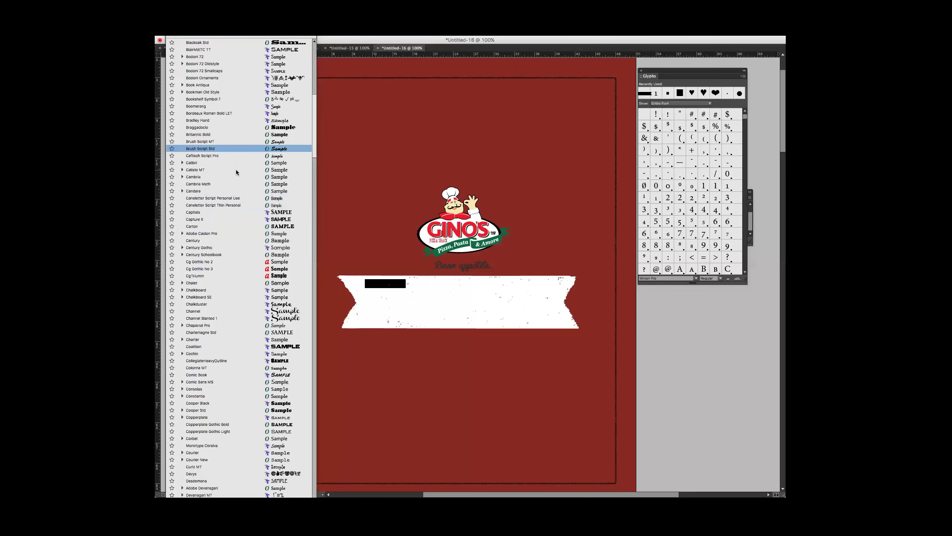
pyautogui.scroll(-4, 236, 170)
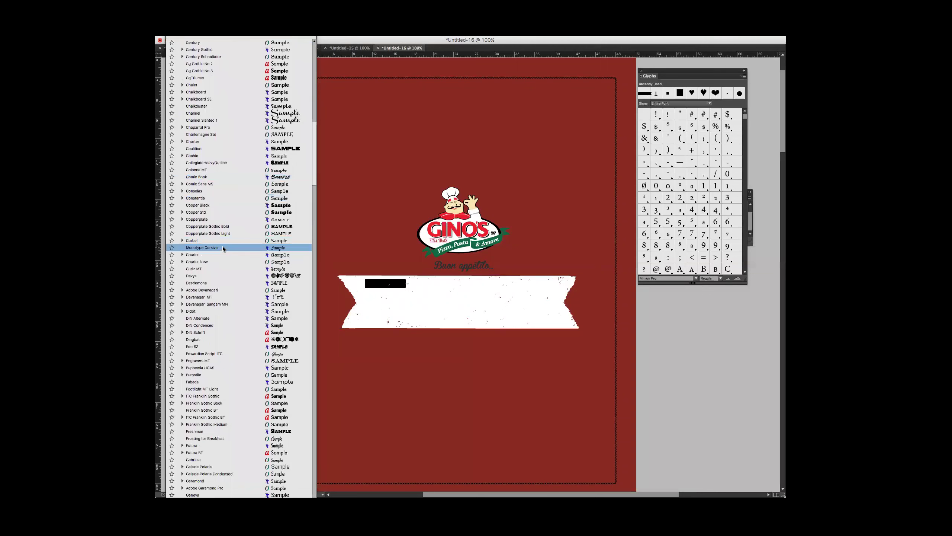
pyautogui.click(224, 246)
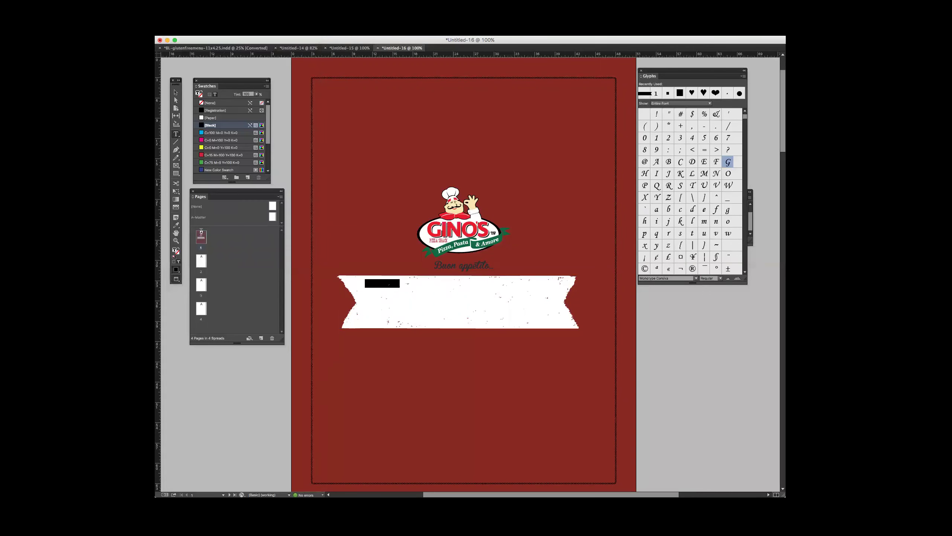
# Step: Set the font of the "Summer Menu" text to Frosting for Breakfast
pyautogui.click(696, 277)
pyautogui.scroll(-10, 237, 244)
pyautogui.scroll(-9, 236, 236)
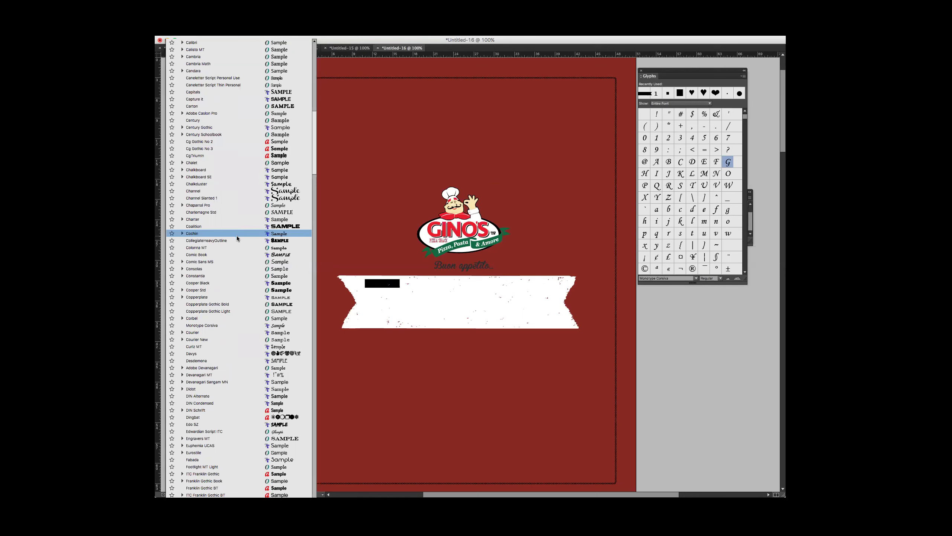
pyautogui.scroll(-2, 230, 420)
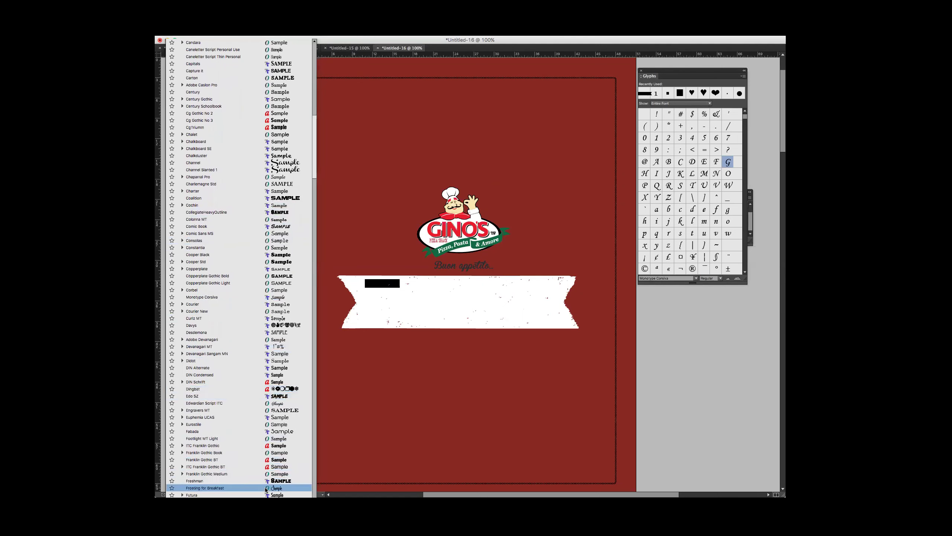
pyautogui.press('Return')
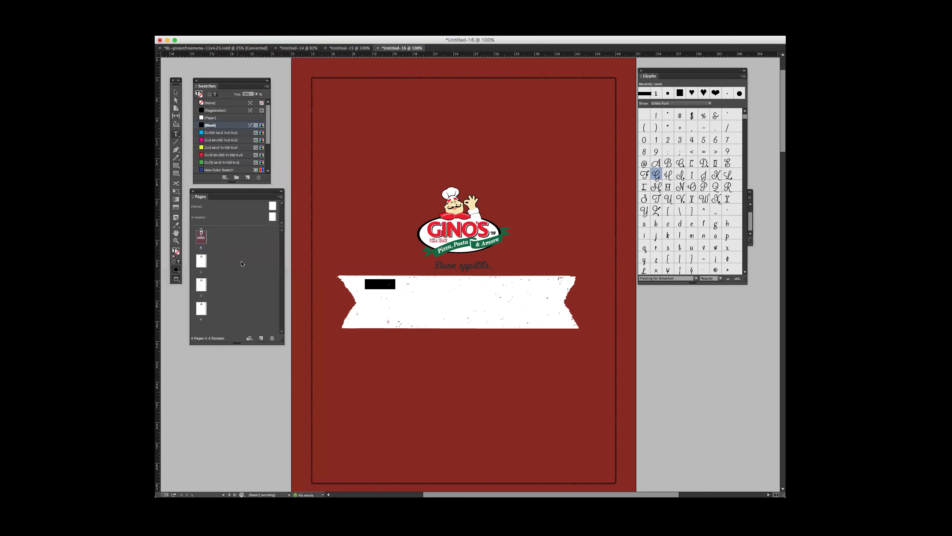
# Step: Set the banner text's font to Arial and enlarge it to span most of the banner's width
pyautogui.click(174, 97)
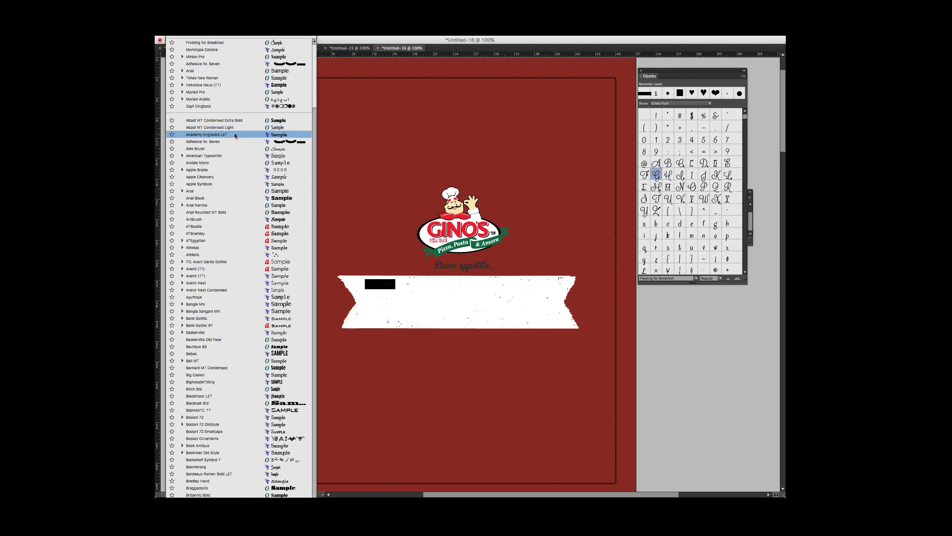
pyautogui.click(206, 71)
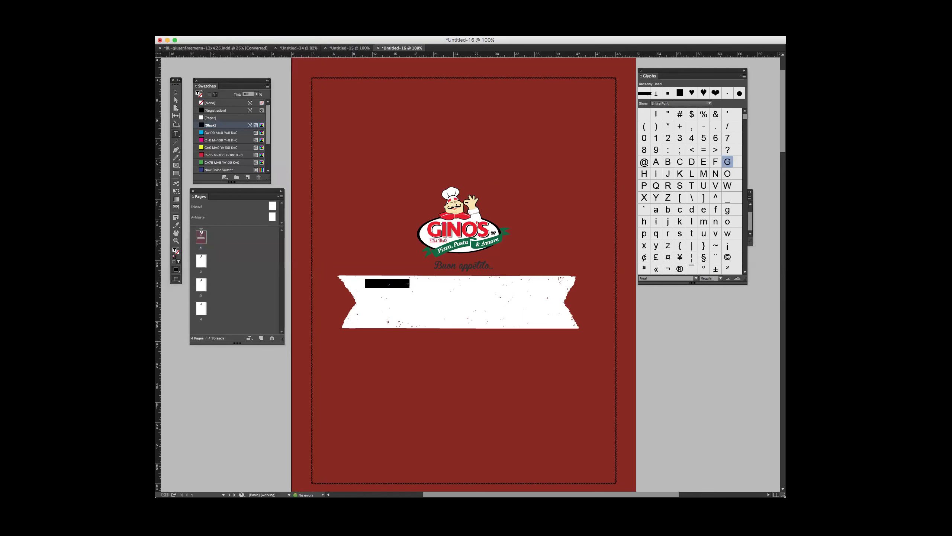
pyautogui.write('GLUTEN FREE')
pyautogui.press('super+shift+period')
pyautogui.press('super+shift+period')
pyautogui.press('super+shift+period')
pyautogui.press('super+shift+period')
pyautogui.press('super+shift+period')
pyautogui.press('super+shift+period')
pyautogui.press('super+shift+period')
pyautogui.press('super+shift+period')
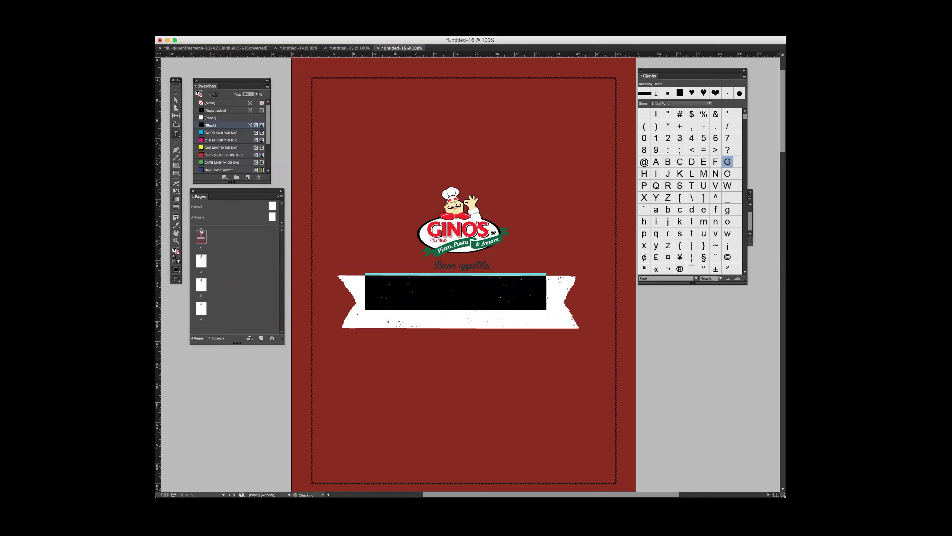
pyautogui.press('super+shift+period')
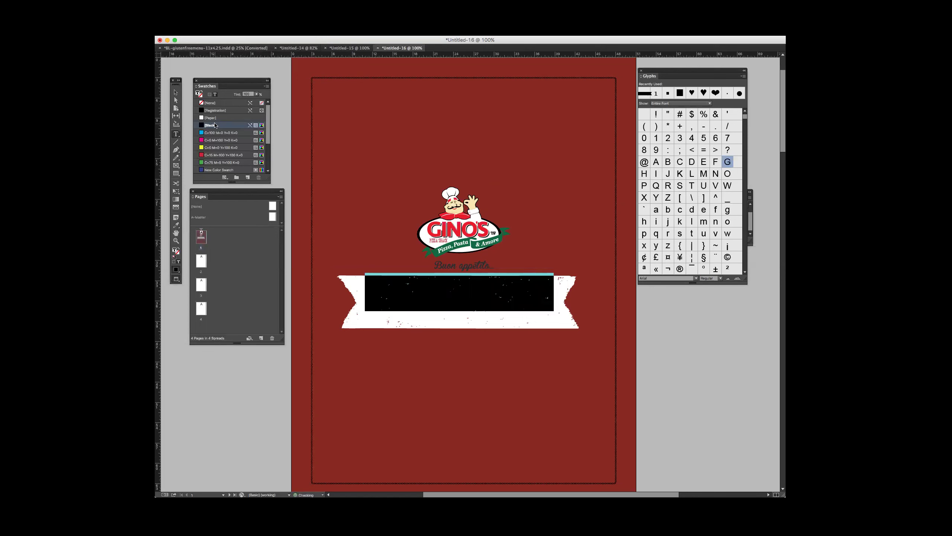
pyautogui.press('Escape')
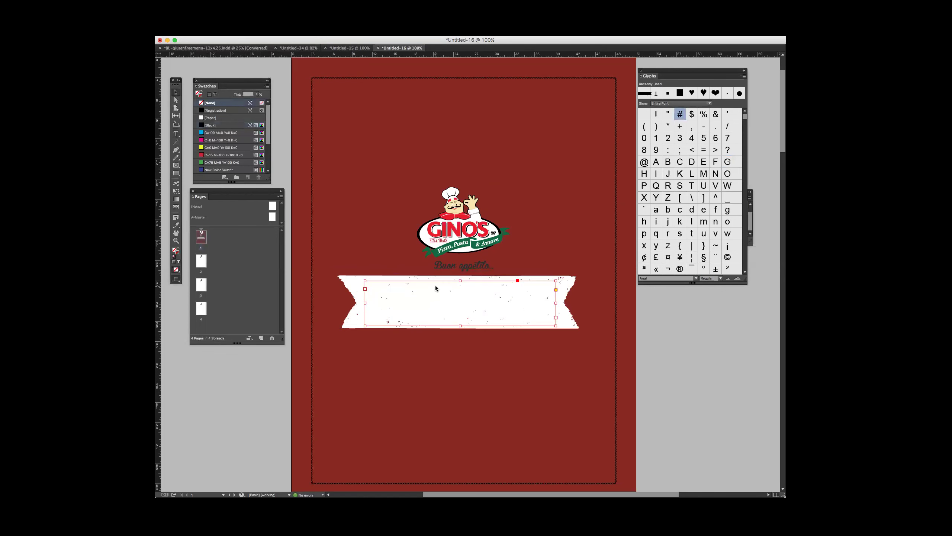
pyautogui.rightClick(435, 286)
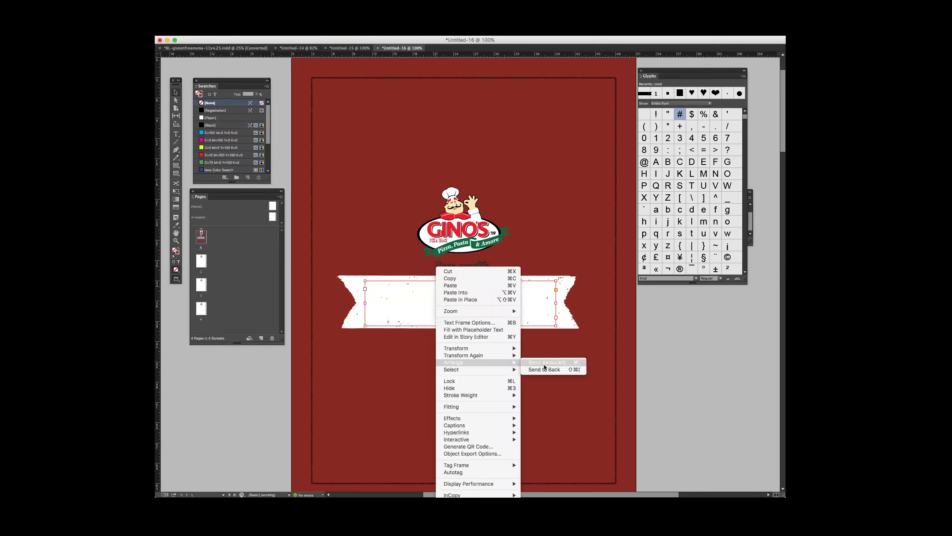
pyautogui.click(419, 285)
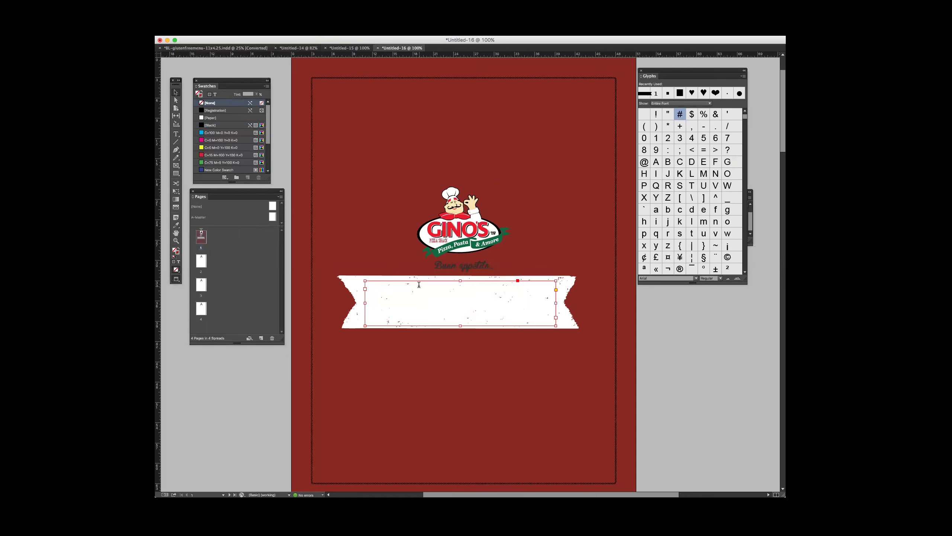
pyautogui.tripleClick(420, 284)
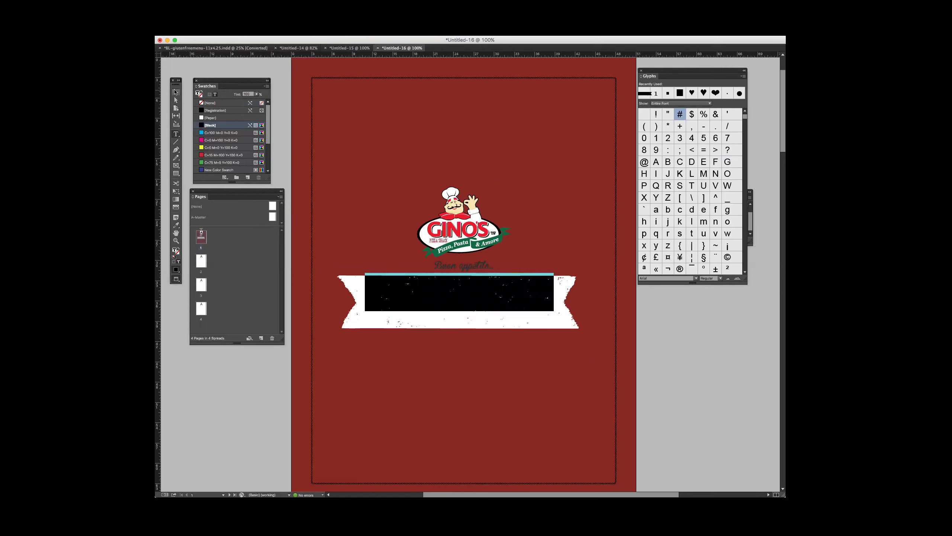
pyautogui.click(176, 91)
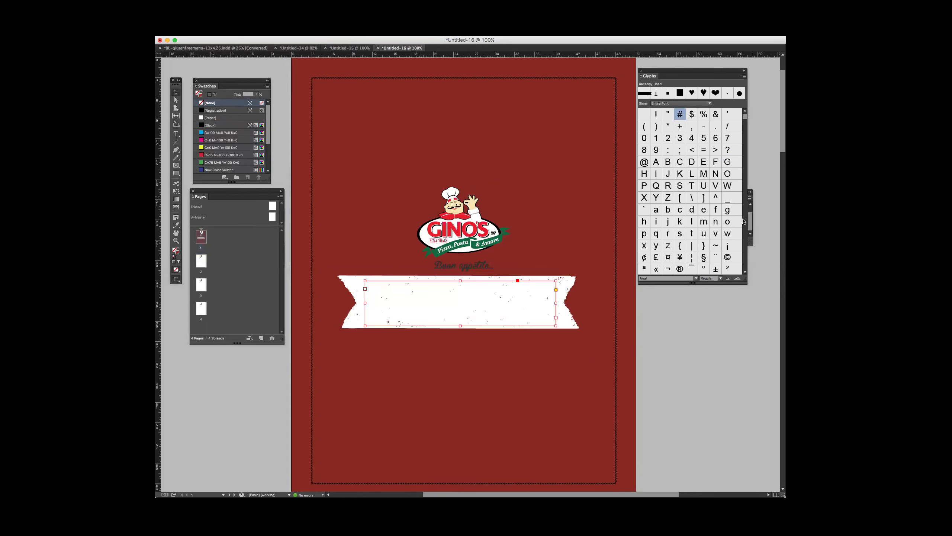
# Step: Shrink the Glyphs panel to uncover the layer list and move the Type/Text layer above the Images layer
pyautogui.moveTo(746, 277); pyautogui.dragTo(745, 140)
pyautogui.click(700, 212)
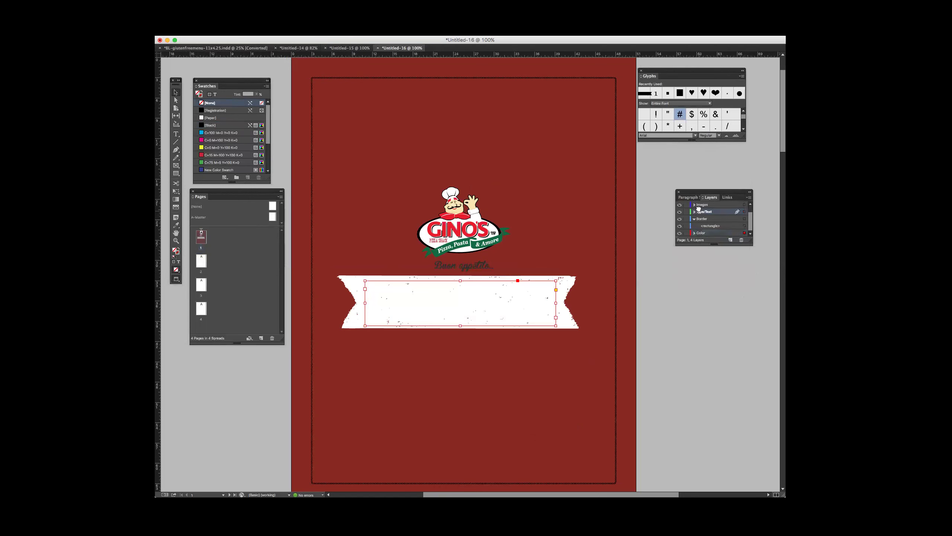
pyautogui.moveTo(688, 205); pyautogui.dragTo(700, 215)
pyautogui.click(700, 205)
# Step: Shift the "Summer Menu" text frame down the page and move the white banner below it, checking the banner's stacking options
pyautogui.moveTo(505, 285); pyautogui.dragTo(505, 332)
pyautogui.rightClick(505, 332)
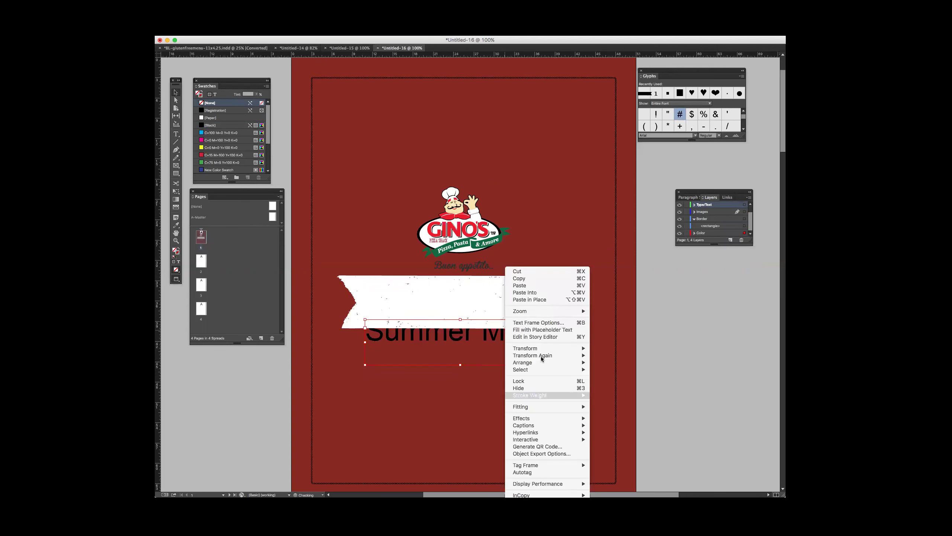
pyautogui.click(442, 299)
pyautogui.moveTo(448, 289); pyautogui.dragTo(459, 362)
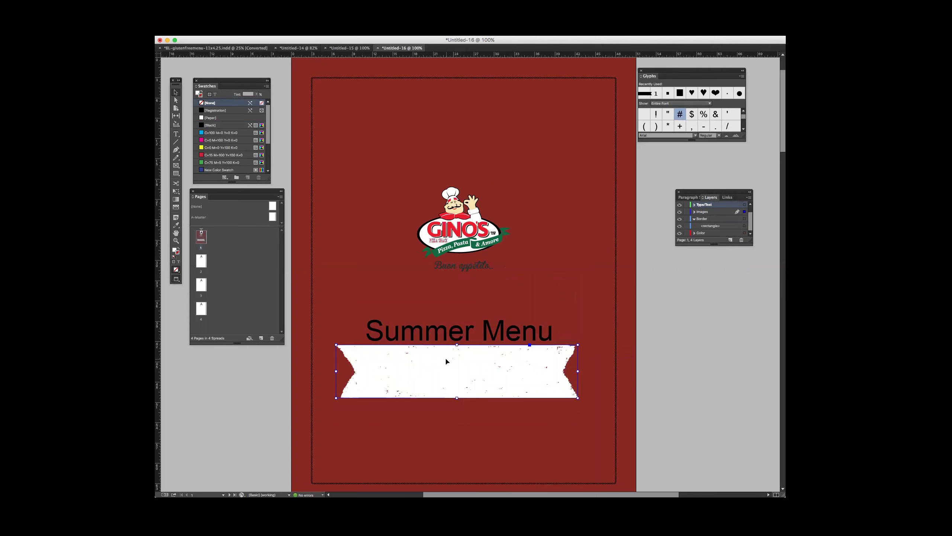
pyautogui.rightClick(442, 349)
pyautogui.moveTo(514, 370)
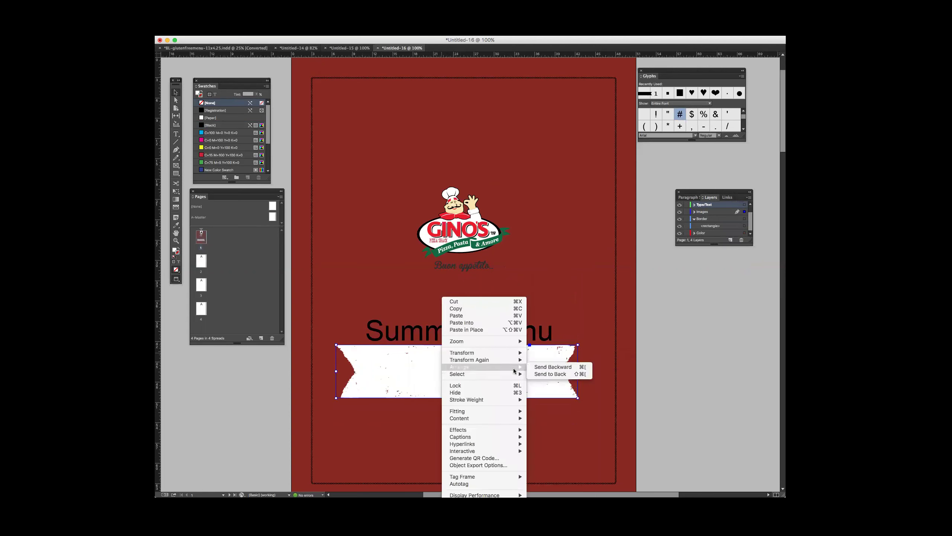
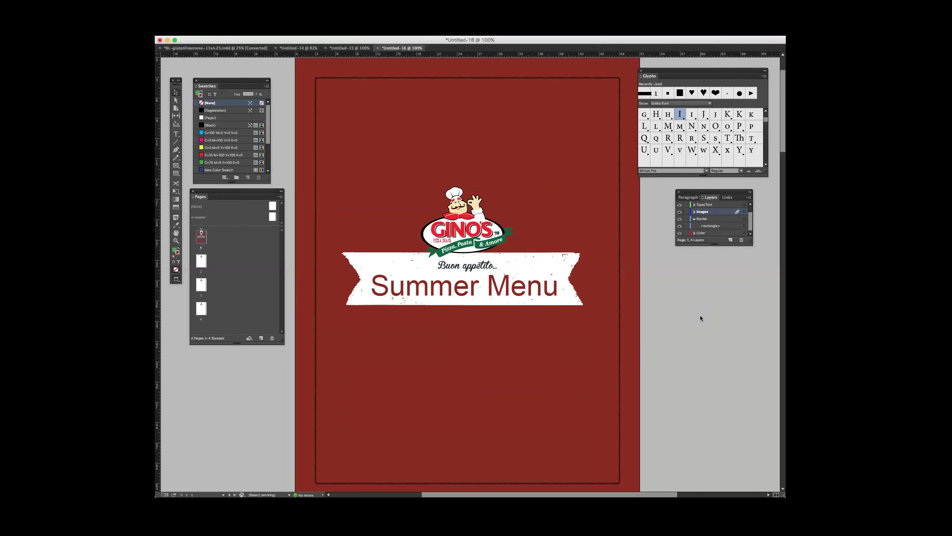
# Step: Bring the "Summer Menu" text frame to the front
pyautogui.click(476, 285)
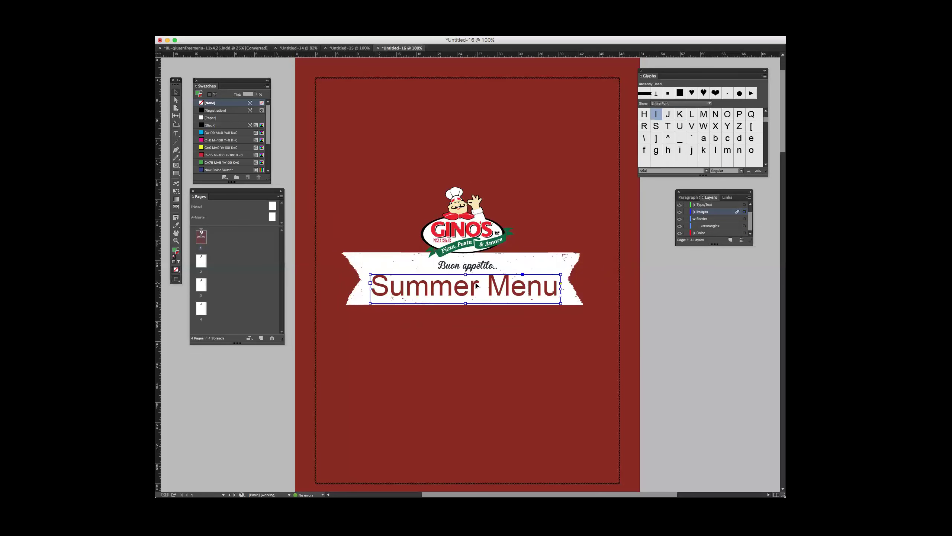
pyautogui.rightClick(475, 284)
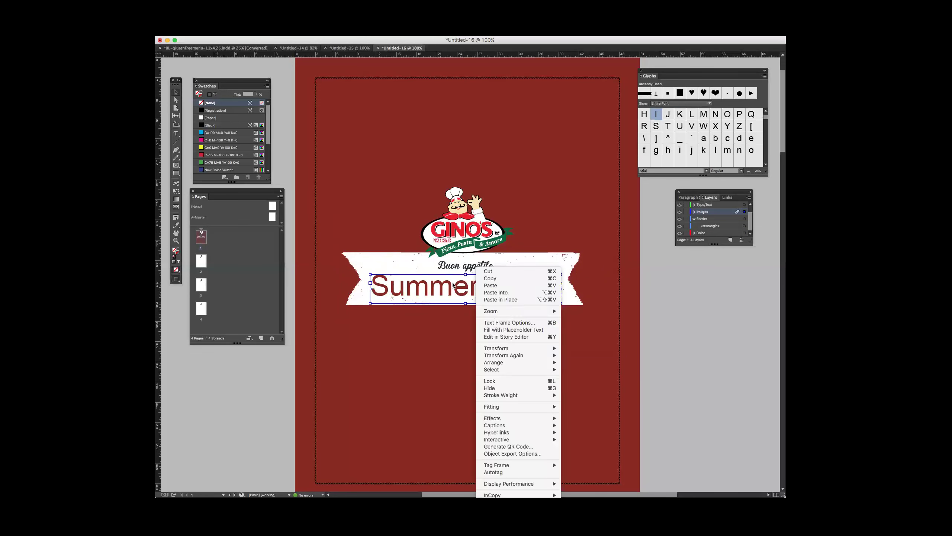
pyautogui.moveTo(513, 362)
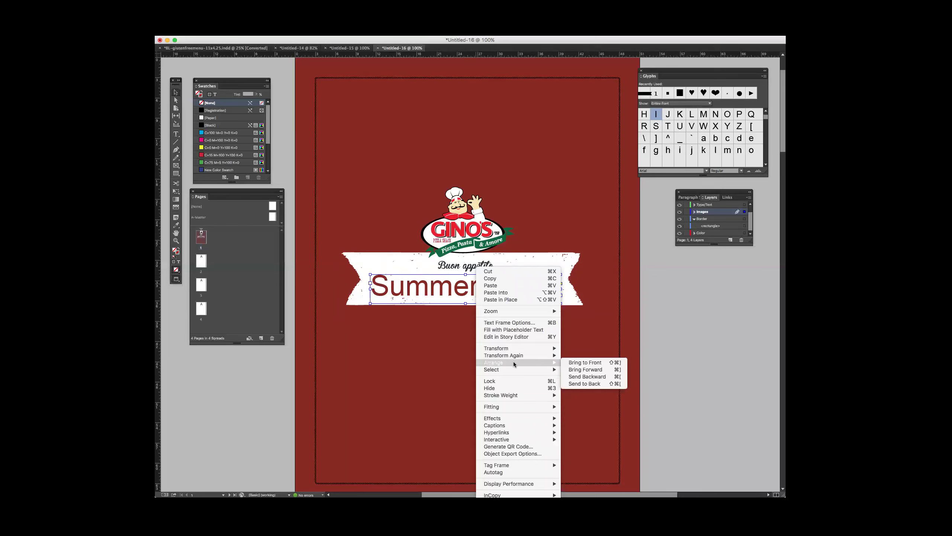
pyautogui.click(590, 363)
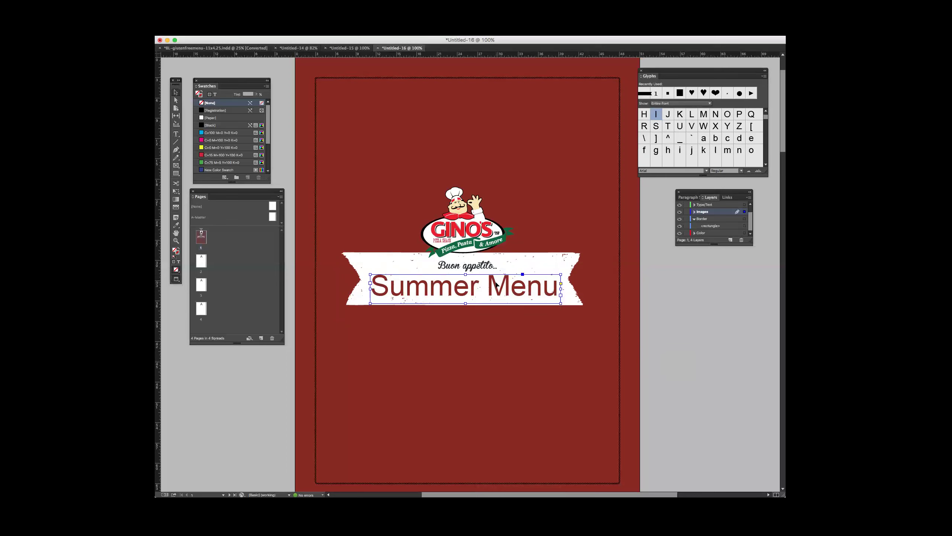
# Step: Cut the white banner together with the "Summer Menu" text and paste them in place on the Type/Text layer
pyautogui.keyDown('shift'); pyautogui.click(557, 270); pyautogui.keyUp('shift')
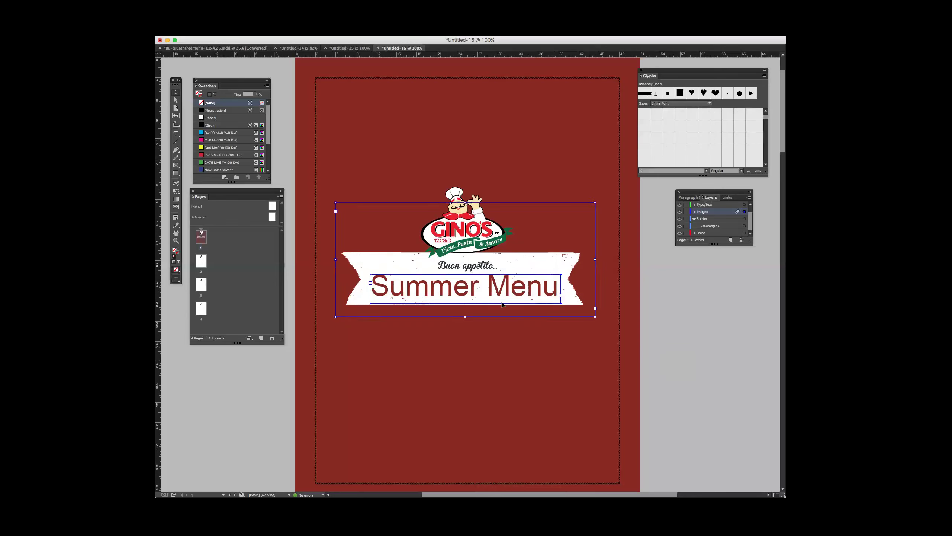
pyautogui.press('super+x')
pyautogui.doubleClick(707, 205)
pyautogui.press('Return')
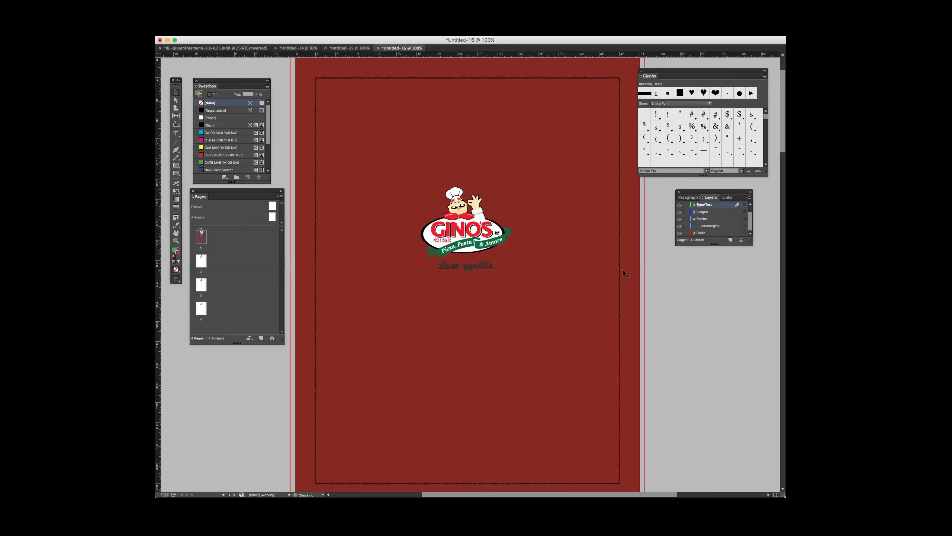
pyautogui.rightClick(623, 270)
pyautogui.click(648, 284)
pyautogui.click(480, 224)
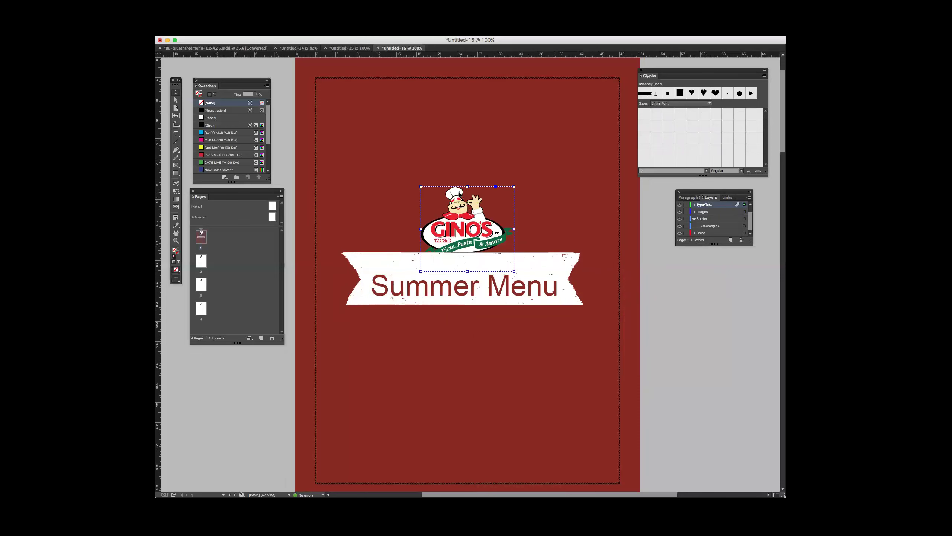
pyautogui.rightClick(460, 196)
pyautogui.moveTo(484, 261)
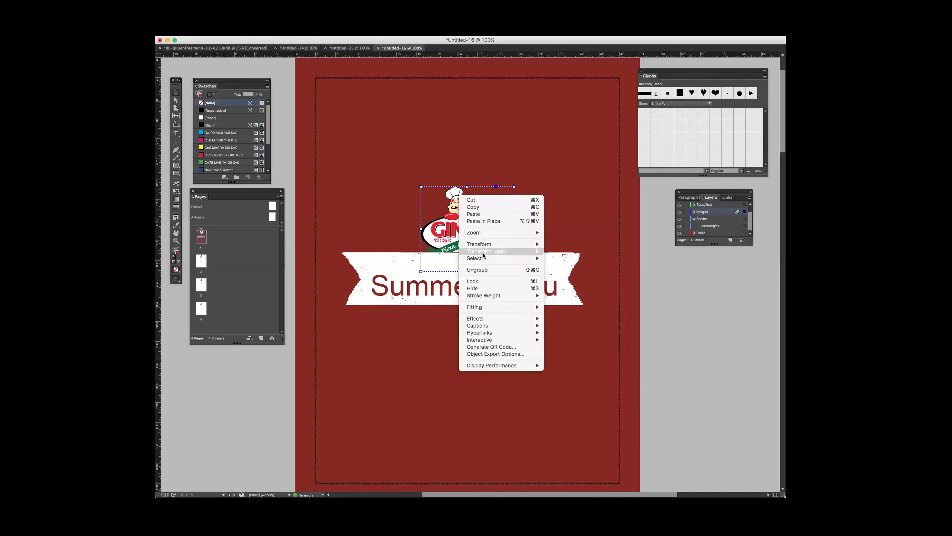
pyautogui.press('Escape')
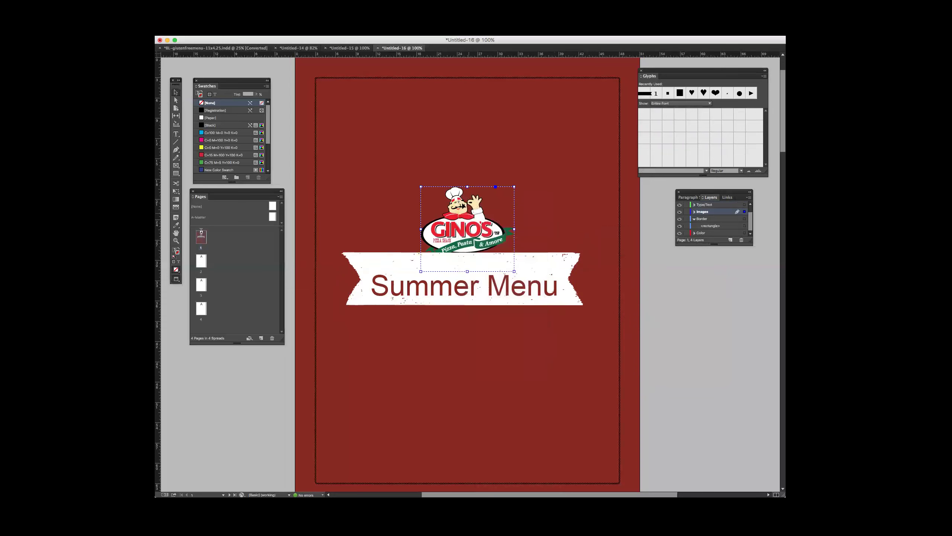
pyautogui.rightClick(464, 206)
pyautogui.press('Escape')
pyautogui.rightClick(510, 202)
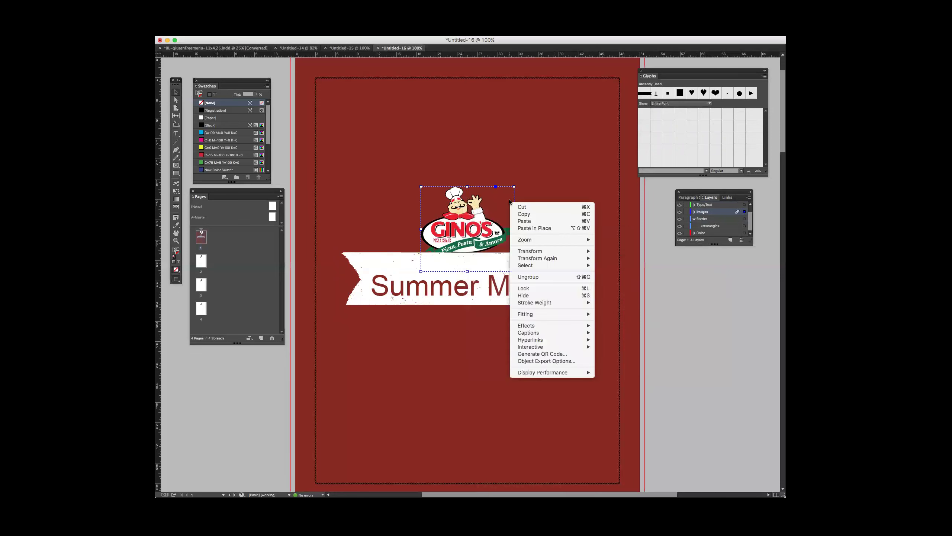
# Step: Put the banner and "Summer Menu" text back on the Images layer, with the banner behind the logo's tagline
pyautogui.click(521, 288)
pyautogui.click(520, 283)
pyautogui.click(547, 263)
pyautogui.rightClick(547, 263)
pyautogui.click(563, 285)
pyautogui.click(689, 324)
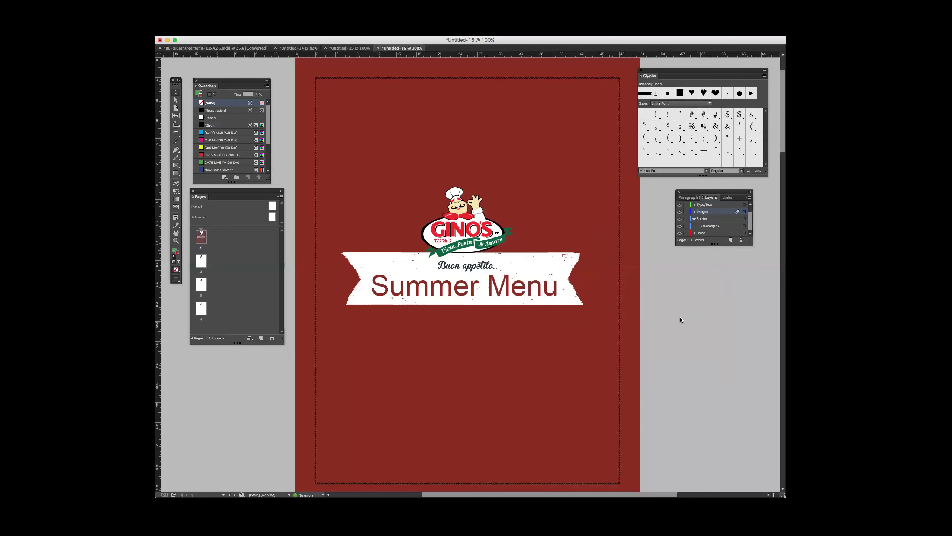
pyautogui.press('super+Tab')
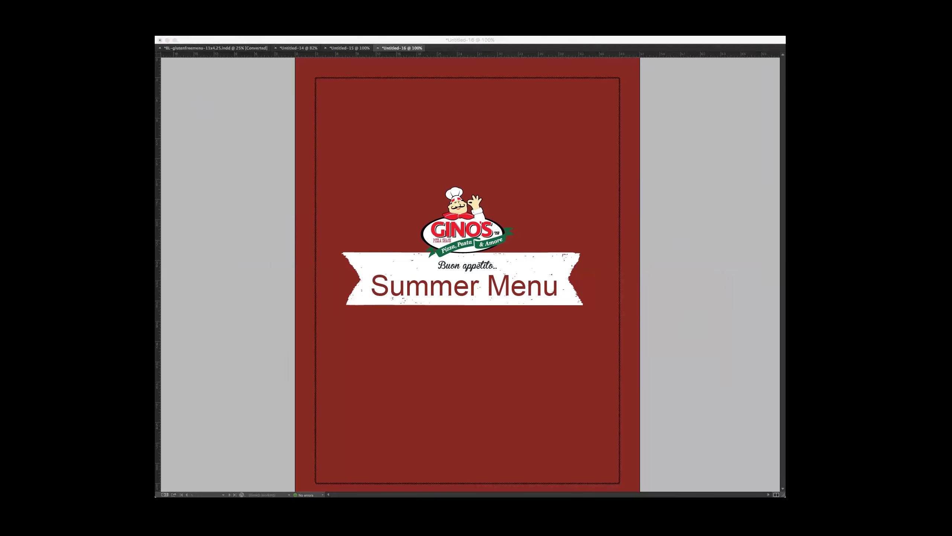
pyautogui.click(690, 230)
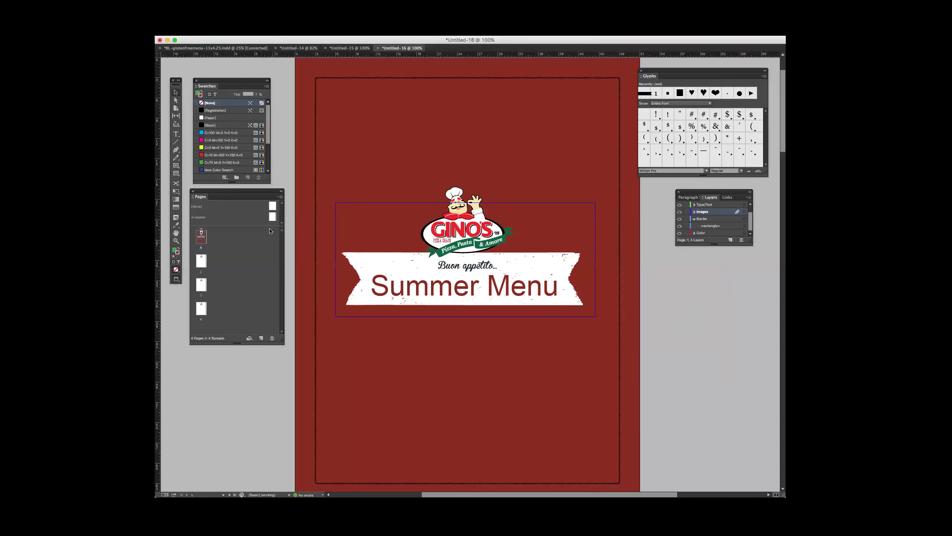
# Step: Draw a text frame below the banner and enter "Appetisers Starters Mains", "Sharers Salads" and "Sides" on three lines
pyautogui.click(176, 134)
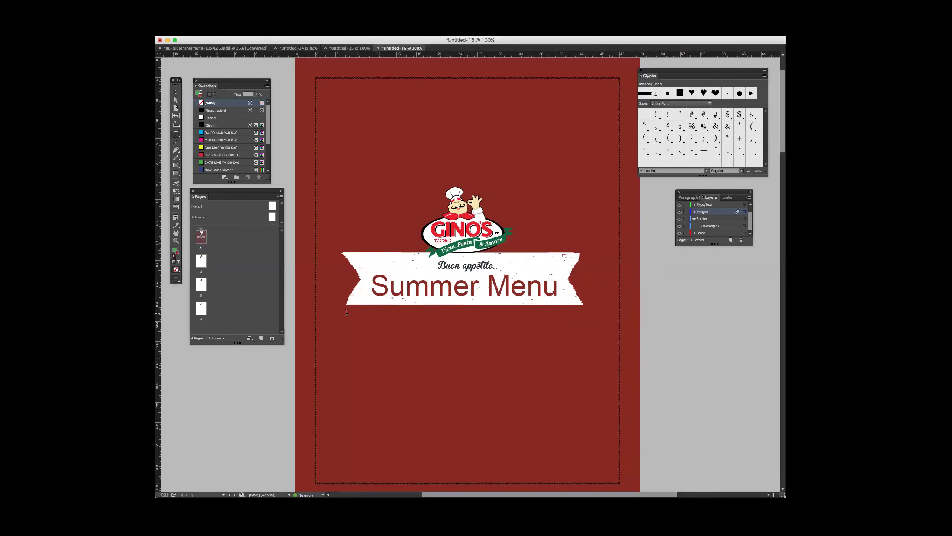
pyautogui.moveTo(349, 312); pyautogui.dragTo(577, 412)
pyautogui.write('Appetisers')
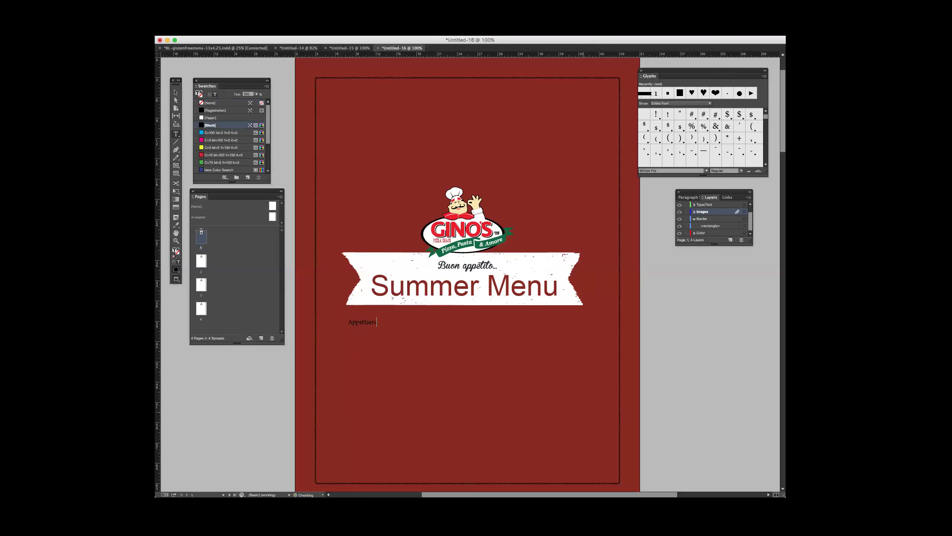
pyautogui.write(' Starters Mains ')
pyautogui.write('Sharers S')
pyautogui.write('alads')
pyautogui.press('Return')
pyautogui.write('Sides')
# Step: Change the whole category list to uppercase and center it in its frame
pyautogui.press('super+a')
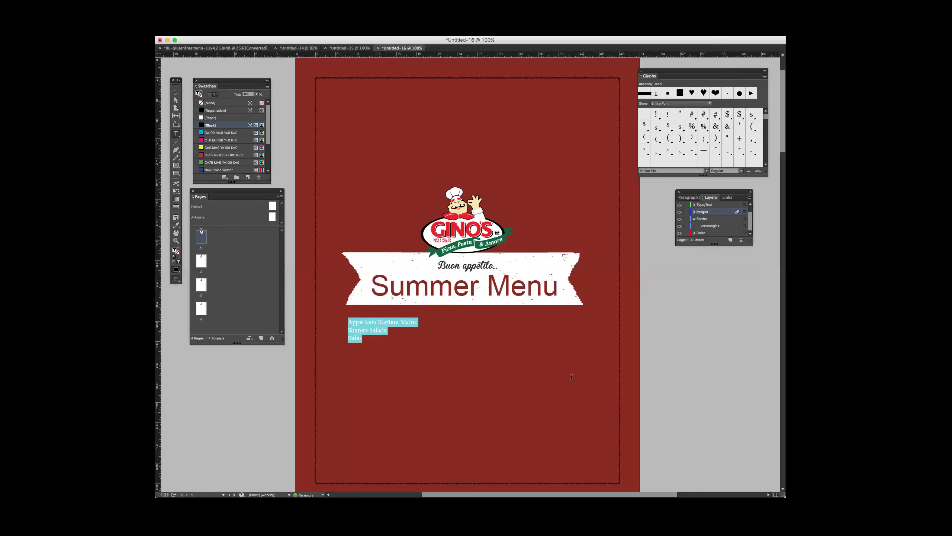
pyautogui.click(263, 32)
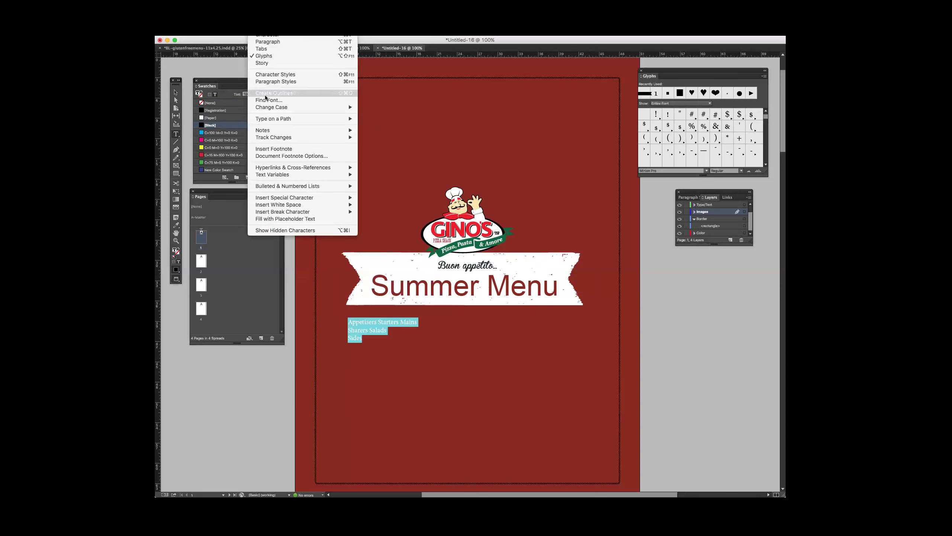
pyautogui.moveTo(304, 107)
pyautogui.click(370, 107)
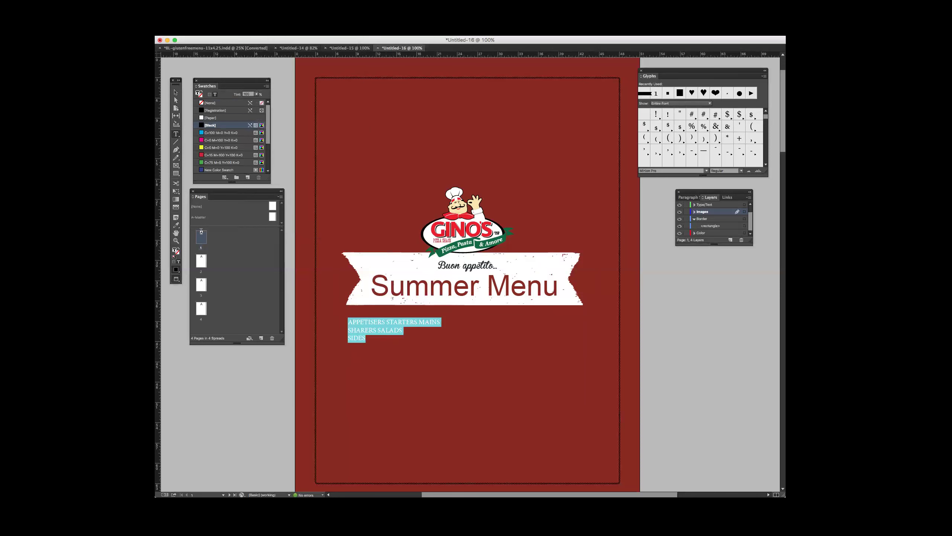
pyautogui.press('shift+super+c')
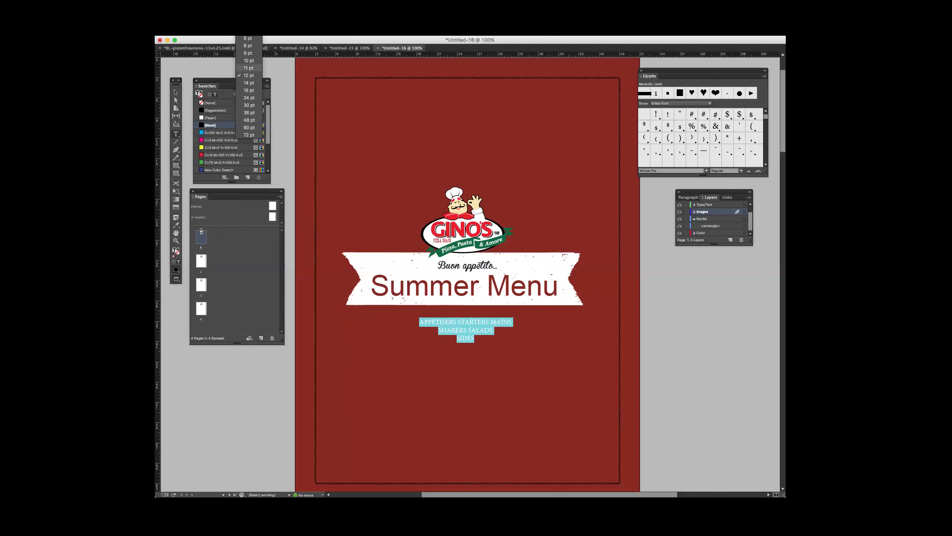
# Step: Enlarge the category list, trying 48 pt and reducing the size until "APPETISERS STARTERS MAINS" fits on one line
pyautogui.click(255, 121)
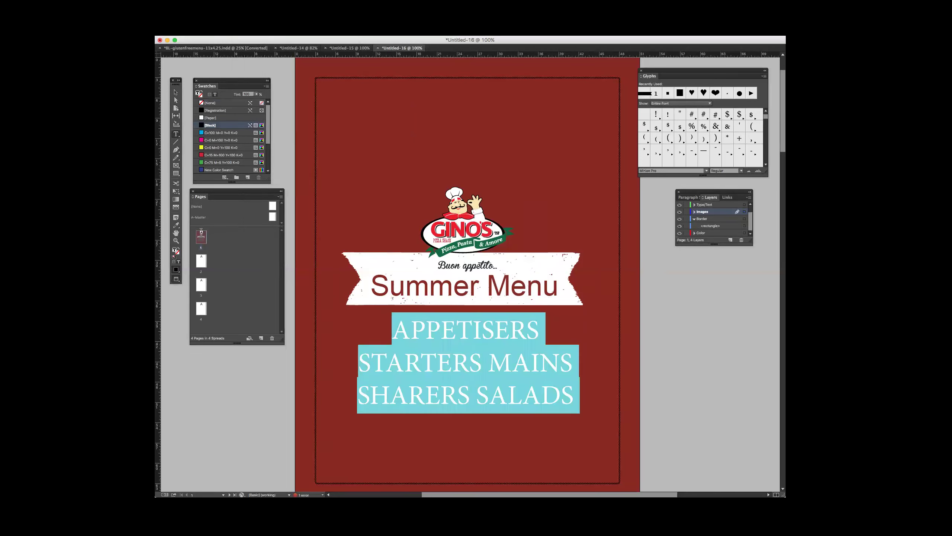
pyautogui.hotkey('ctrl', 'z')
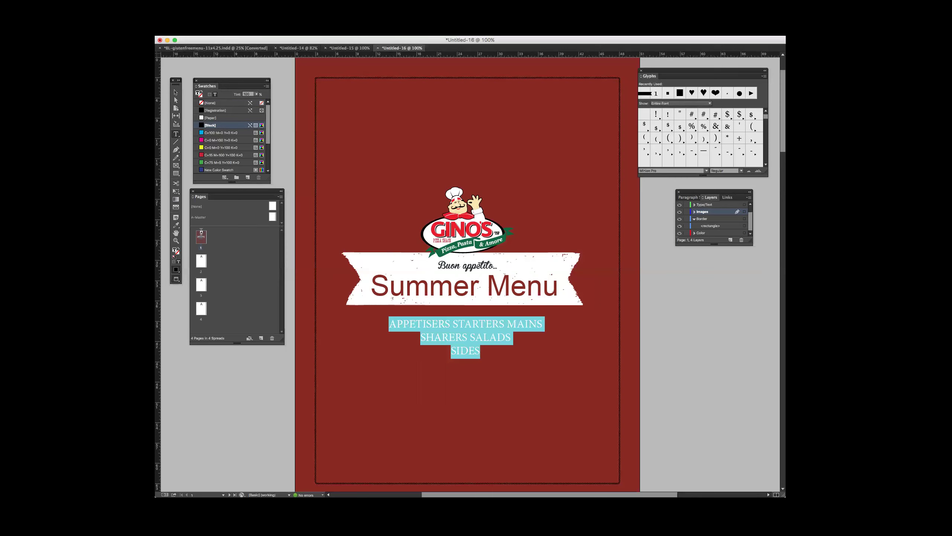
pyautogui.press('super+shift+comma')
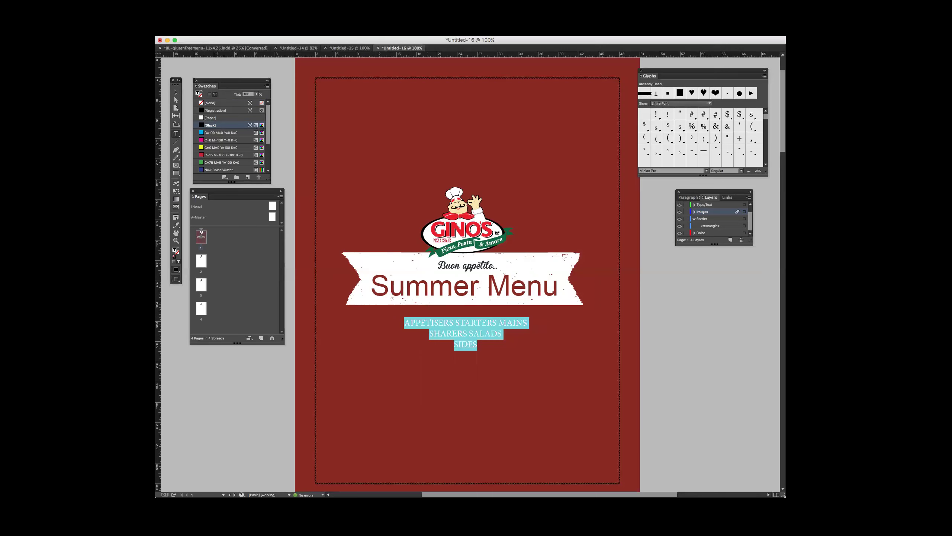
pyautogui.press('super+shift+period')
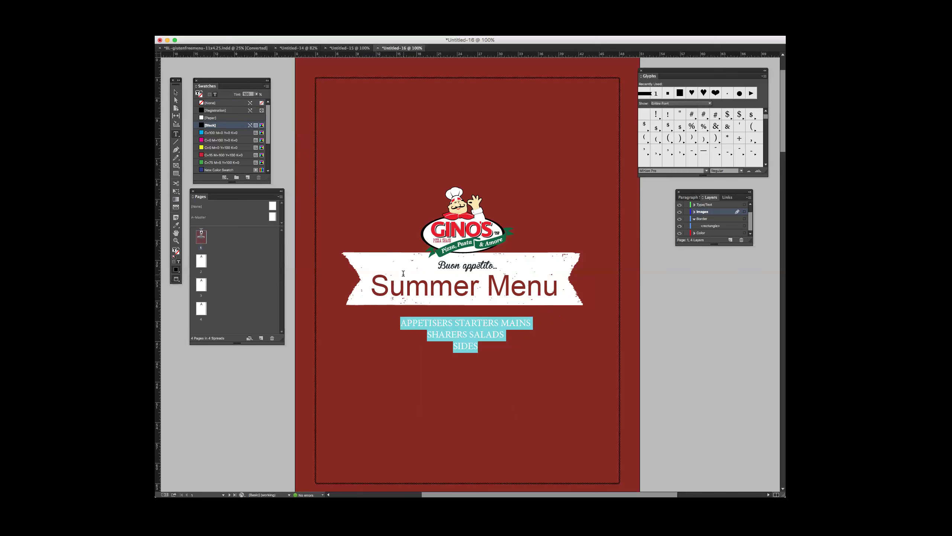
# Step: Color all the text of the category list with the [Paper] swatch
pyautogui.click(456, 324)
pyautogui.moveTo(487, 346); pyautogui.dragTo(390, 315)
pyautogui.click(456, 320)
pyautogui.press('super+a')
pyautogui.click(209, 117)
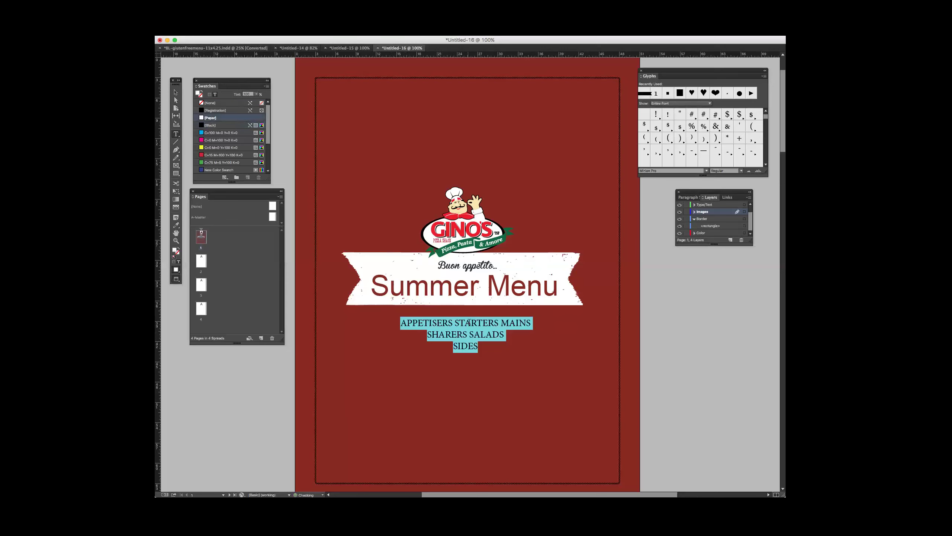
# Step: Try the Semibold font style on the word "APPETISERS" in the category list
pyautogui.click(439, 322)
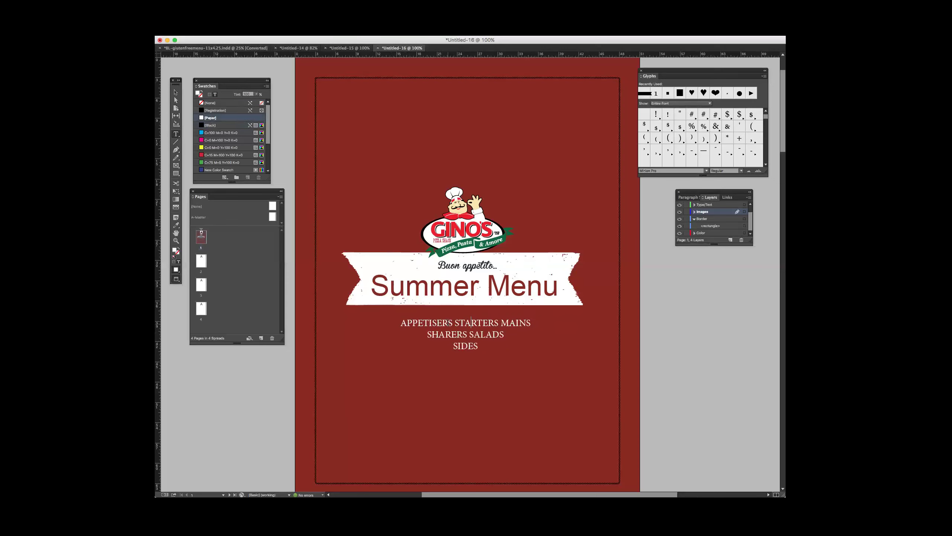
pyautogui.doubleClick(452, 321)
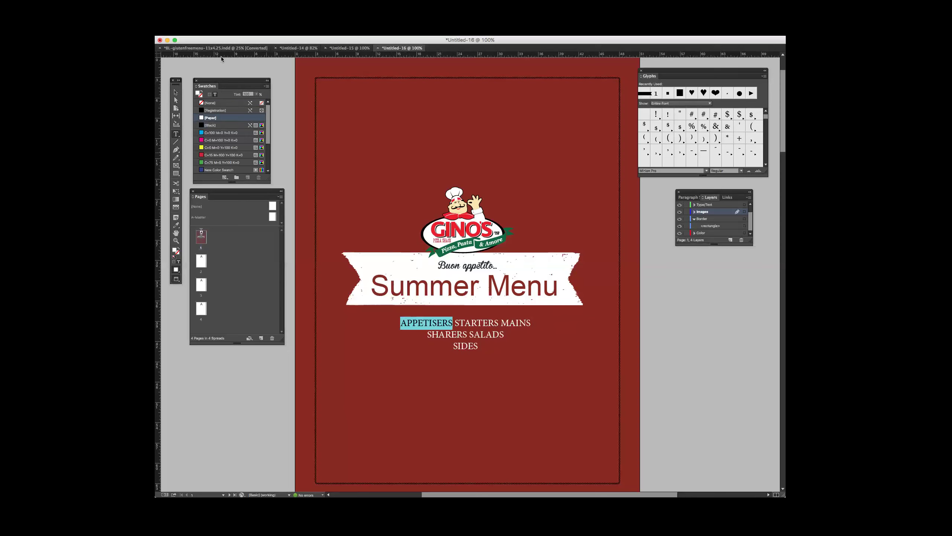
pyautogui.click(174, 97)
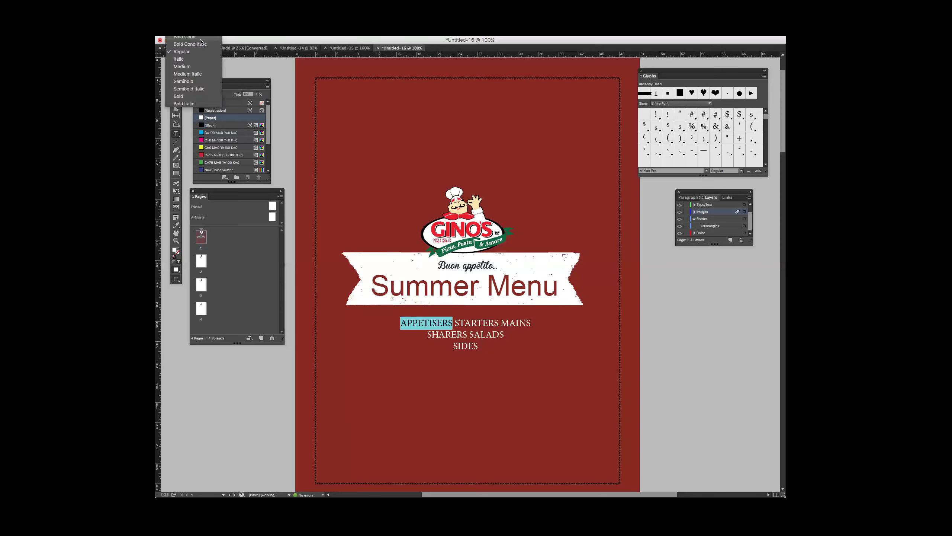
pyautogui.click(183, 81)
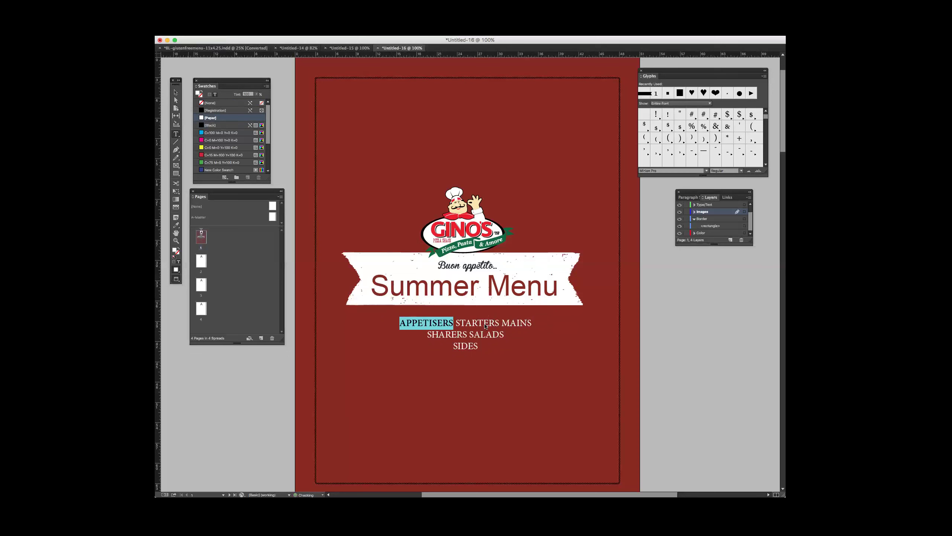
# Step: Set the word "APPETISERS" in the Bold font style
pyautogui.click(444, 321)
pyautogui.moveTo(453, 322); pyautogui.dragTo(394, 320)
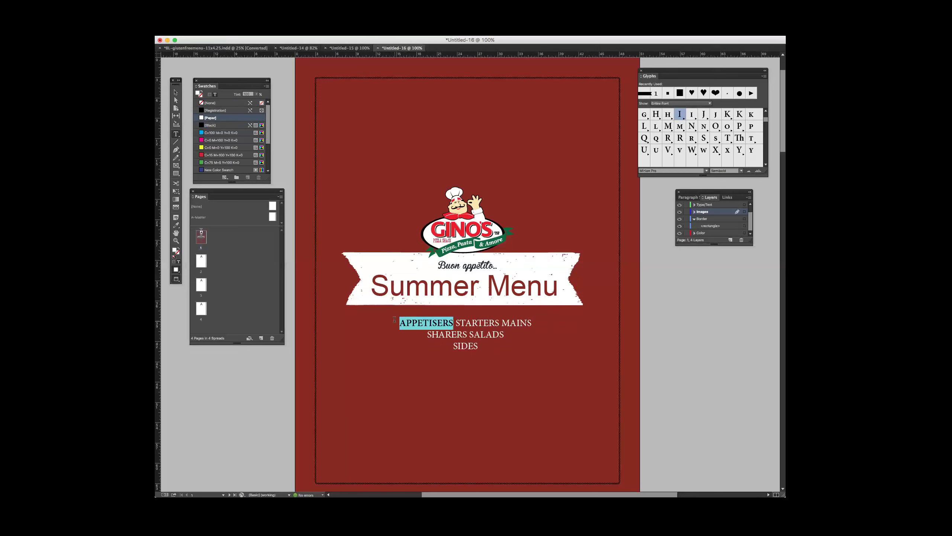
pyautogui.click(174, 97)
pyautogui.click(176, 94)
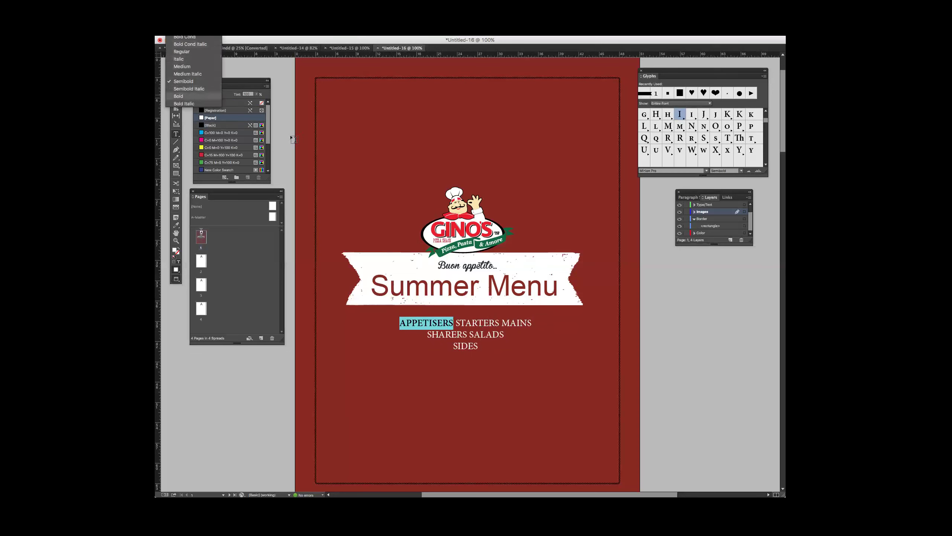
# Step: Set the words "MAINS" and "SALADS" in the category list in the Bold font style
pyautogui.click(503, 322)
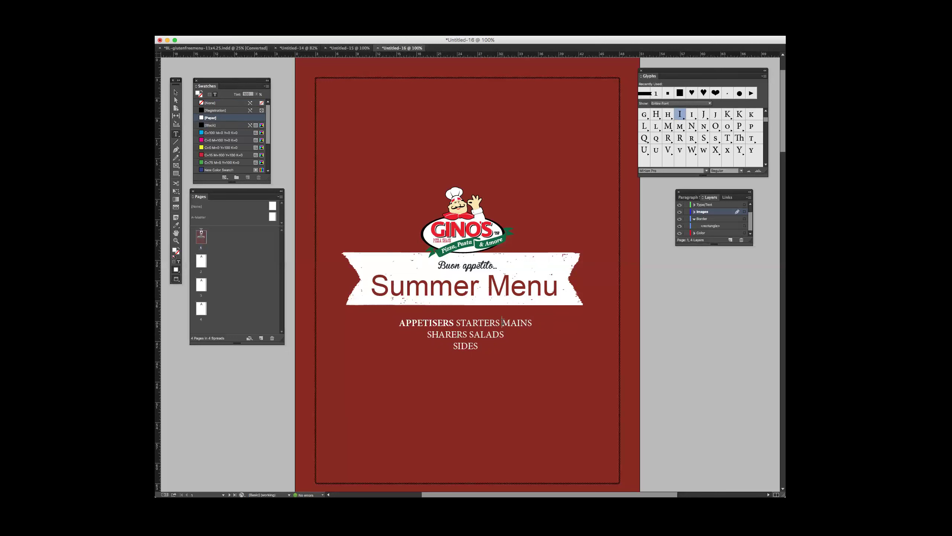
pyautogui.moveTo(503, 322); pyautogui.dragTo(548, 321)
pyautogui.click(174, 97)
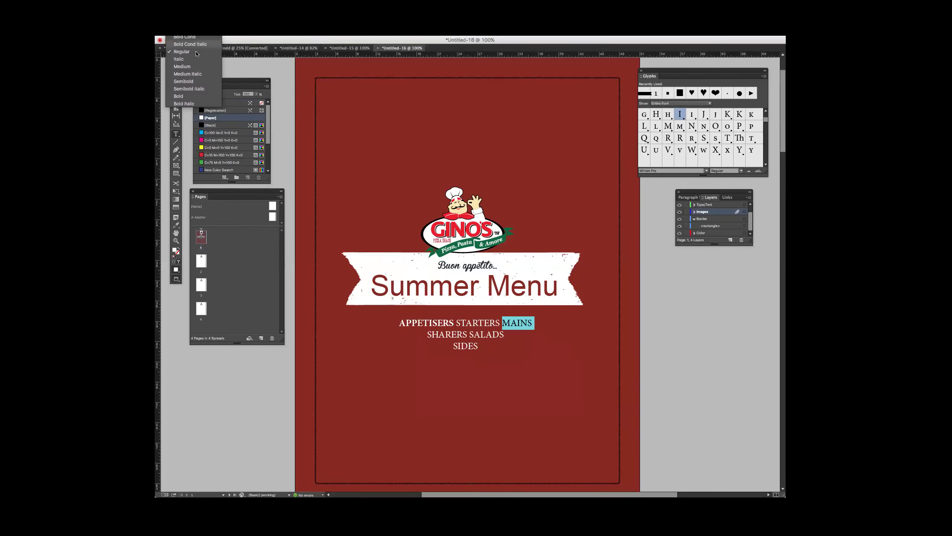
pyautogui.click(188, 97)
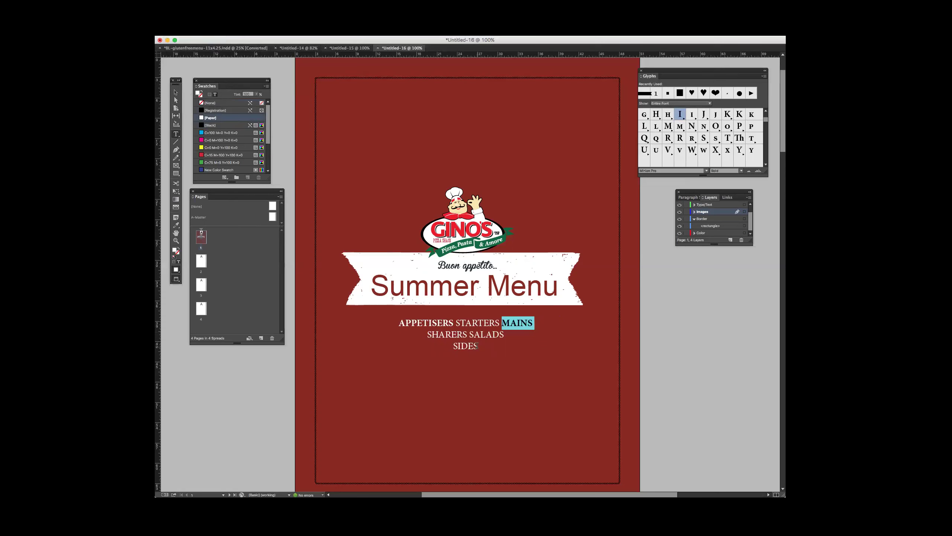
pyautogui.doubleClick(472, 334)
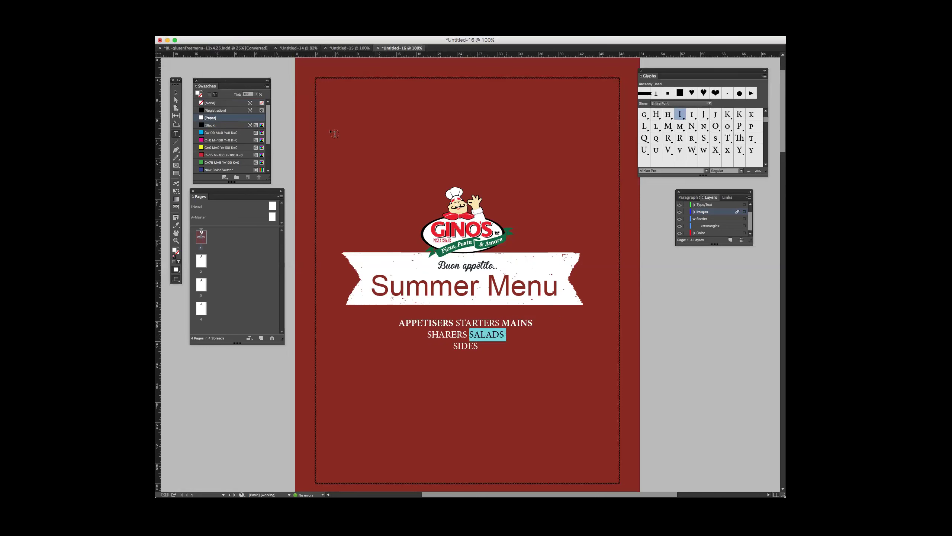
pyautogui.click(174, 96)
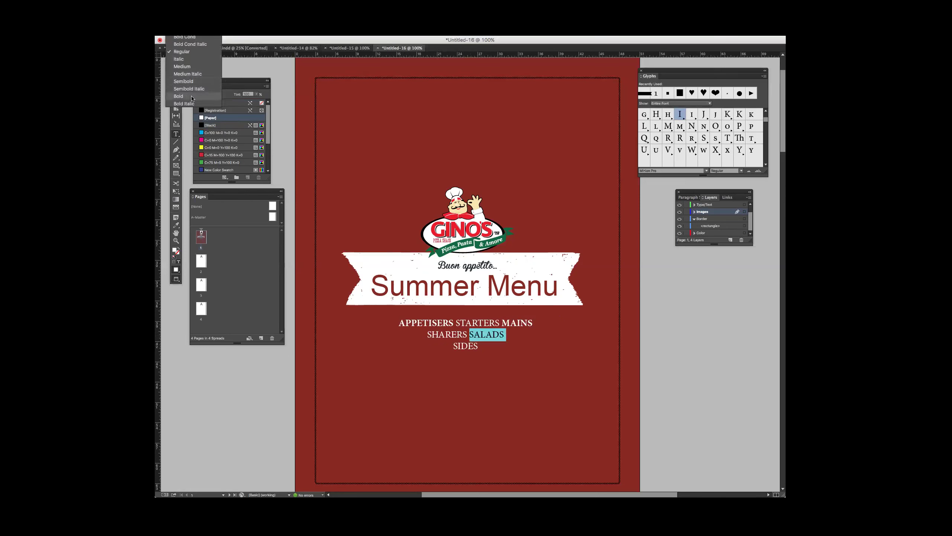
pyautogui.click(175, 96)
pyautogui.click(486, 331)
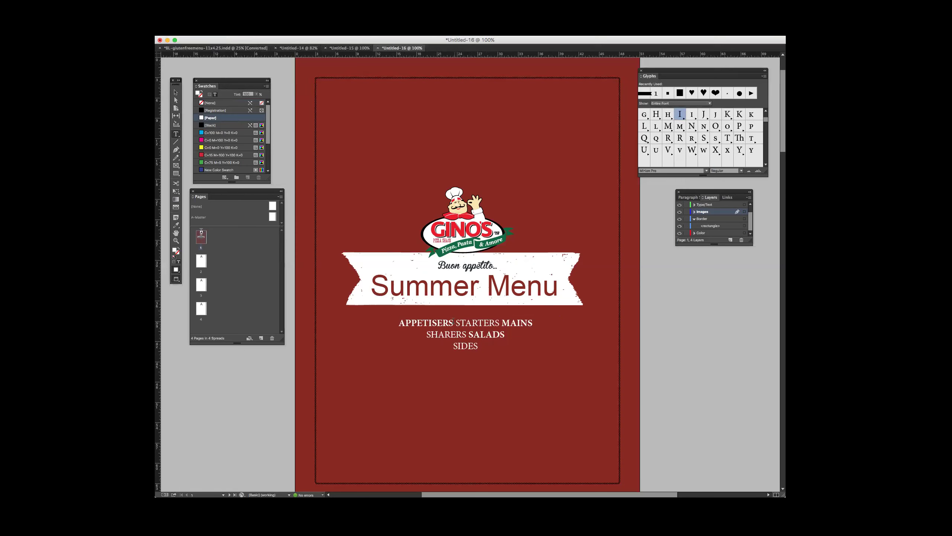
pyautogui.moveTo(454, 323); pyautogui.dragTo(398, 322)
pyautogui.click(174, 97)
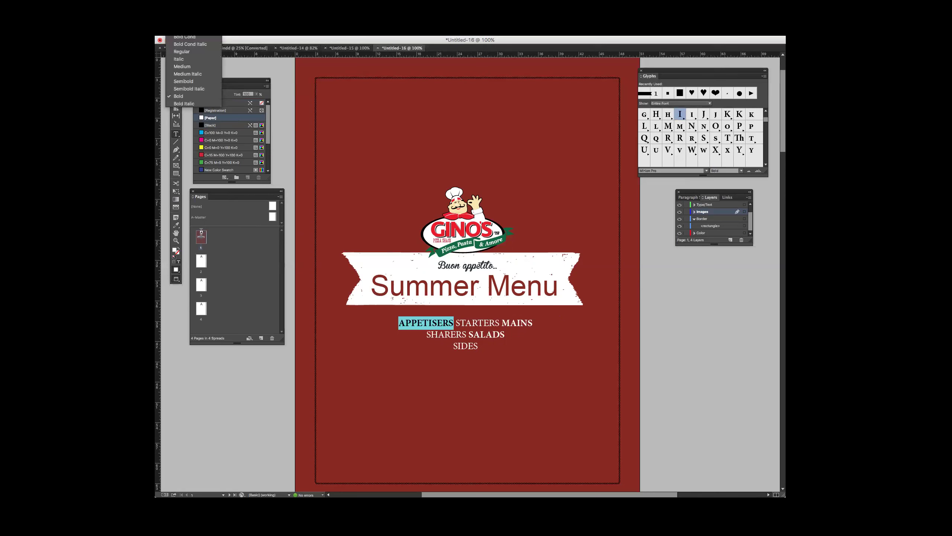
pyautogui.click(464, 329)
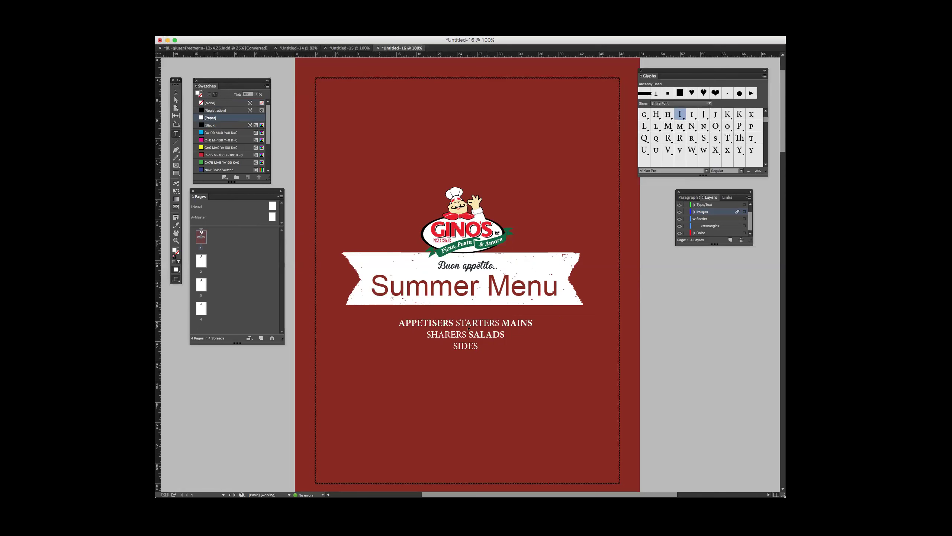
# Step: Color the word "APPETISERS" with a cream tone sampled from the chef's raised hand in the logo using the Eyedropper
pyautogui.moveTo(453, 323); pyautogui.dragTo(399, 321)
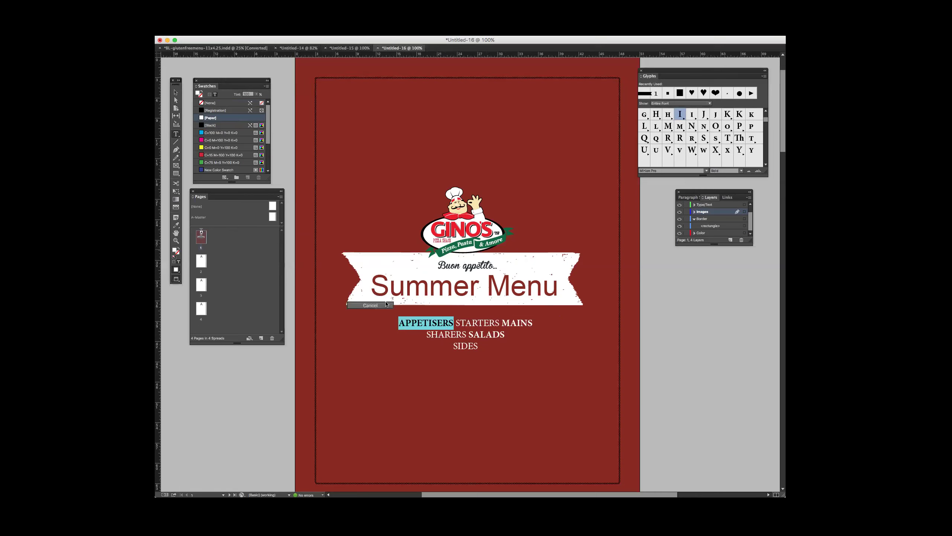
pyautogui.click(175, 225)
pyautogui.click(476, 203)
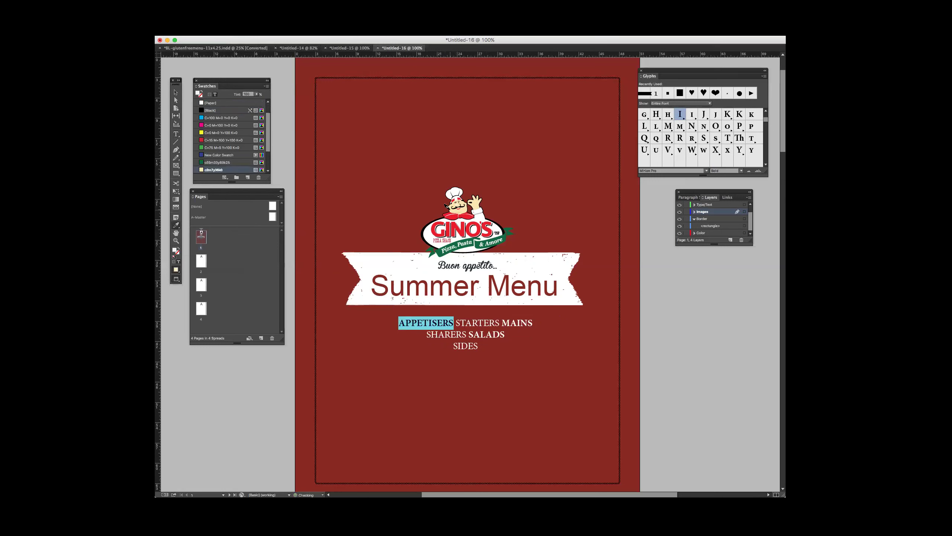
pyautogui.press('v')
pyautogui.click(452, 323)
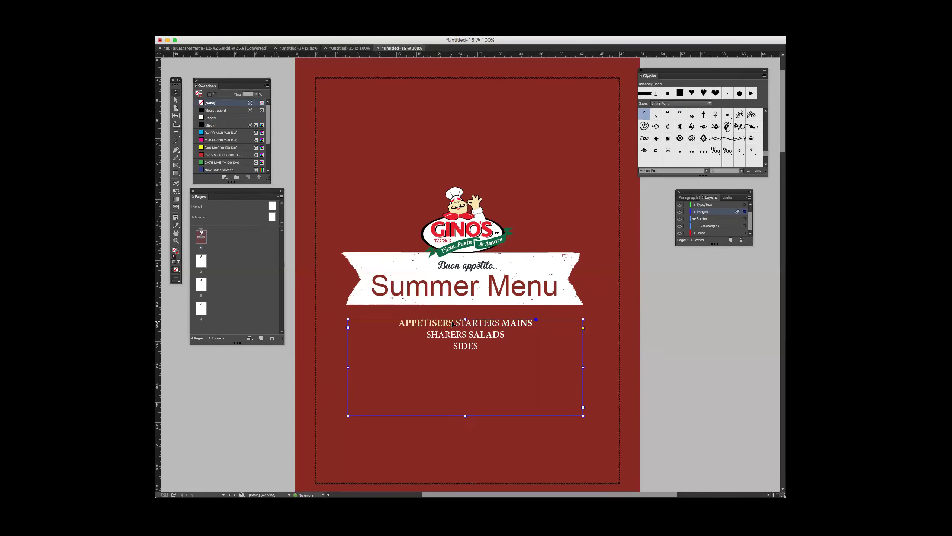
pyautogui.press('Return')
# Step: Copy the cream color from "APPETISERS" to the words "MAINS" and "SALADS" with the Eyedropper
pyautogui.moveTo(503, 322); pyautogui.dragTo(541, 324)
pyautogui.click(176, 225)
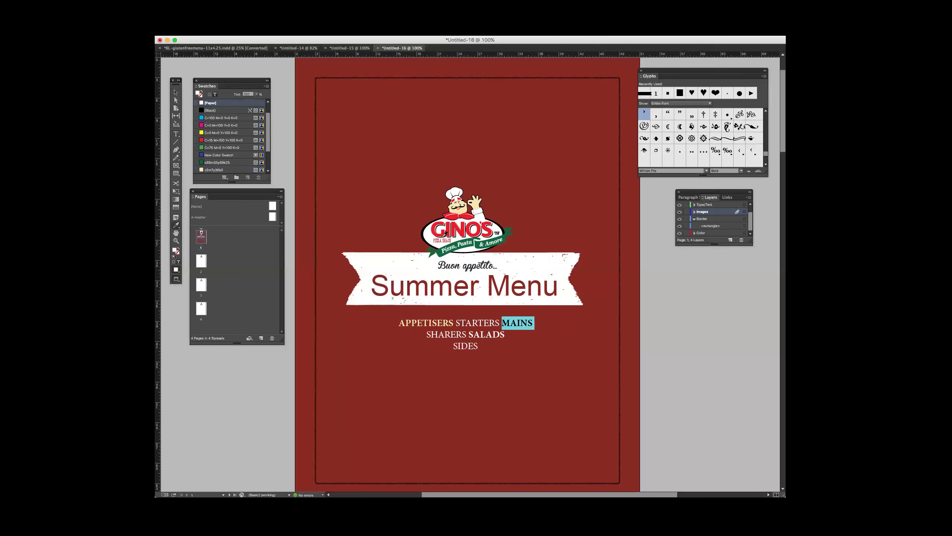
pyautogui.click(448, 321)
pyautogui.moveTo(469, 334); pyautogui.dragTo(506, 334)
# Step: Move the category list frame slightly up, closer to the white banner
pyautogui.click(176, 92)
pyautogui.click(474, 339)
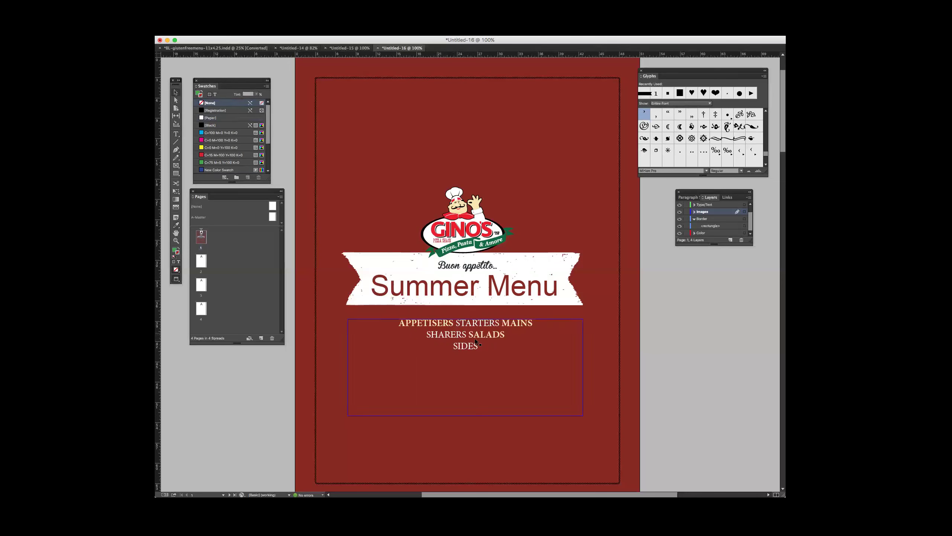
pyautogui.click(687, 366)
pyautogui.moveTo(479, 338); pyautogui.dragTo(478, 332)
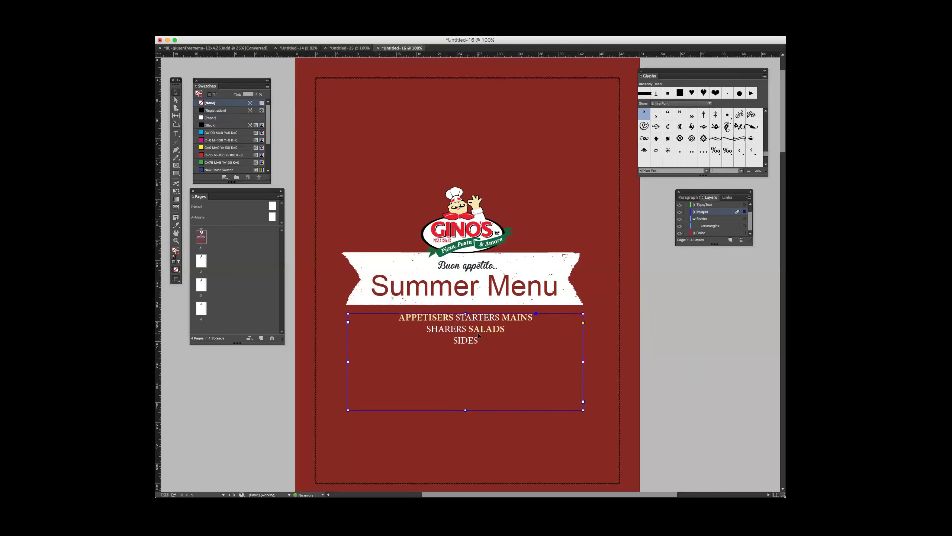
# Step: Nudge the logo, banner, title text and category list up together, leaving the background color and border out of the selection
pyautogui.moveTo(675, 361); pyautogui.dragTo(483, 200)
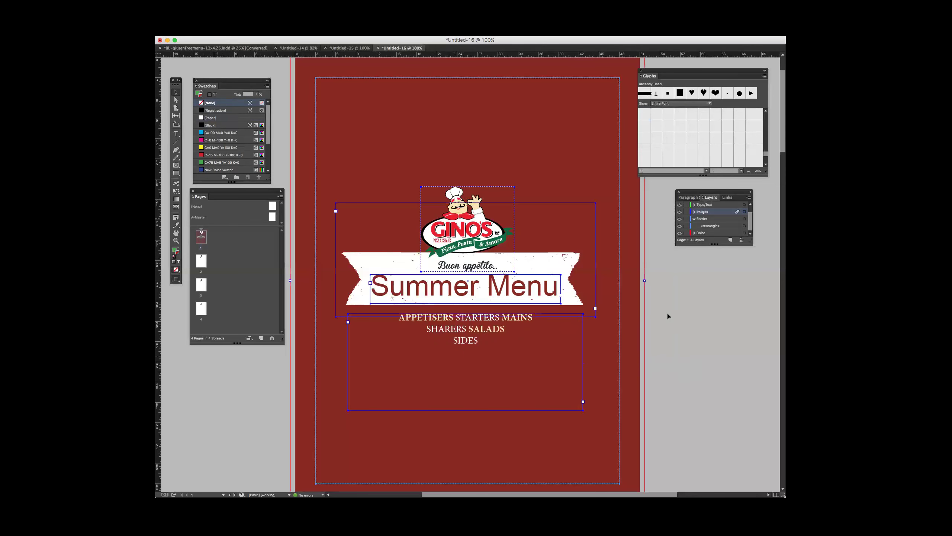
pyautogui.keyDown('shift'); pyautogui.click(644, 287); pyautogui.keyUp('shift')
pyautogui.keyDown('shift'); pyautogui.click(620, 271); pyautogui.keyUp('shift')
pyautogui.hotkey('shift', 'Up')
pyautogui.hotkey('shift', 'Up')
pyautogui.hotkey('shift', 'Up')
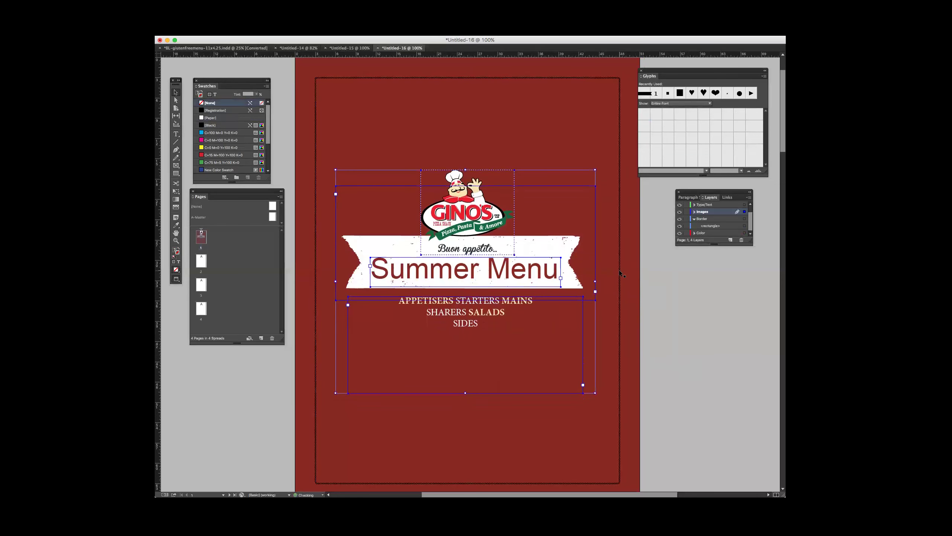
pyautogui.press('Up')
pyautogui.hotkey('shift', 'Up')
pyautogui.hotkey('shift', 'Down')
pyautogui.click(687, 296)
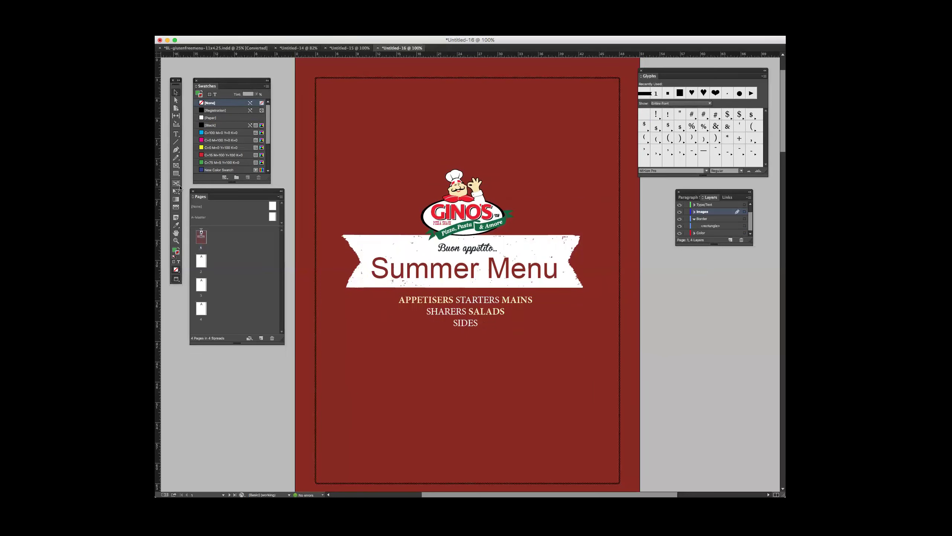
# Step: Draw an empty text frame on the red area below the category list
pyautogui.click(176, 133)
pyautogui.moveTo(454, 400); pyautogui.dragTo(352, 352)
pyautogui.press('Escape')
pyautogui.click(370, 369)
# Step: Browse the glyphs of an ornament font and insert a decorative ornament glyph into the new text frame
pyautogui.moveTo(676, 72); pyautogui.dragTo(683, 76)
pyautogui.click(671, 173)
pyautogui.write('Bevan')
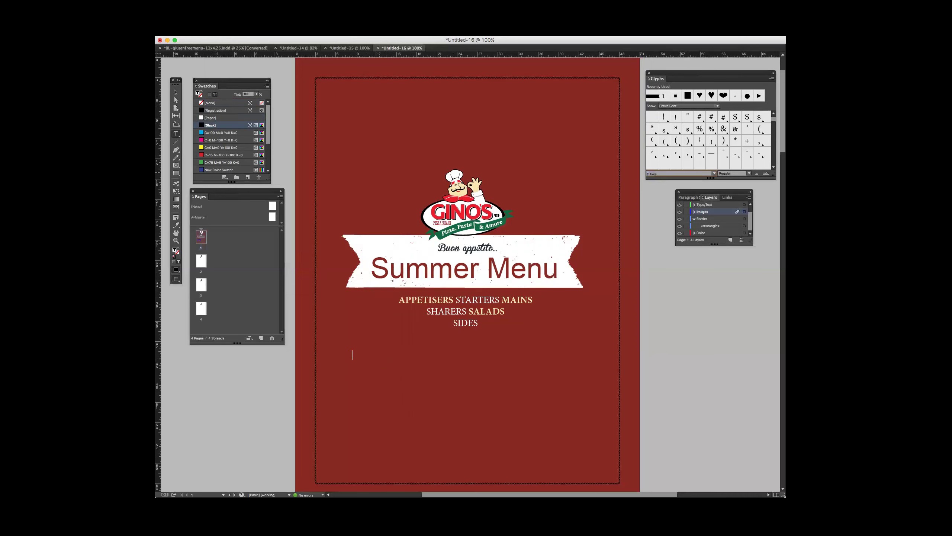
pyautogui.press('Return')
pyautogui.scroll(-5, 710, 150)
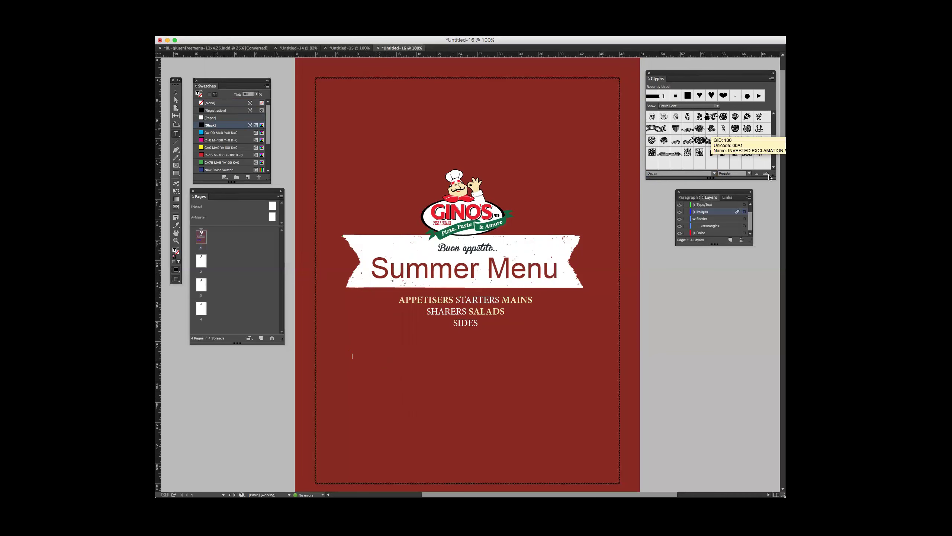
pyautogui.moveTo(773, 138); pyautogui.dragTo(774, 118)
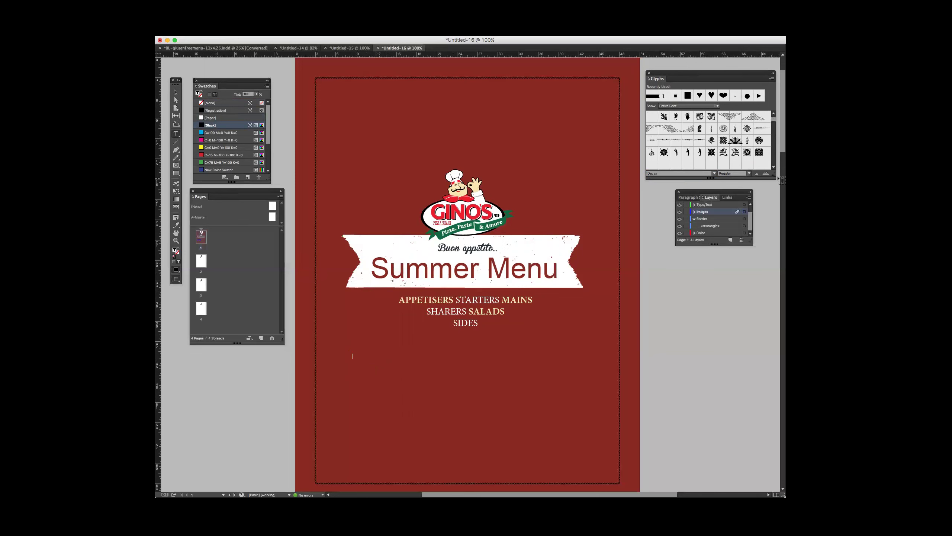
pyautogui.moveTo(775, 177); pyautogui.dragTo(777, 320)
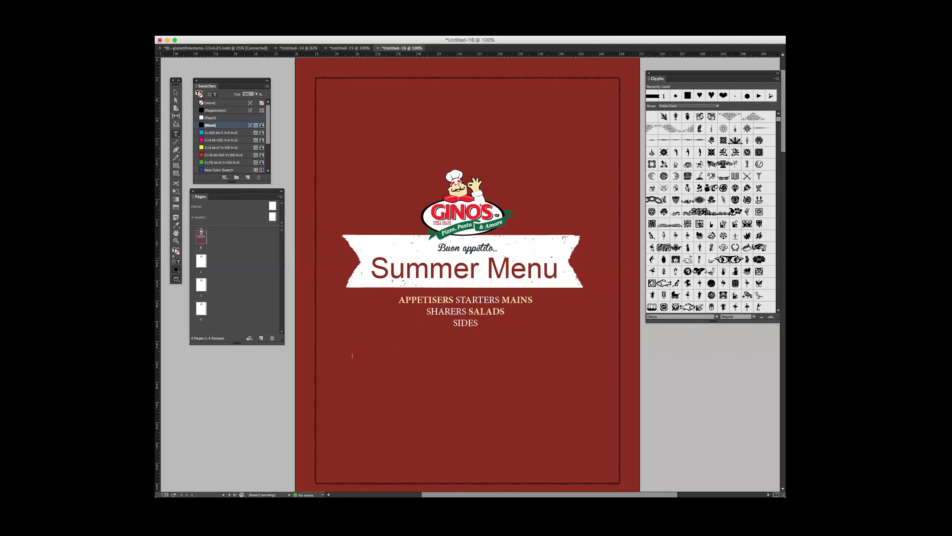
pyautogui.doubleClick(724, 258)
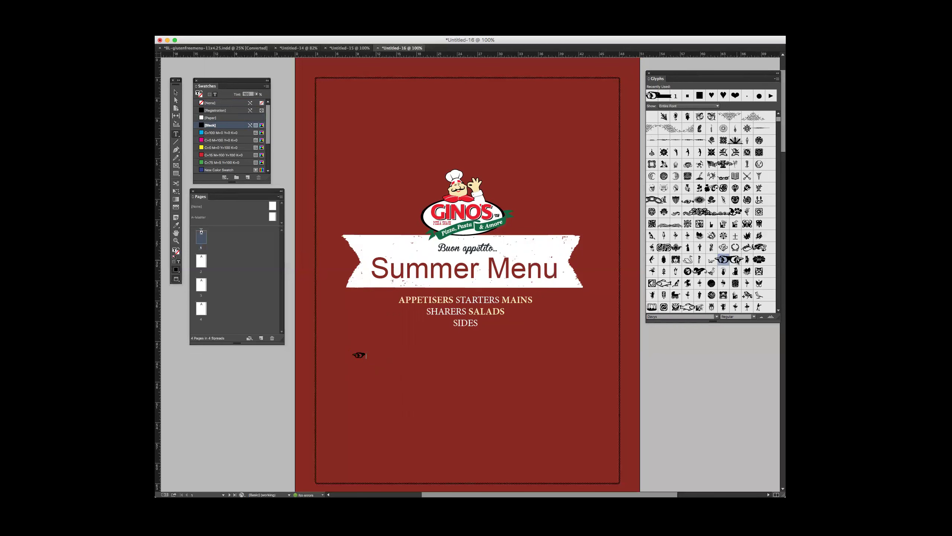
# Step: Move the ornament's frame just to the right of "MAINS" on the first line and select the glyph inside it
pyautogui.click(176, 92)
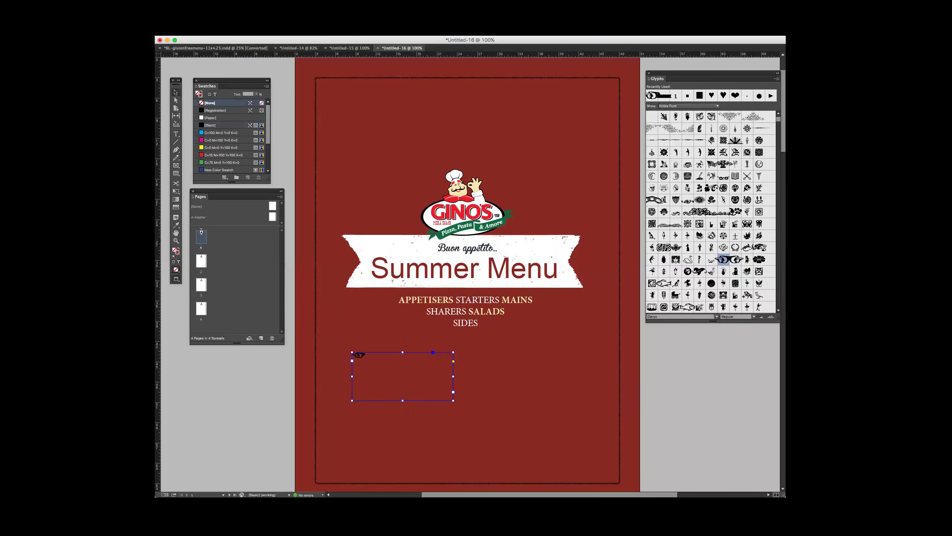
pyautogui.moveTo(357, 359); pyautogui.dragTo(544, 304)
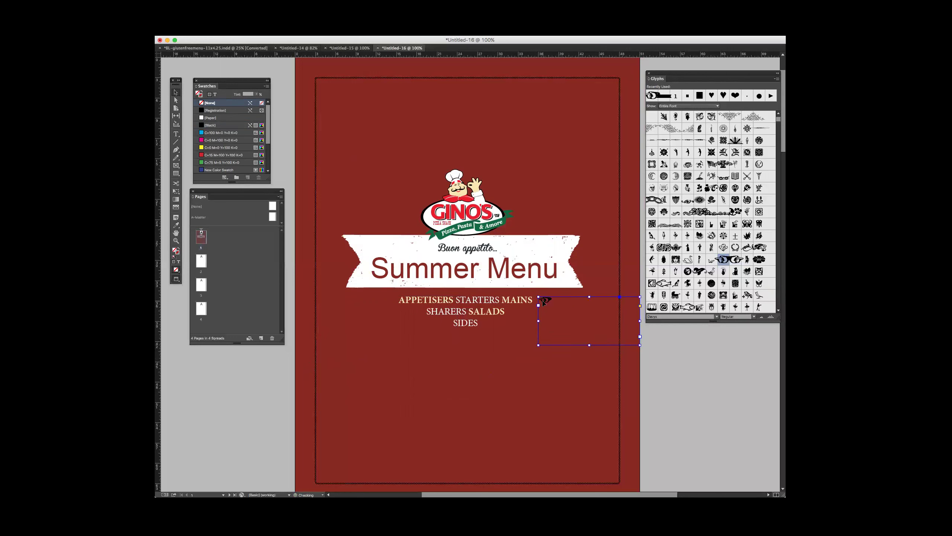
pyautogui.press('Left')
pyautogui.press('Left')
pyautogui.press('Left')
pyautogui.doubleClick(544, 301)
pyautogui.press('super+a')
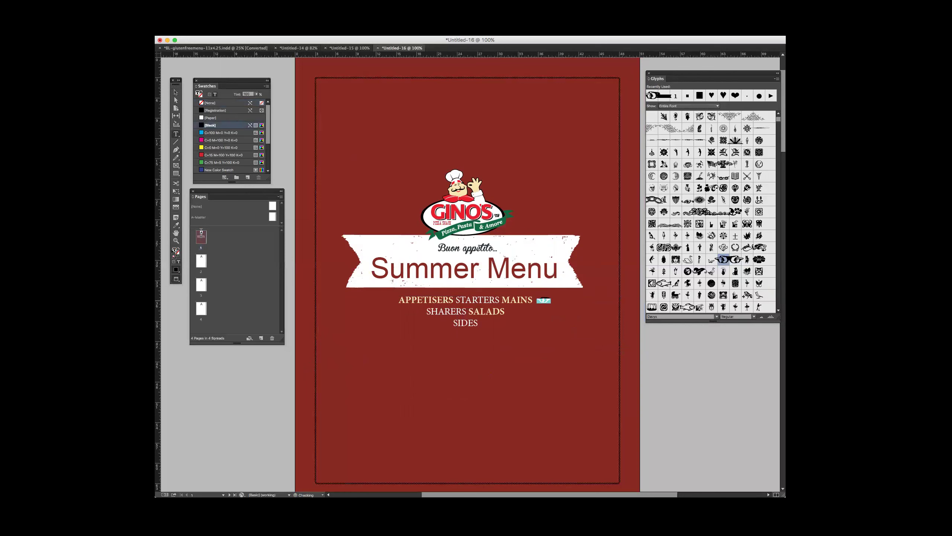
# Step: Try to color the ornament with the white banner's color using the Eyedropper, and undo the attempt
pyautogui.click(176, 225)
pyautogui.click(363, 240)
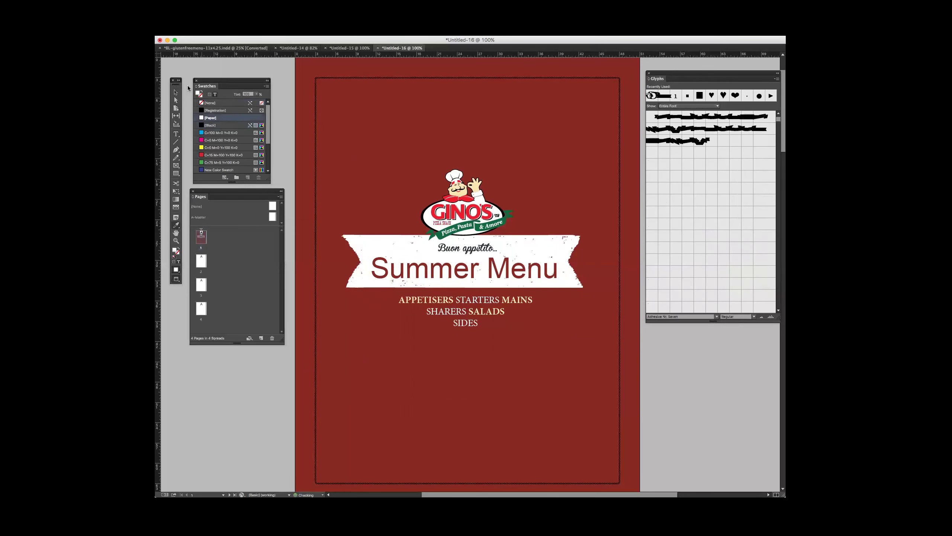
pyautogui.click(176, 92)
pyautogui.press('super+z')
pyautogui.press('super+z')
pyautogui.press('super+z')
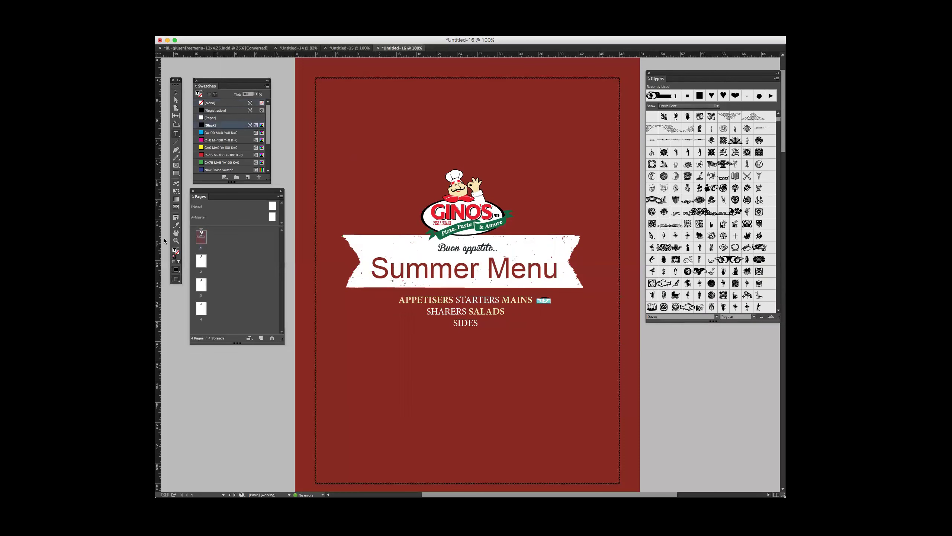
# Step: Color the ornament beside "MAINS" white by sampling the white area of the logo with the Eyedropper
pyautogui.click(176, 225)
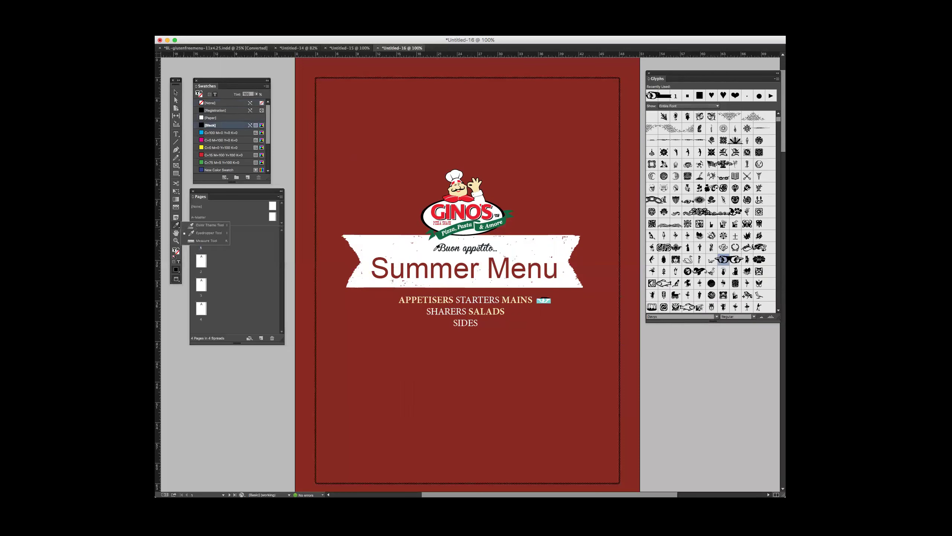
pyautogui.click(431, 213)
pyautogui.click(175, 92)
# Step: Duplicate the ornament frame to the left of "APPETISERS" and replace its glyph with the mirrored version of the ornament
pyautogui.click(638, 345)
pyautogui.moveTo(638, 344); pyautogui.dragTo(382, 302)
pyautogui.doubleClick(381, 300)
pyautogui.doubleClick(381, 300)
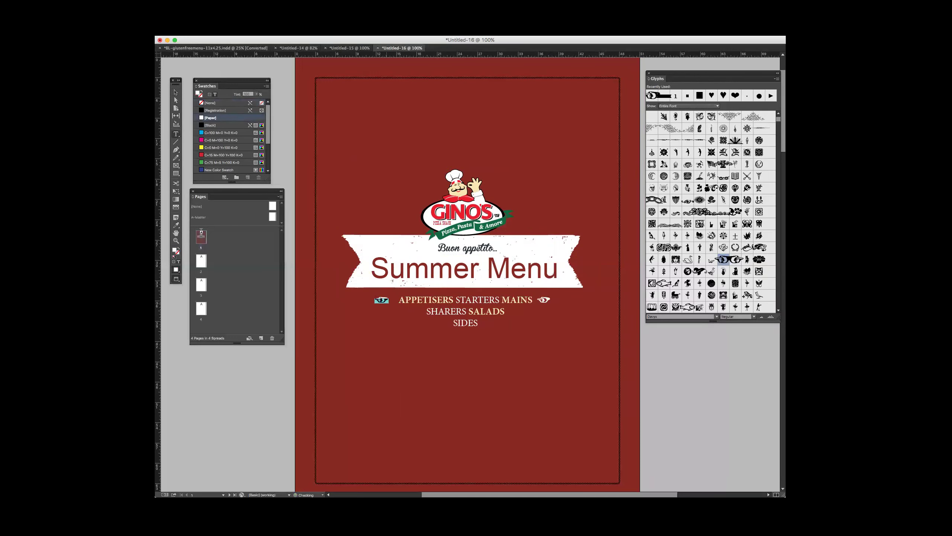
pyautogui.doubleClick(736, 259)
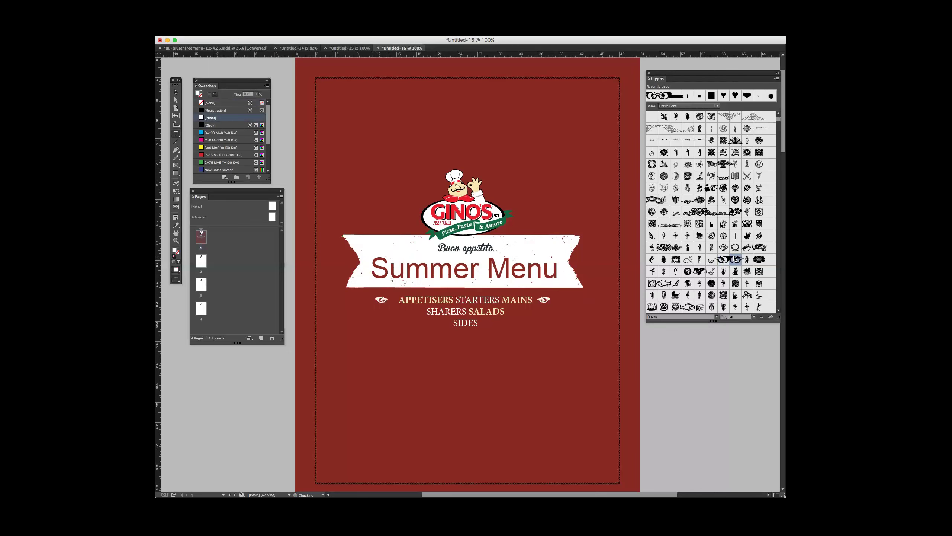
# Step: Nudge the left ornament closer to "APPETISERS" and the right ornament slightly closer to "MAINS"
pyautogui.click(177, 93)
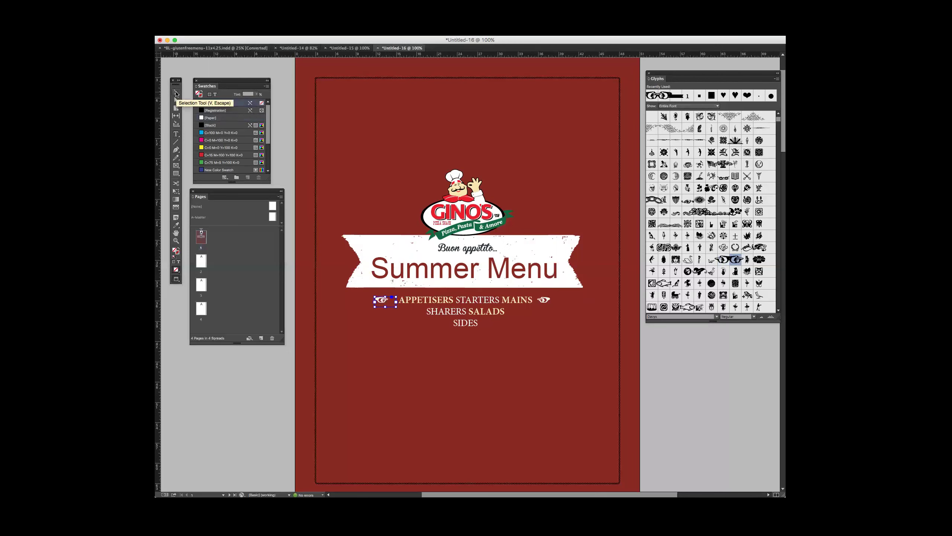
pyautogui.press('Right')
pyautogui.press('Right')
pyautogui.press('Right')
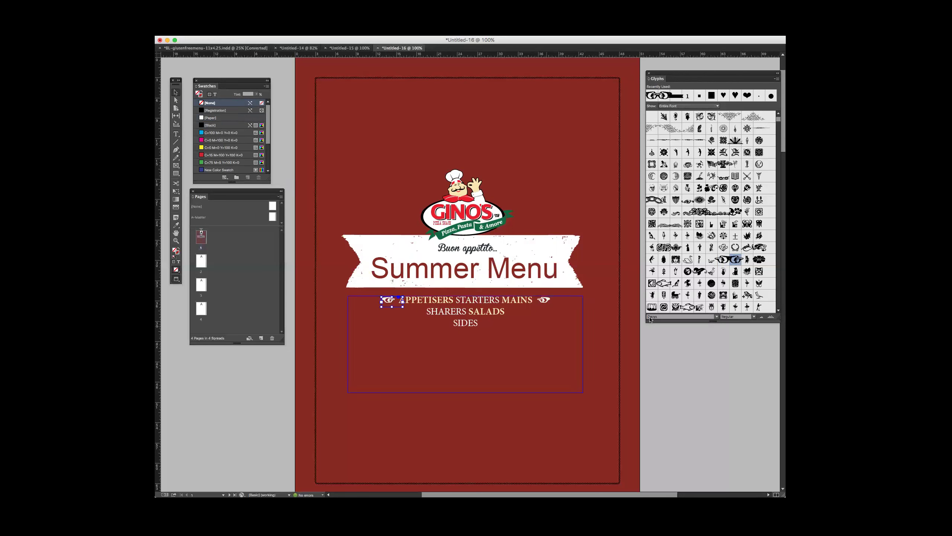
pyautogui.click(687, 357)
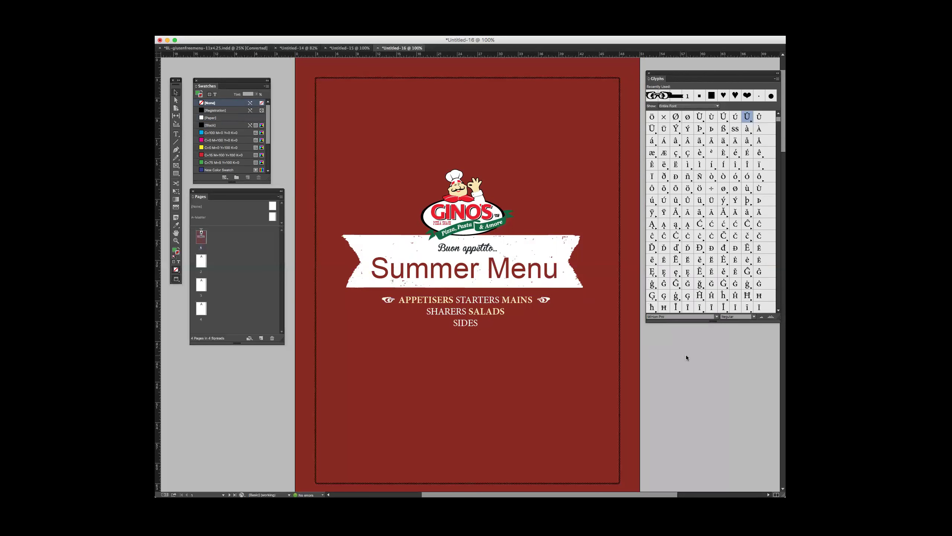
pyautogui.click(549, 300)
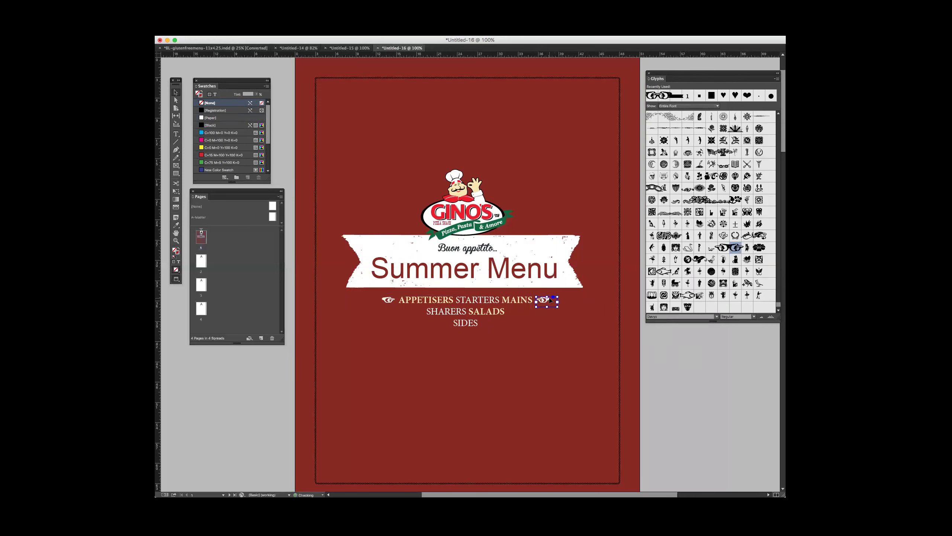
pyautogui.click(677, 359)
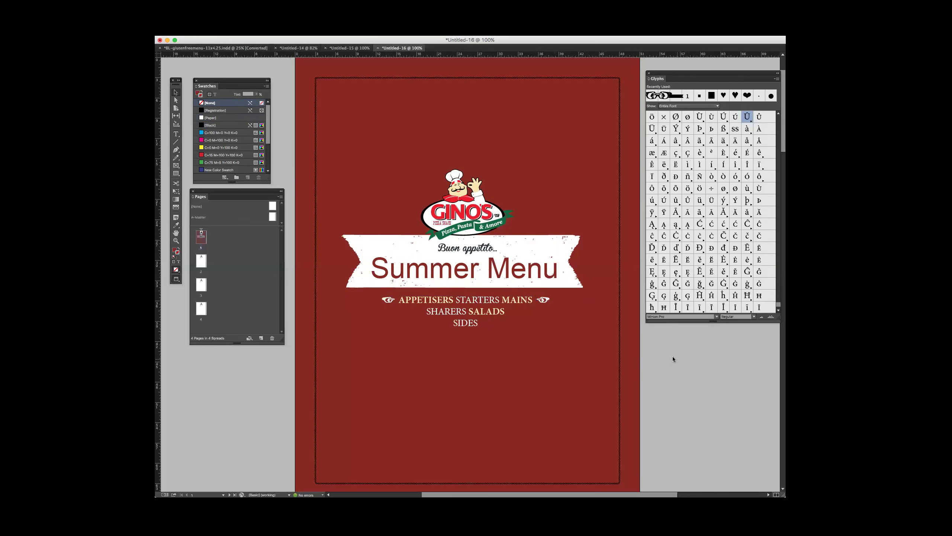
pyautogui.press('super+s')
pyautogui.click(759, 333)
pyautogui.press('t')
pyautogui.moveTo(381, 300); pyautogui.dragTo(395, 300)
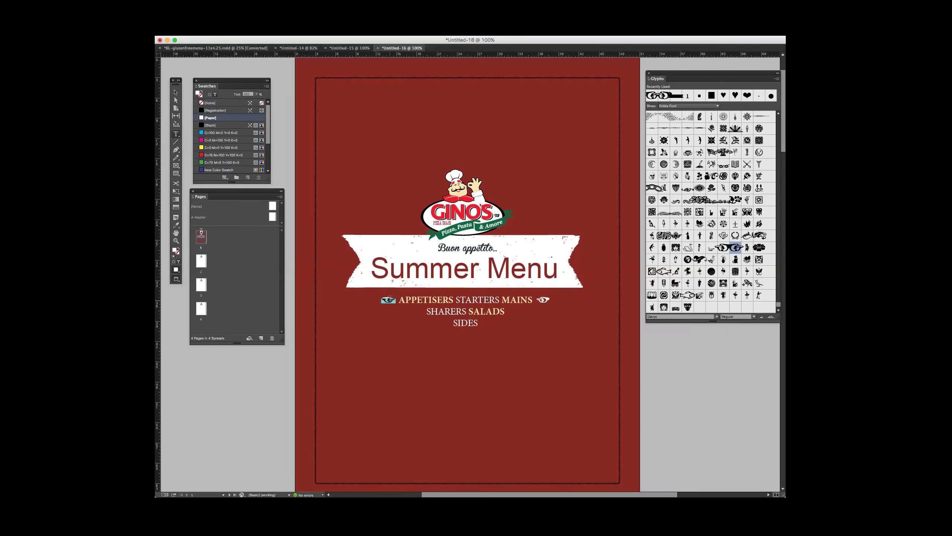
pyautogui.click(391, 300)
pyautogui.hotkey('shift', 'Left')
pyautogui.press('End')
pyautogui.hotkey('shift', 'Left')
pyautogui.moveTo(380, 300); pyautogui.dragTo(397, 300)
pyautogui.click(347, 237)
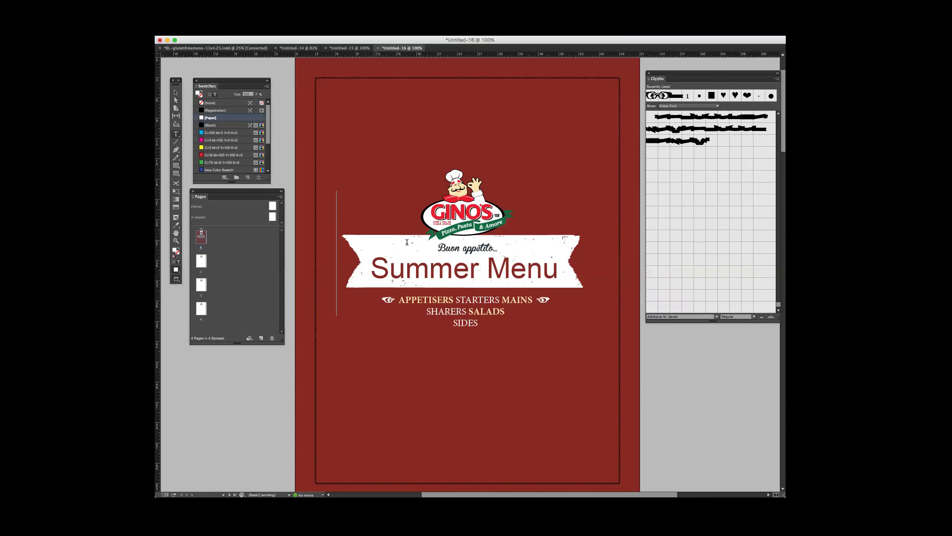
pyautogui.press('Escape')
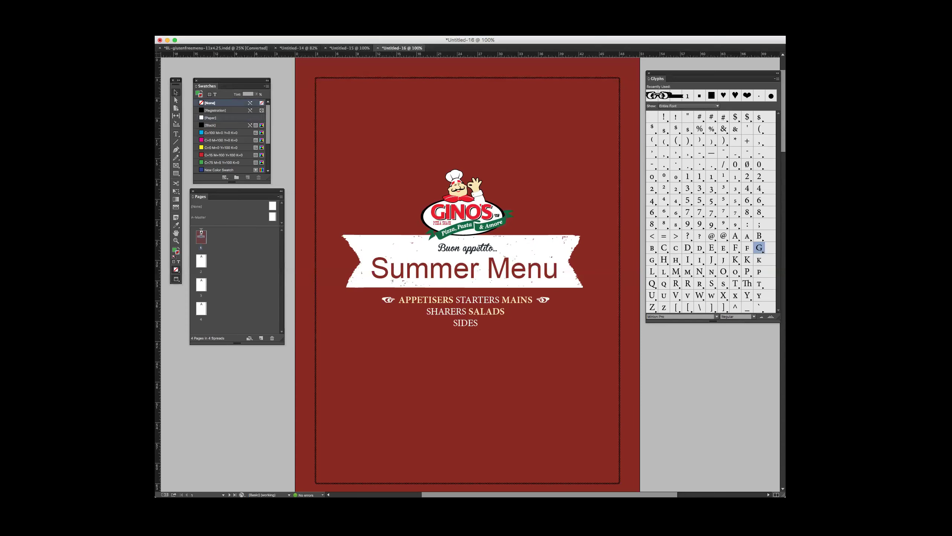
# Step: Color all of the category list text with the white [Paper] swatch
pyautogui.click(465, 268)
pyautogui.doubleClick(465, 311)
pyautogui.press('super+a')
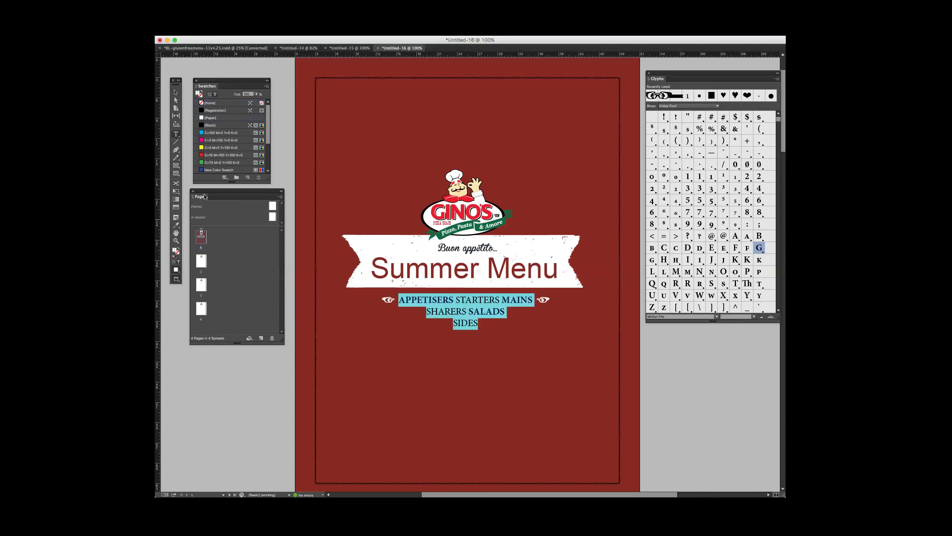
pyautogui.click(203, 119)
pyautogui.click(176, 92)
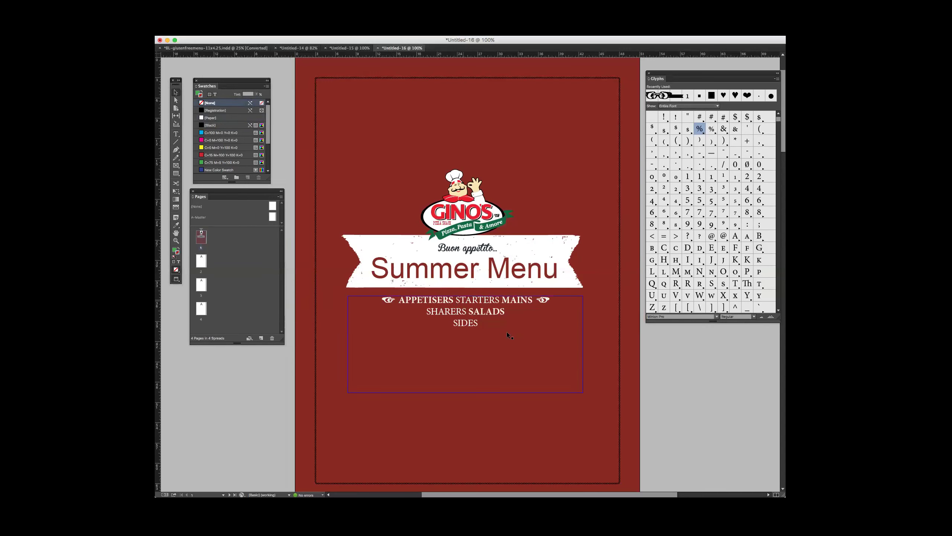
# Step: Insert small square bullet glyphs as separators between "APPETISERS", "STARTERS" and "MAINS" on the first line
pyautogui.doubleClick(453, 299)
pyautogui.click(456, 300)
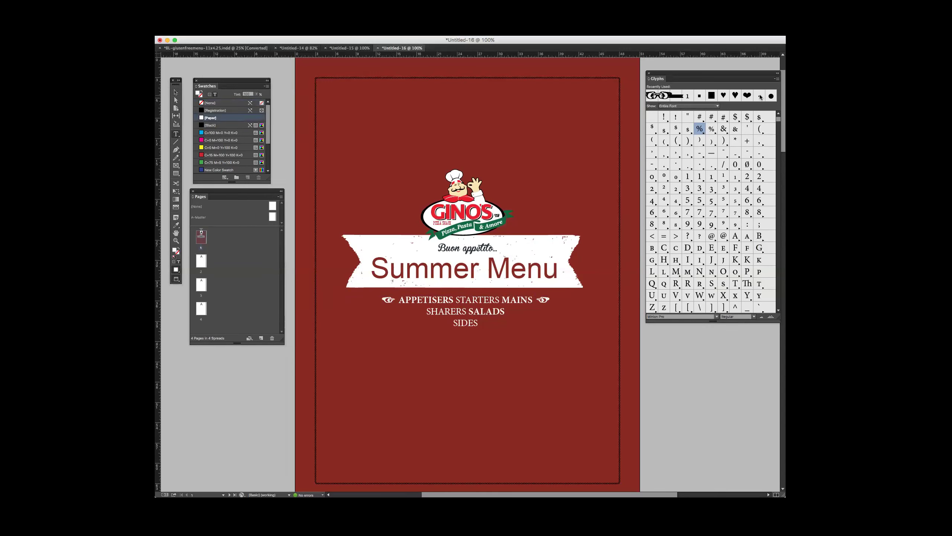
pyautogui.doubleClick(700, 97)
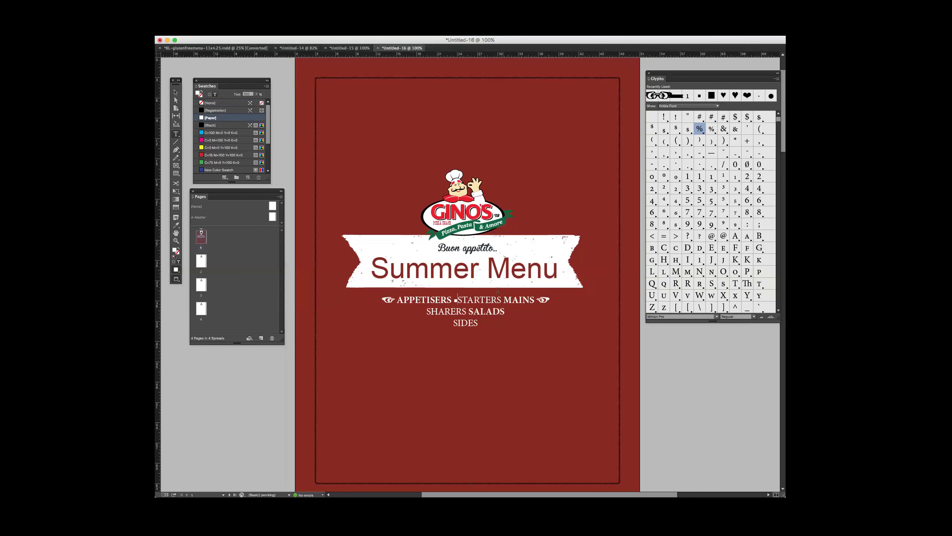
pyautogui.doubleClick(700, 97)
# Step: Join "SIDES" to the second line and separate "SHARERS", "SALADS" and "SIDES" with the same square bullet glyphs
pyautogui.click(454, 322)
pyautogui.press('BackSpace')
pyautogui.click(457, 311)
pyautogui.doubleClick(700, 97)
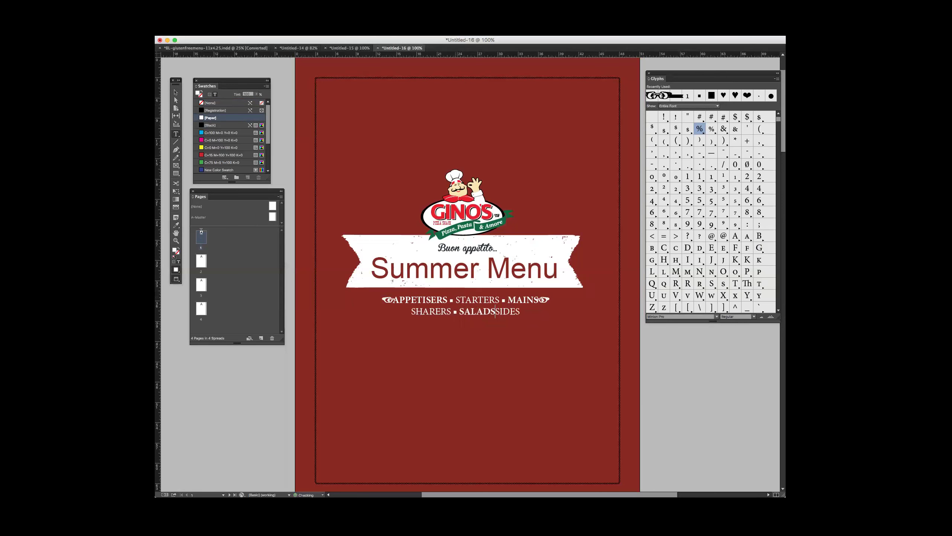
pyautogui.doubleClick(700, 96)
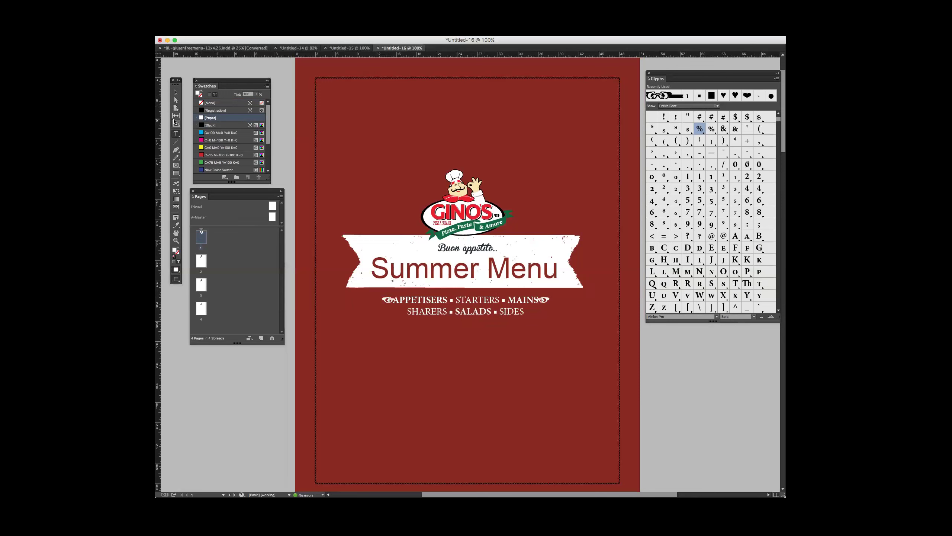
# Step: Shift the left and right ornaments outward to clear the widened first line of categories
pyautogui.click(175, 92)
pyautogui.click(389, 304)
pyautogui.hotkey('shift', 'Left')
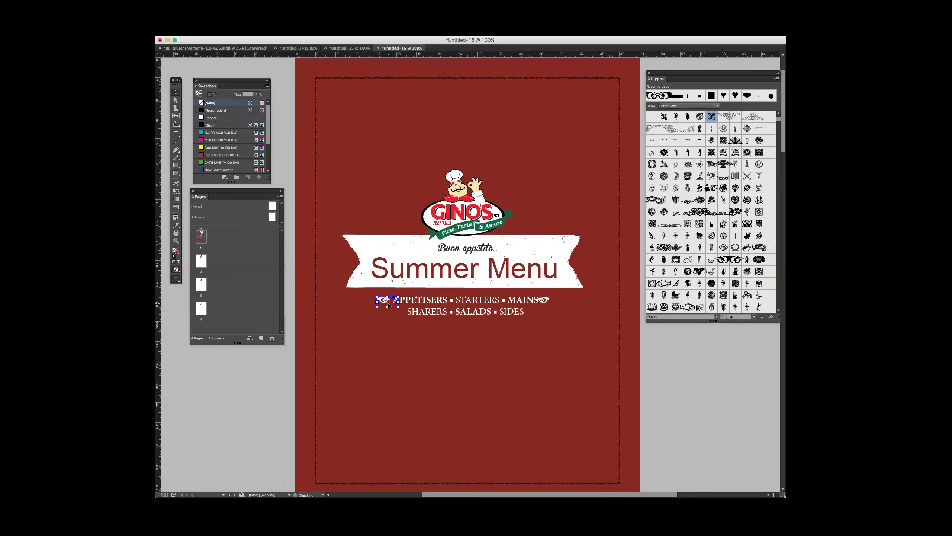
pyautogui.click(543, 300)
pyautogui.hotkey('shift', 'Right')
pyautogui.click(630, 344)
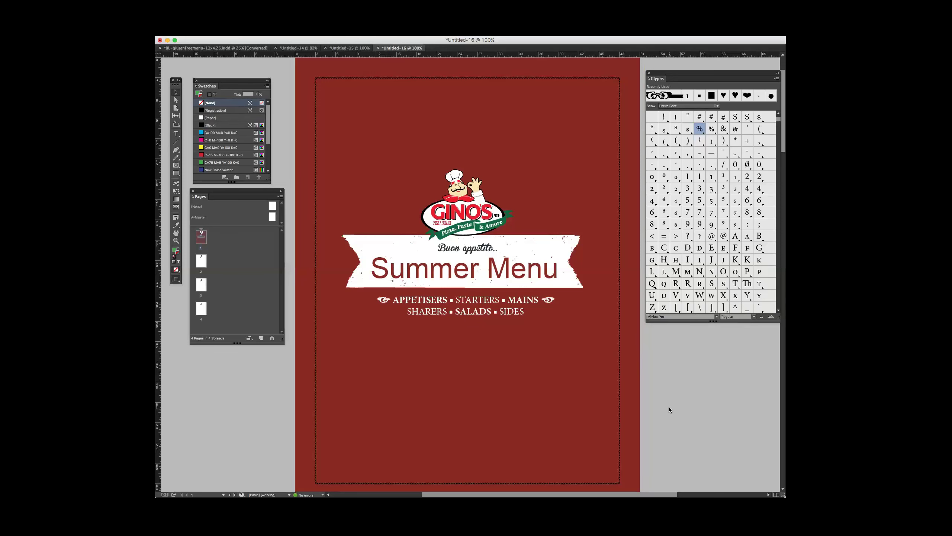
# Step: Open the A-Master page and draw a text frame below the border, spanning the border's full width
pyautogui.press('super+minus')
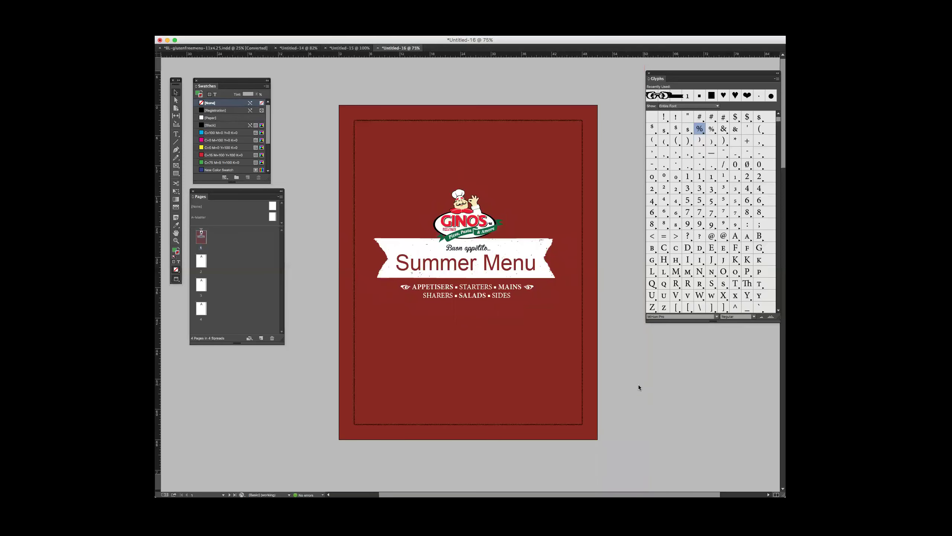
pyautogui.press('super+equal')
pyautogui.scroll(-3, 633, 371)
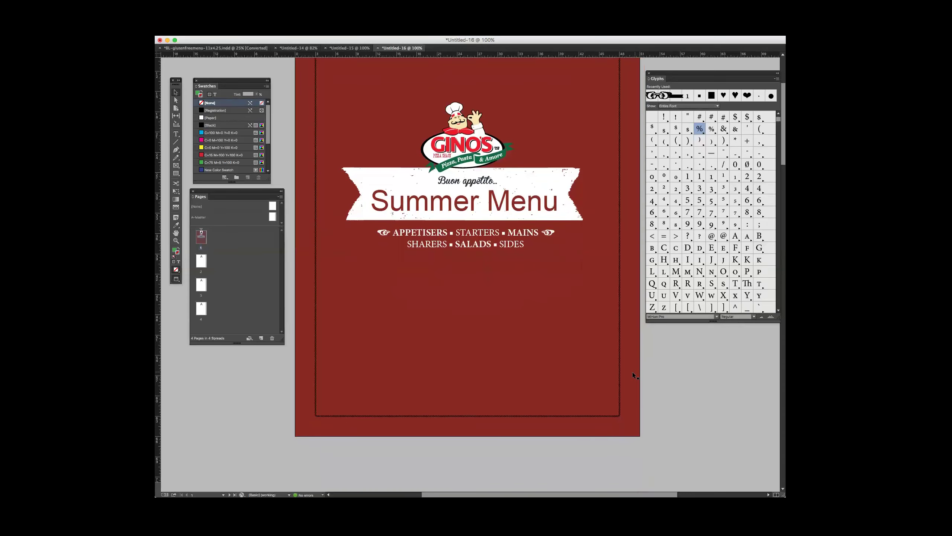
pyautogui.click(176, 133)
pyautogui.doubleClick(273, 217)
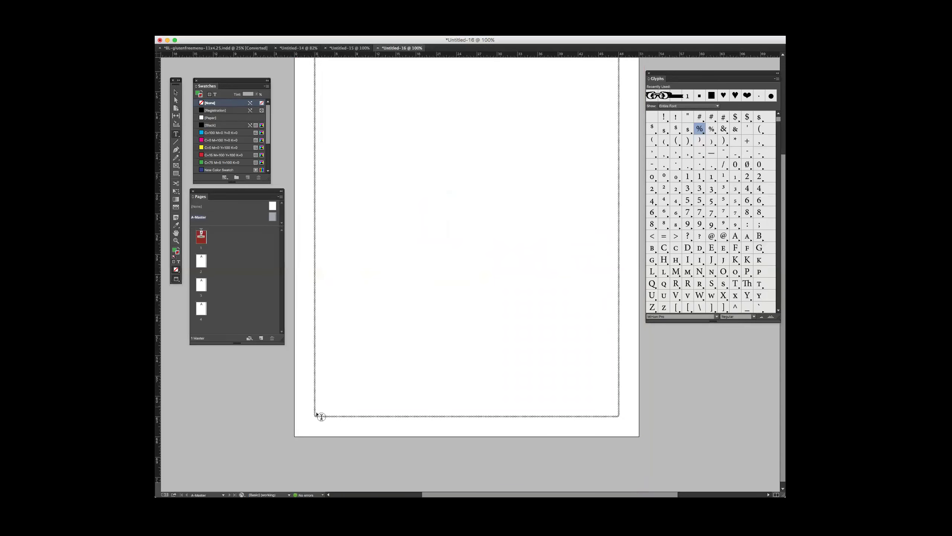
pyautogui.moveTo(315, 420); pyautogui.dragTo(620, 433)
# Step: Enter the restaurant's street address with placeholder dots in the footer frame, and its phone number aligned to the right edge
pyautogui.write('4')
pyautogui.press('BackSpace')
pyautogui.write('5555')
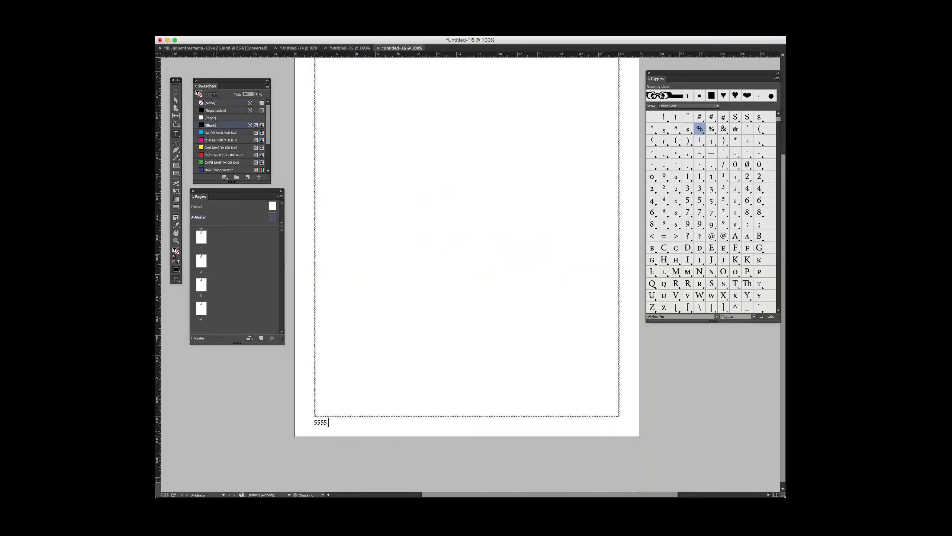
pyautogui.write(' Delicious Dr.')
pyautogui.write(', ')
pyautogui.write('.....')
pyautogui.write('(555')
pyautogui.write('555.555.5555')
pyautogui.press('BackSpace')
pyautogui.press('BackSpace')
# Step: Set all of the footer text to the Arial font and reduce its size
pyautogui.click(381, 423)
pyautogui.press('super+a')
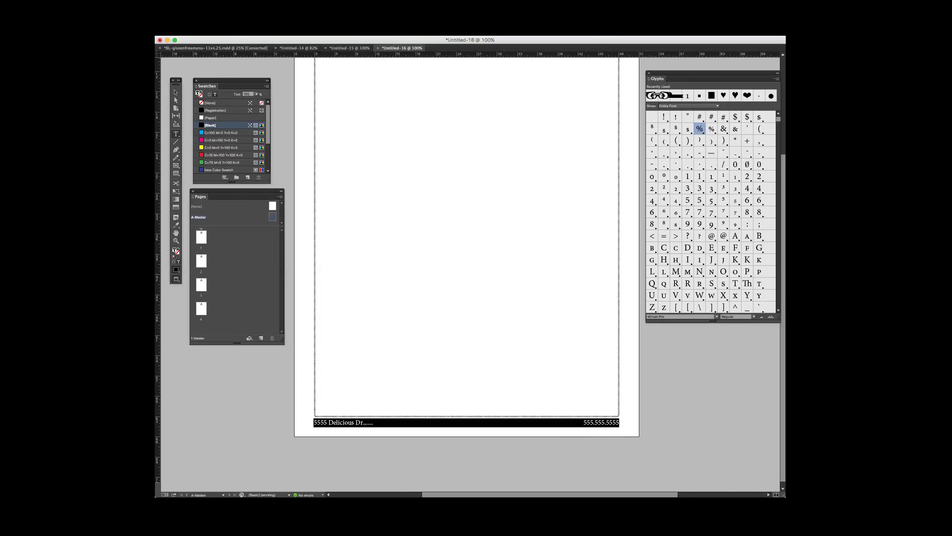
pyautogui.click(201, 237)
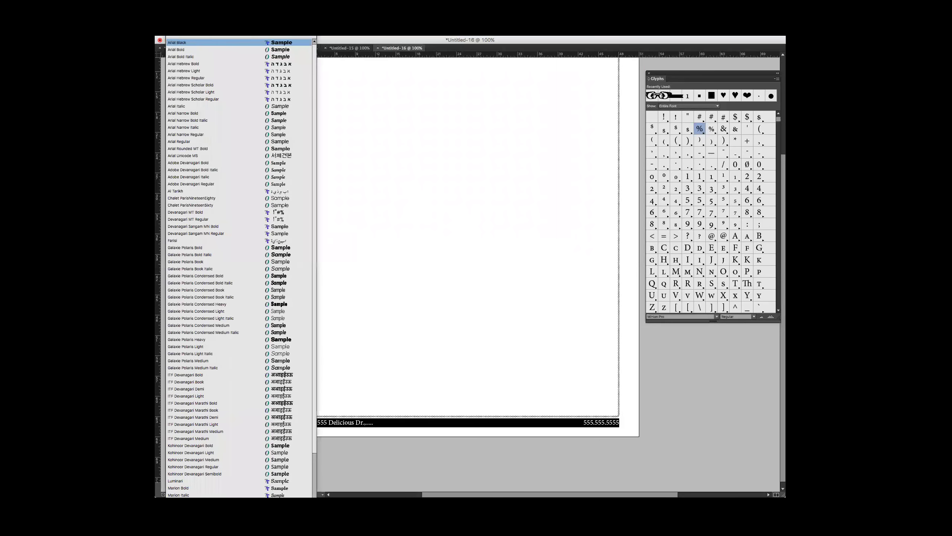
pyautogui.click(187, 42)
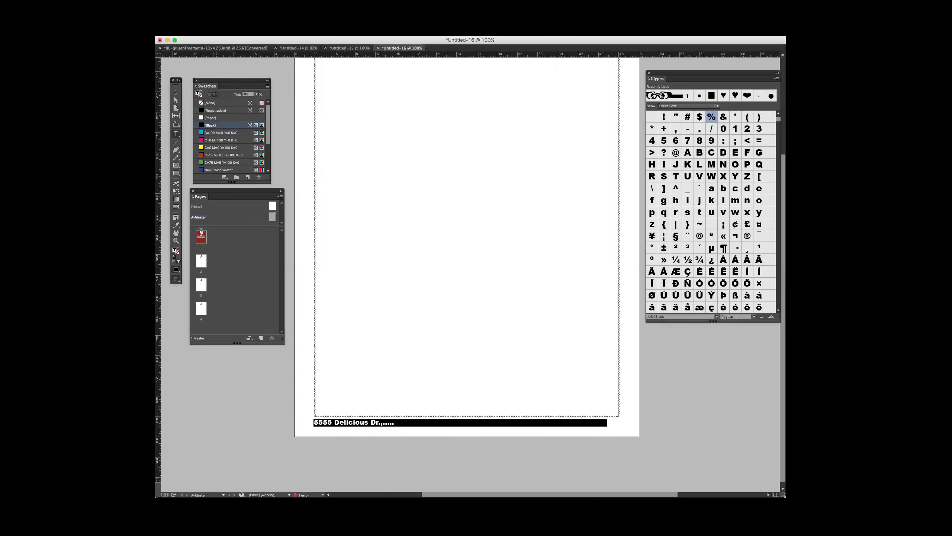
pyautogui.press('super+shift+comma')
pyautogui.press('super+shift+comma')
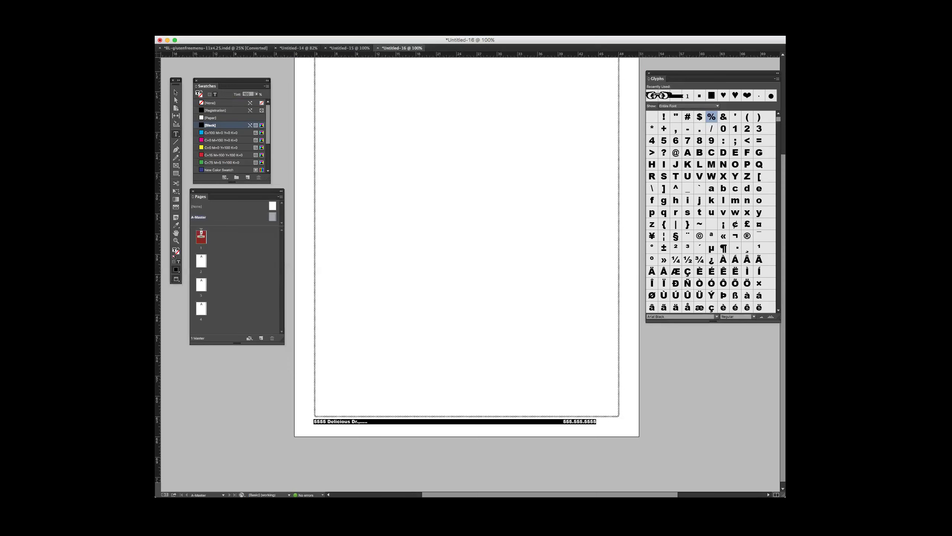
pyautogui.press('super+alt+shift+m')
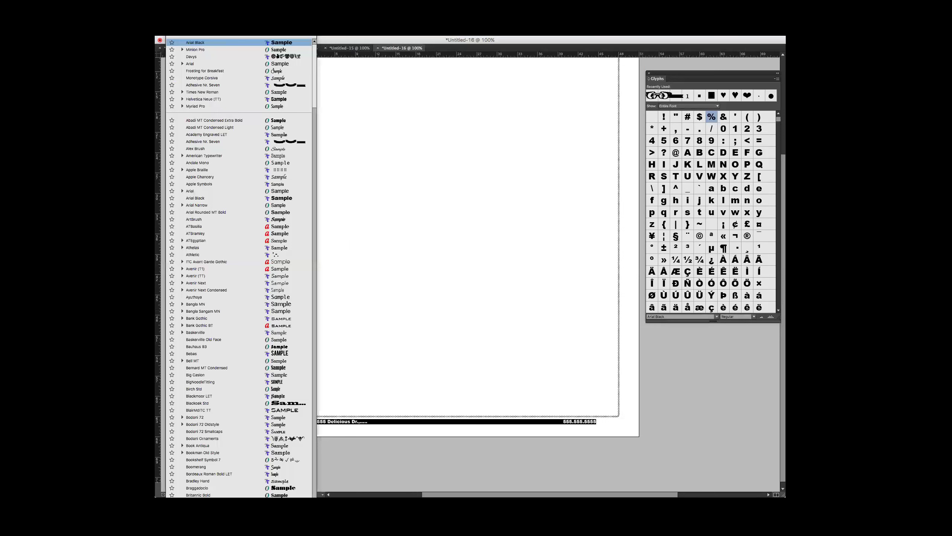
pyautogui.click(210, 63)
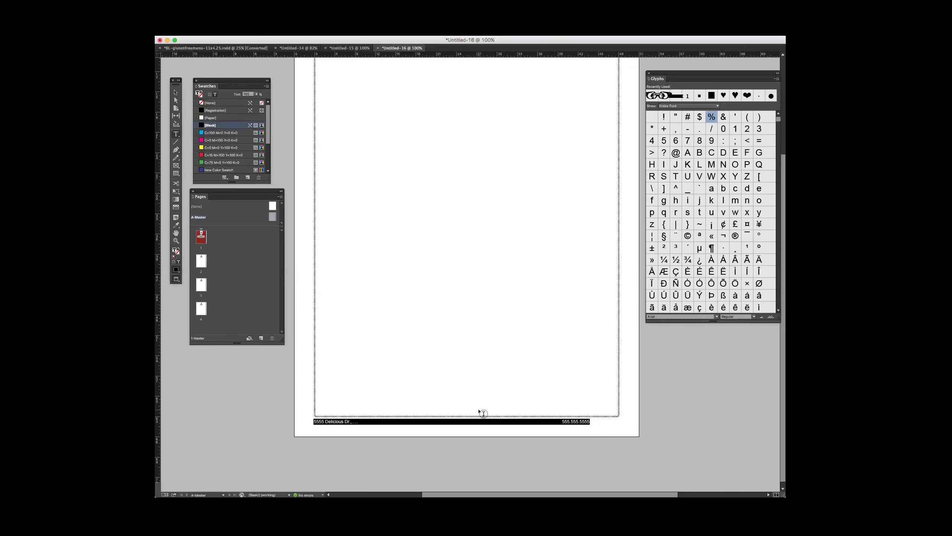
# Step: Realign the footer's phone number to the right edge of the frame with a right indent tab
pyautogui.click(561, 421)
pyautogui.press('Return')
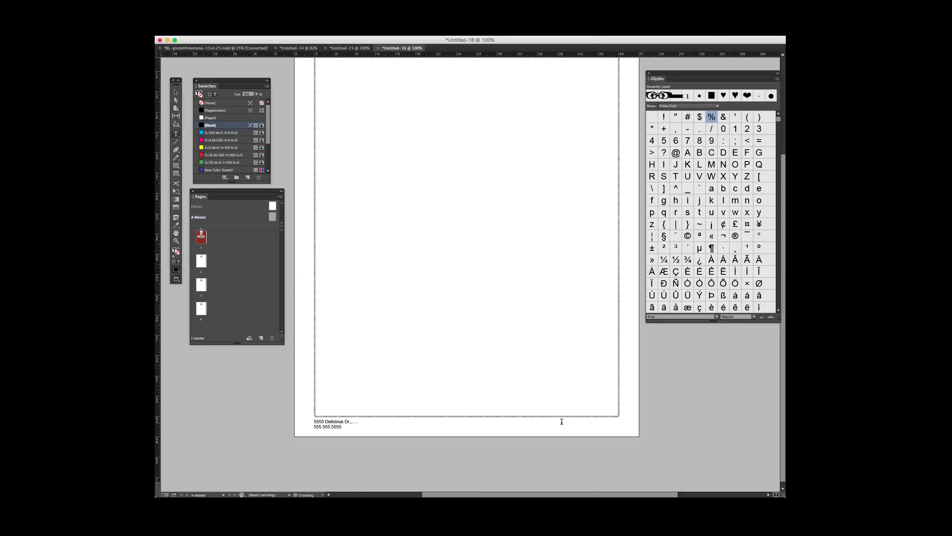
pyautogui.press('BackSpace')
pyautogui.hotkey('shift', 'Tab')
# Step: Lighten all of the footer text to gray by lowering the tint of its black color
pyautogui.moveTo(592, 421); pyautogui.dragTo(313, 421)
pyautogui.click(619, 420)
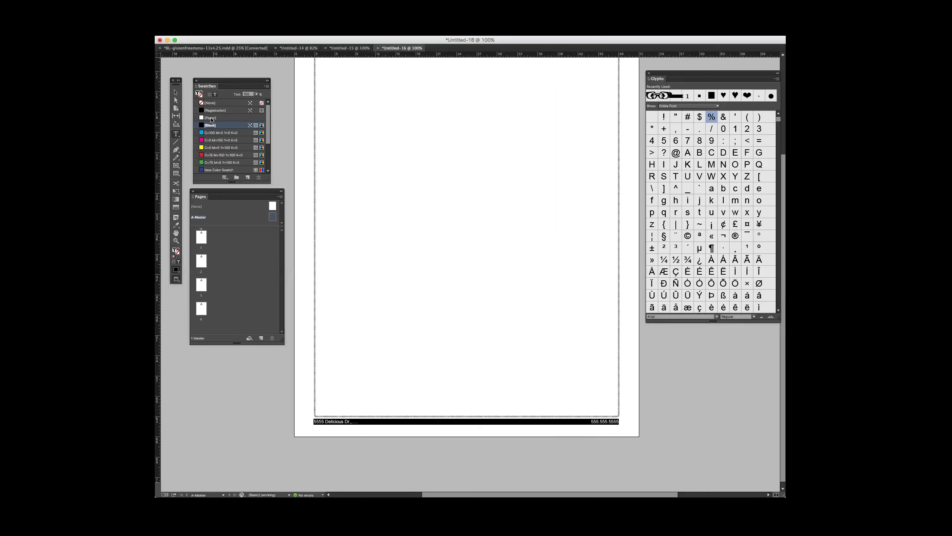
pyautogui.click(256, 95)
pyautogui.moveTo(257, 102); pyautogui.dragTo(231, 102)
pyautogui.press('Escape')
pyautogui.click(455, 360)
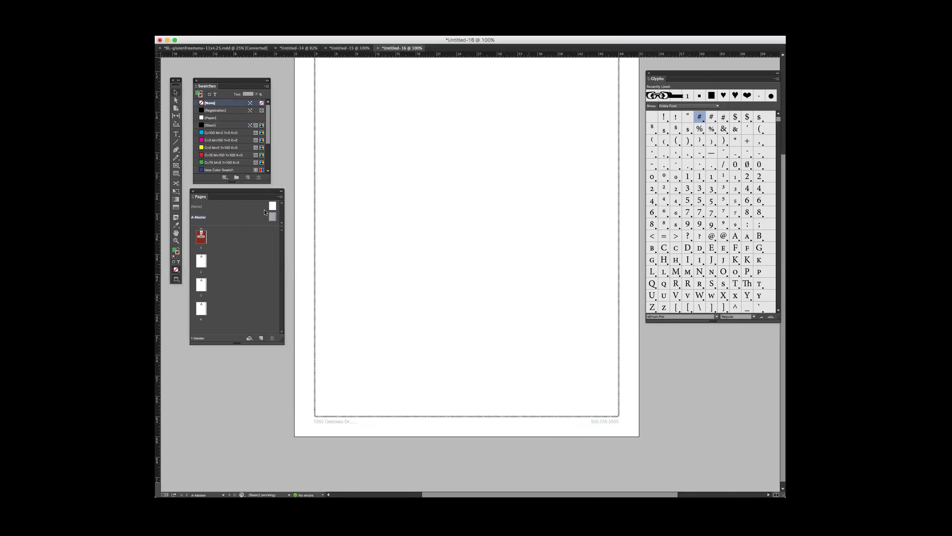
# Step: Check the footer on all four pages and the A-Master, and return to the full view of the cover page
pyautogui.doubleClick(202, 237)
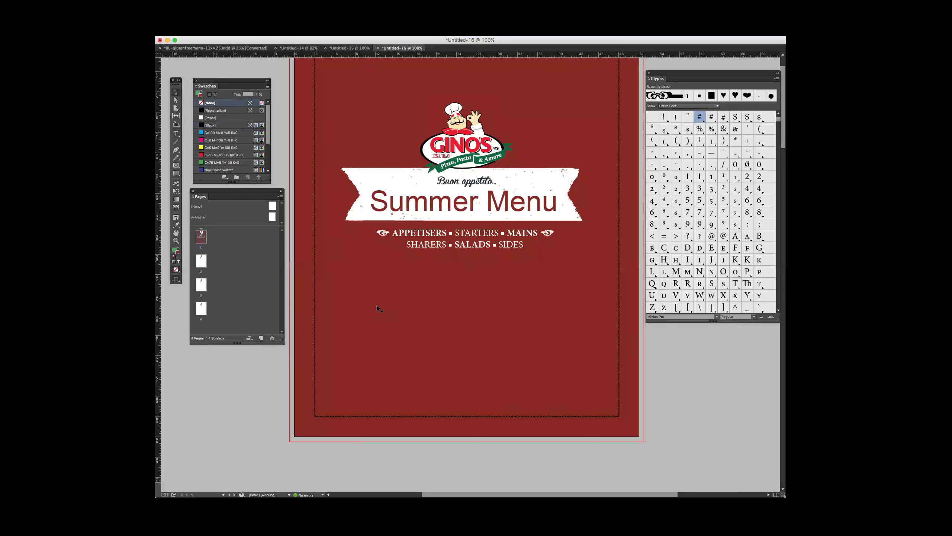
pyautogui.click(299, 299)
pyautogui.doubleClick(201, 261)
pyautogui.doubleClick(204, 288)
pyautogui.doubleClick(203, 310)
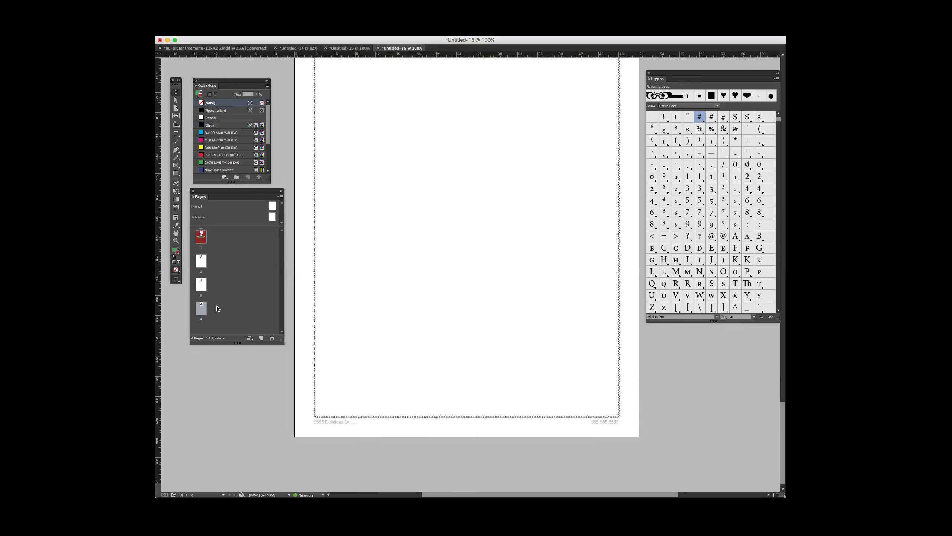
pyautogui.doubleClick(275, 220)
pyautogui.click(329, 423)
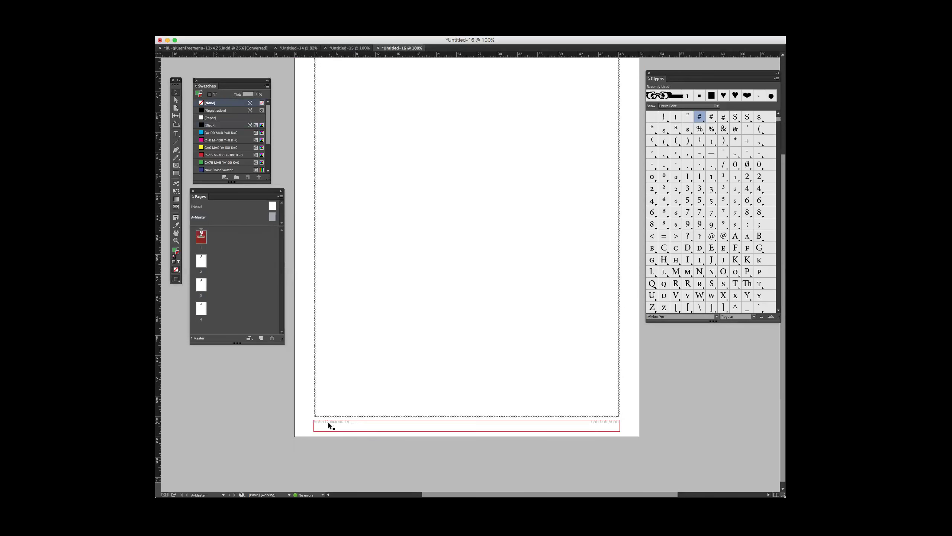
pyautogui.doubleClick(202, 239)
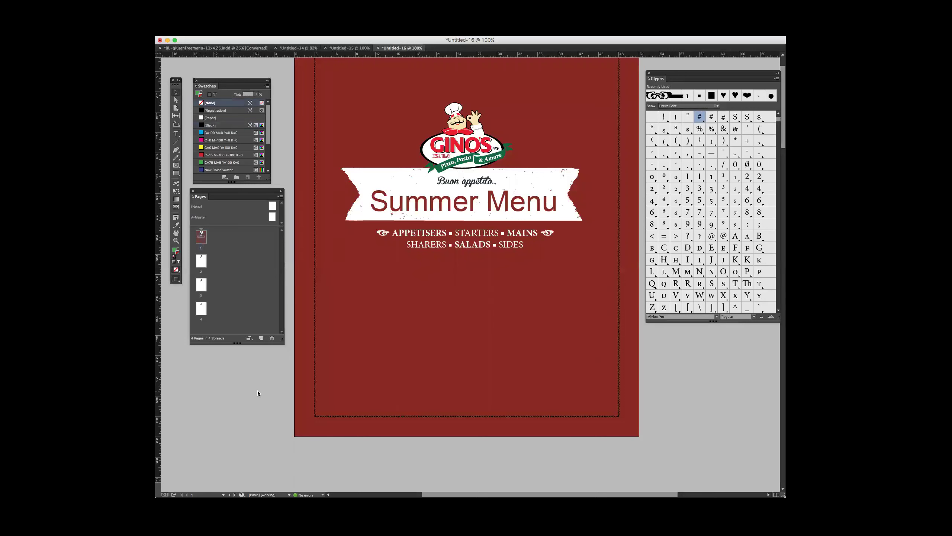
pyautogui.scroll(4, 258, 391)
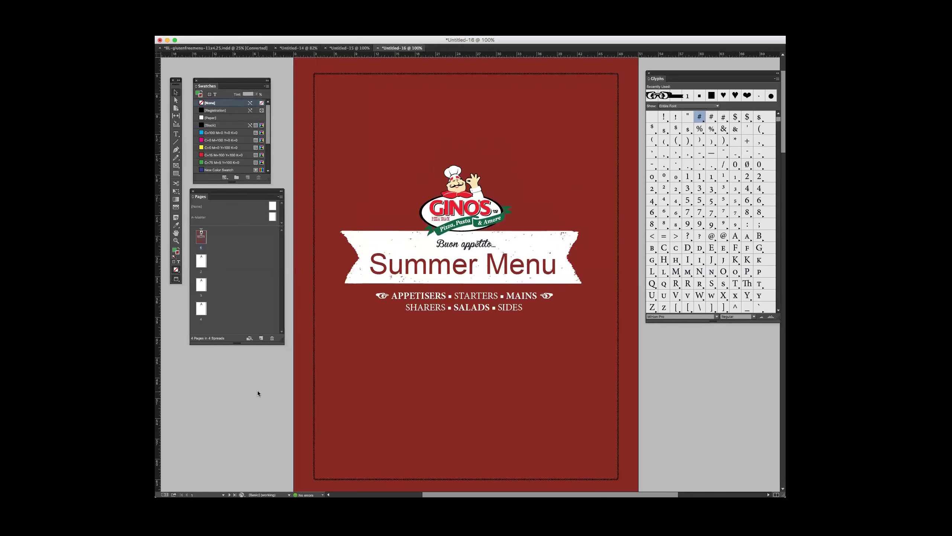
pyautogui.press('super+minus')
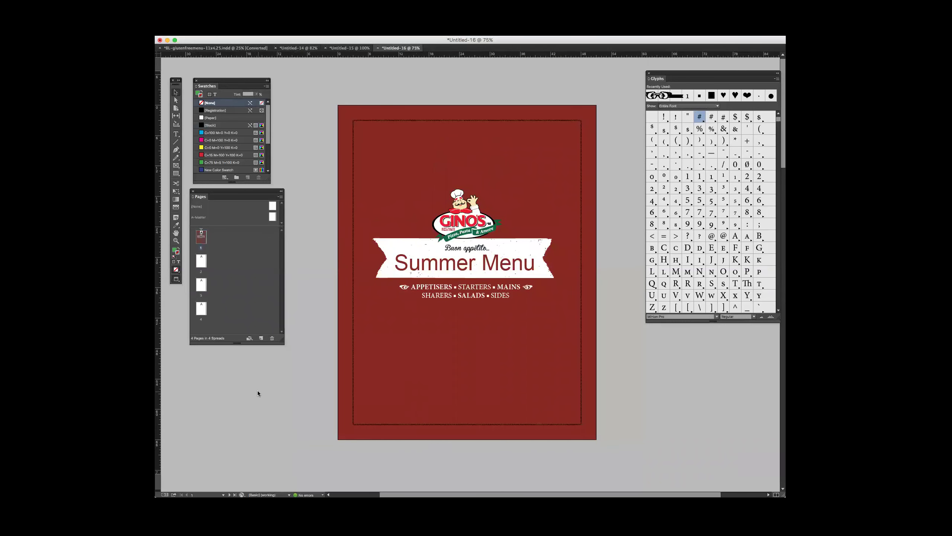